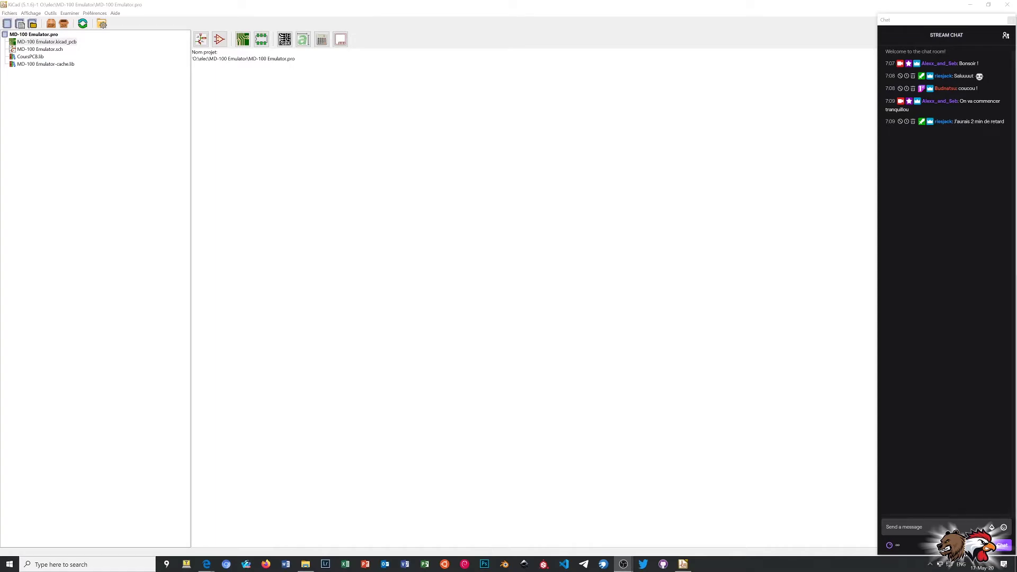
# Open the MD-100 Emulator.sch schematic from the project files and look over its sheet.
pyautogui.click(44, 50)
pyautogui.doubleClick(44, 49)
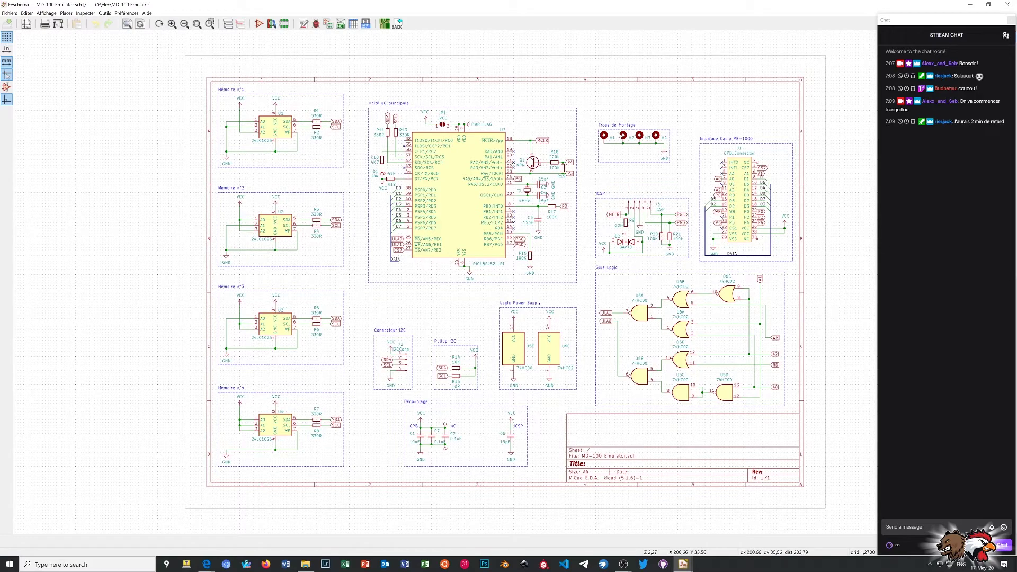
pyautogui.scroll(1, 617, 136)
pyautogui.scroll(3, 499, 301)
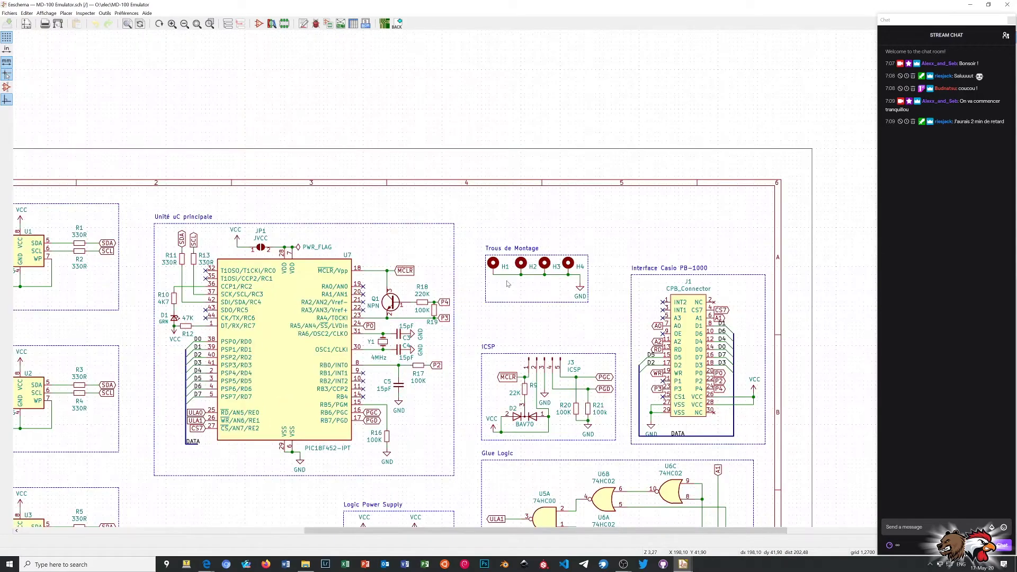
pyautogui.scroll(-3, 506, 282)
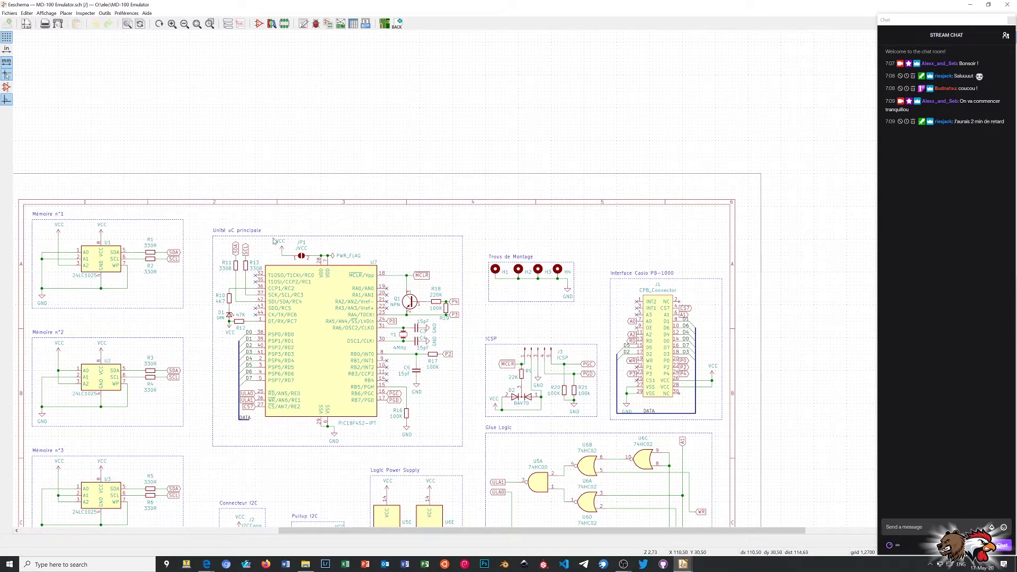
# Inspect the symbol properties of solder jumper JP1 above the main microcontroller, and close them without changes.
pyautogui.scroll(4, 283, 258)
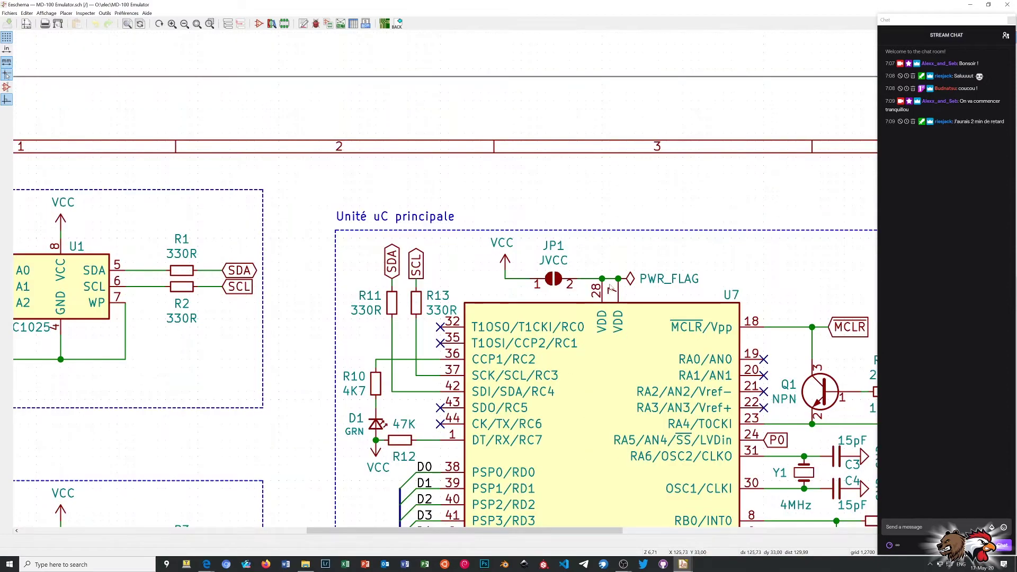
pyautogui.scroll(1, 495, 286)
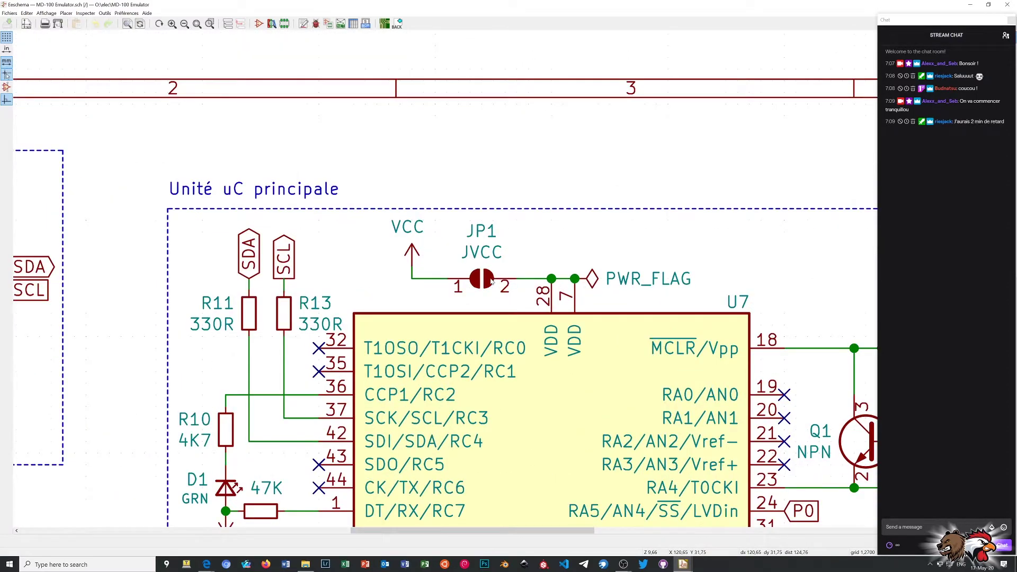
pyautogui.click(490, 282)
pyautogui.click(490, 283)
pyautogui.click(491, 272)
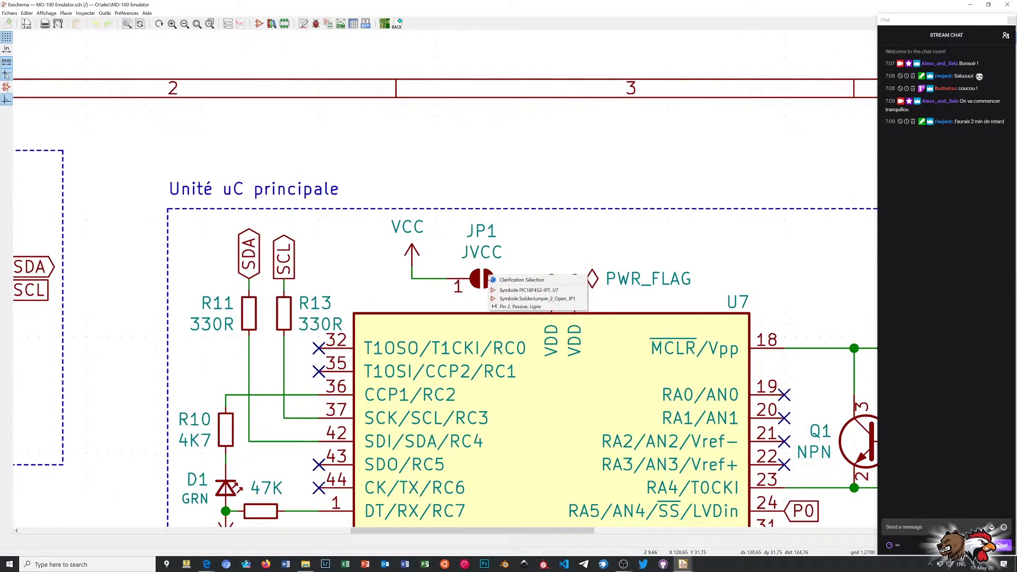
pyautogui.click(495, 283)
pyautogui.click(494, 283)
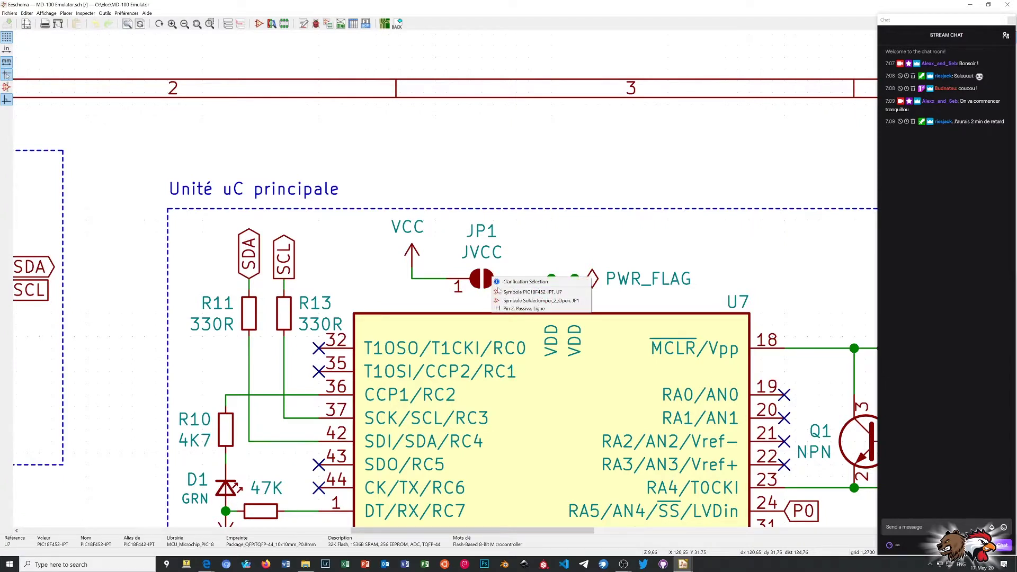
pyautogui.click(501, 291)
pyautogui.rightClick(496, 283)
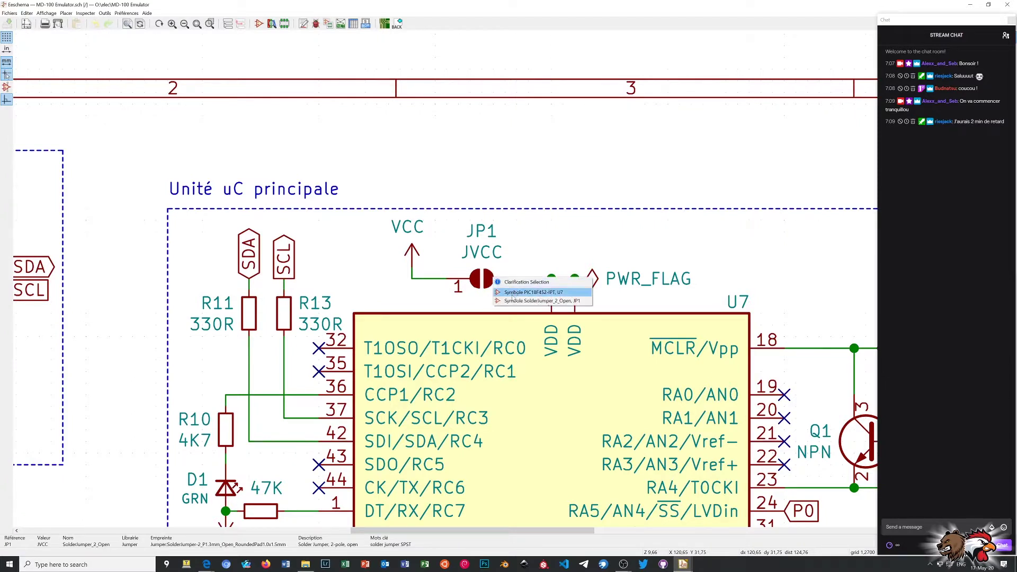
pyautogui.click(498, 282)
pyautogui.moveTo(525, 307)
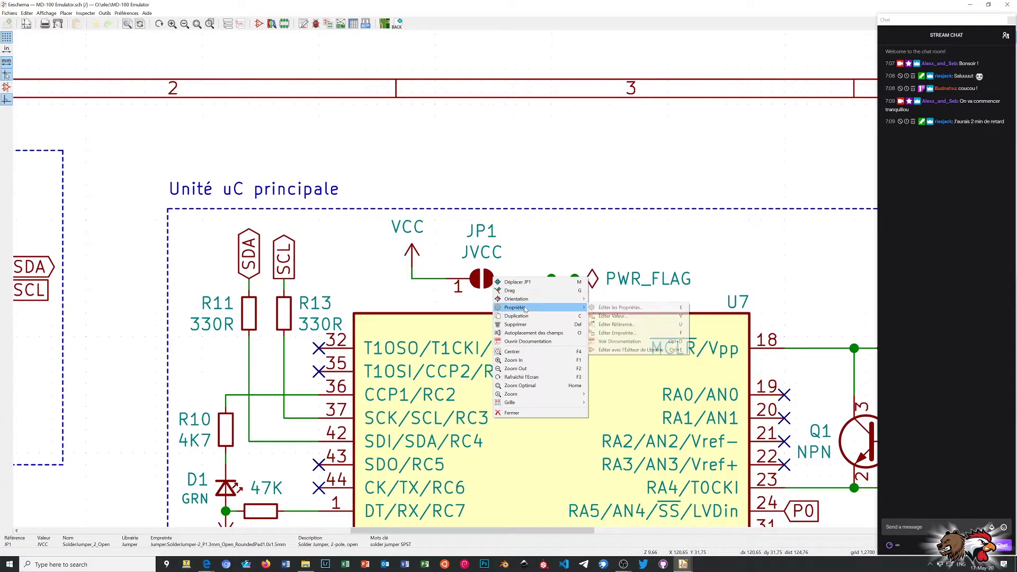
pyautogui.click(617, 307)
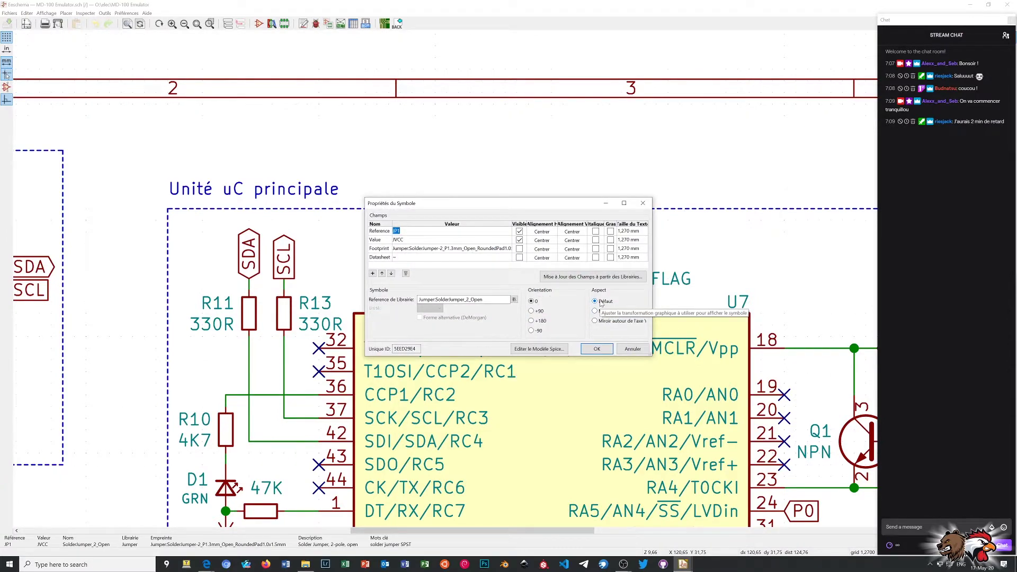
pyautogui.click(643, 202)
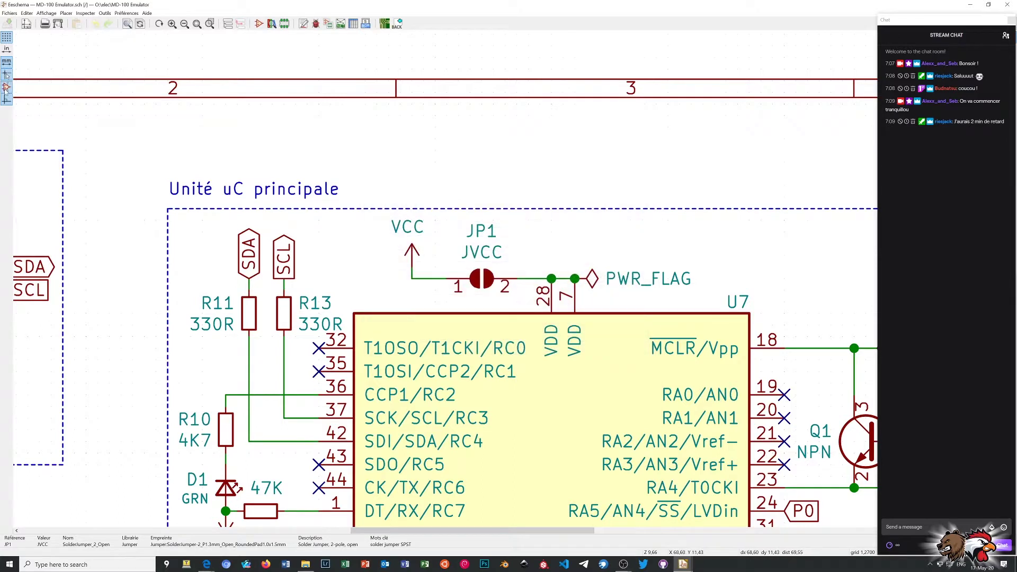
# Switch the interface language to English.
pyautogui.click(127, 12)
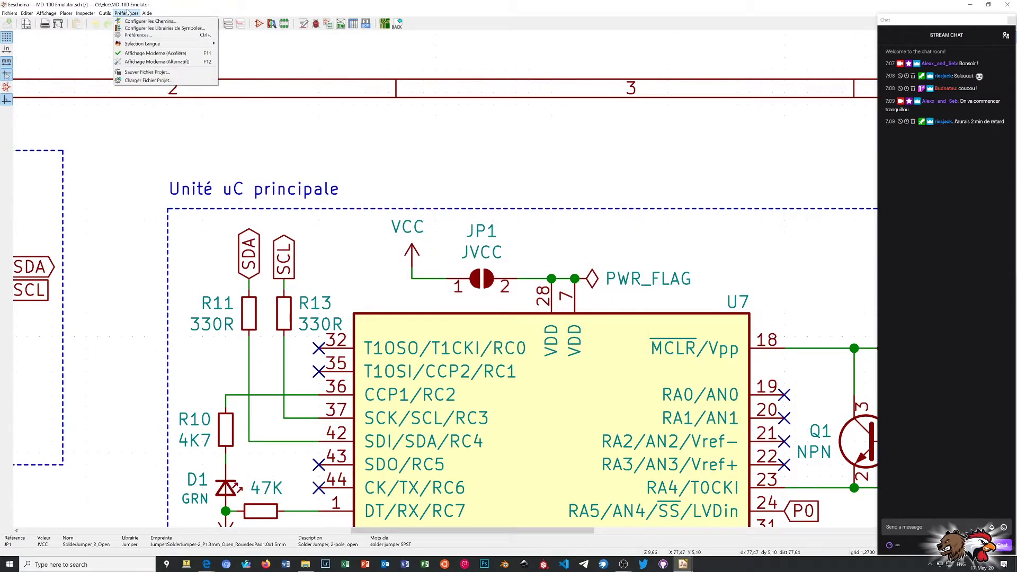
pyautogui.moveTo(162, 44)
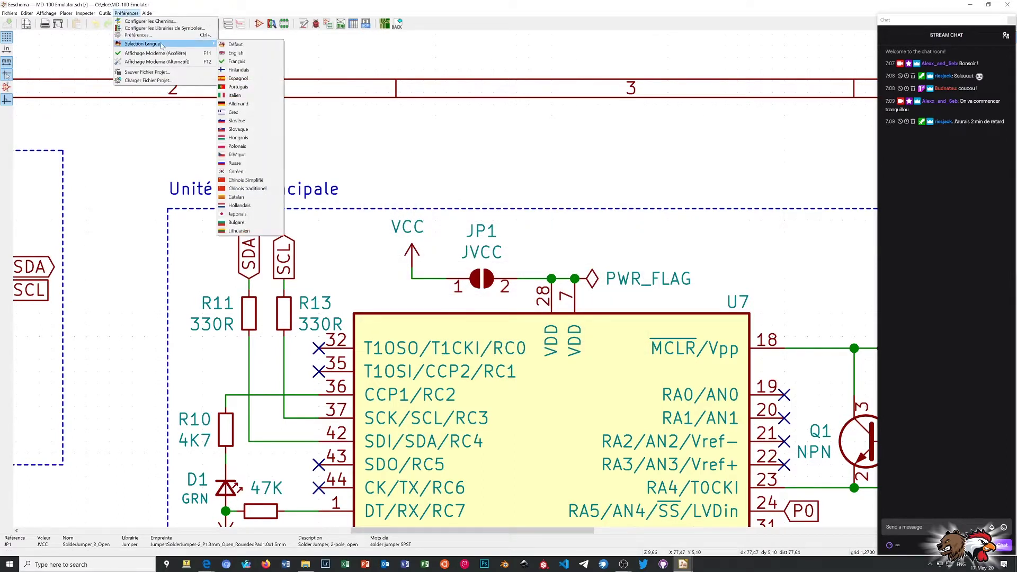
pyautogui.click(254, 55)
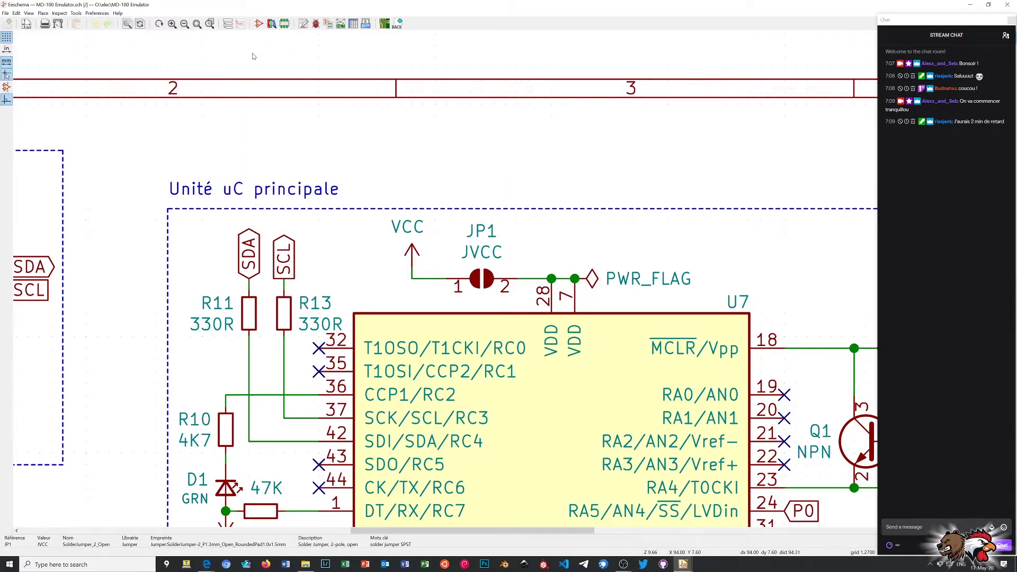
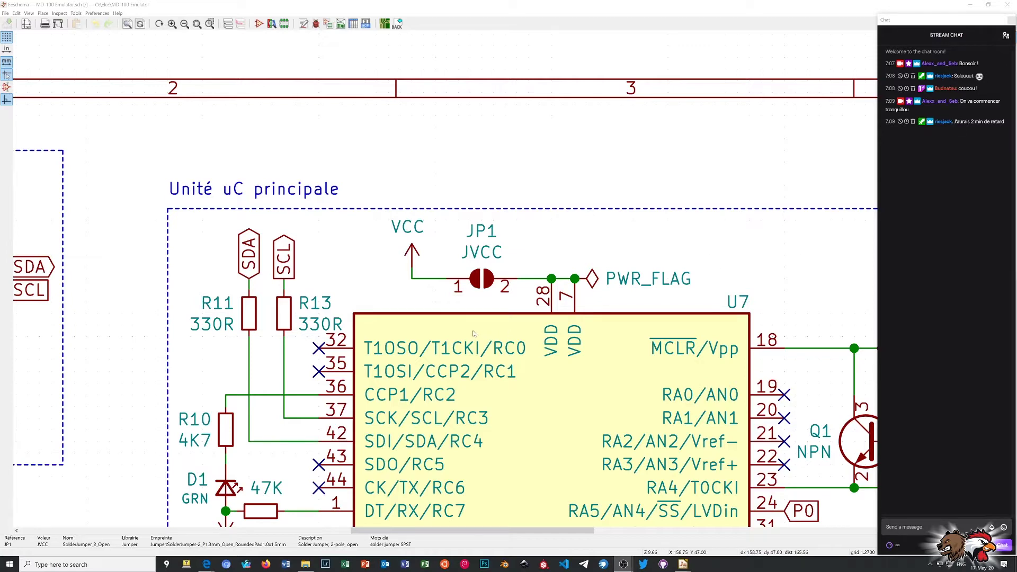
# Examine the overall schematic layout and the main microcontroller block, including the VCC jumper feeding U7's VDD pins.
pyautogui.scroll(-3, 506, 283)
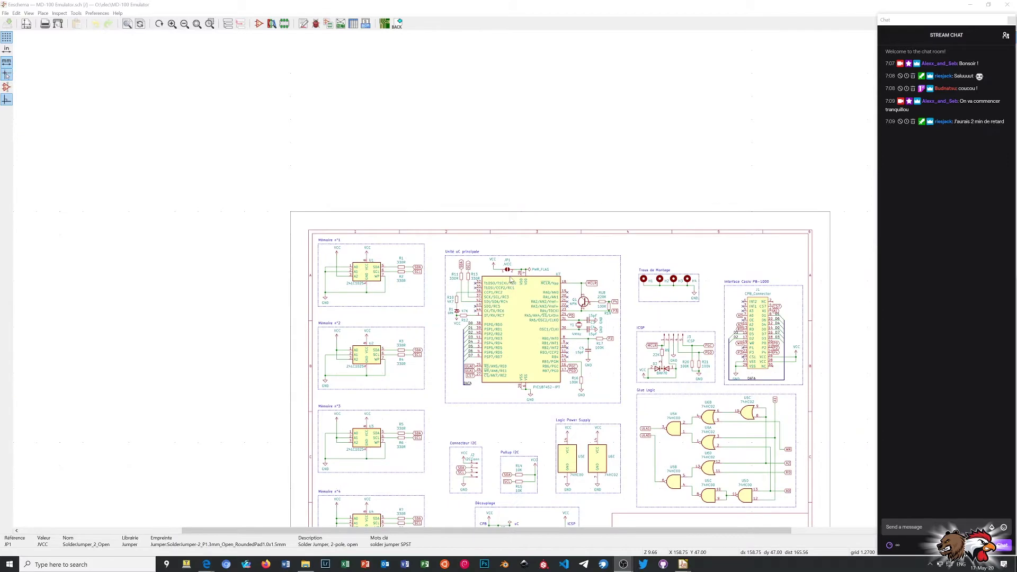
pyautogui.scroll(-1, 511, 280)
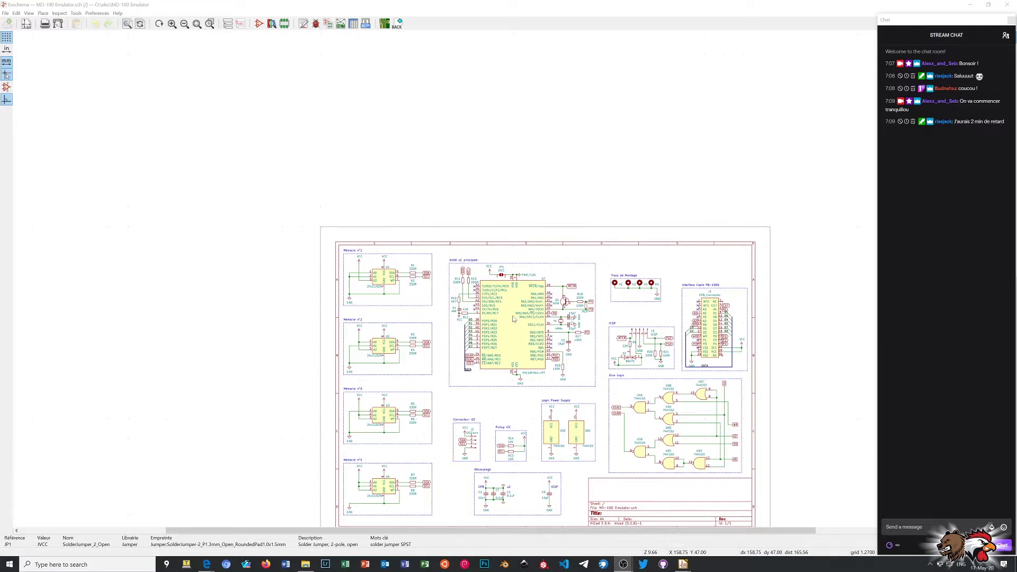
pyautogui.scroll(1, 463, 295)
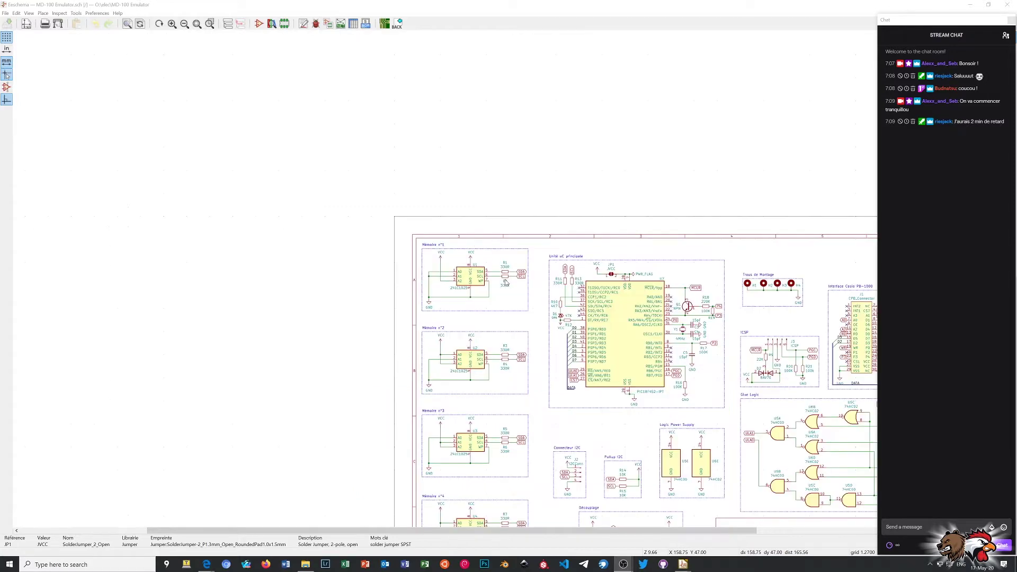
pyautogui.scroll(-1, 506, 282)
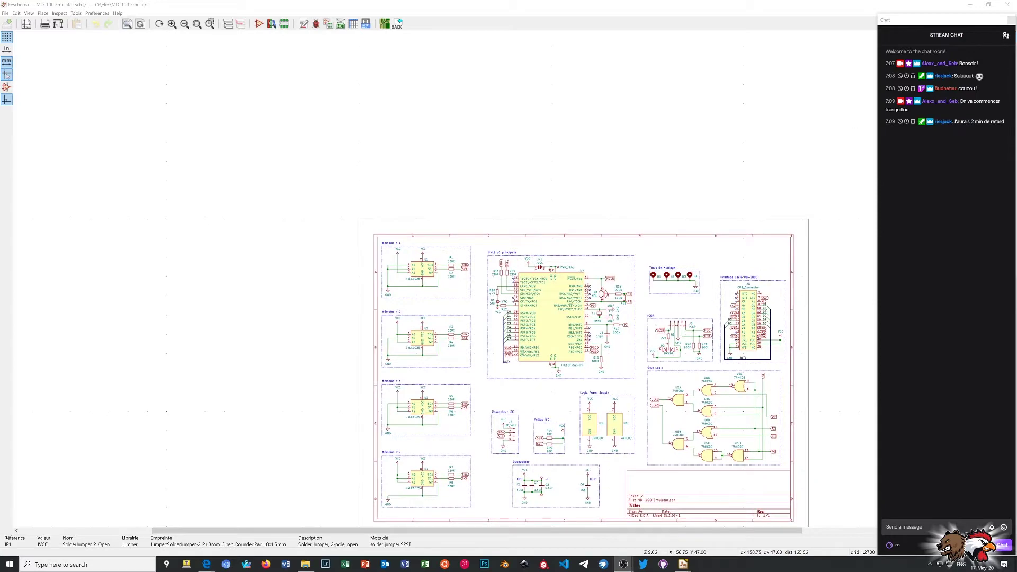
pyautogui.scroll(1, 747, 331)
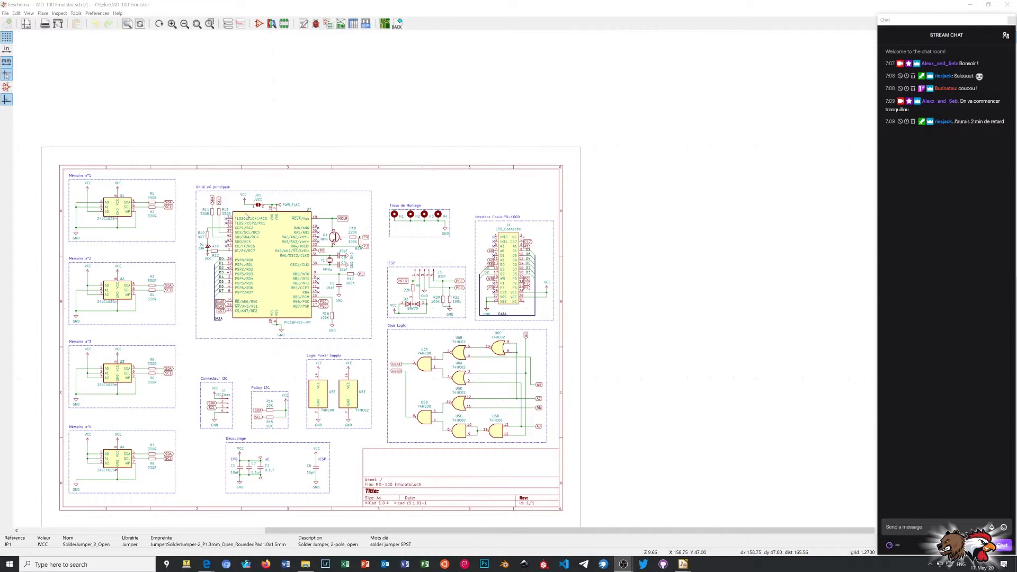
pyautogui.scroll(1, 245, 216)
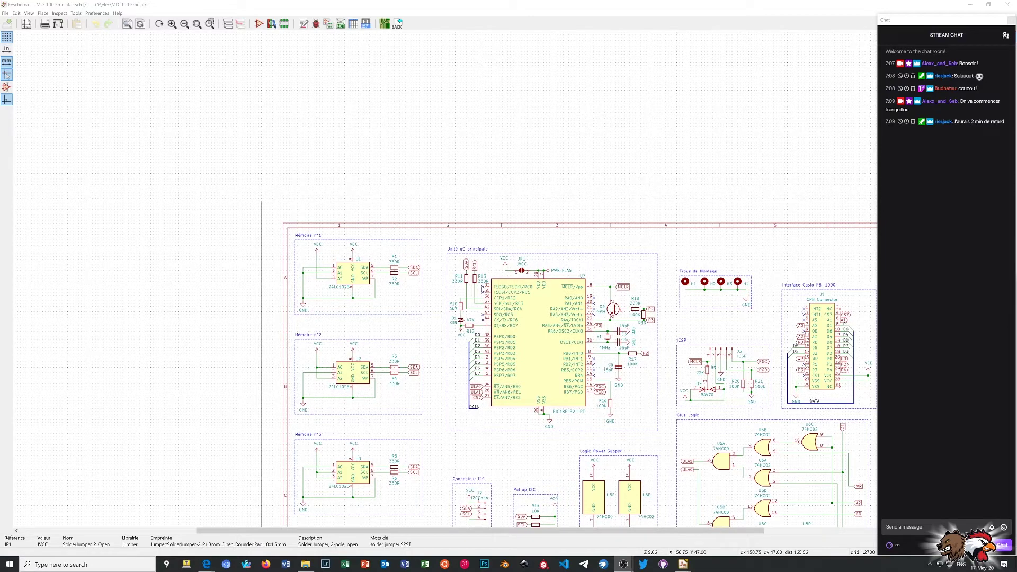
pyautogui.scroll(2, 520, 285)
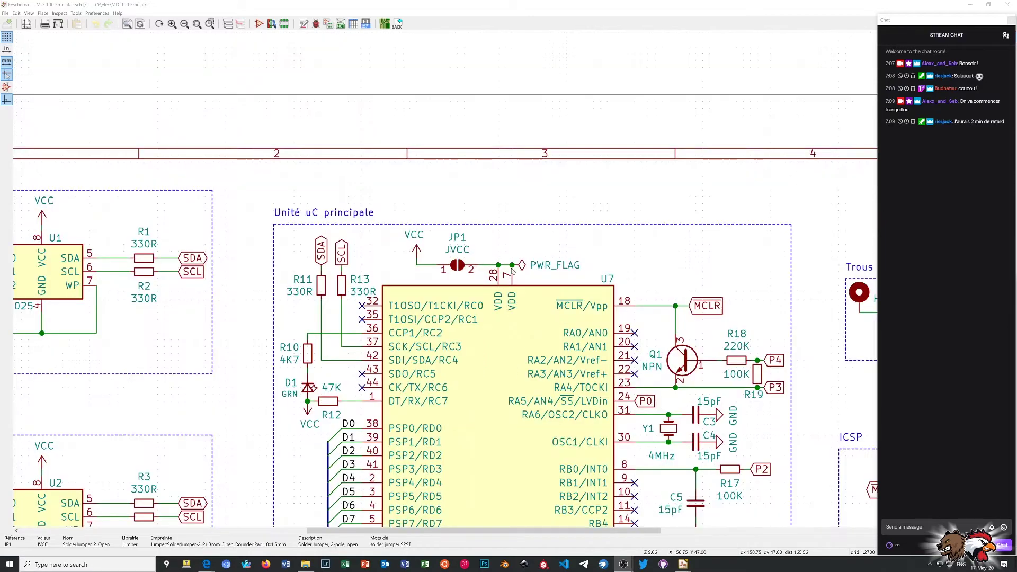
pyautogui.scroll(1, 476, 274)
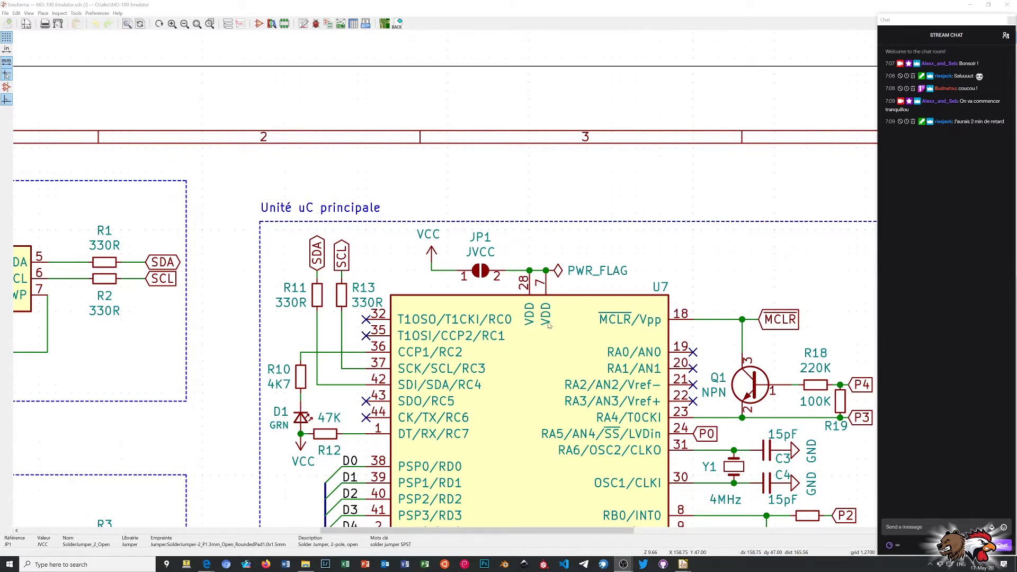
pyautogui.scroll(-1, 554, 387)
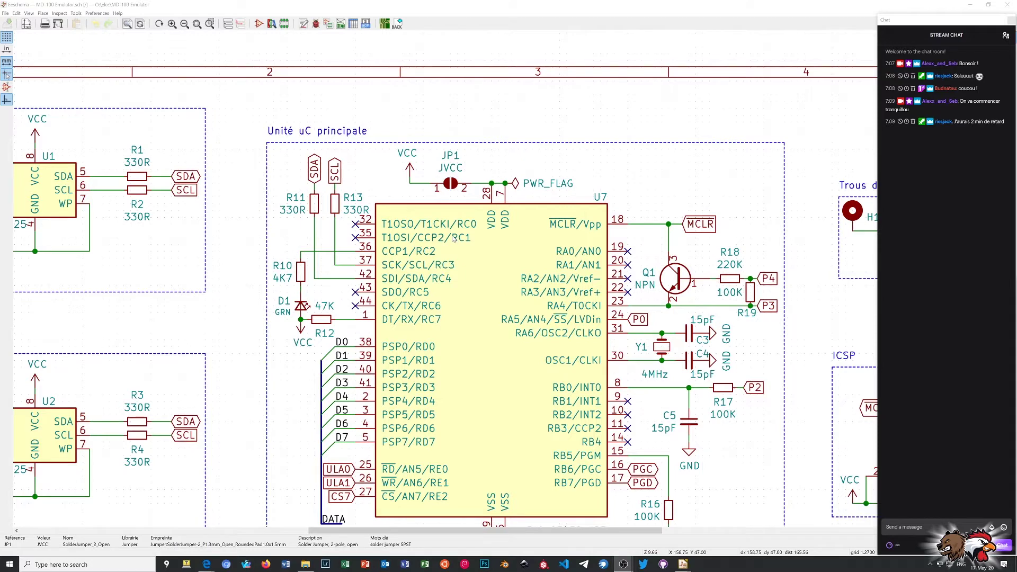
# Examine the memory blocks, the Casio PB-1000 interface and the capacitors in the Découplage block.
pyautogui.scroll(-5, 453, 239)
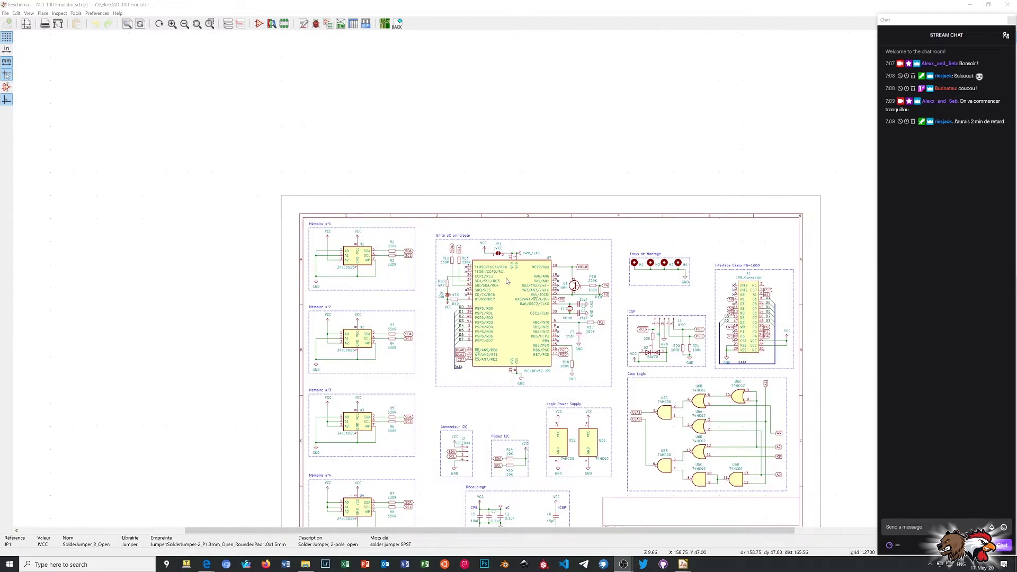
pyautogui.scroll(-1, 506, 282)
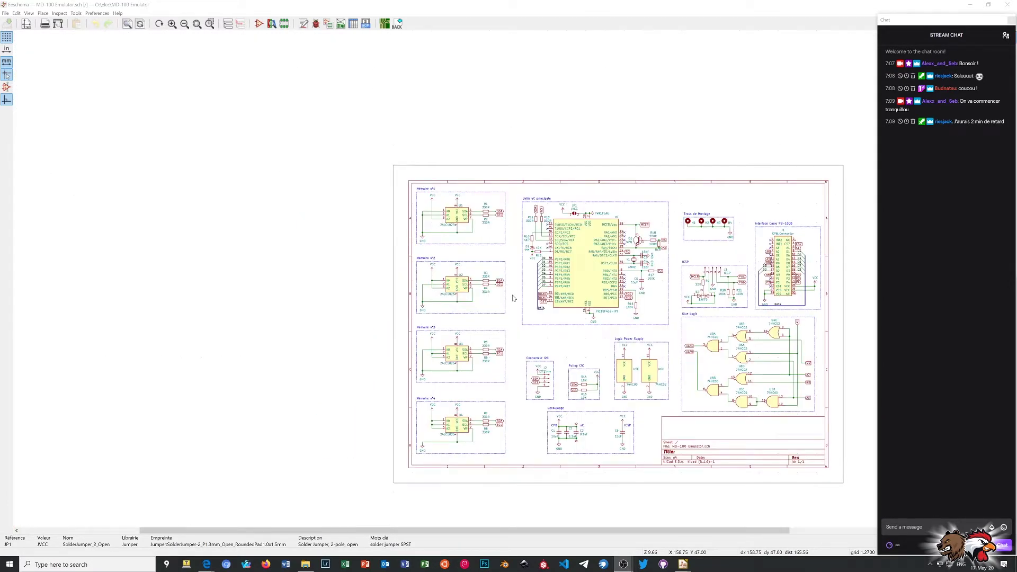
pyautogui.scroll(1, 464, 359)
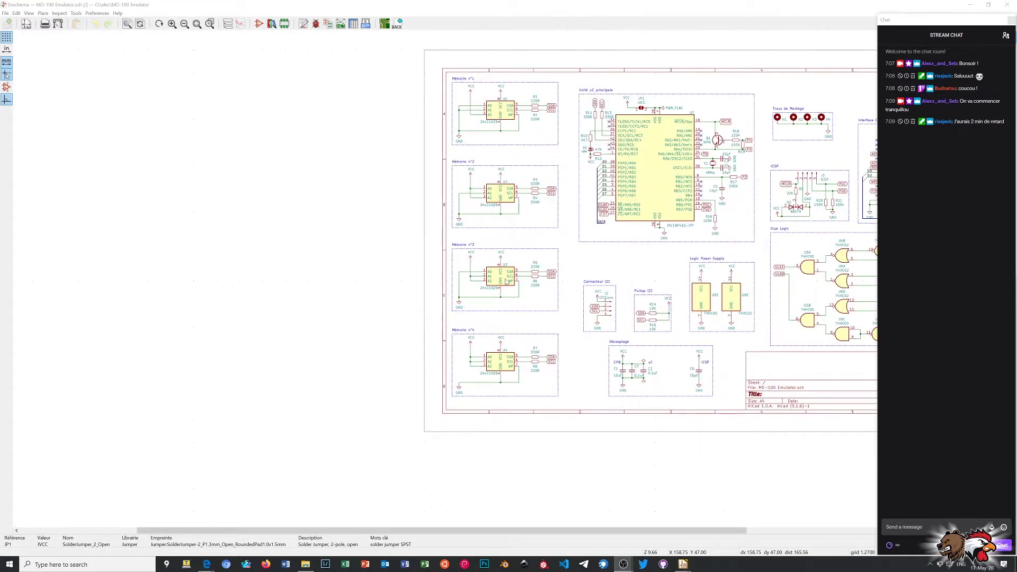
pyautogui.scroll(1, 553, 226)
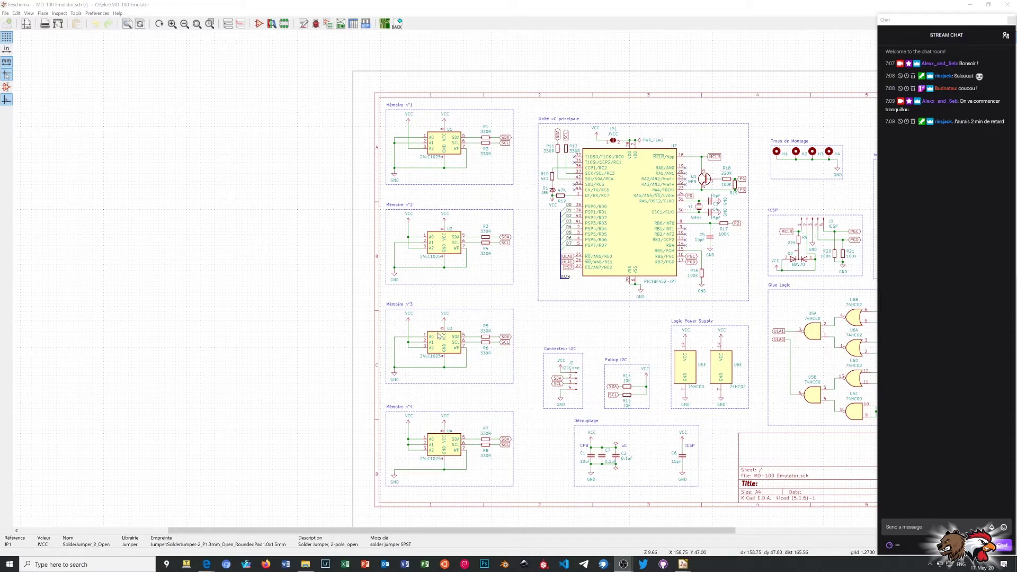
pyautogui.scroll(-1, 438, 335)
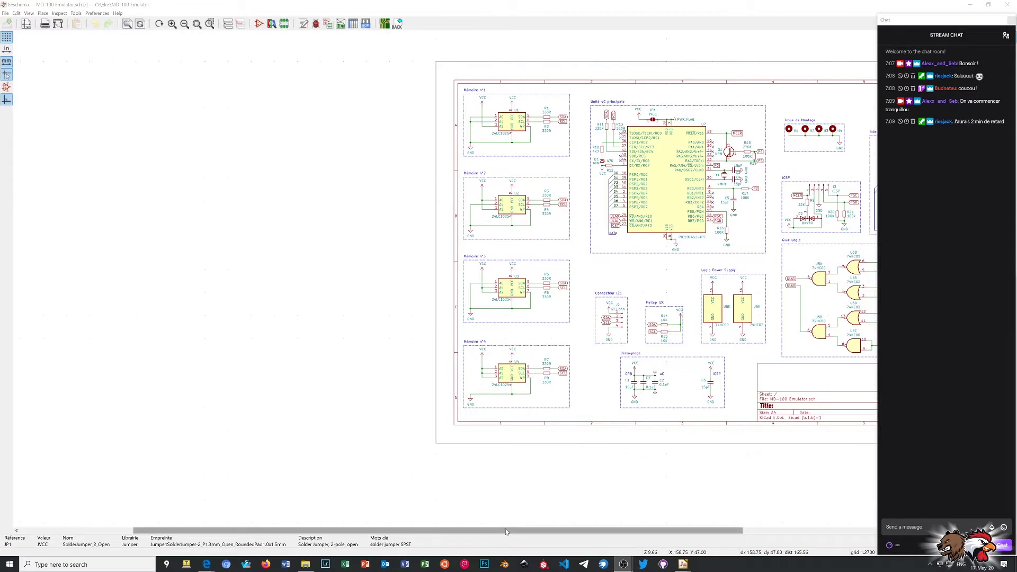
pyautogui.moveTo(506, 532); pyautogui.dragTo(580, 532)
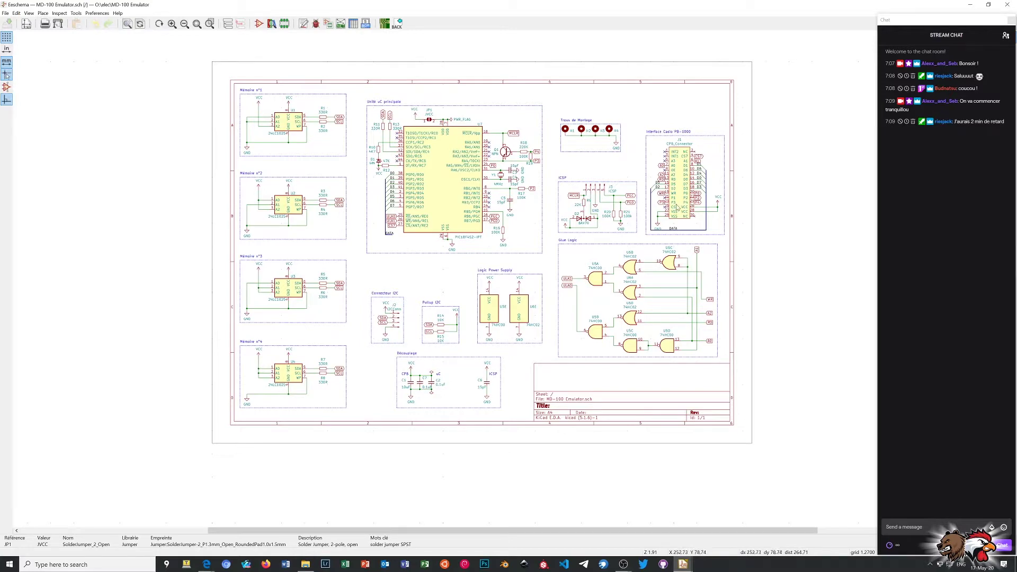
pyautogui.scroll(1, 676, 207)
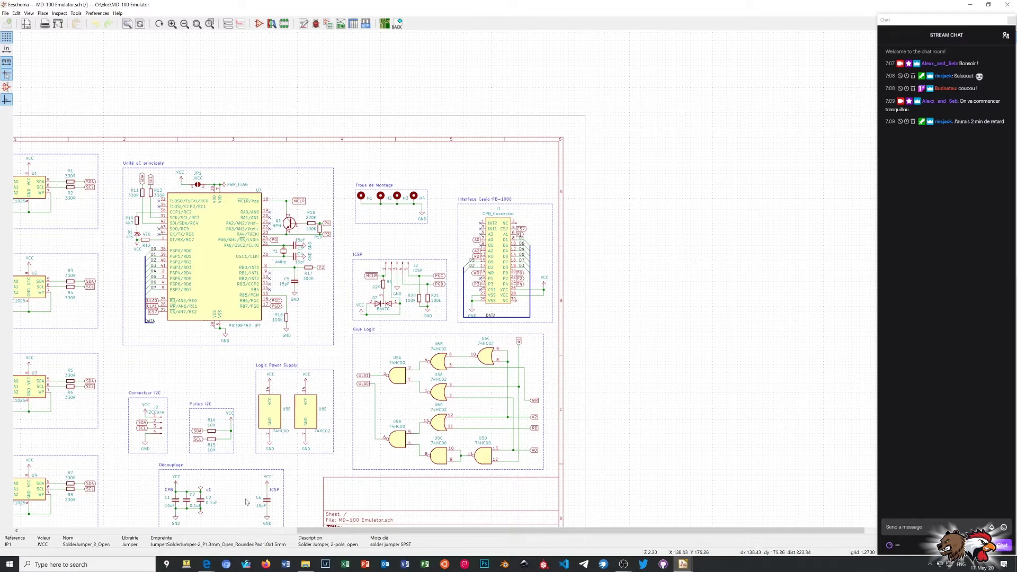
pyautogui.scroll(1, 207, 503)
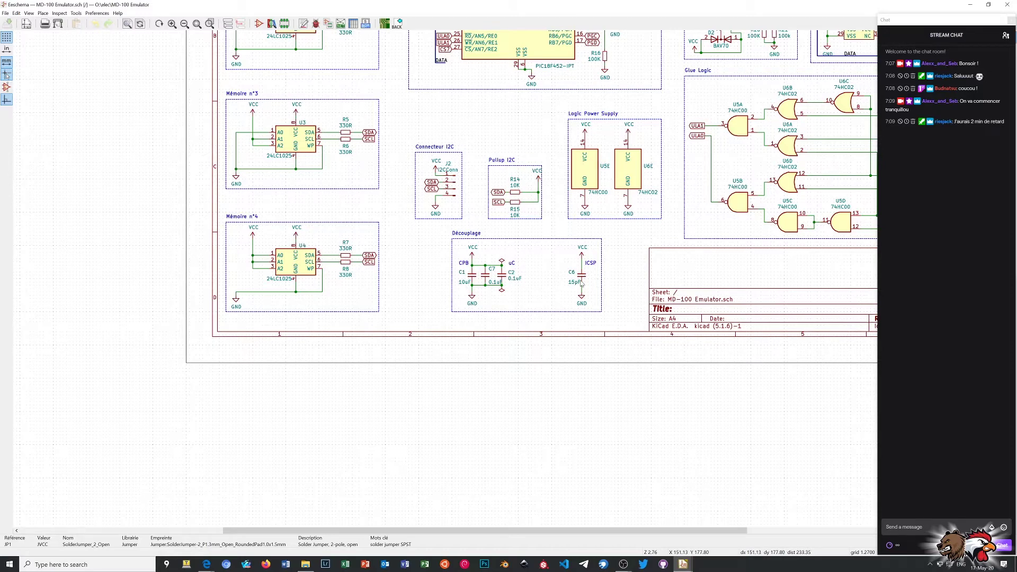
pyautogui.scroll(-1, 581, 283)
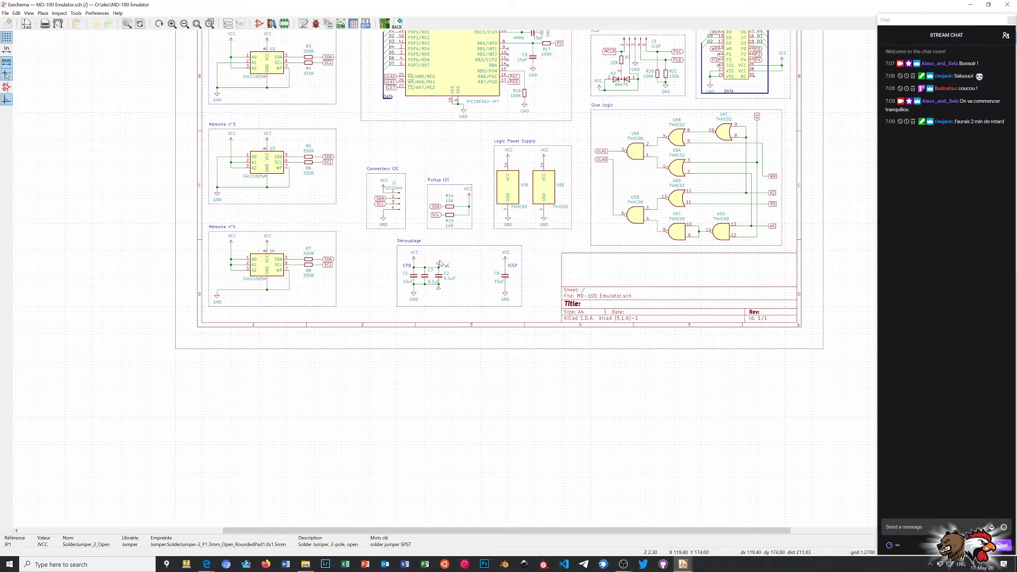
pyautogui.scroll(3, 439, 282)
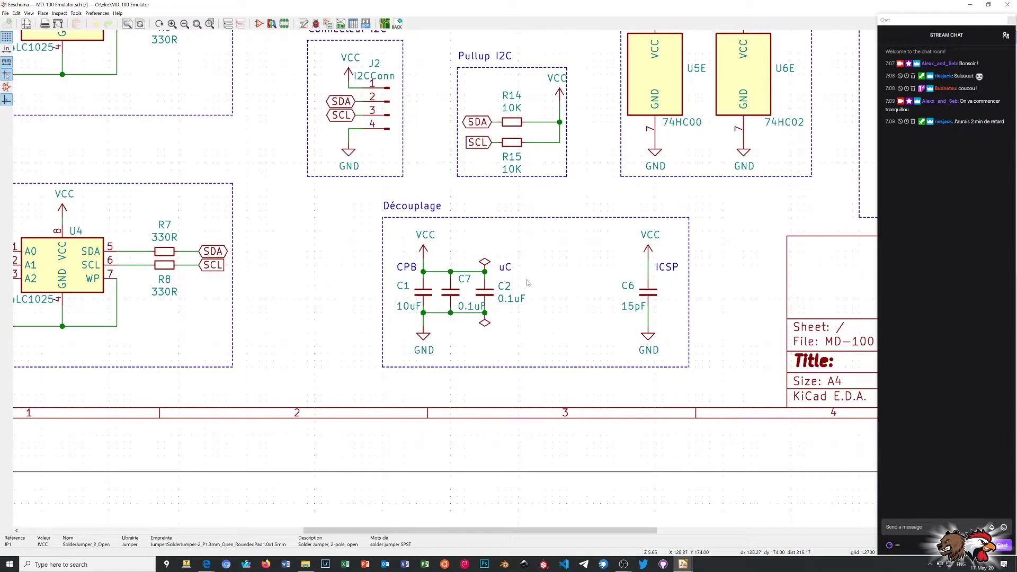
pyautogui.scroll(-4, 503, 305)
pyautogui.scroll(-1, 503, 286)
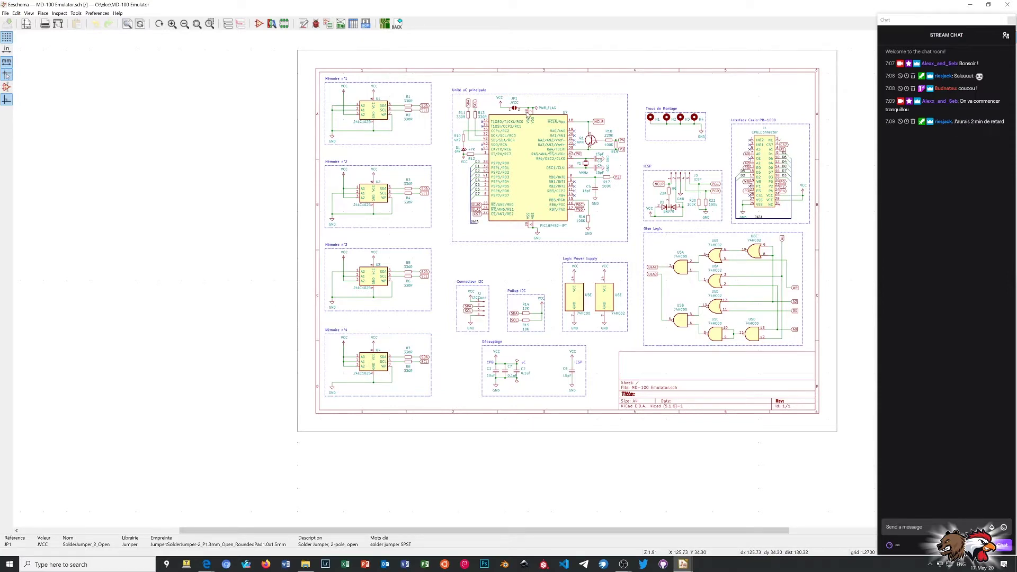
# Examine the VCC jumper above the main microcontroller, the I2C connector J2 and the I2C pull-up resistors R14 and R15.
pyautogui.scroll(6, 527, 115)
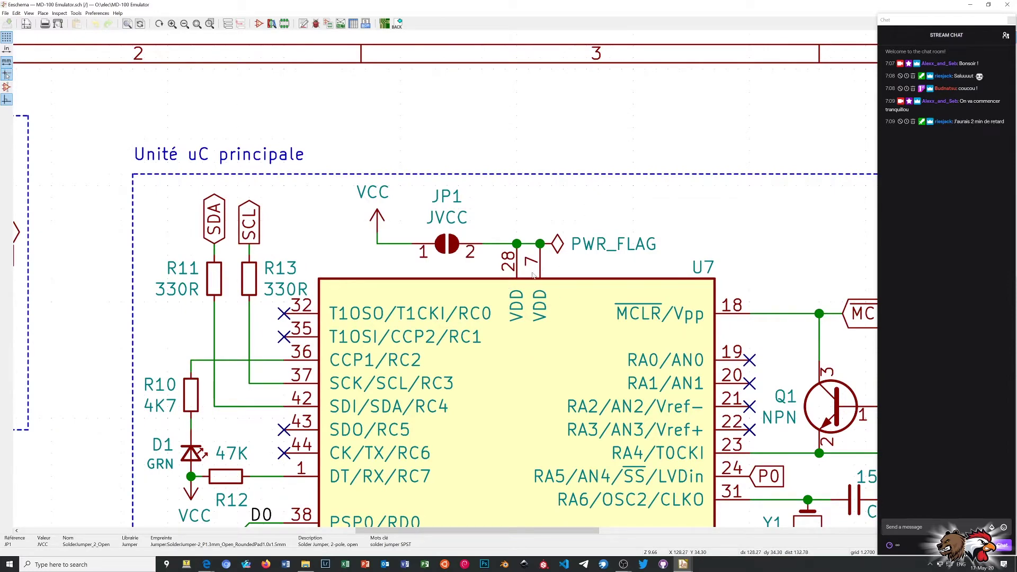
pyautogui.scroll(-6, 533, 274)
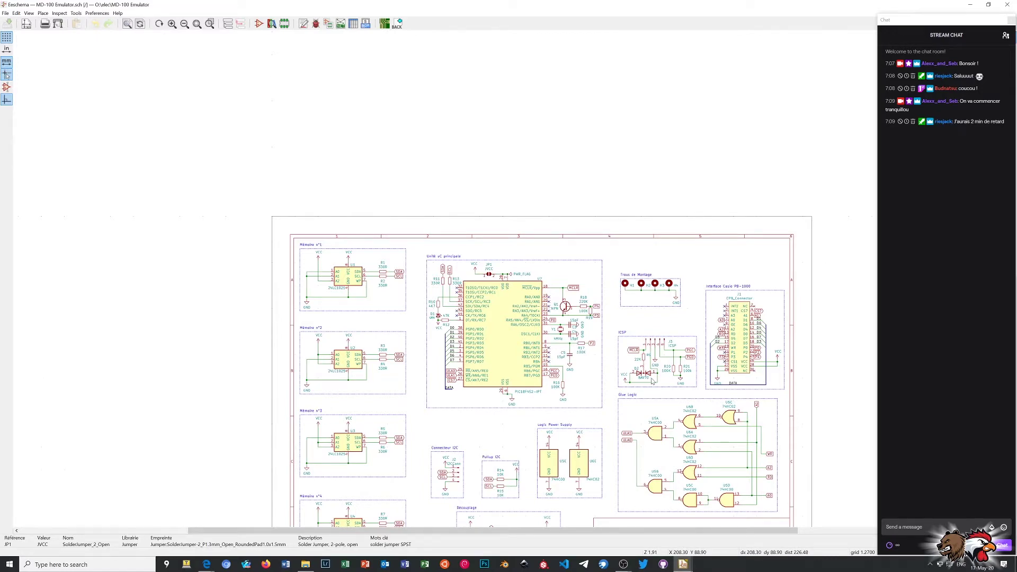
pyautogui.scroll(-1, 653, 380)
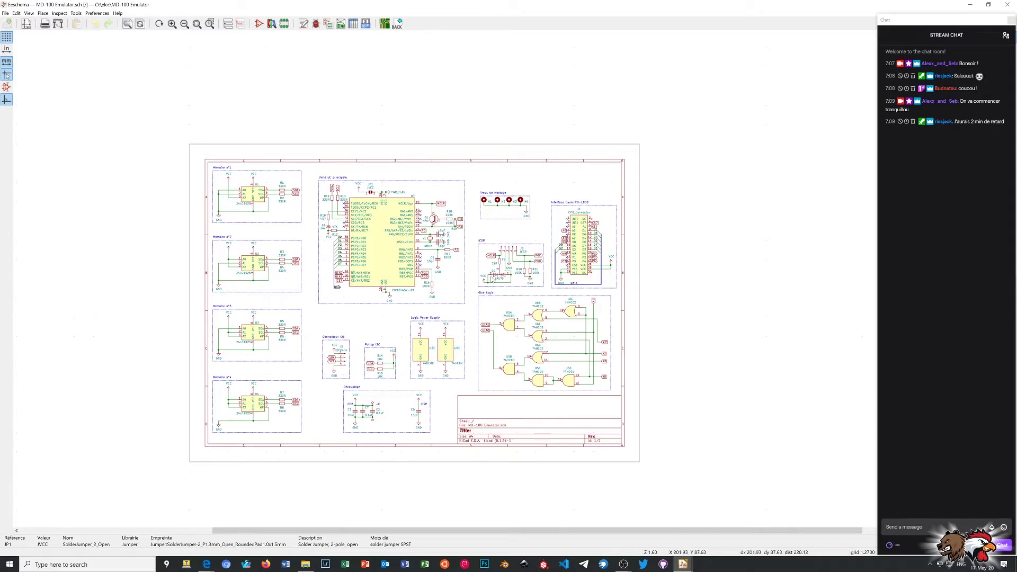
pyautogui.scroll(3, 344, 363)
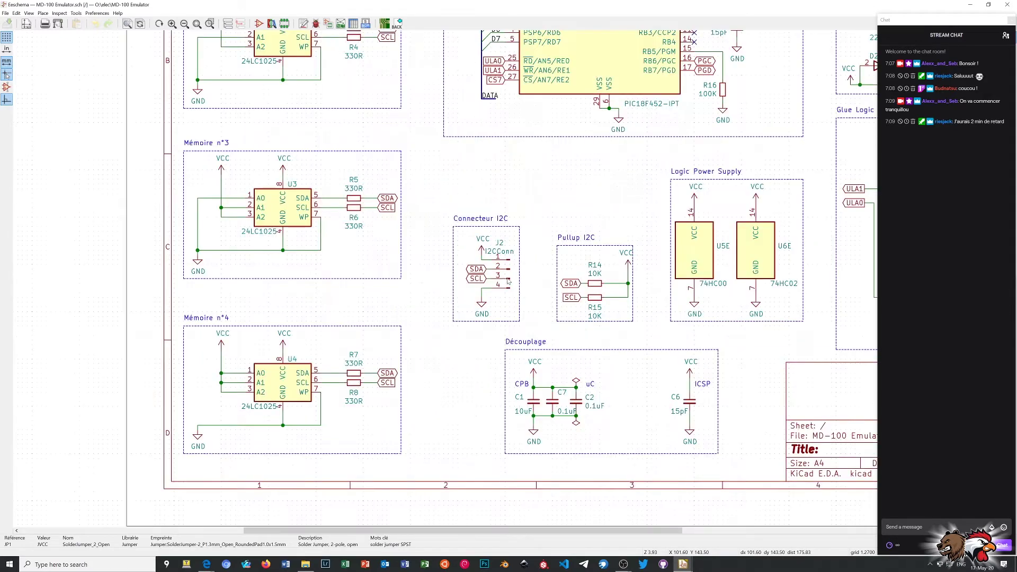
pyautogui.scroll(3, 506, 281)
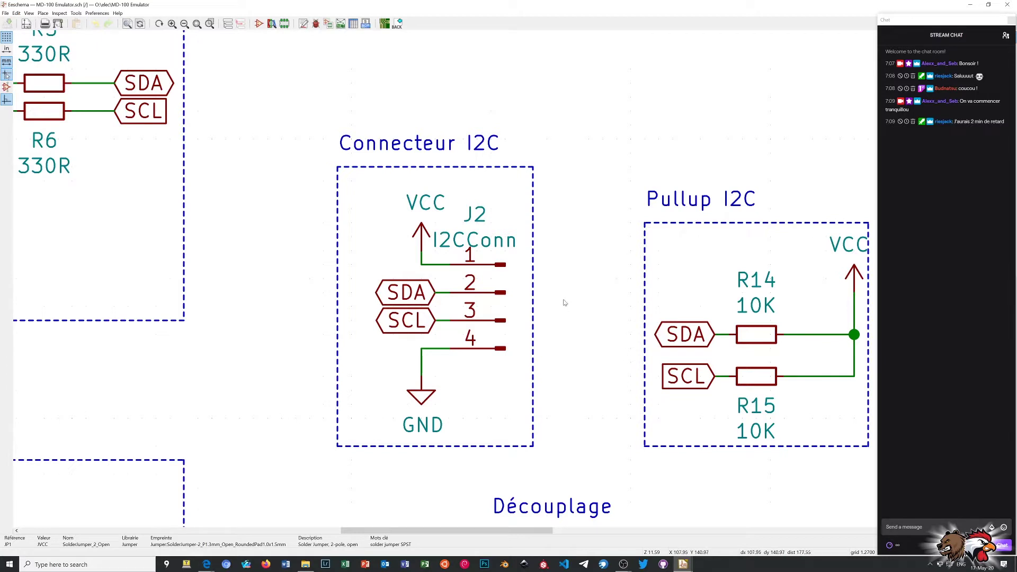
pyautogui.scroll(-1, 578, 286)
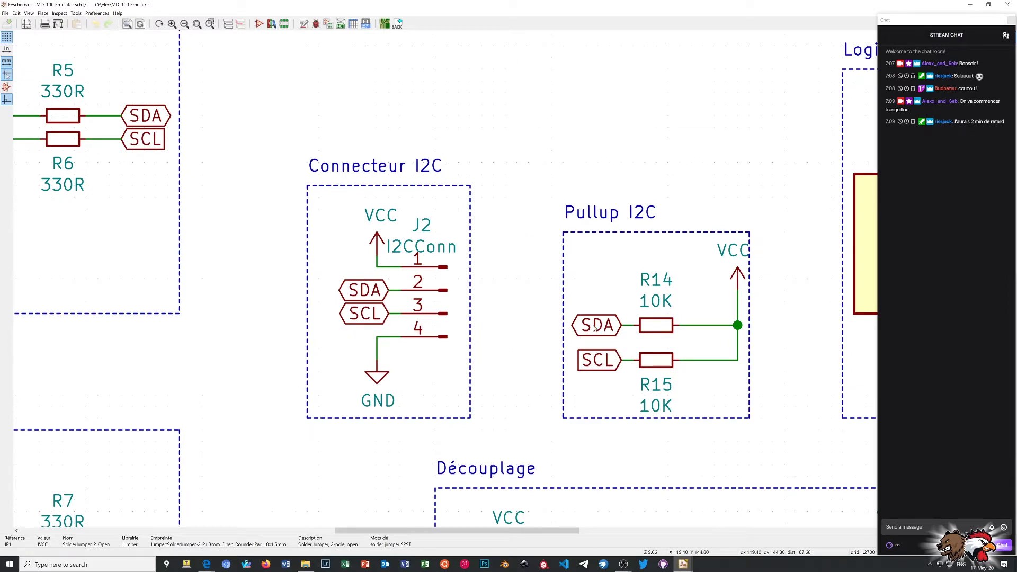
pyautogui.scroll(-1, 595, 328)
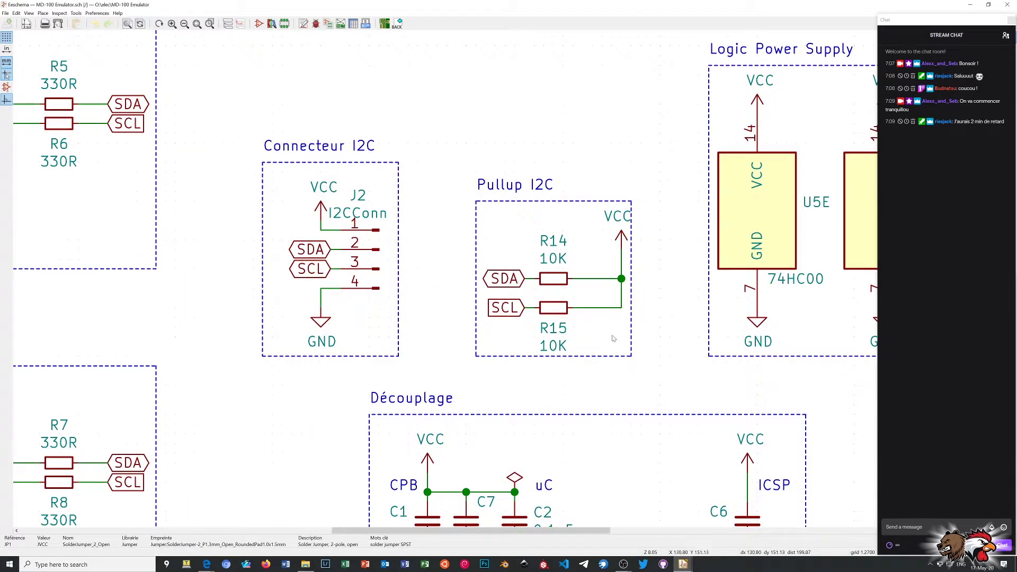
pyautogui.scroll(-5, 543, 255)
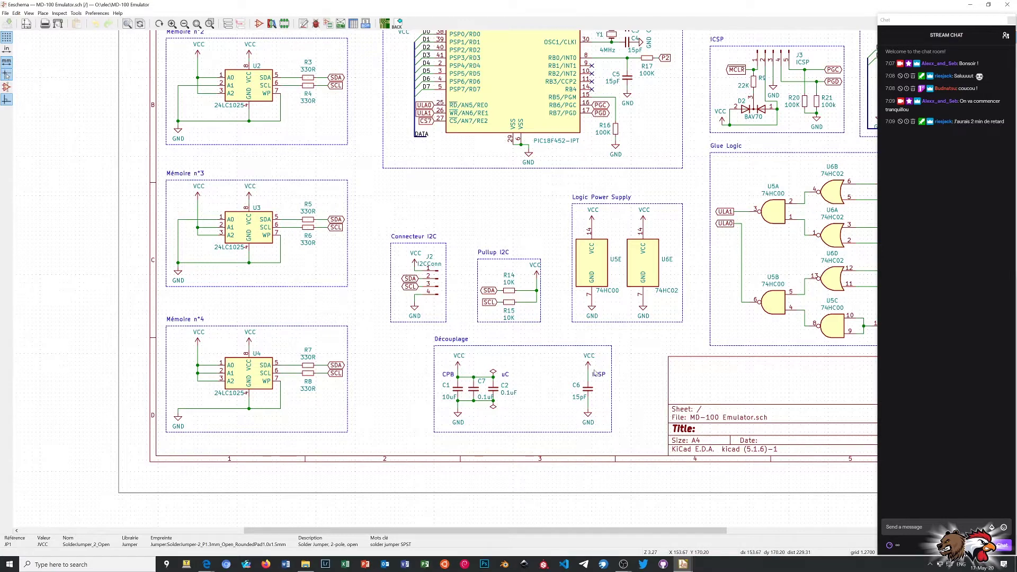
# Examine the Glue Logic gates, their ULA0 and ULA1 signals, and the DATA bus at the microcontroller and the Casio PB-1000 interface.
pyautogui.scroll(-1, 684, 351)
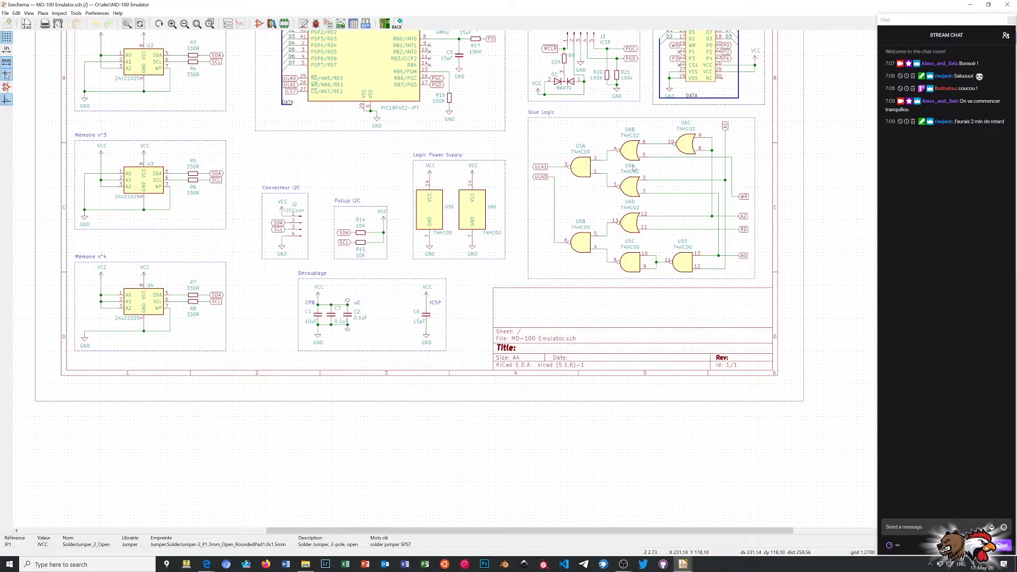
pyautogui.scroll(1, 484, 280)
pyautogui.scroll(1, 513, 300)
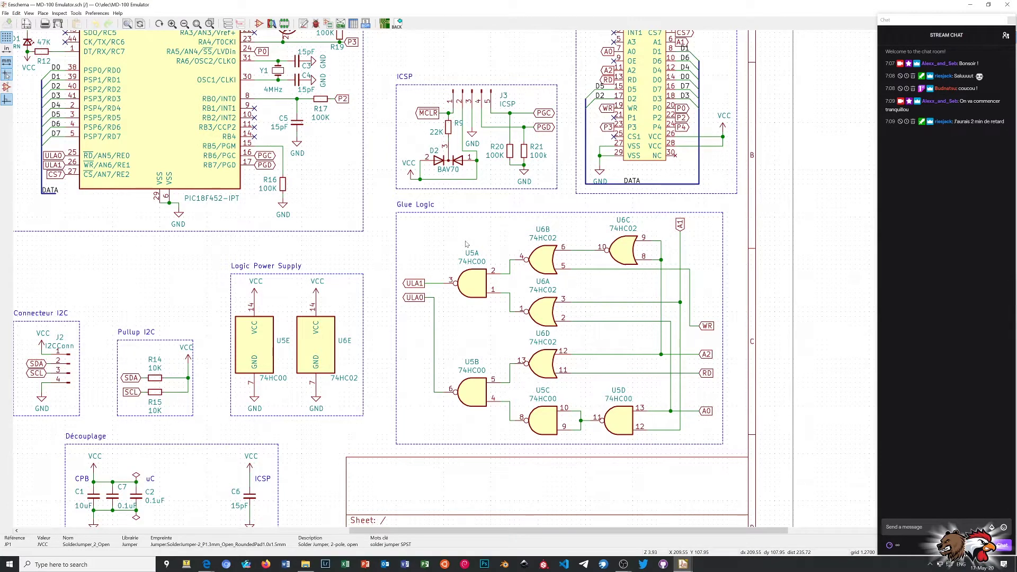
pyautogui.scroll(-1, 466, 243)
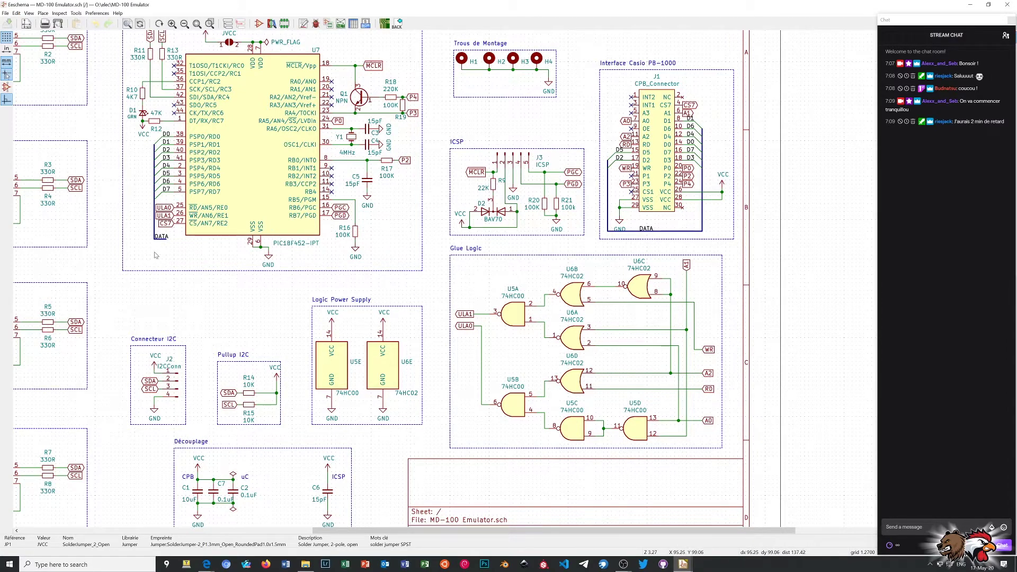
pyautogui.scroll(1, 161, 242)
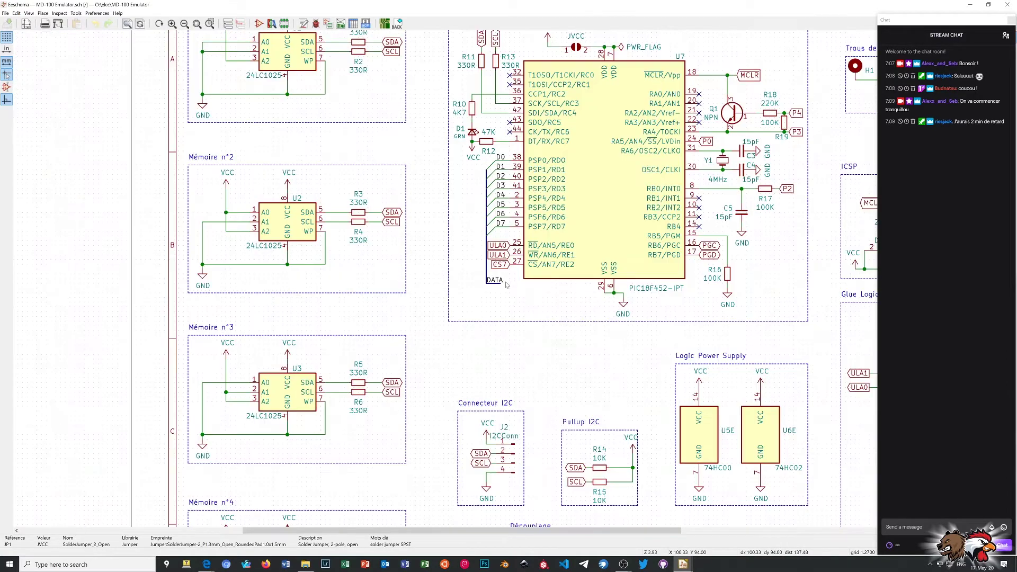
pyautogui.scroll(-2, 509, 288)
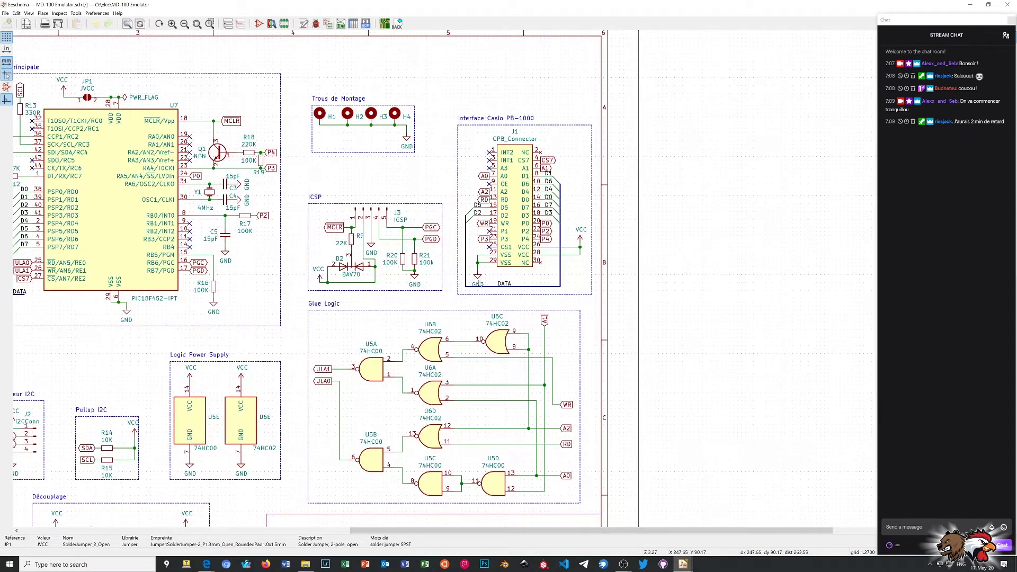
pyautogui.scroll(-3, 506, 282)
pyautogui.scroll(5, 517, 282)
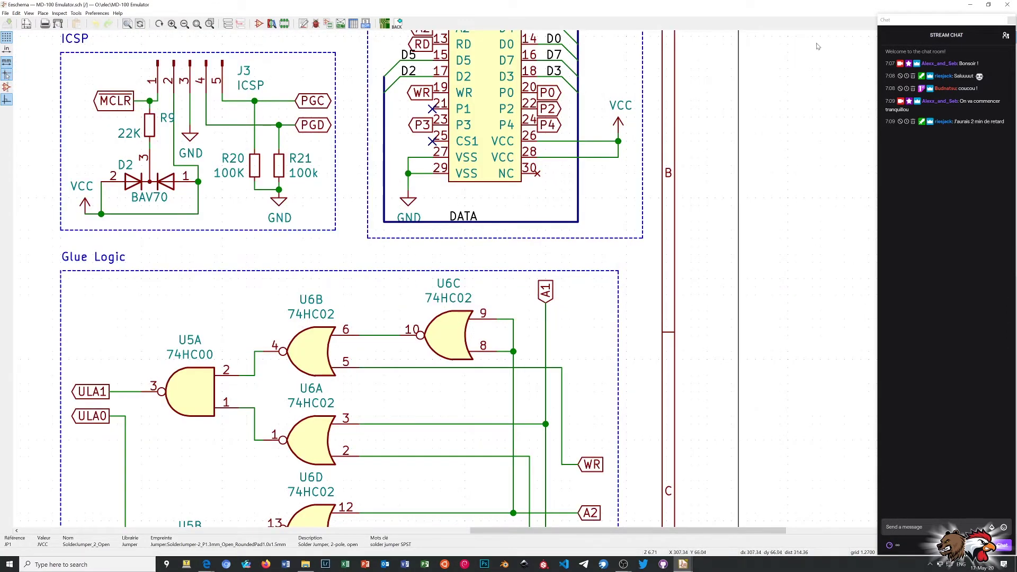
# Take the schematic window out of full screen and resize it to fit beside the stream chat with its drawing tools uncovered.
pyautogui.moveTo(903, 4); pyautogui.dragTo(743, 14)
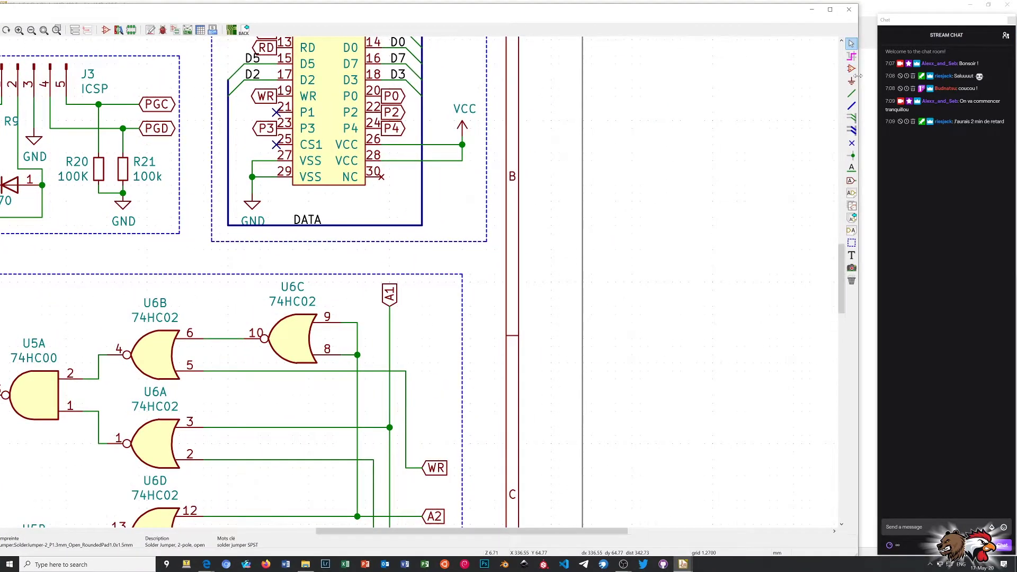
pyautogui.moveTo(858, 76); pyautogui.dragTo(712, 76)
pyautogui.moveTo(619, 13); pyautogui.dragTo(768, 9)
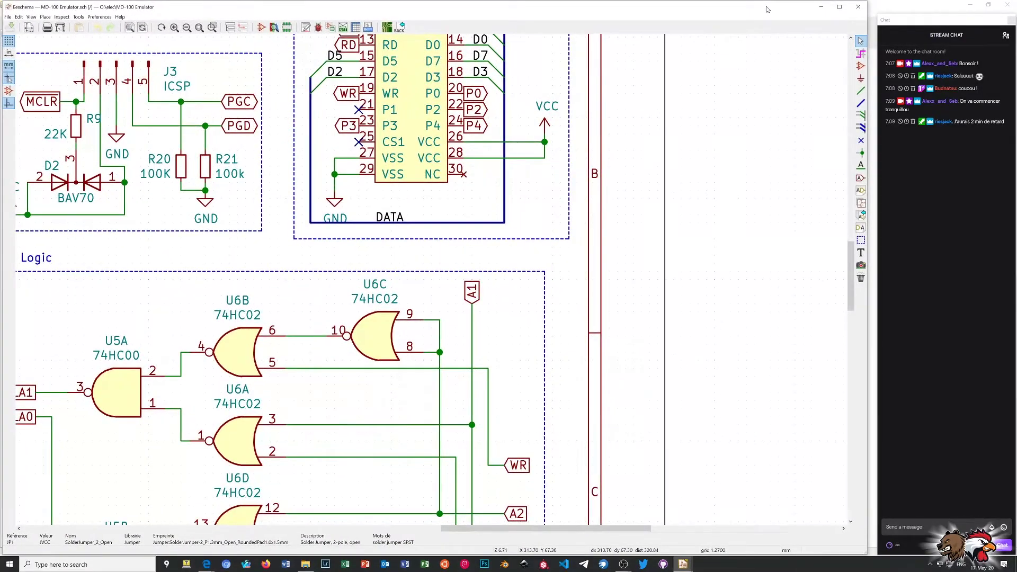
pyautogui.moveTo(867, 341); pyautogui.dragTo(874, 340)
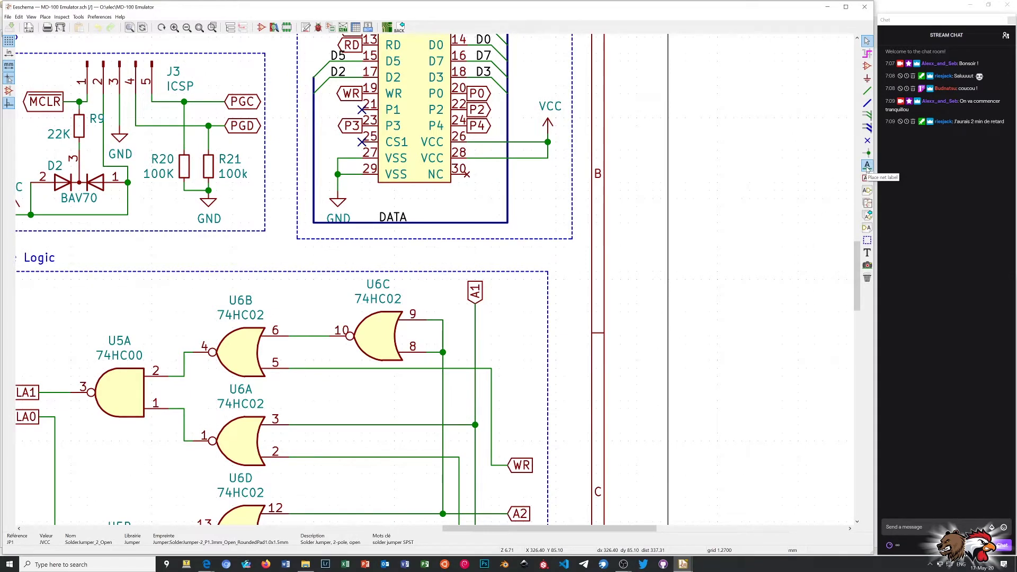
# Move the DATA net label off the bus below the Casio PB-1000 connector, and place it back on the bus.
pyautogui.moveTo(418, 228); pyautogui.dragTo(403, 218)
pyautogui.click(411, 209)
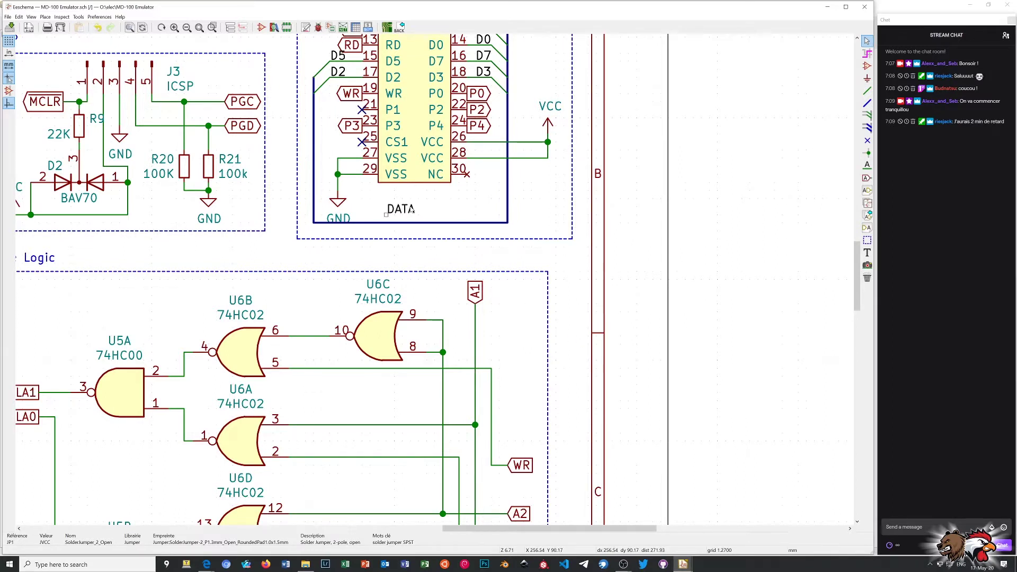
pyautogui.moveTo(386, 217); pyautogui.dragTo(408, 213)
pyautogui.click(405, 218)
# Examine the D0 to D7 data bus connections at connector J1 and microcontroller U7, and review the whole sheet.
pyautogui.scroll(-1, 409, 188)
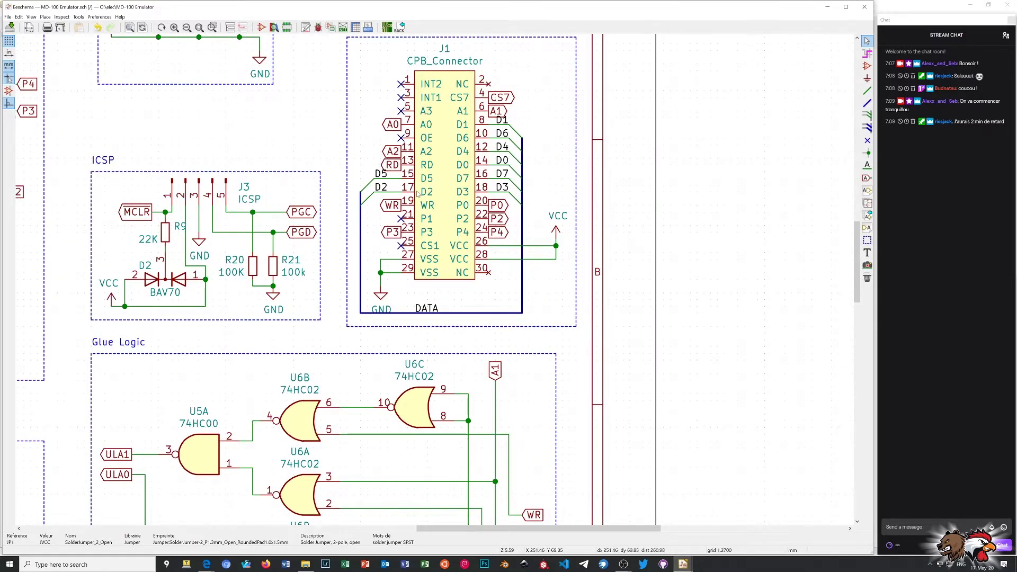
pyautogui.scroll(-1, 419, 194)
pyautogui.scroll(-1, 267, 358)
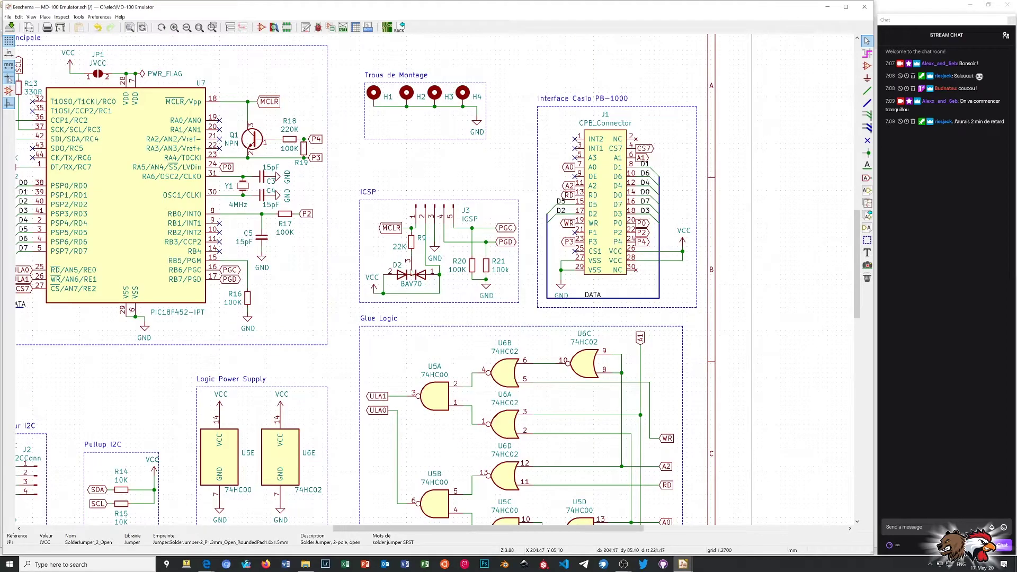
pyautogui.scroll(-1, 159, 281)
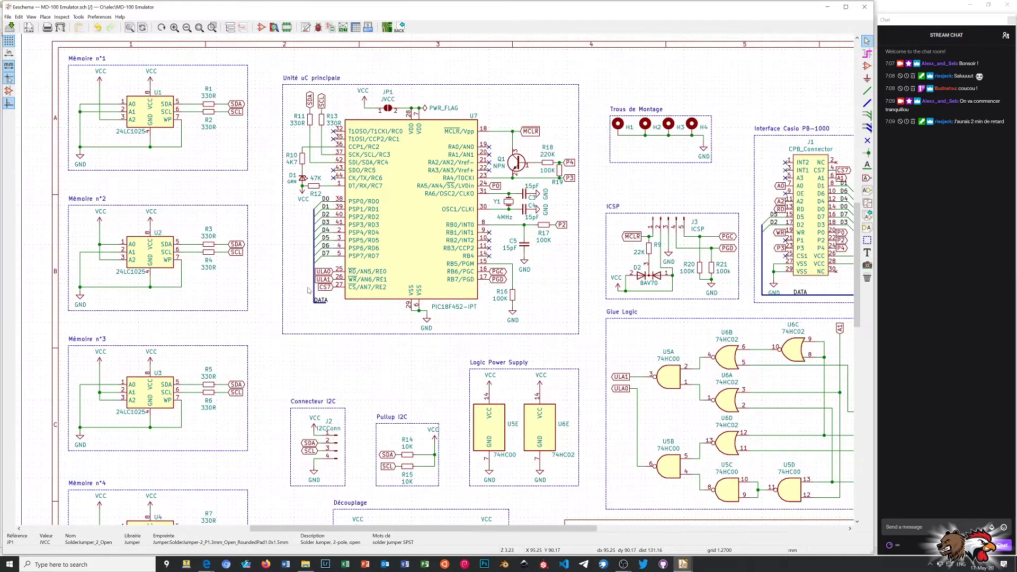
pyautogui.scroll(5, 308, 291)
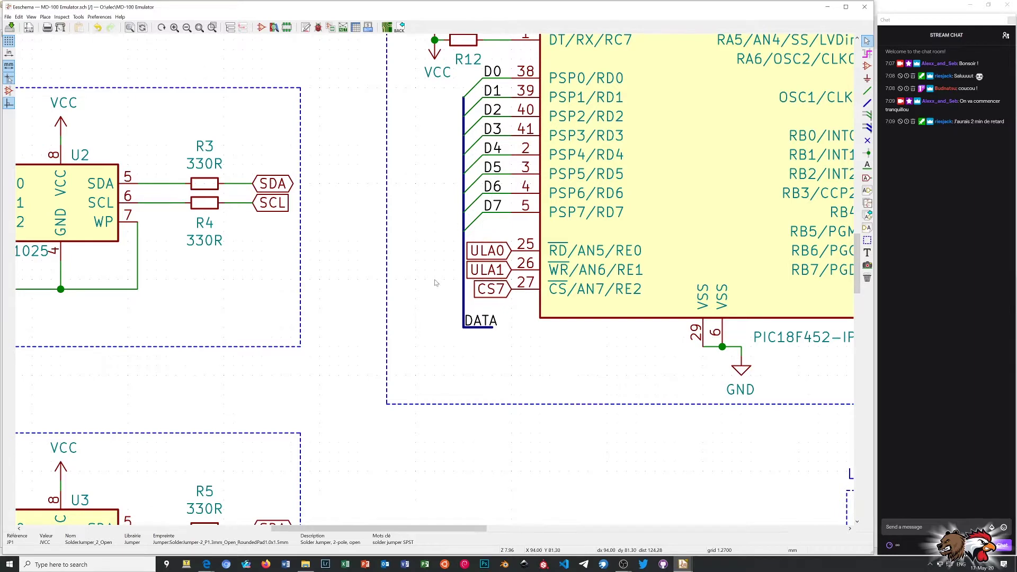
pyautogui.scroll(-1, 461, 220)
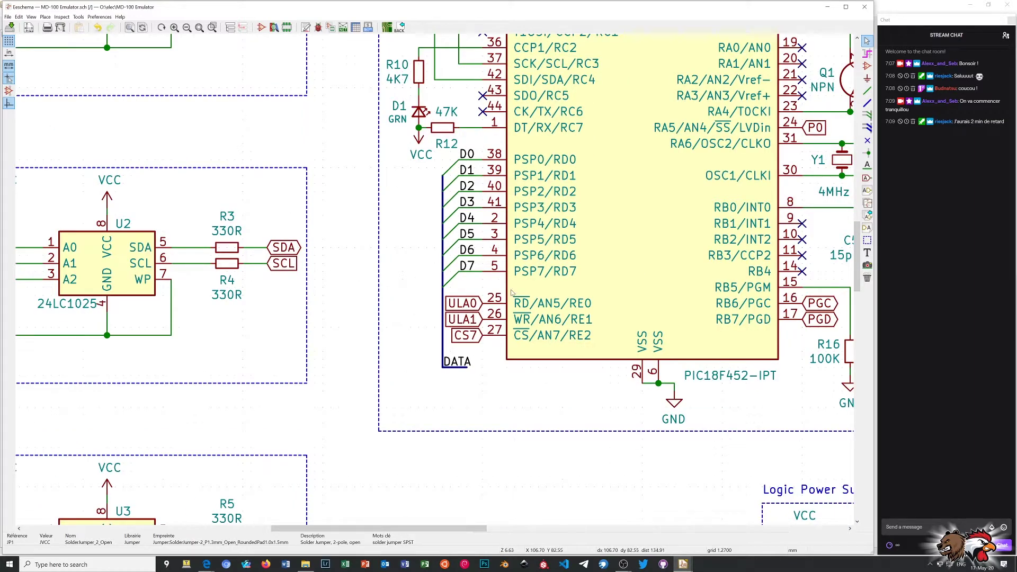
pyautogui.scroll(-1, 443, 282)
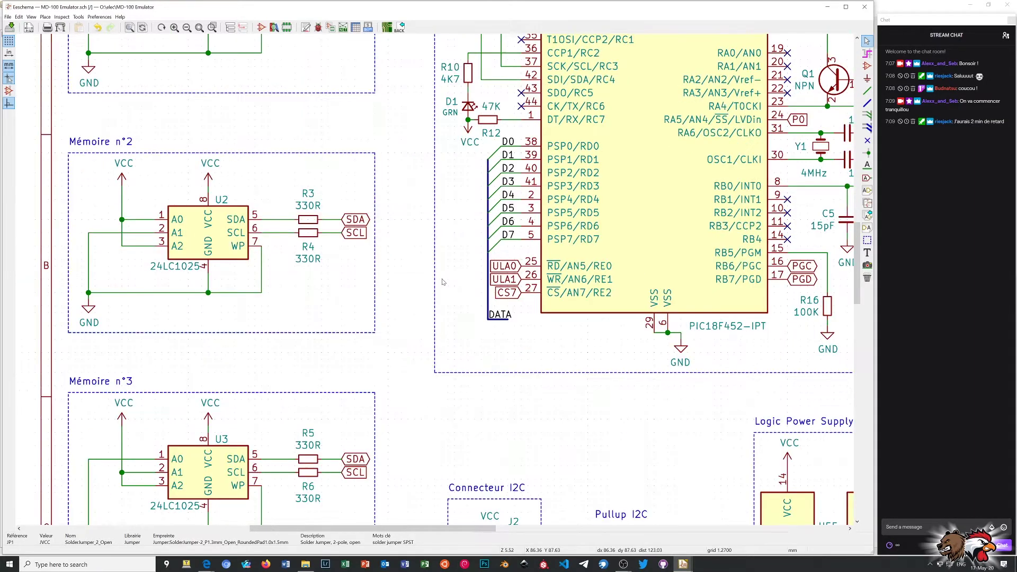
pyautogui.scroll(-7, 442, 282)
pyautogui.scroll(1, 399, 279)
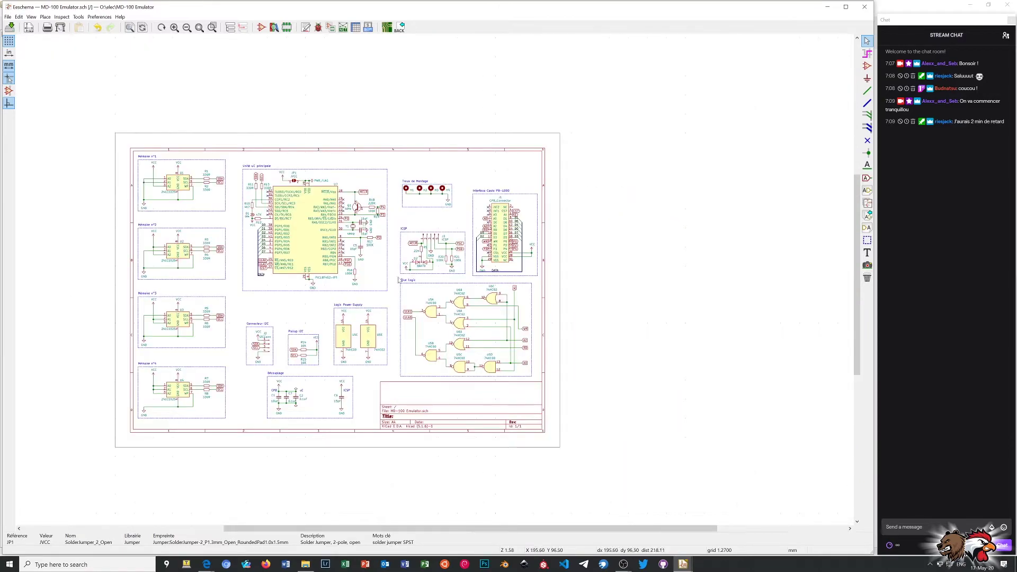
pyautogui.scroll(1, 436, 282)
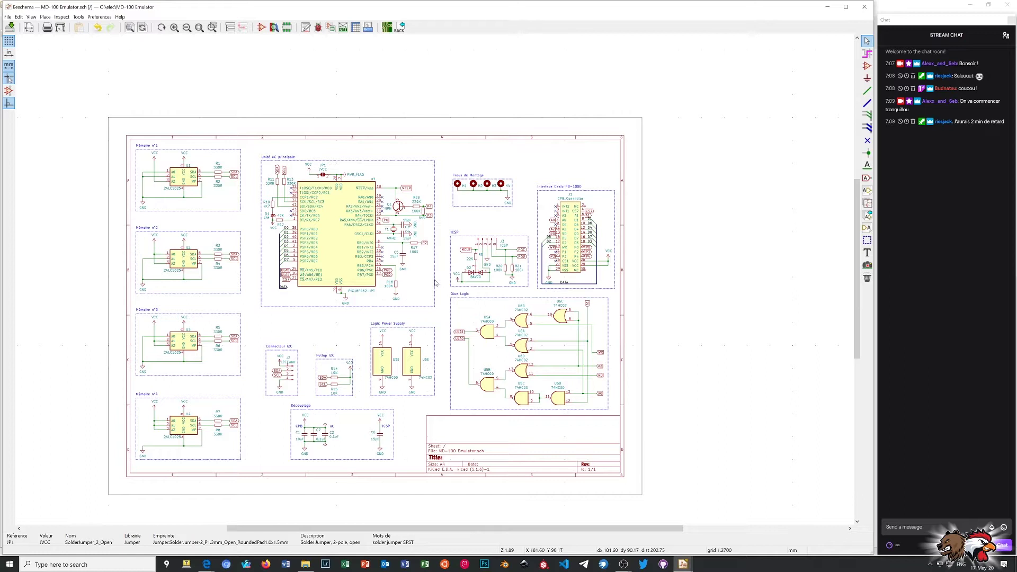
# Run the electrical rules check on the schematic and close the checker.
pyautogui.click(319, 28)
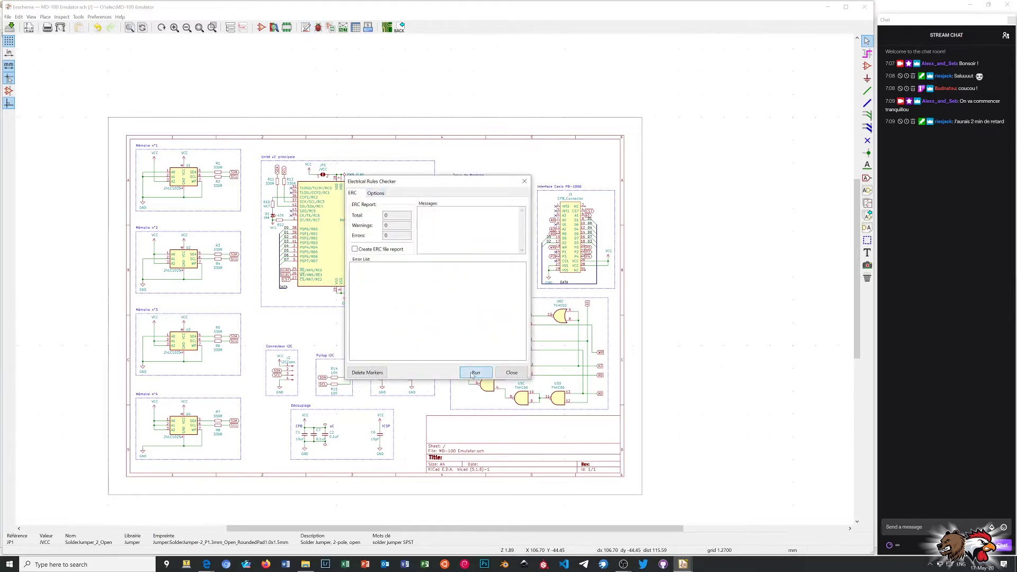
pyautogui.click(475, 372)
pyautogui.click(512, 372)
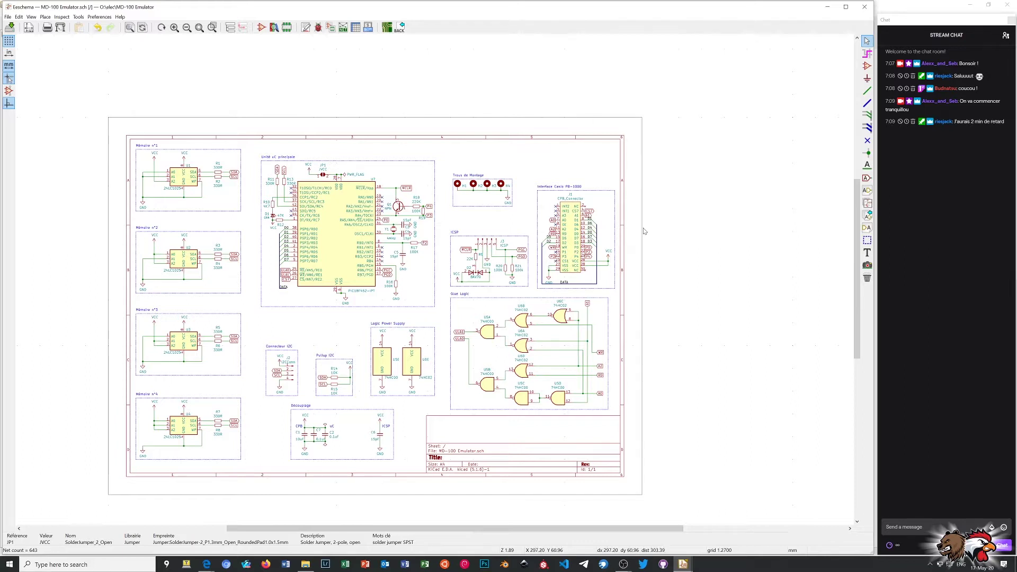
# Close the schematic editor, saving the changes to MD-100 Emulator.sch, and close the KiCad project.
pyautogui.click(864, 6)
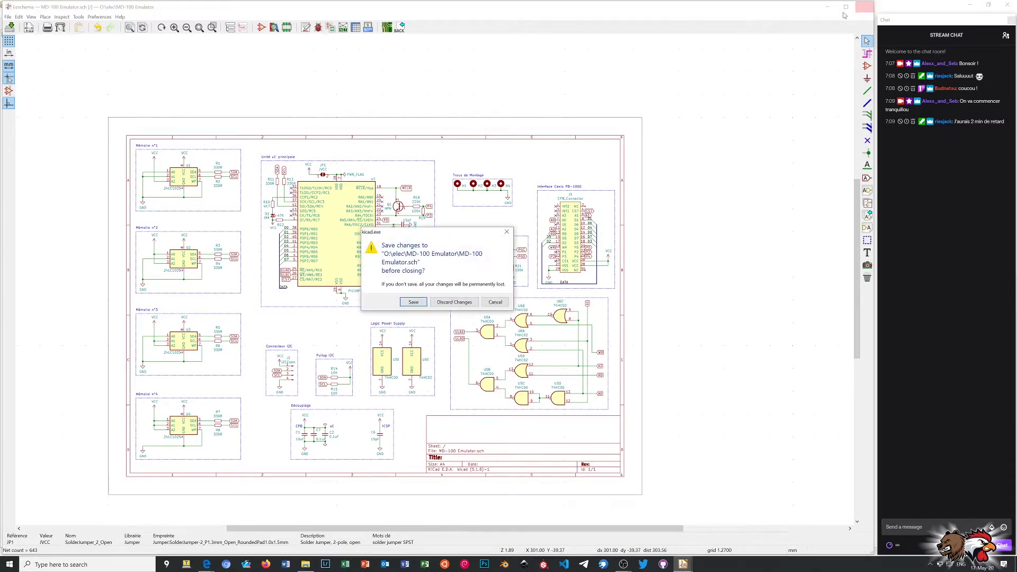
pyautogui.click(413, 302)
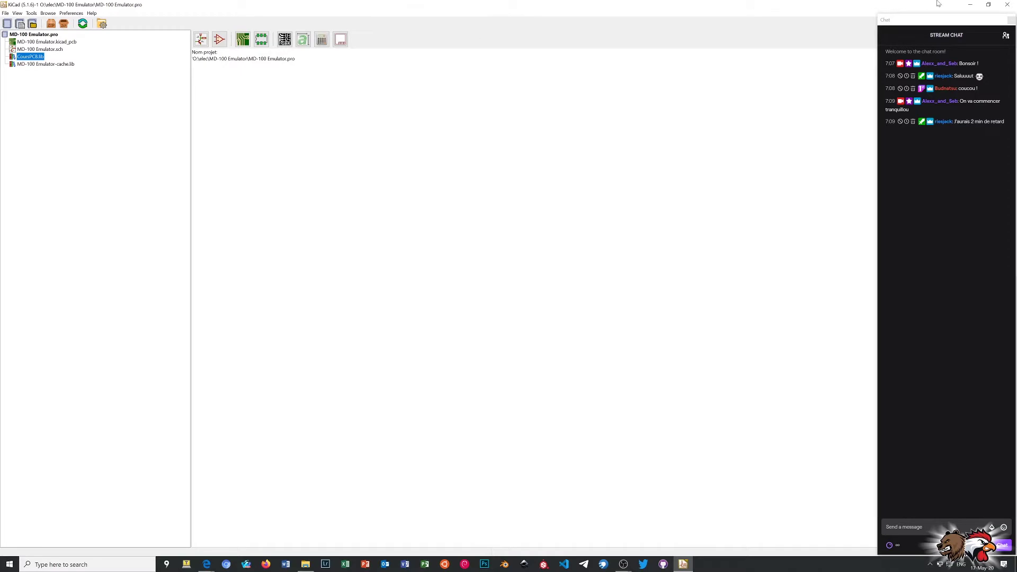
pyautogui.click(1007, 4)
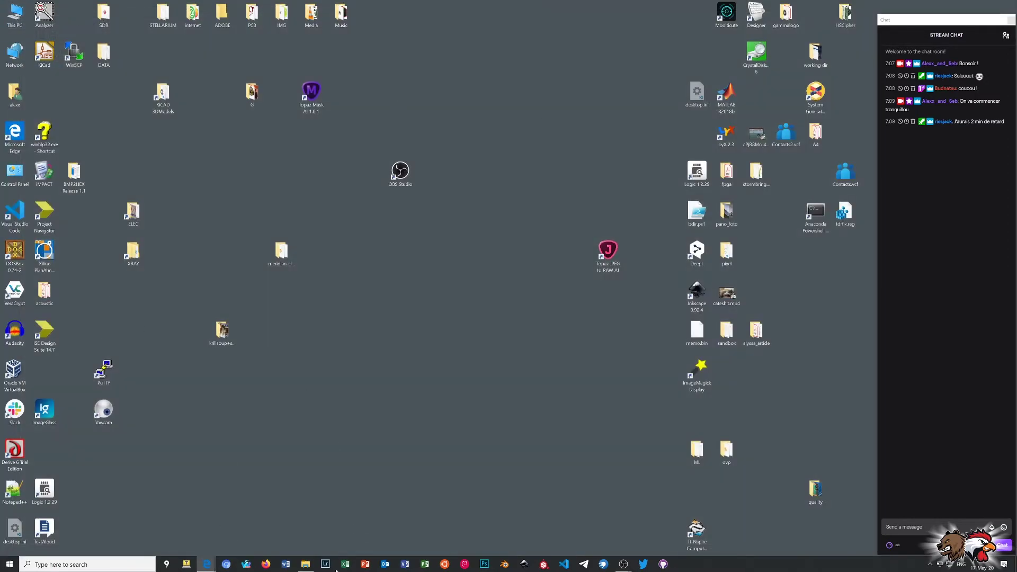
# Switch to File Explorer and open the MD-100 Emulator folder inside GitHub\CoursPCBDesign.
pyautogui.click(306, 564)
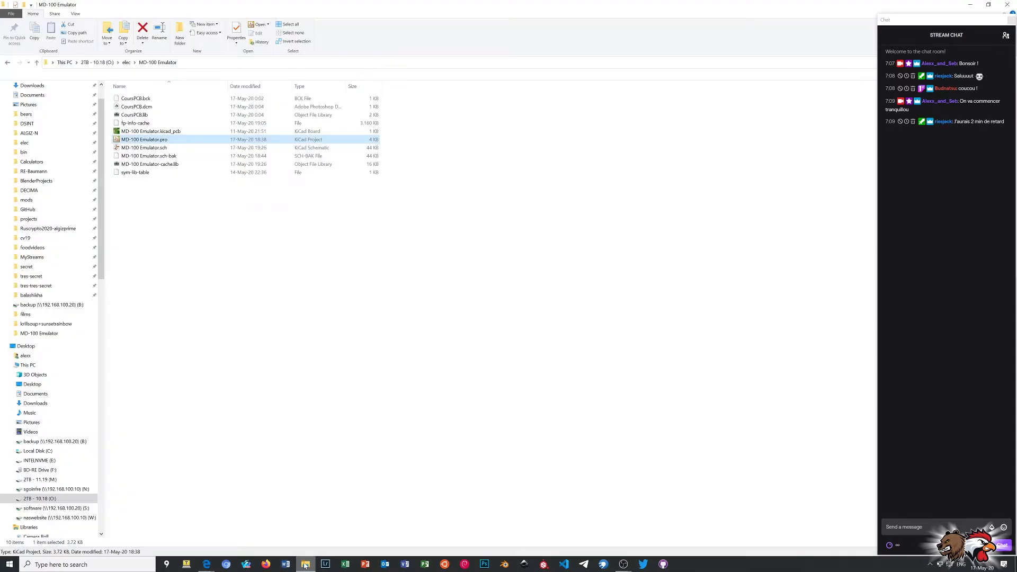
pyautogui.click(31, 209)
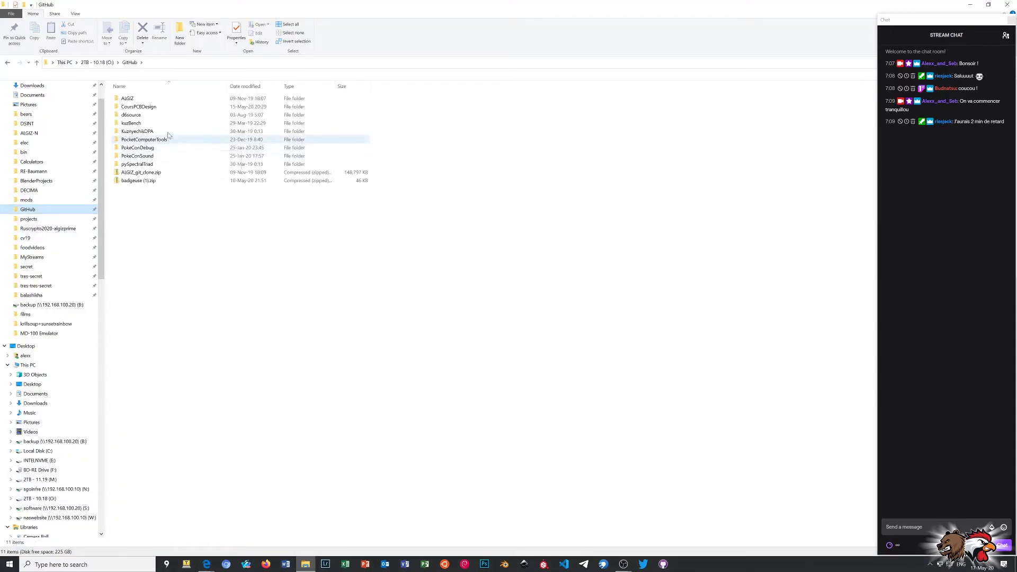
pyautogui.doubleClick(153, 107)
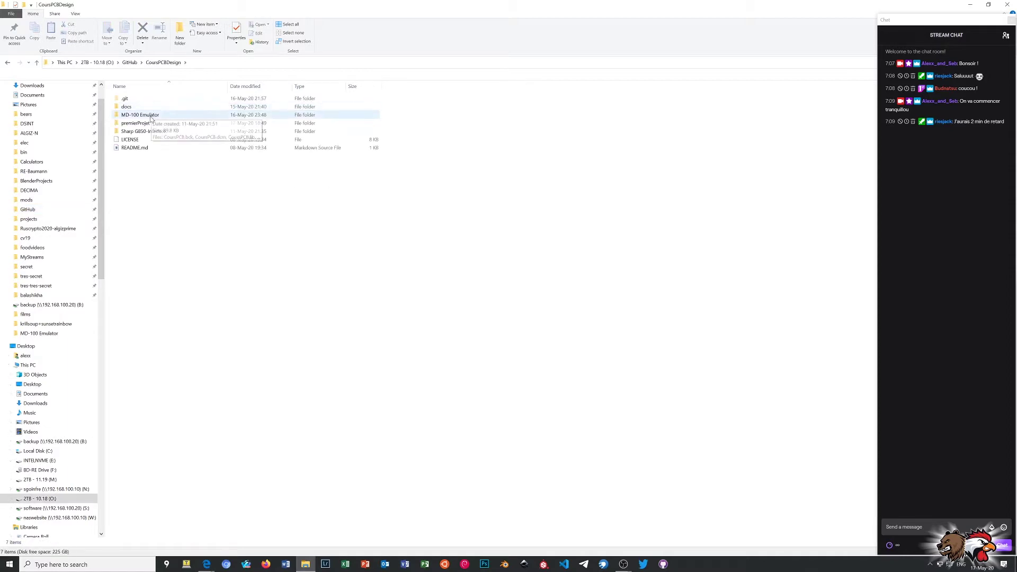
pyautogui.doubleClick(151, 115)
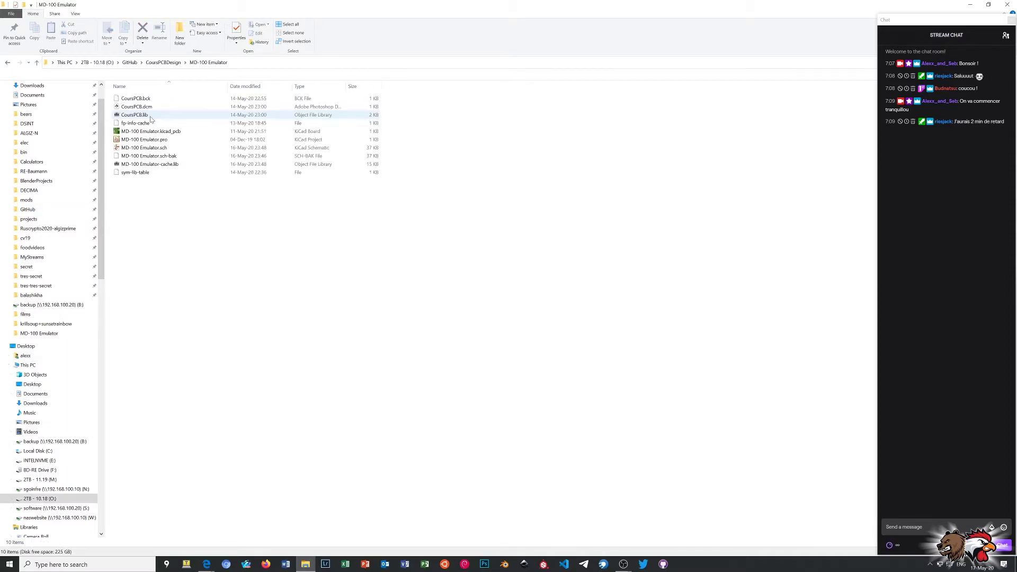
# Open the schematic of the MD-100 Emulator.pro project and annotate the entire schematic, keeping existing annotations.
pyautogui.doubleClick(147, 140)
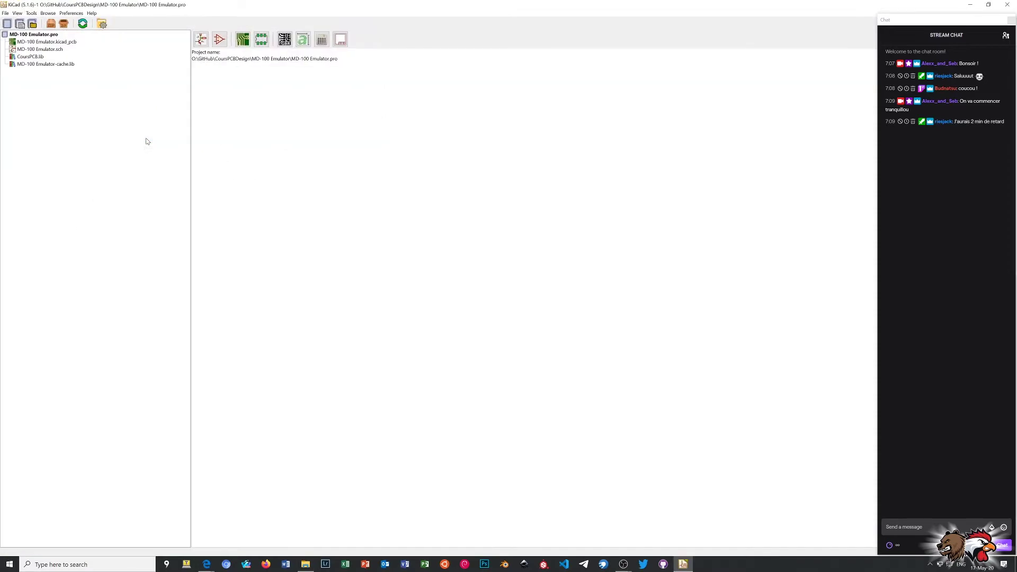
pyautogui.doubleClick(44, 50)
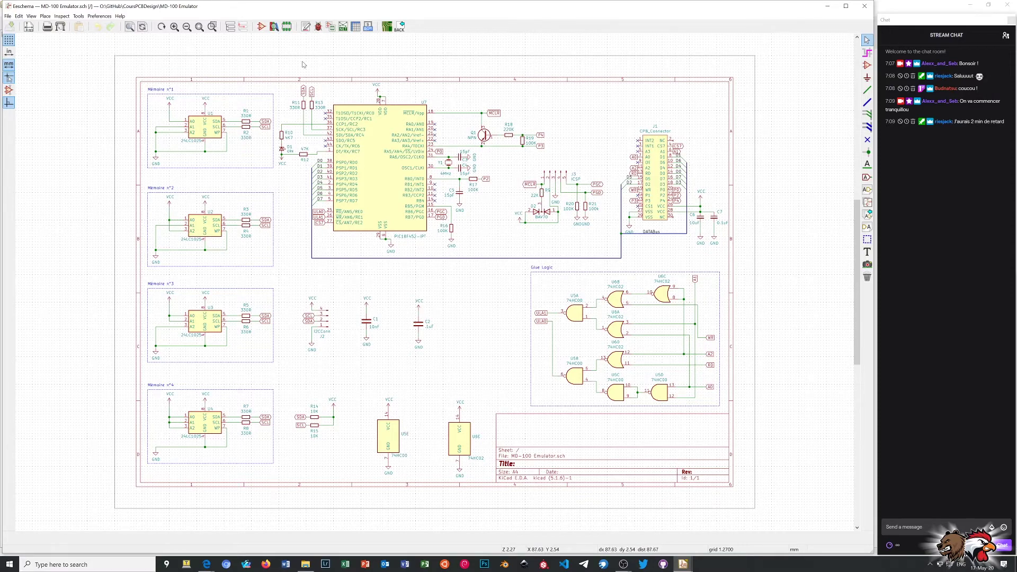
pyautogui.click(307, 27)
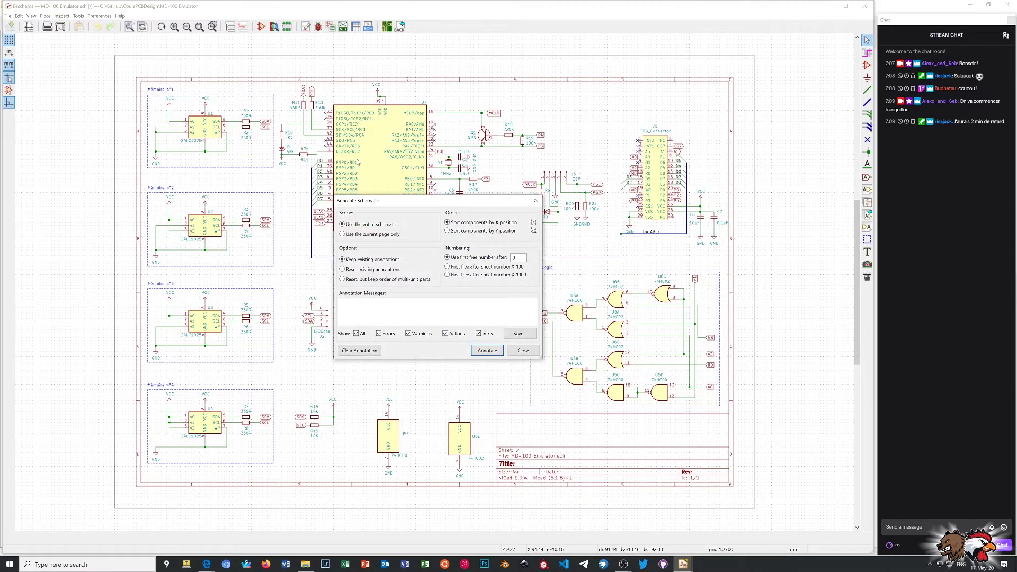
pyautogui.click(488, 352)
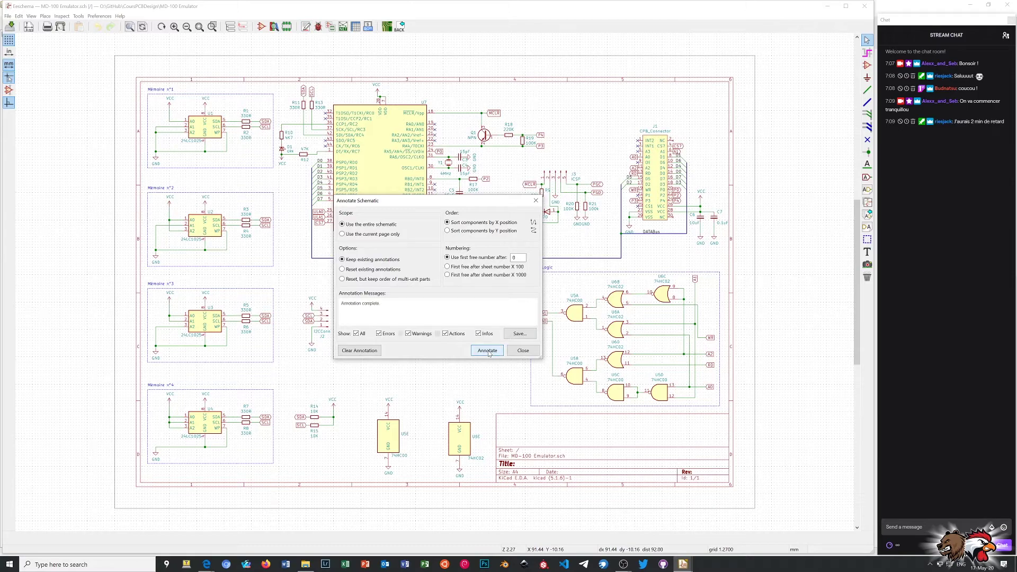
pyautogui.click(523, 351)
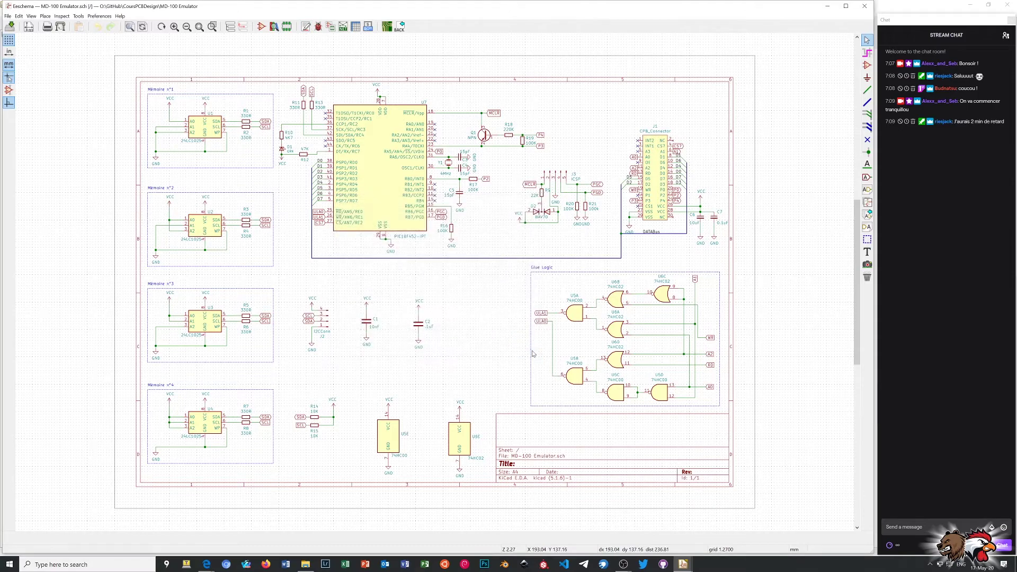
# Run the electrical rules check, close the checker and inspect the flagged pins on connector J1.
pyautogui.click(318, 27)
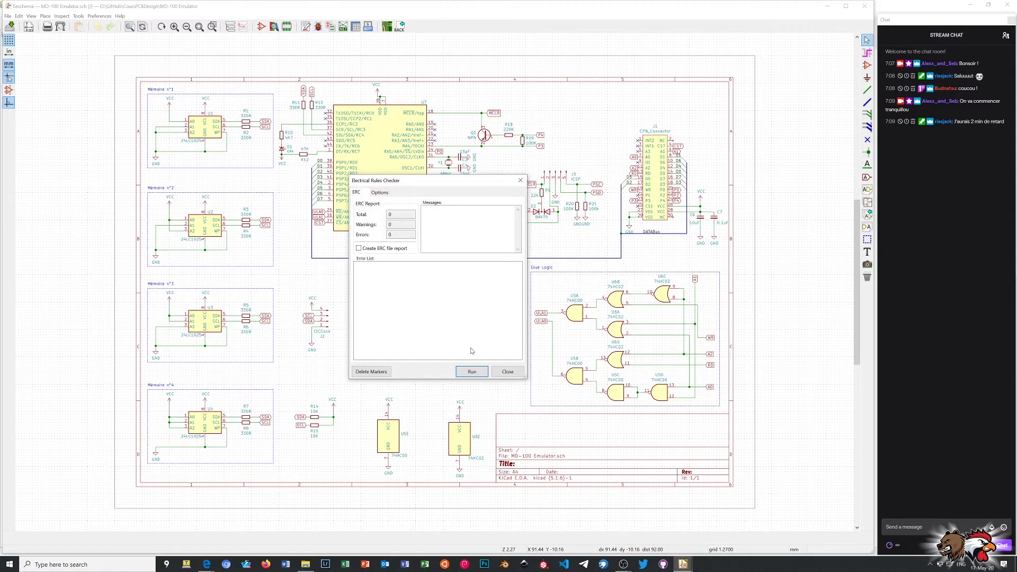
pyautogui.click(471, 372)
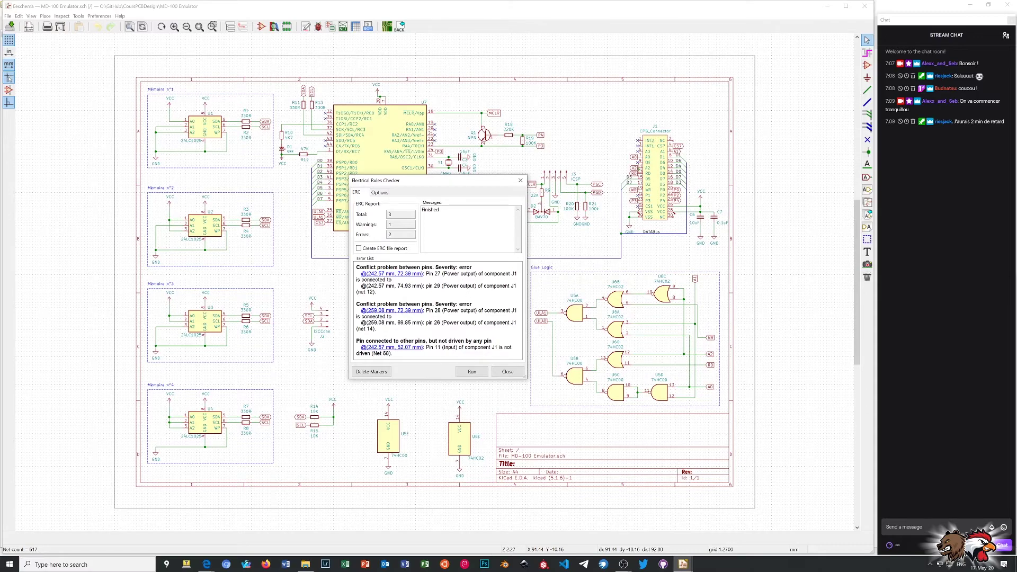
pyautogui.click(520, 181)
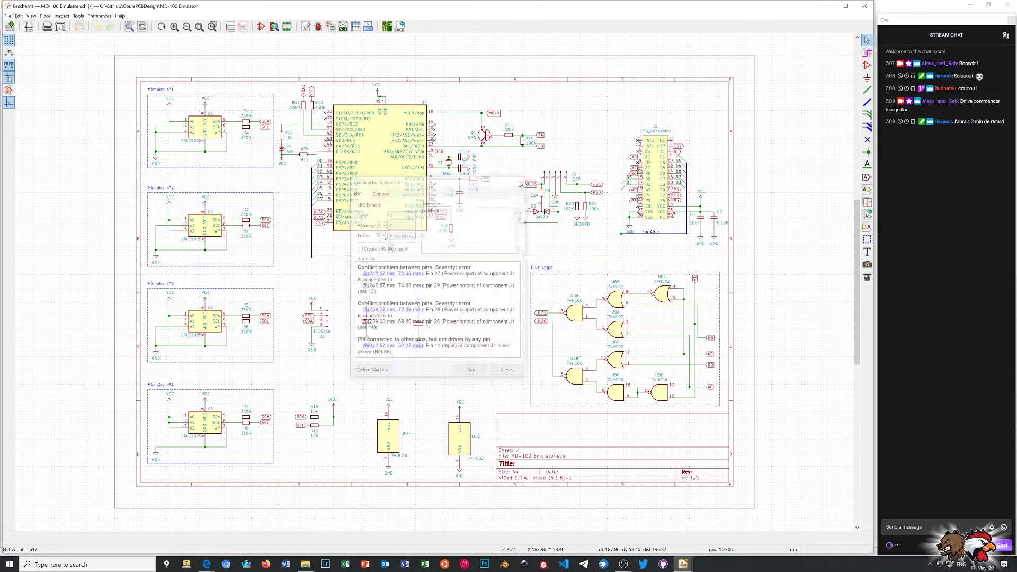
pyautogui.scroll(3, 625, 207)
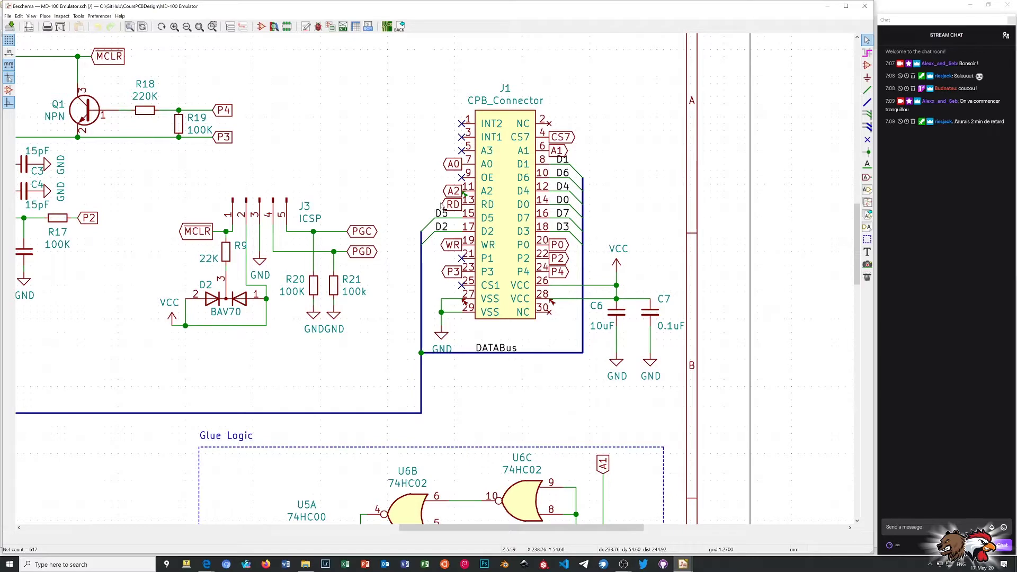
pyautogui.scroll(-3, 441, 205)
pyautogui.scroll(4, 435, 283)
pyautogui.scroll(-4, 435, 282)
pyautogui.scroll(3, 435, 282)
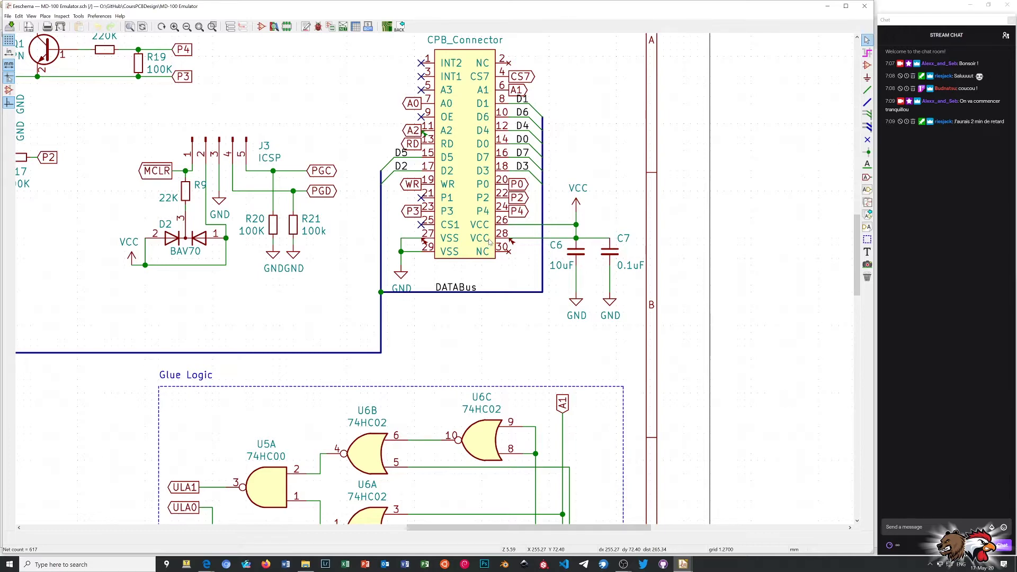
pyautogui.scroll(1, 490, 242)
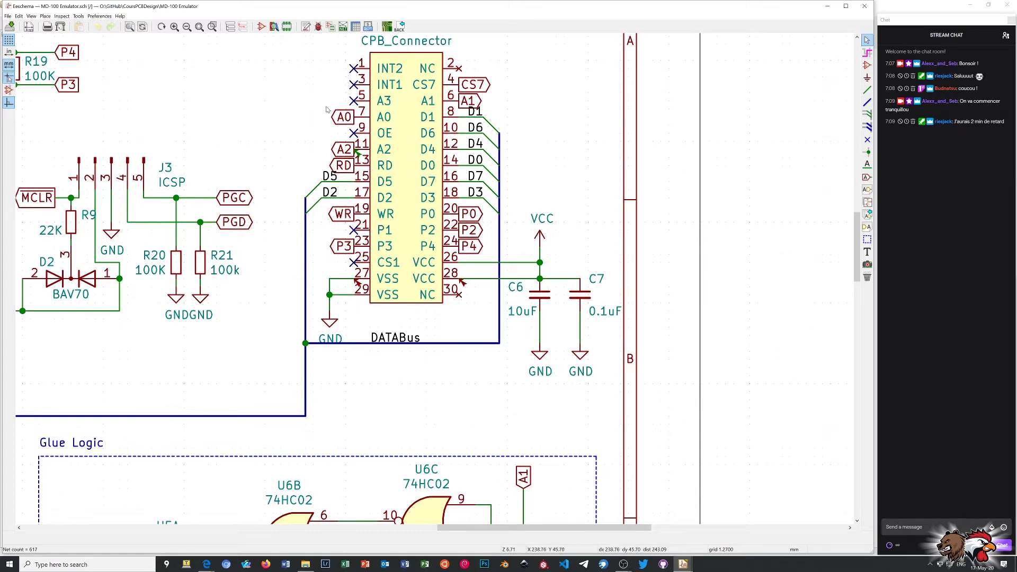
# Open the CPB_Connector symbol from the CoursPCB library in the Symbol Editor.
pyautogui.click(262, 27)
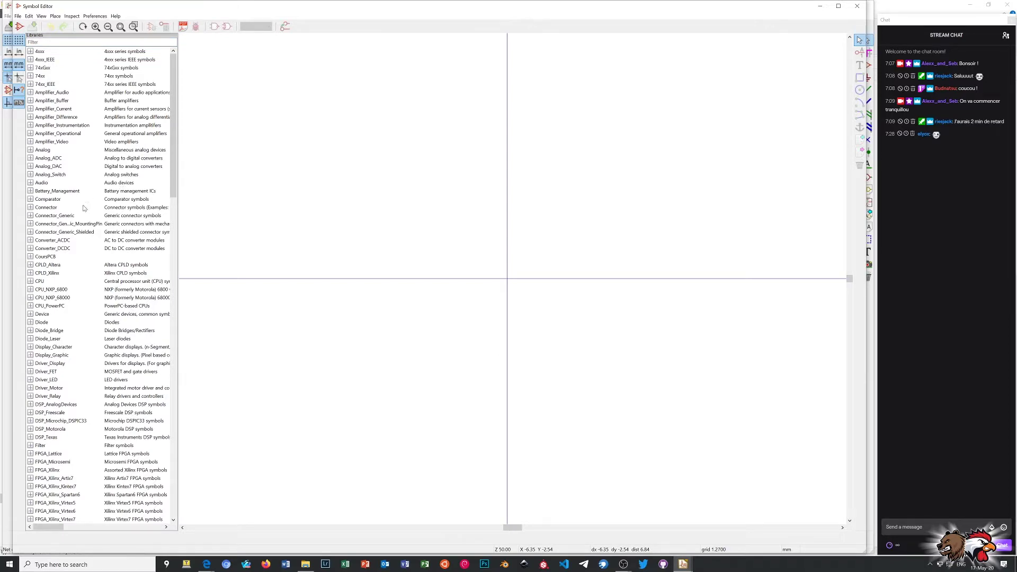
pyautogui.click(30, 257)
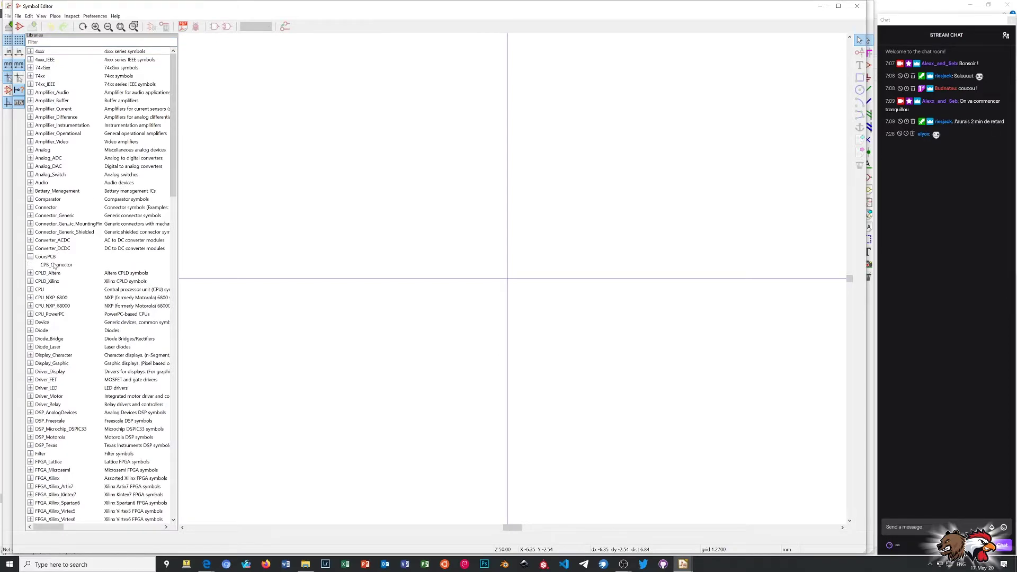
pyautogui.doubleClick(54, 265)
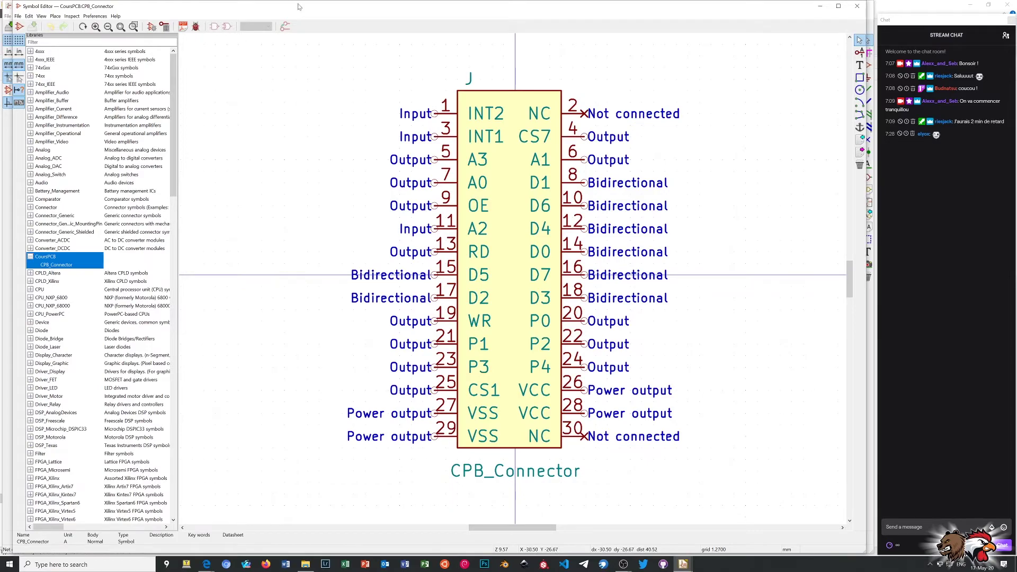
pyautogui.moveTo(298, 9); pyautogui.dragTo(316, 20)
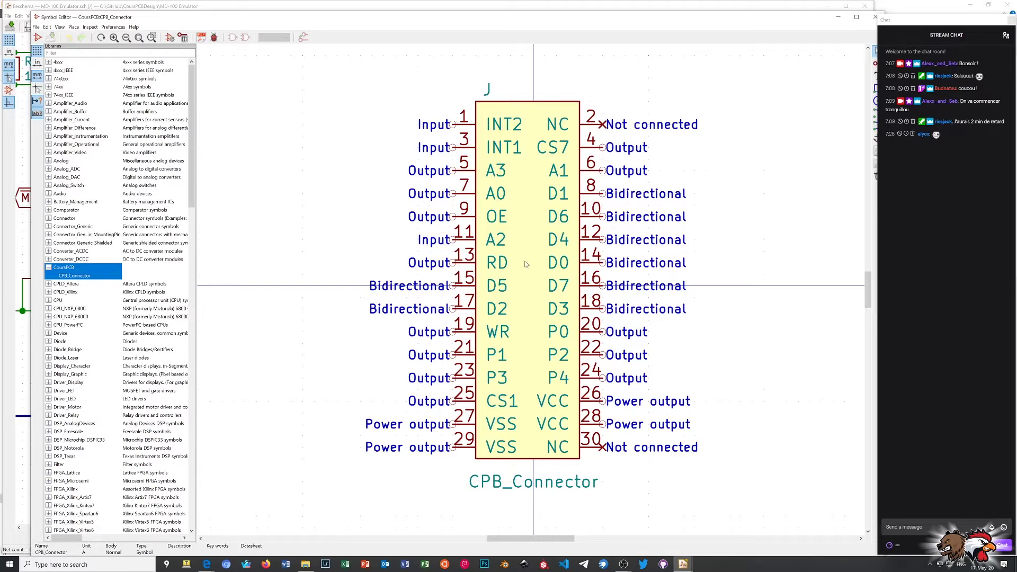
pyautogui.moveTo(381, 20); pyautogui.dragTo(660, 109)
pyautogui.click(462, 282)
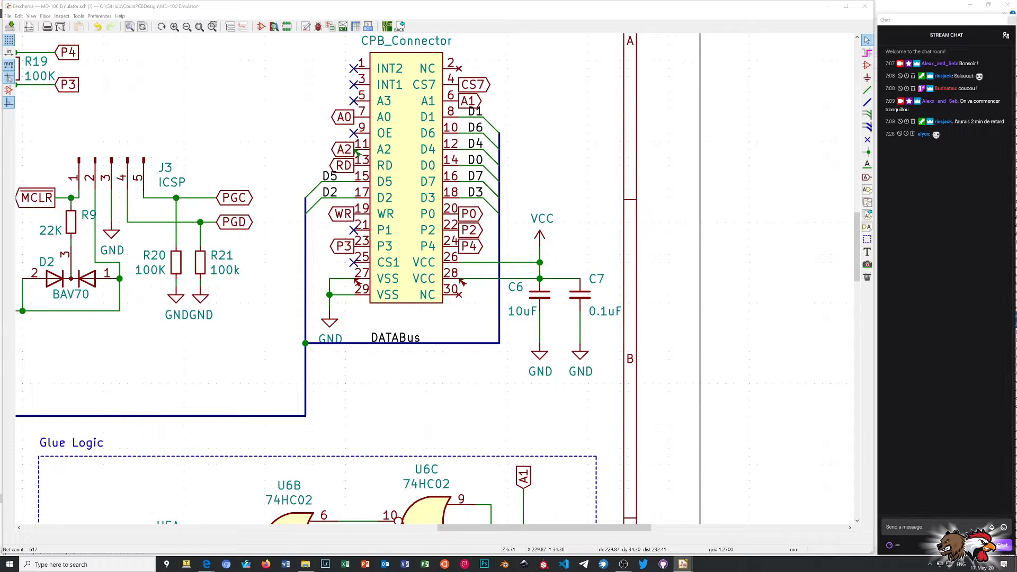
pyautogui.hotkey('ctrl', 'e')
pyautogui.doubleClick(79, 3)
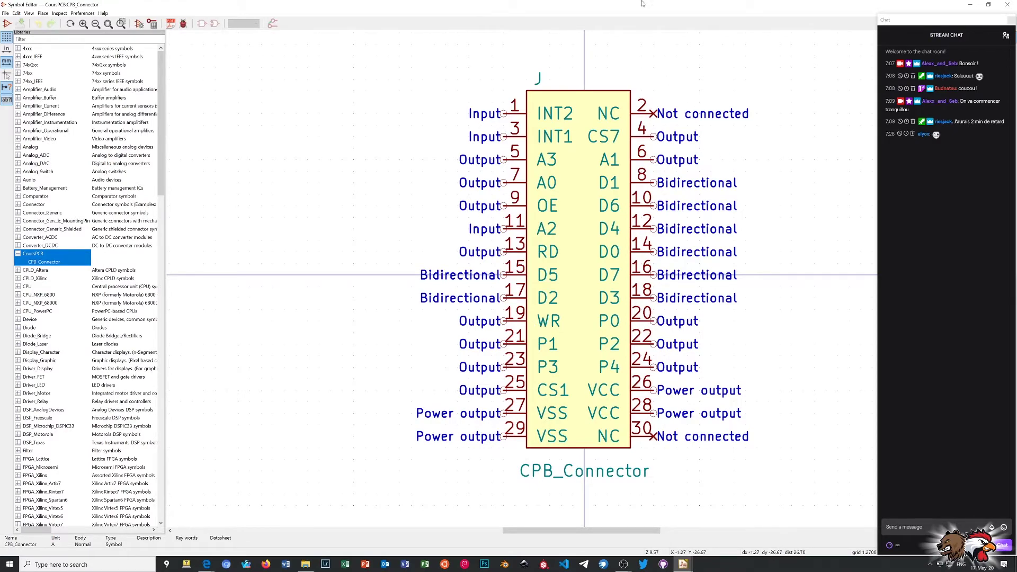
pyautogui.moveTo(668, 4); pyautogui.dragTo(509, 1)
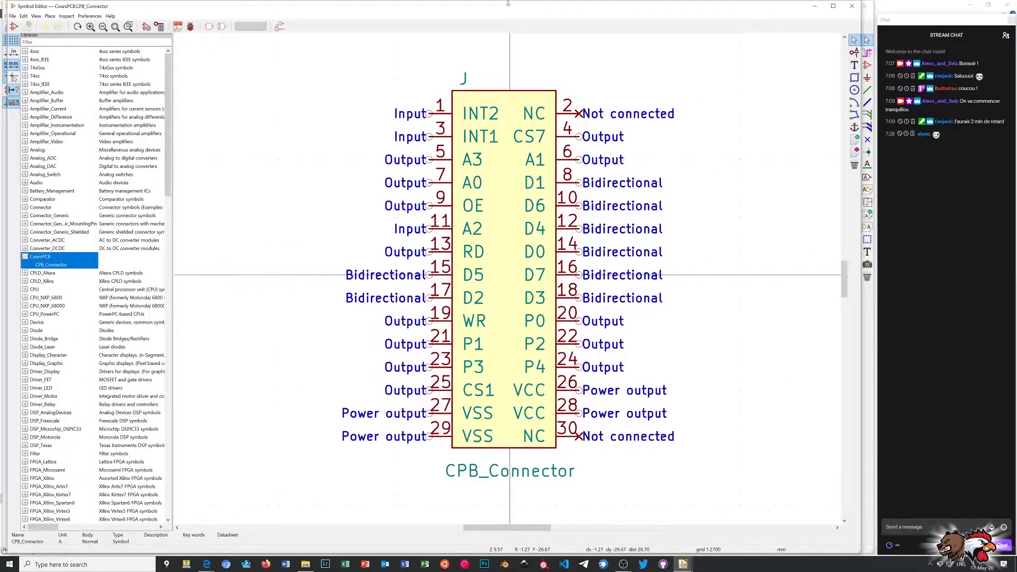
# Set the electrical type of CPB_Connector's VCC pins 26 and 28 to Passive.
pyautogui.doubleClick(581, 392)
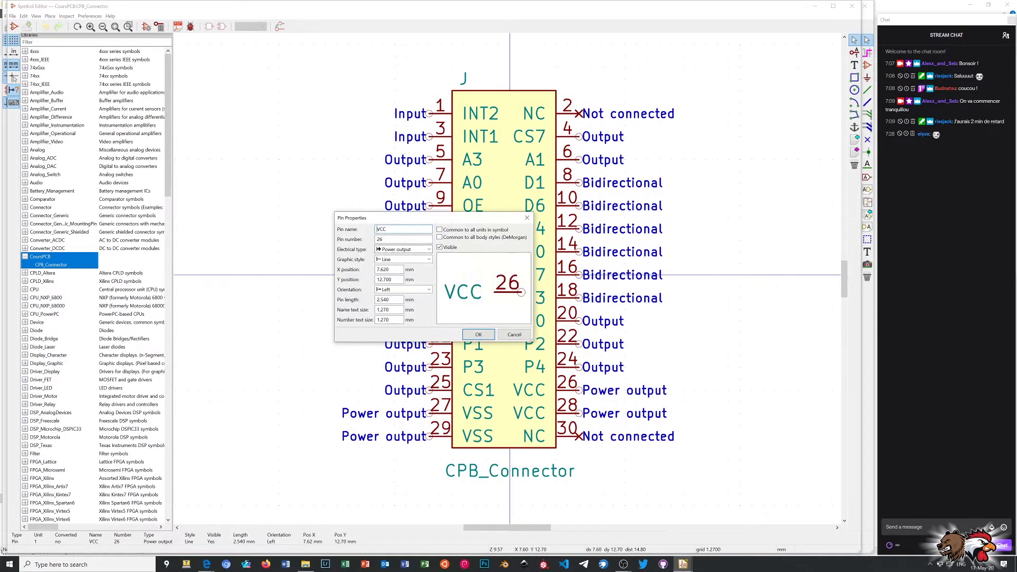
pyautogui.click(428, 249)
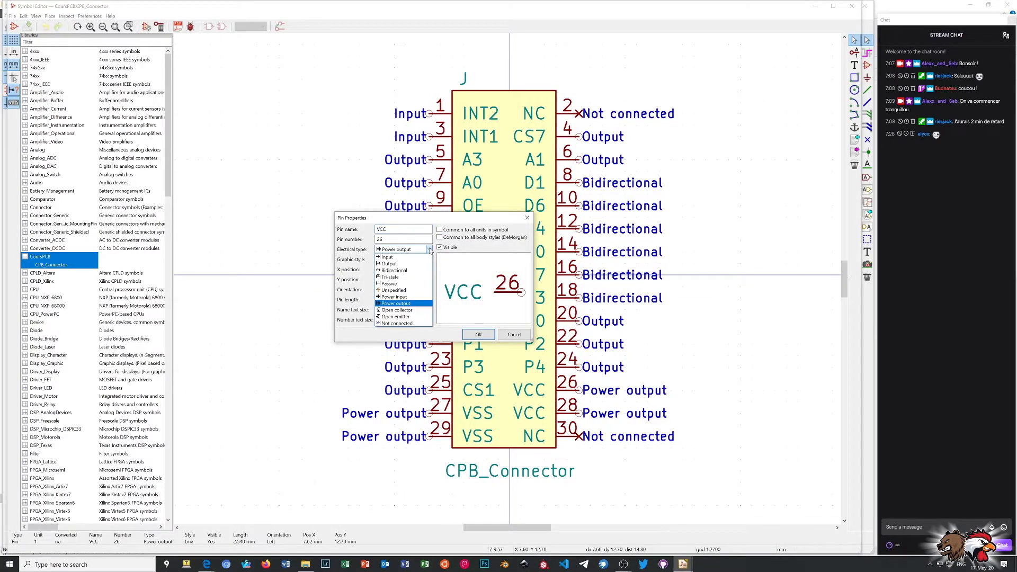
pyautogui.click(407, 284)
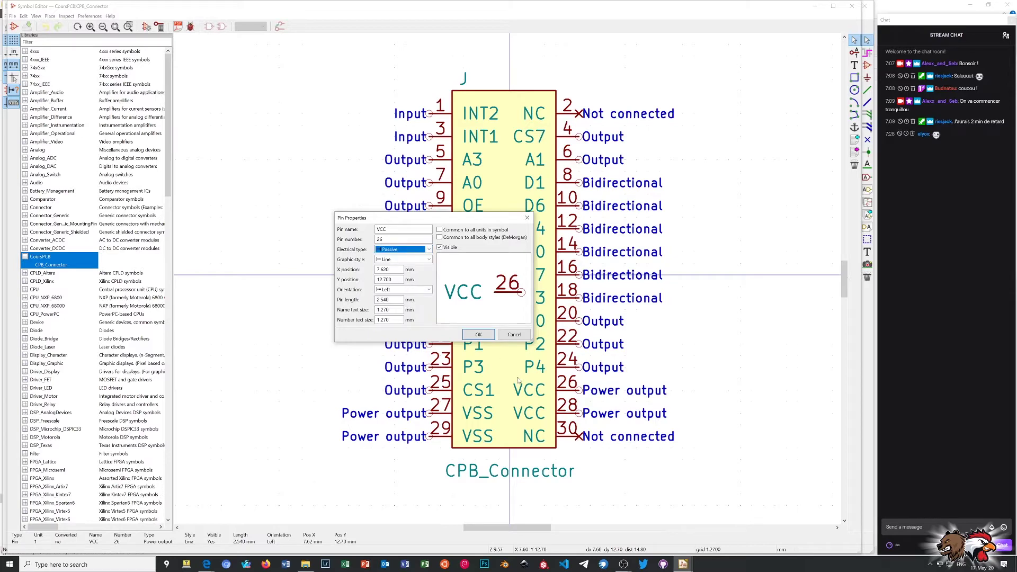
pyautogui.click(478, 334)
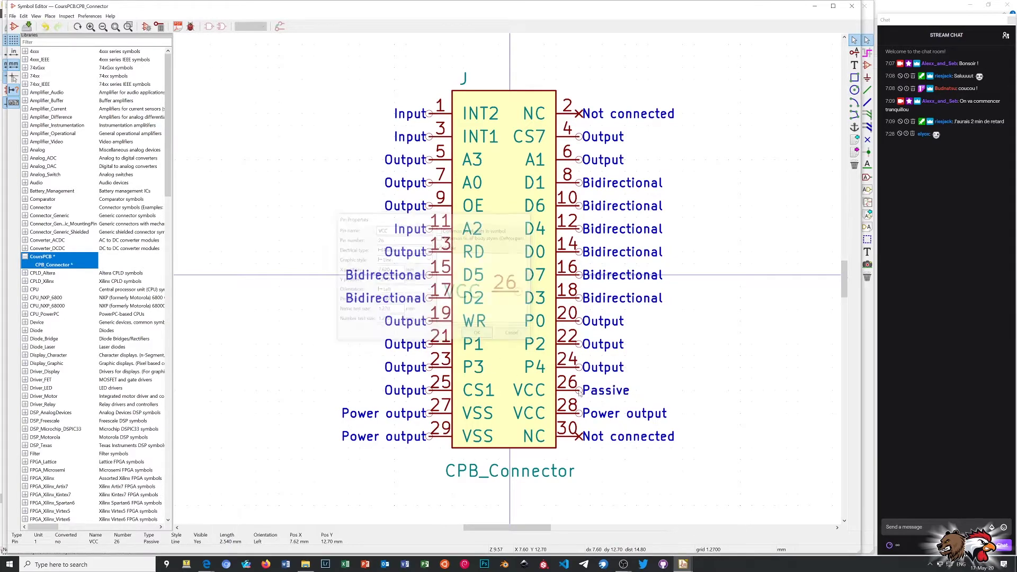
pyautogui.doubleClick(572, 417)
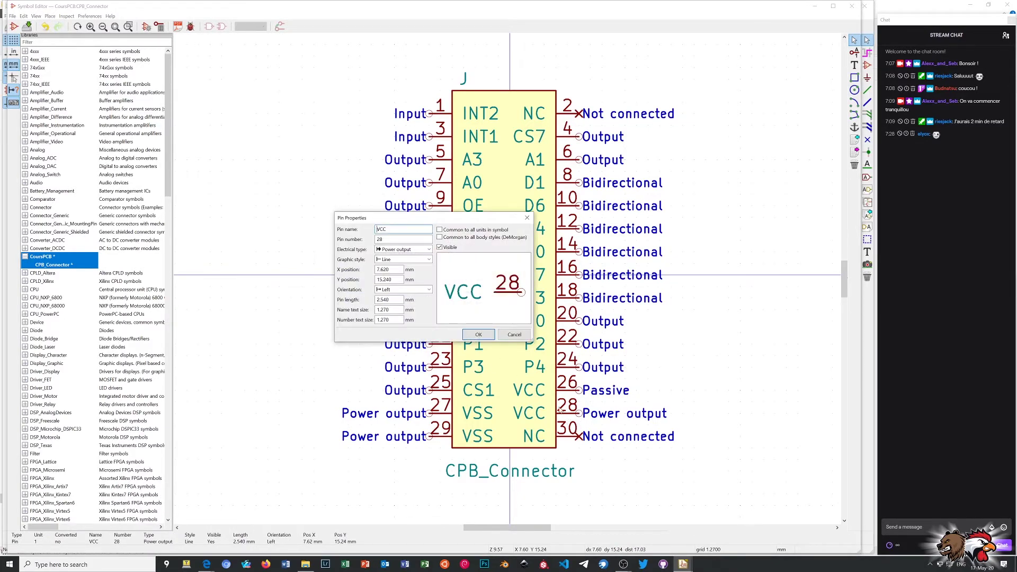
pyautogui.click(428, 249)
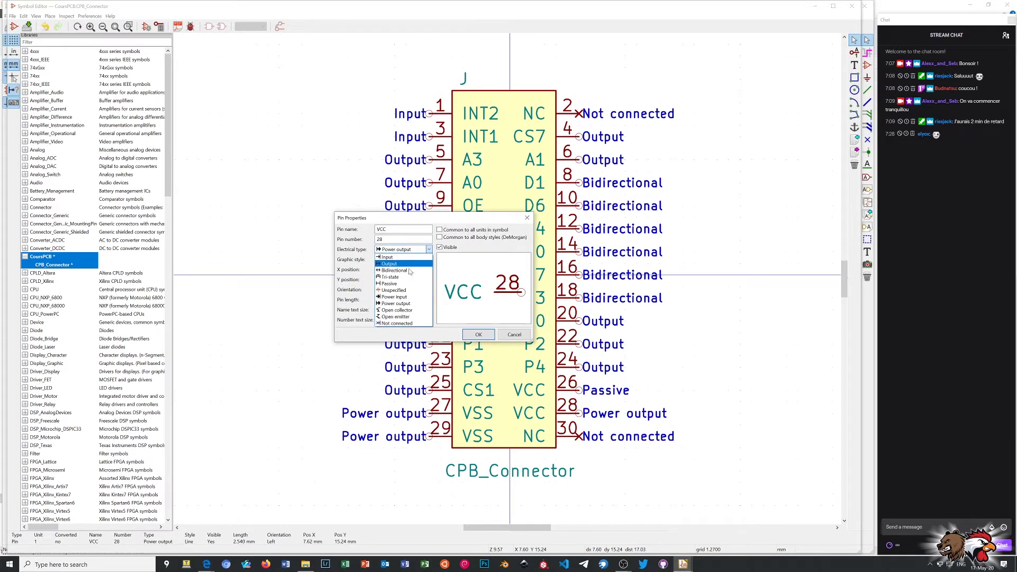
pyautogui.click(390, 283)
pyautogui.click(479, 334)
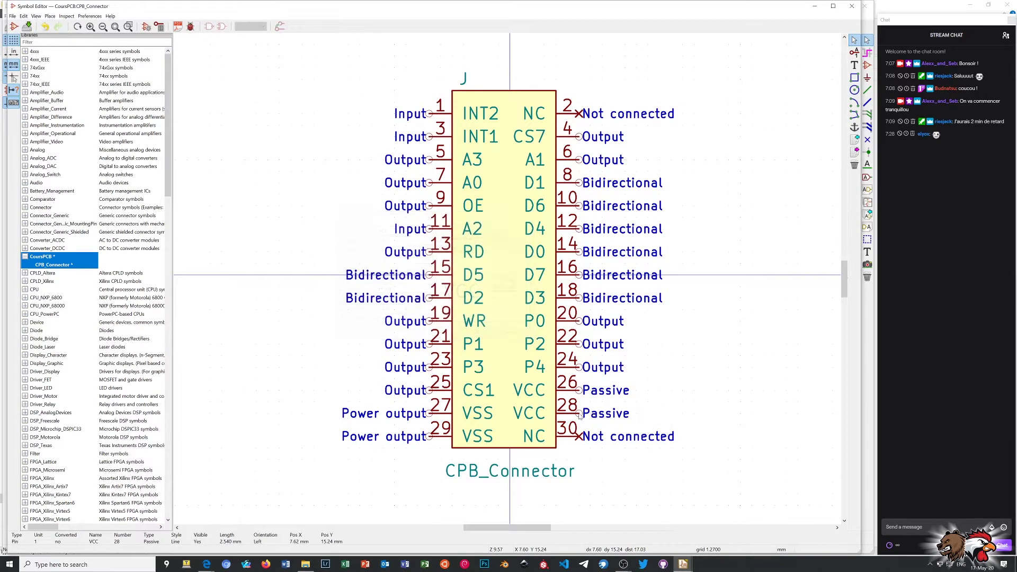
# Set the electrical type of CPB_Connector's VSS pins 27 and 29 to Passive.
pyautogui.doubleClick(429, 415)
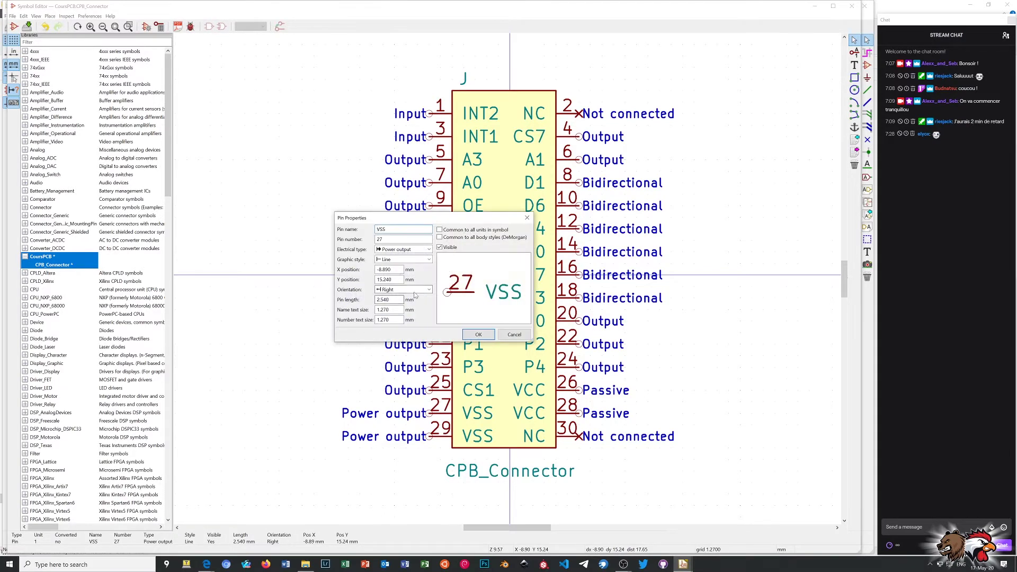
pyautogui.click(429, 249)
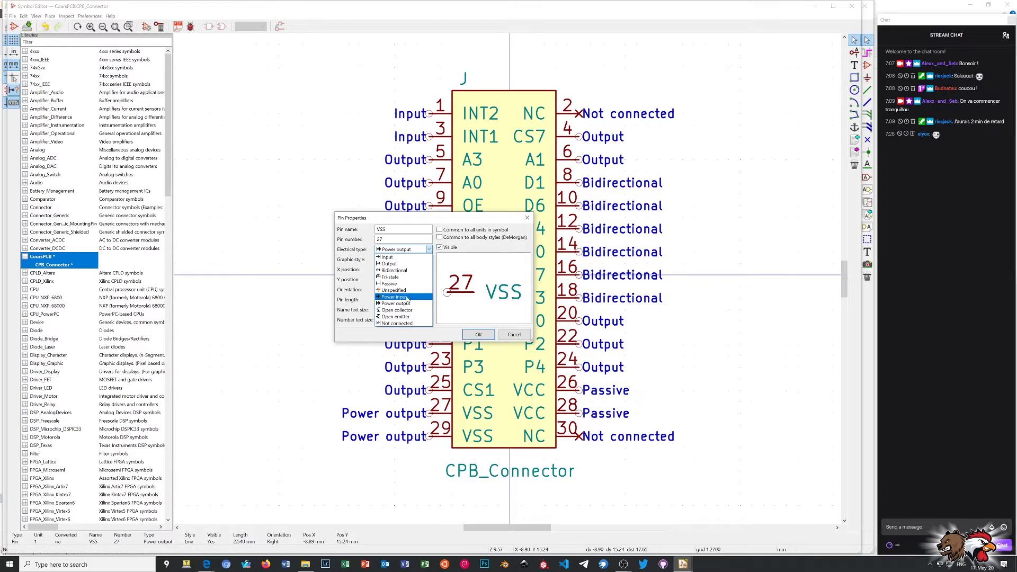
pyautogui.click(401, 284)
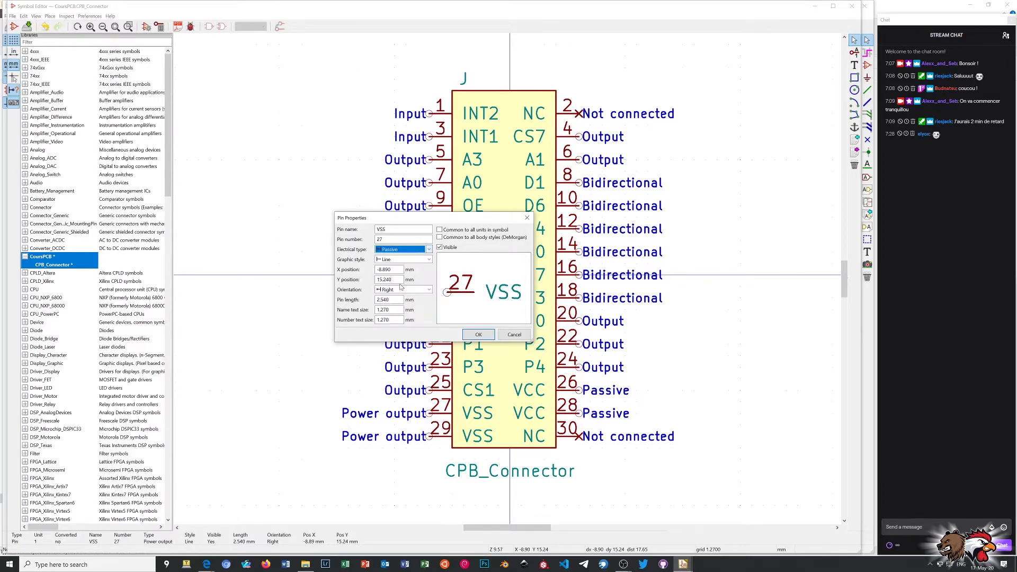
pyautogui.click(468, 333)
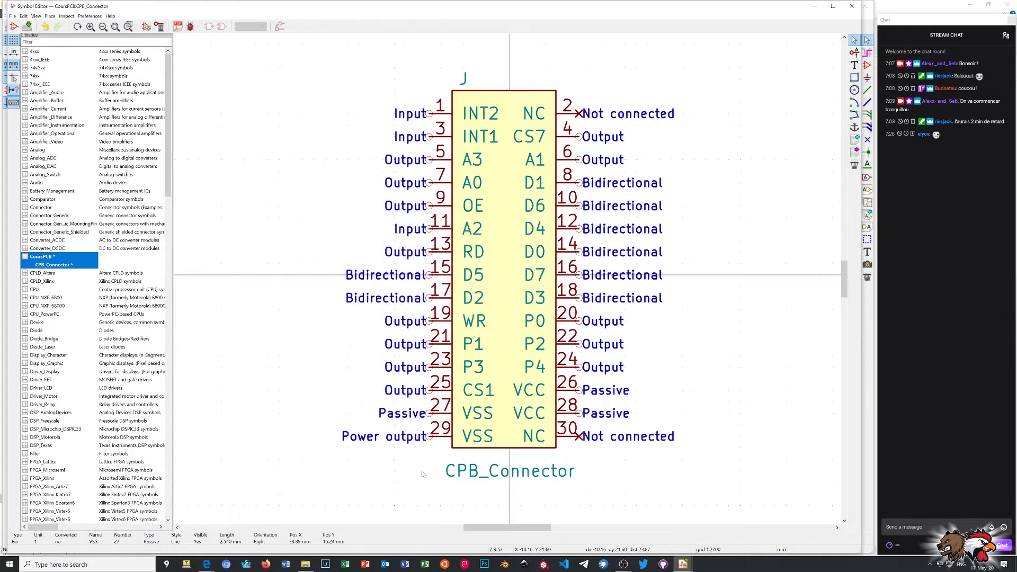
pyautogui.doubleClick(431, 436)
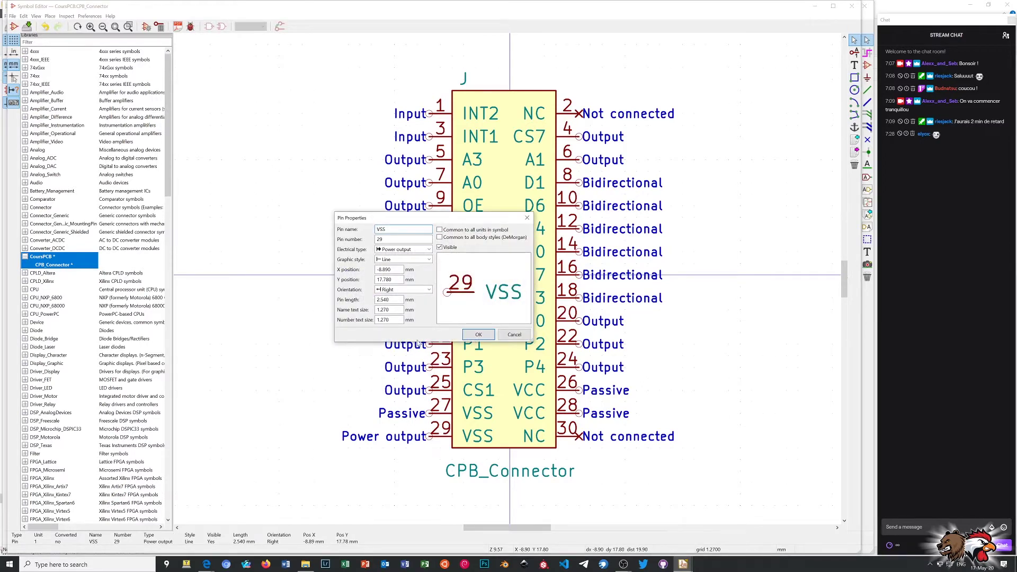
pyautogui.click(402, 249)
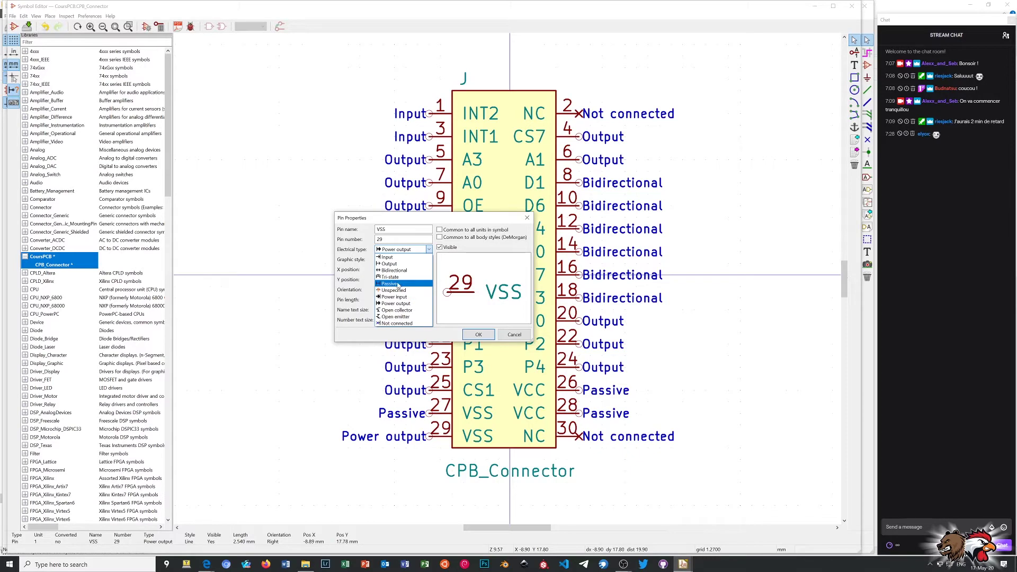
pyautogui.click(398, 285)
pyautogui.click(474, 336)
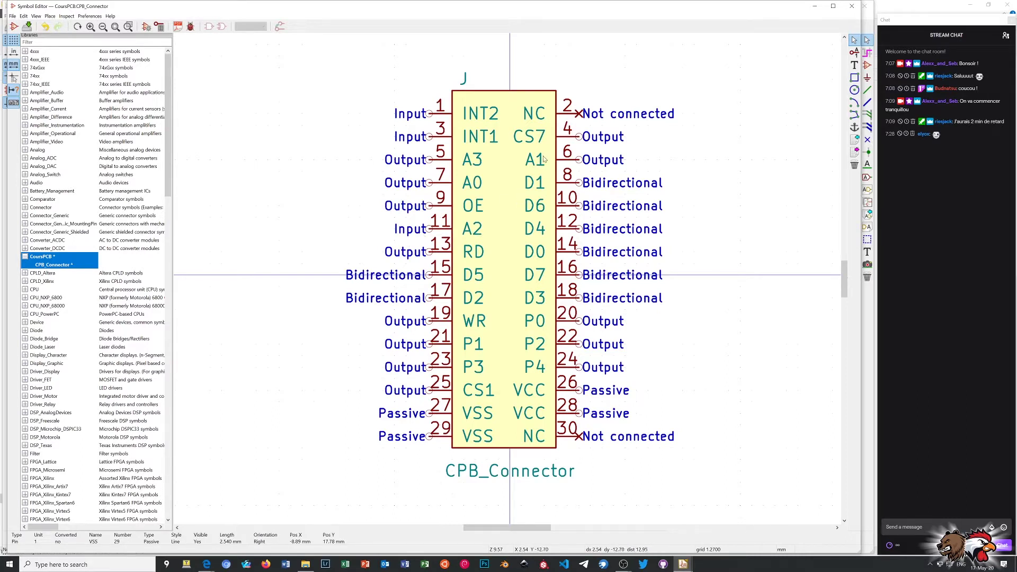
# Save the edited CPB_Connector symbol to the CoursPCB library and close the Symbol Editor.
pyautogui.click(29, 27)
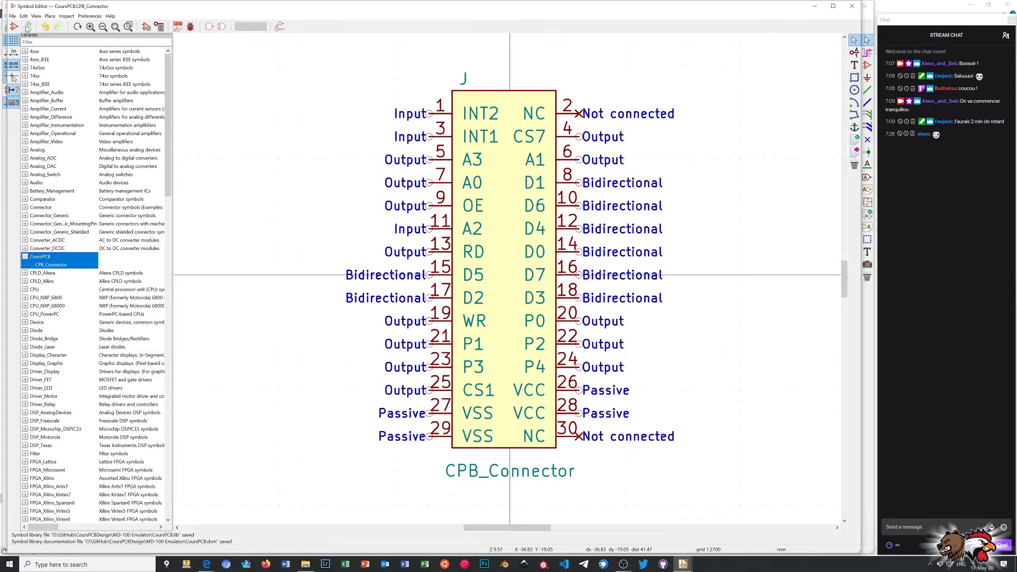
pyautogui.click(852, 7)
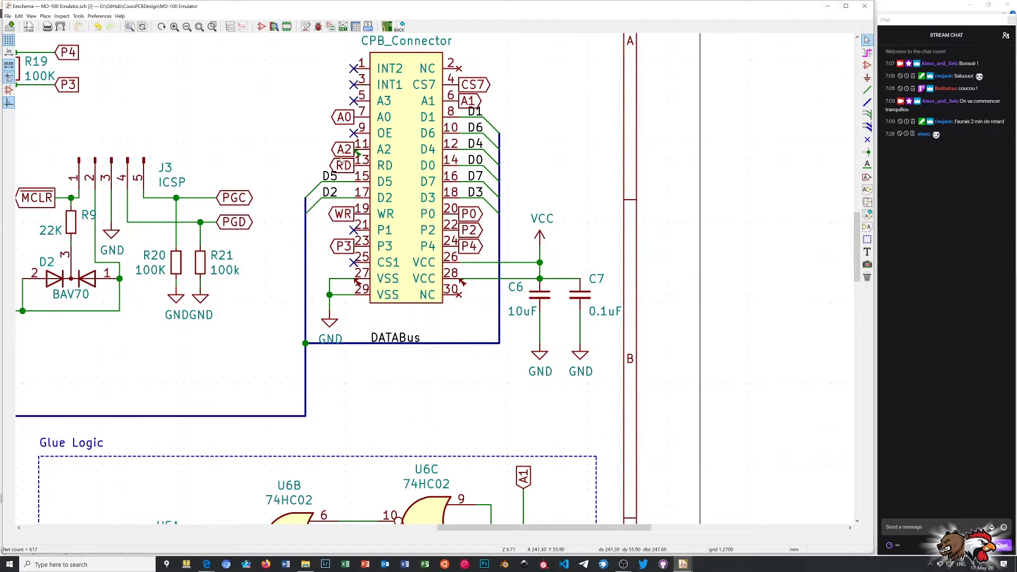
# Delete the existing ERC markers and rerun the electrical rules check with the corrected CPB_Connector symbol.
pyautogui.click(318, 27)
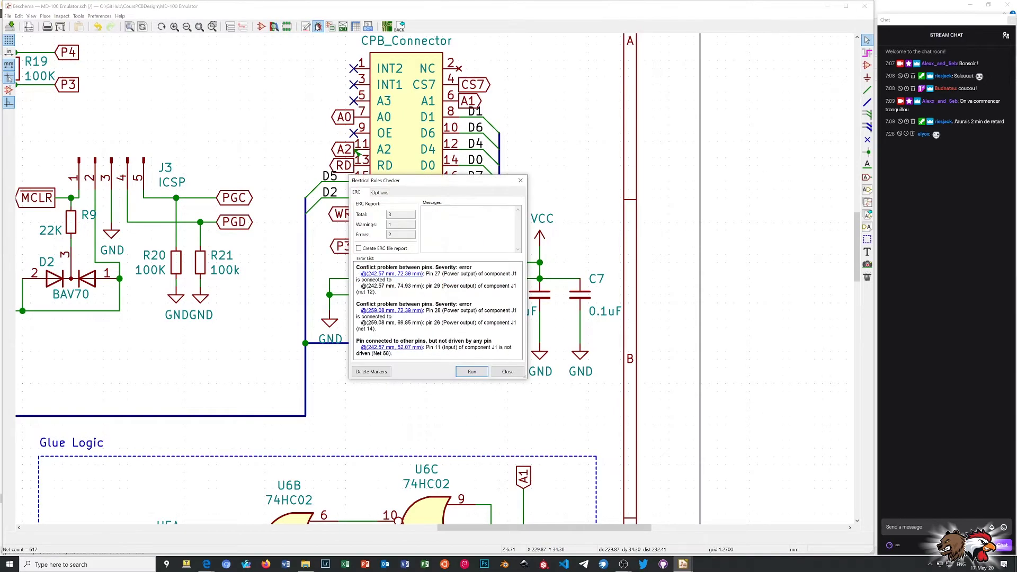
pyautogui.click(371, 372)
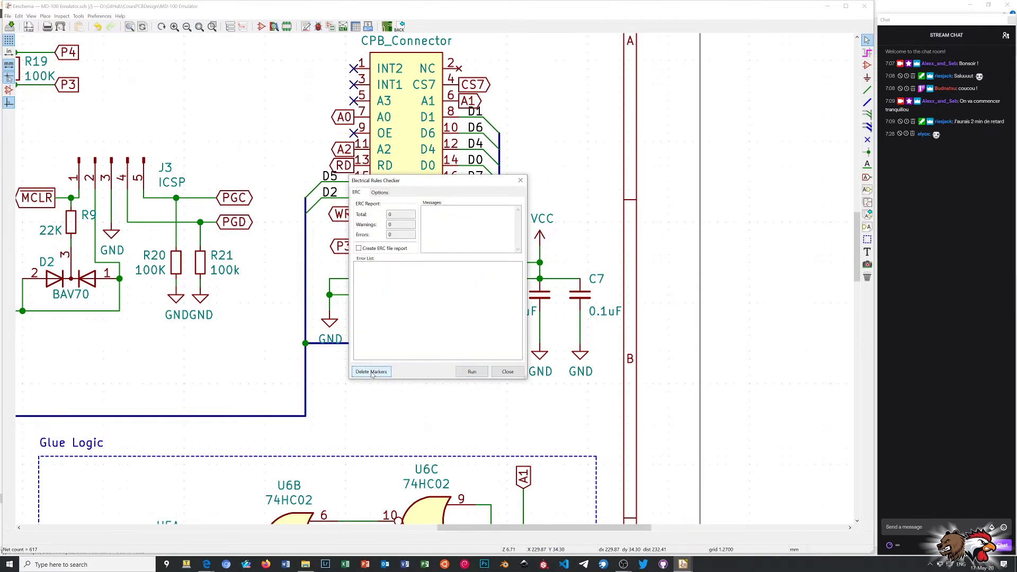
pyautogui.click(472, 371)
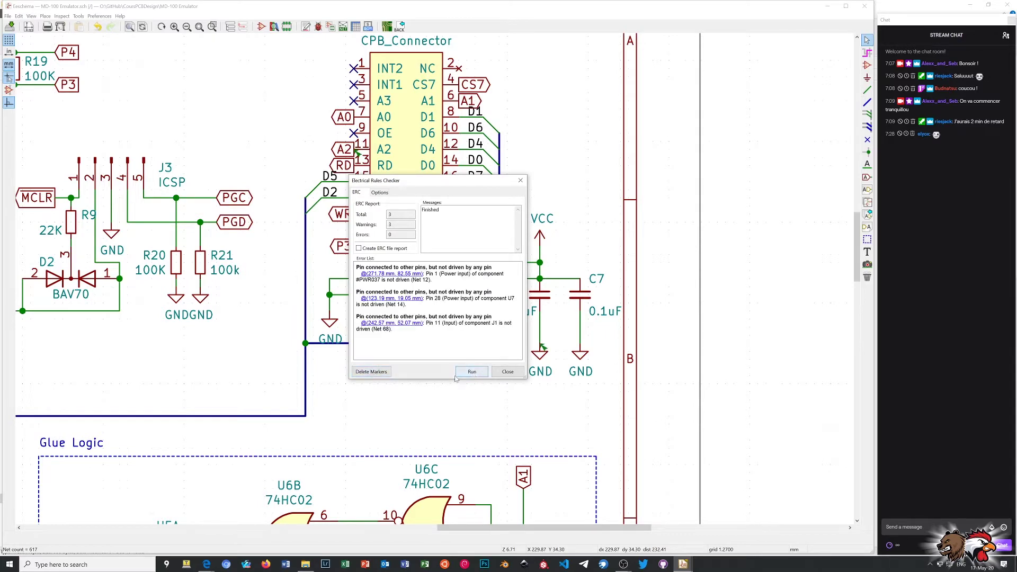
# Examine the schematic location of each reported ERC warning in turn, and close the Electrical Rules Checker.
pyautogui.moveTo(423, 180); pyautogui.dragTo(706, 147)
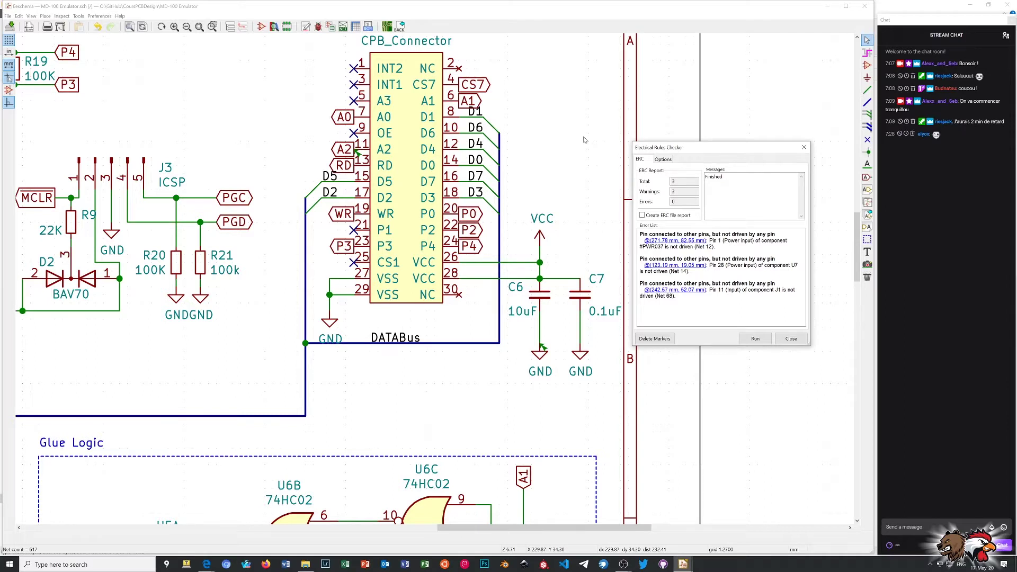
pyautogui.click(688, 243)
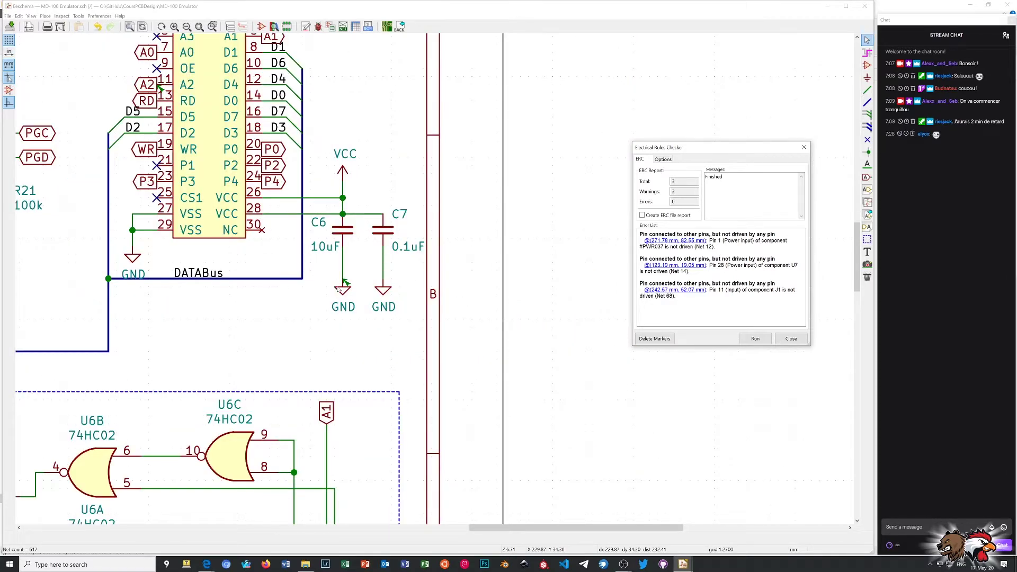
pyautogui.click(677, 267)
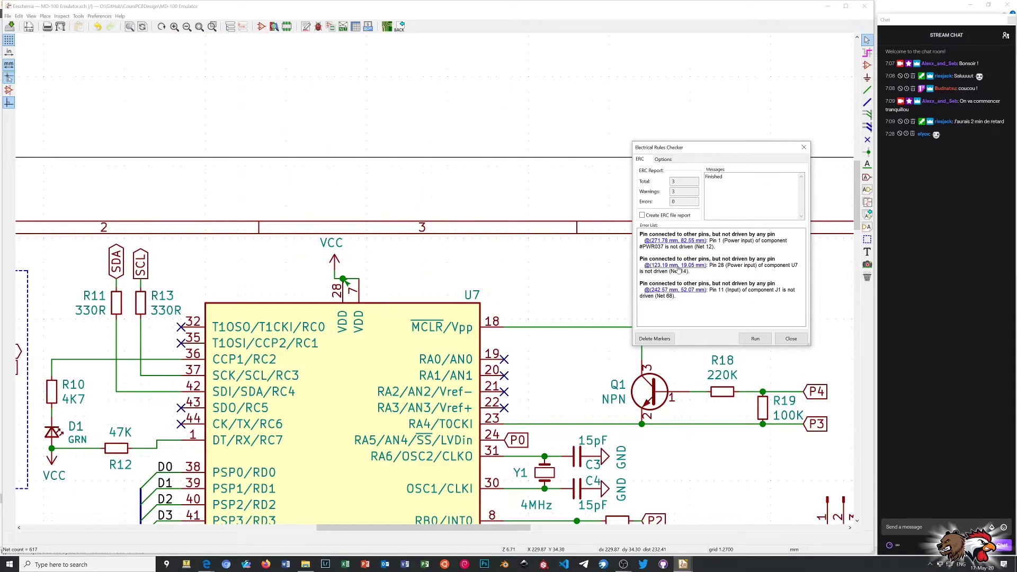
pyautogui.click(674, 292)
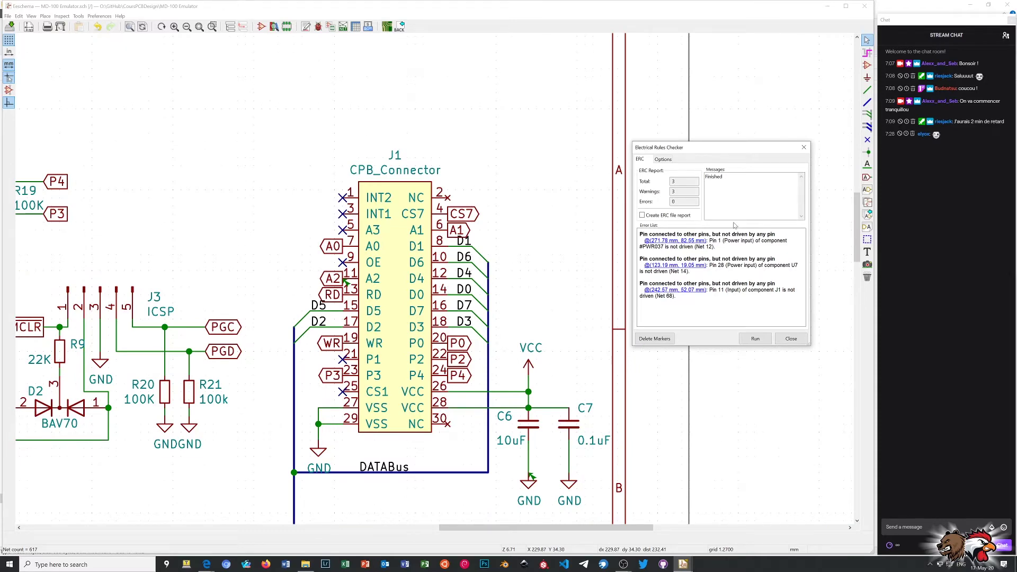
pyautogui.click(805, 147)
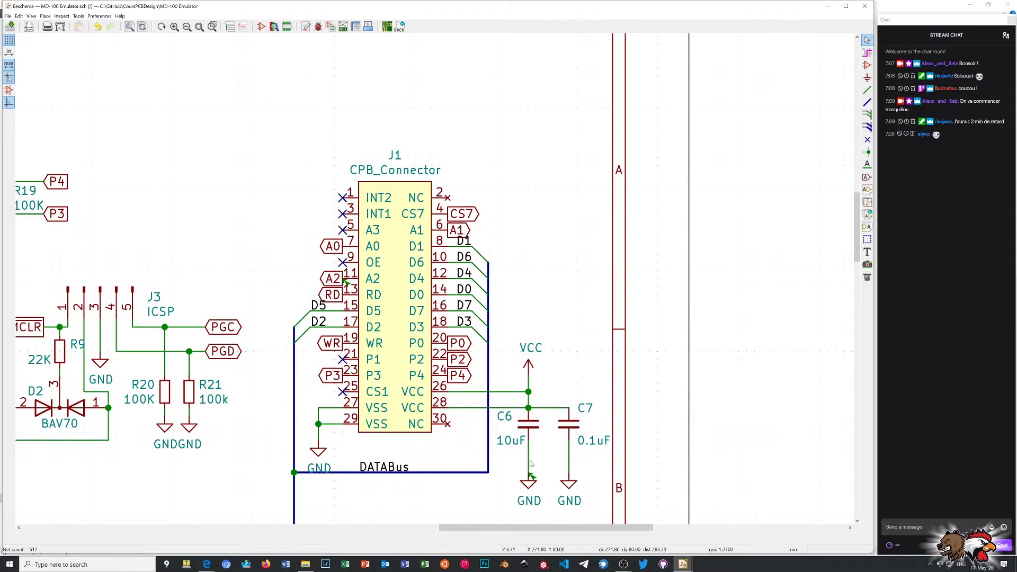
# Start adding a power symbol at capacitor C2 and choose PWR_FLAG from the power library.
pyautogui.scroll(-2, 532, 464)
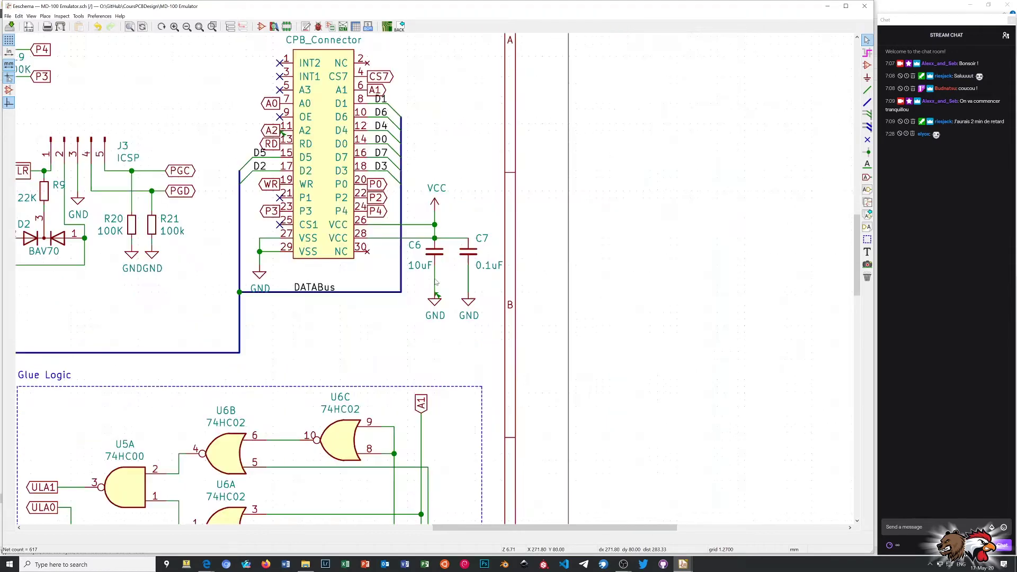
pyautogui.scroll(-2, 295, 185)
pyautogui.scroll(3, 295, 185)
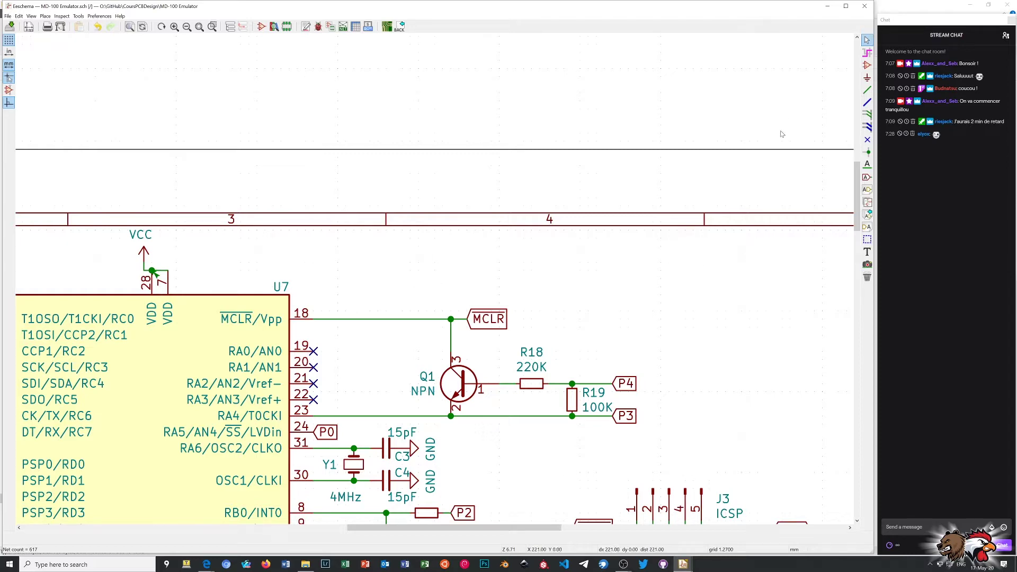
pyautogui.scroll(-4, 467, 319)
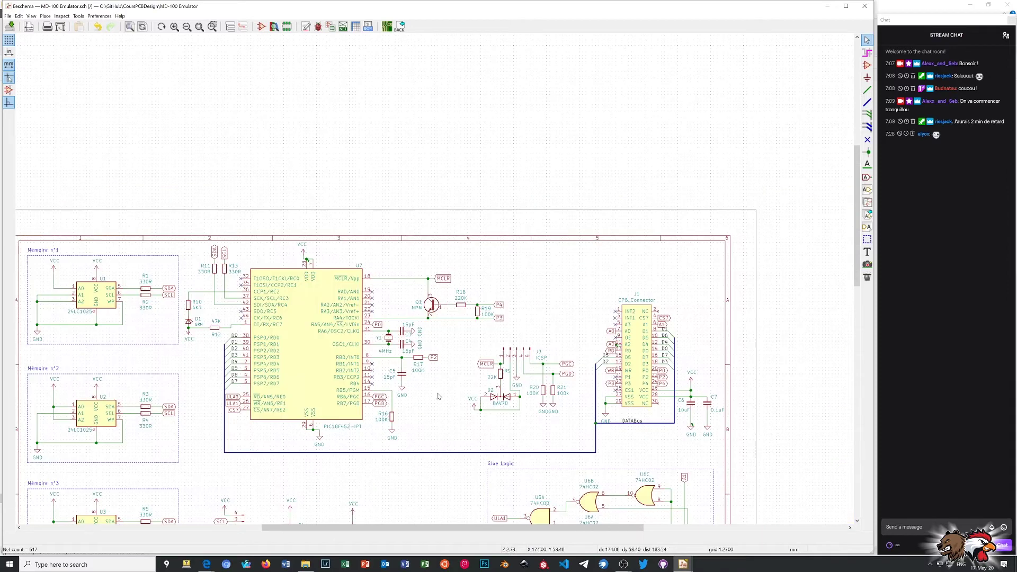
pyautogui.scroll(3, 435, 285)
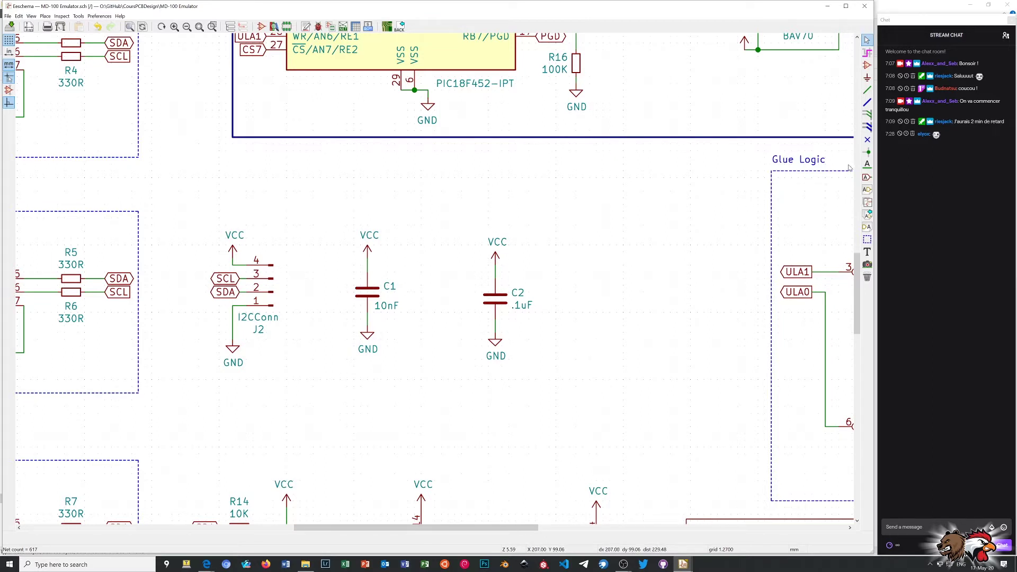
pyautogui.click(869, 78)
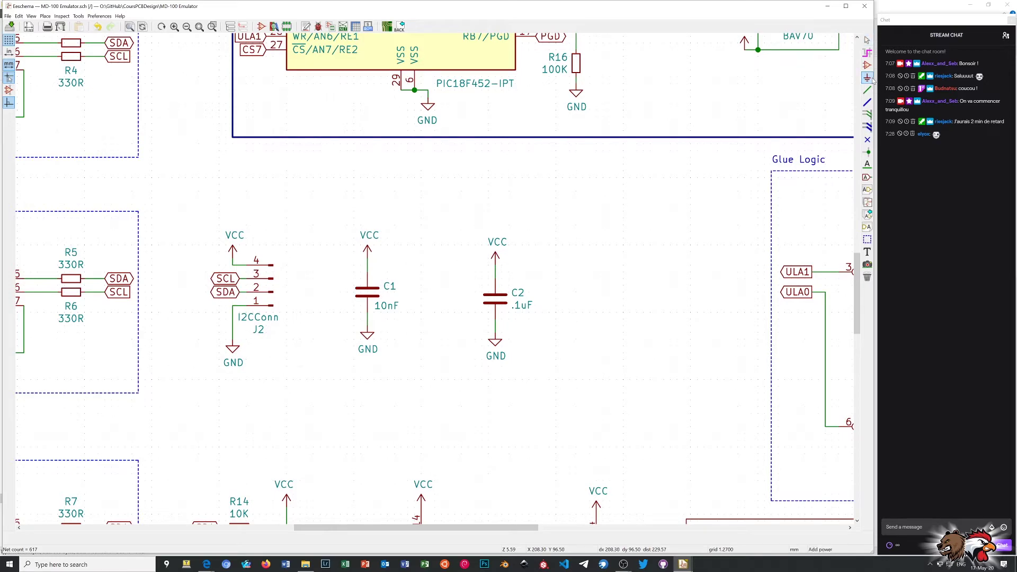
pyautogui.click(496, 272)
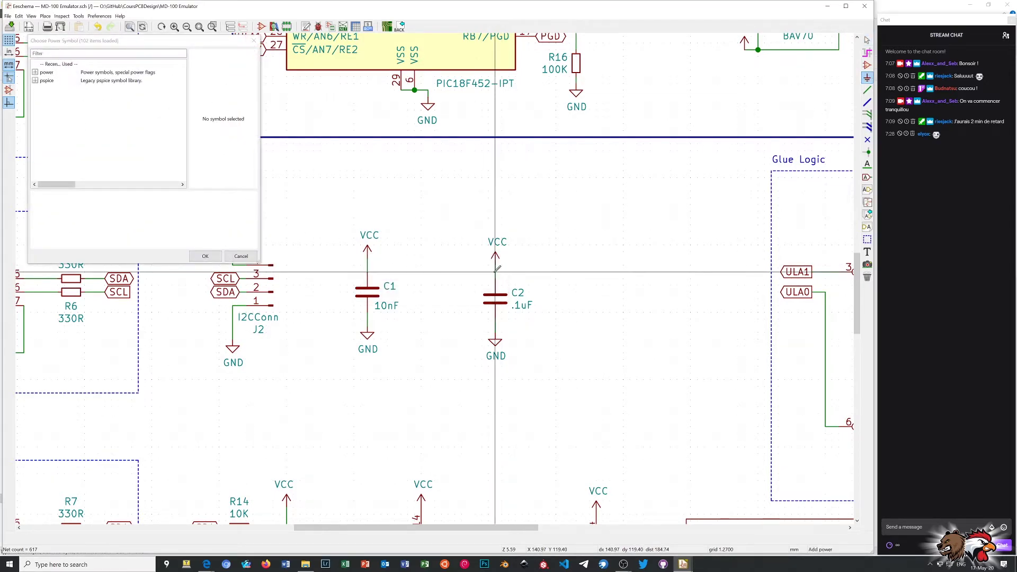
pyautogui.click(35, 72)
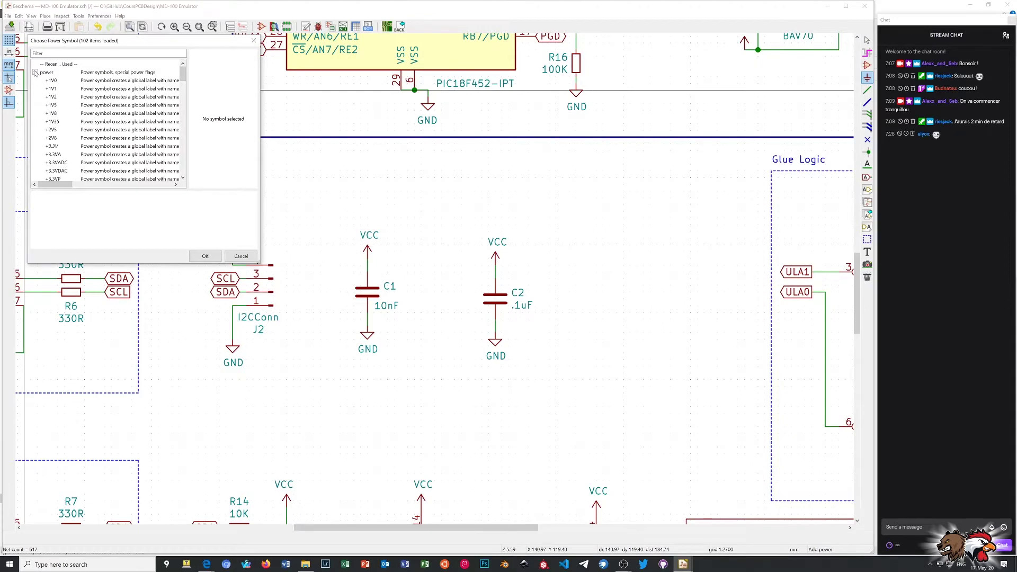
pyautogui.scroll(-18, 72, 98)
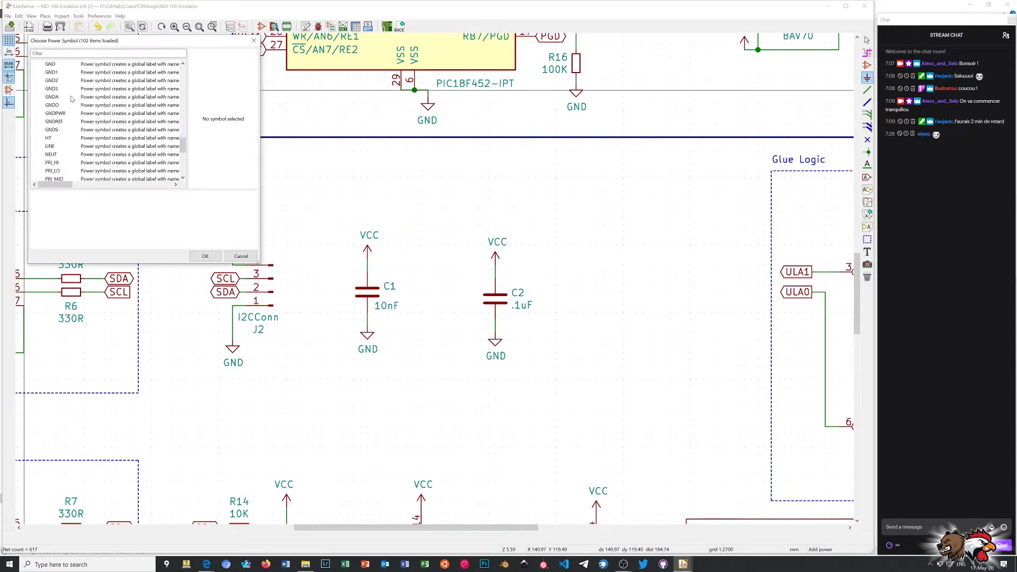
pyautogui.scroll(-5, 68, 99)
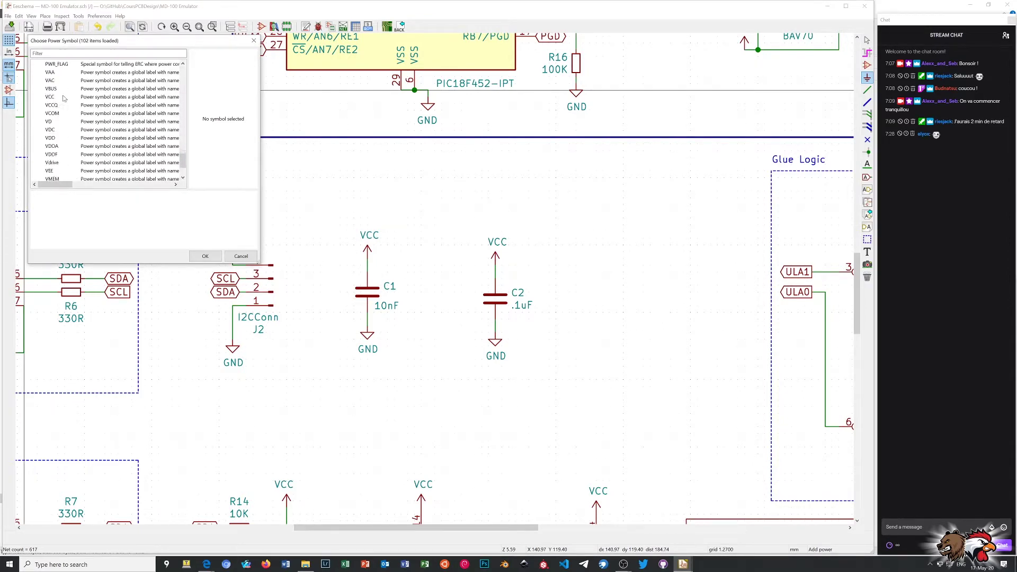
pyautogui.scroll(-2, 64, 98)
pyautogui.scroll(15, 69, 100)
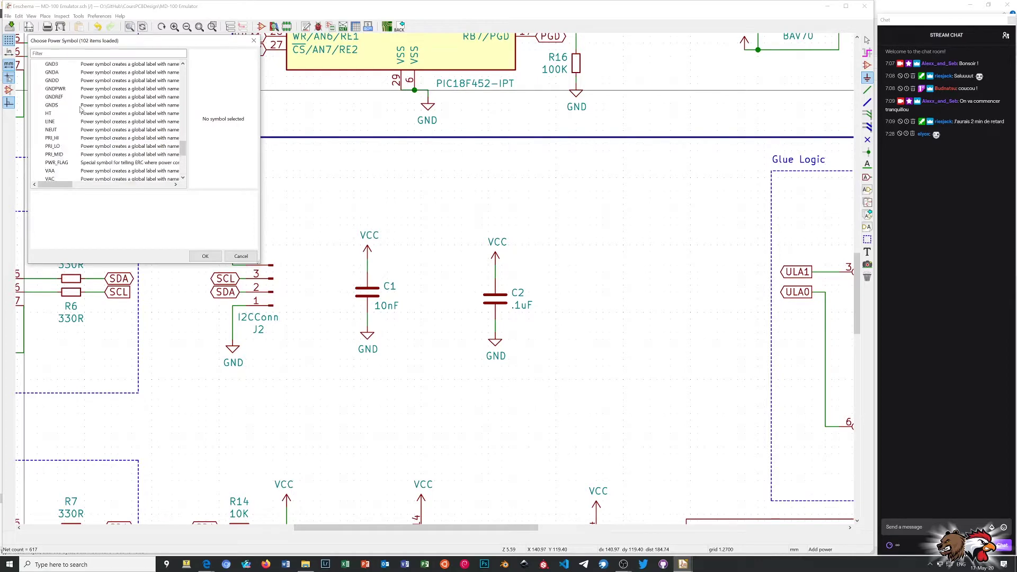
pyautogui.scroll(10, 80, 109)
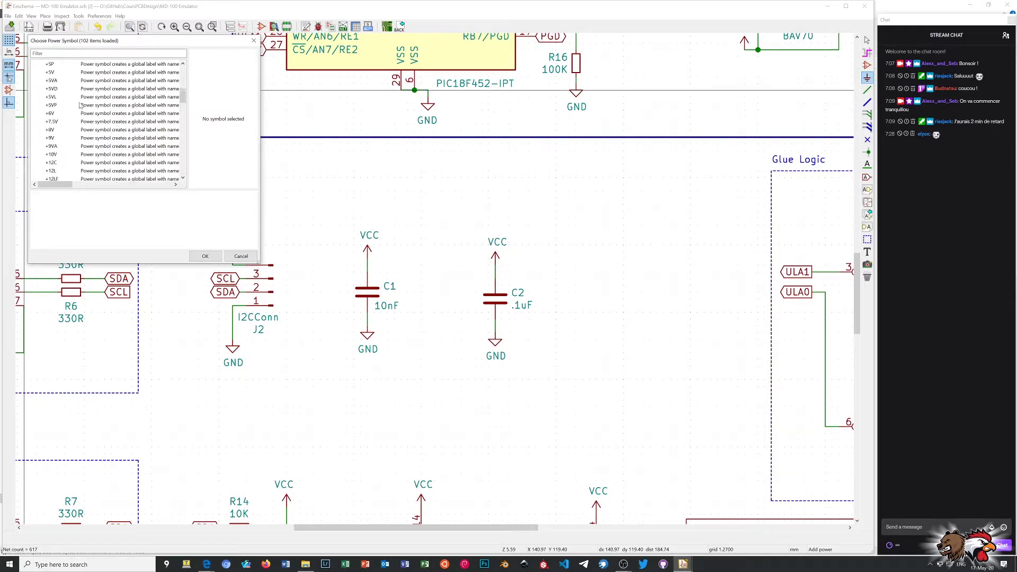
pyautogui.scroll(-16, 79, 104)
pyautogui.scroll(-1, 79, 101)
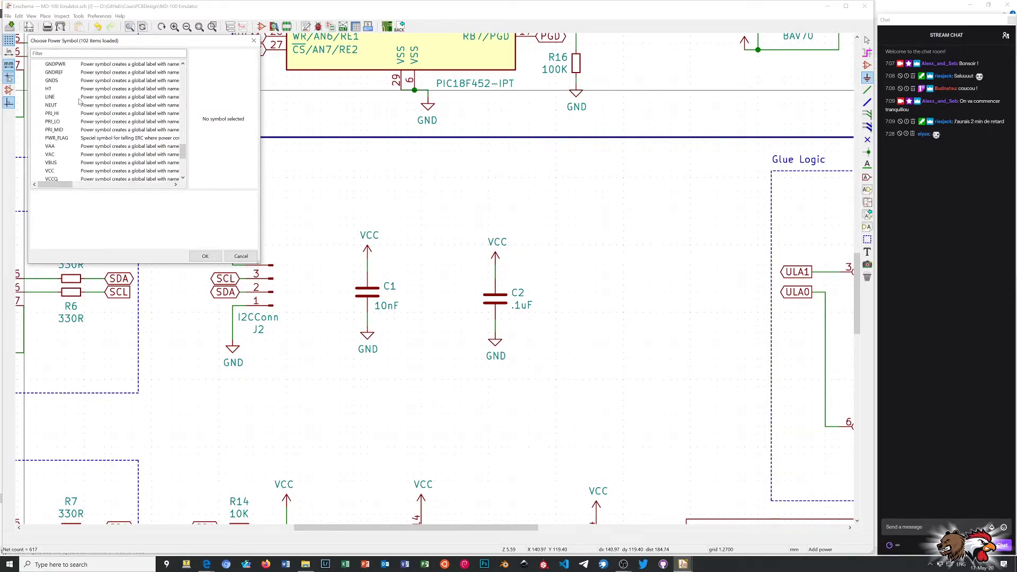
pyautogui.doubleClick(56, 139)
# Rotate the PWR_FLAG symbol sideways and attach it to the wire between VCC and capacitor C2.
pyautogui.scroll(-2, 371, 132)
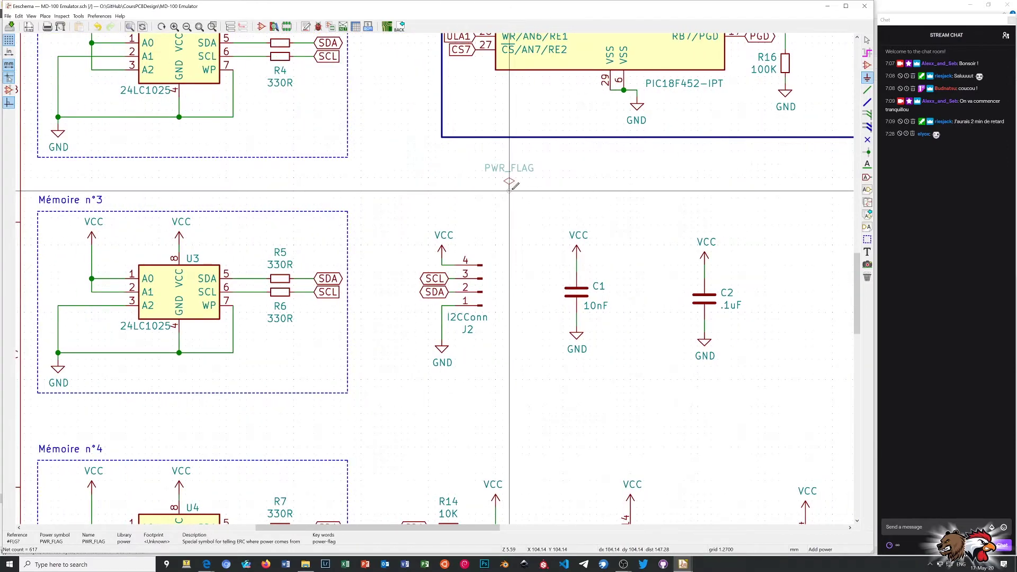
pyautogui.scroll(-3, 418, 276)
pyautogui.scroll(5, 437, 275)
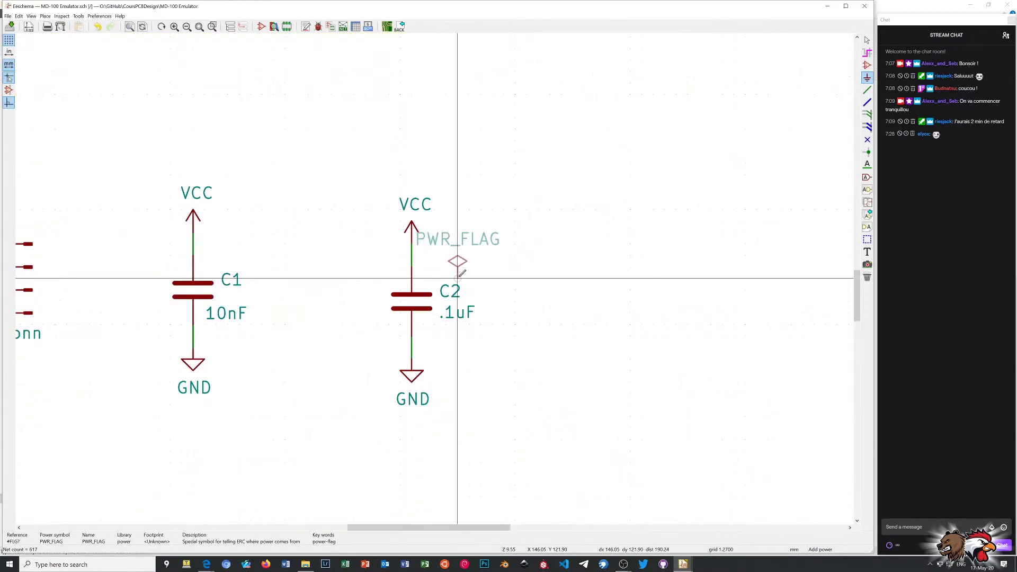
pyautogui.press('r')
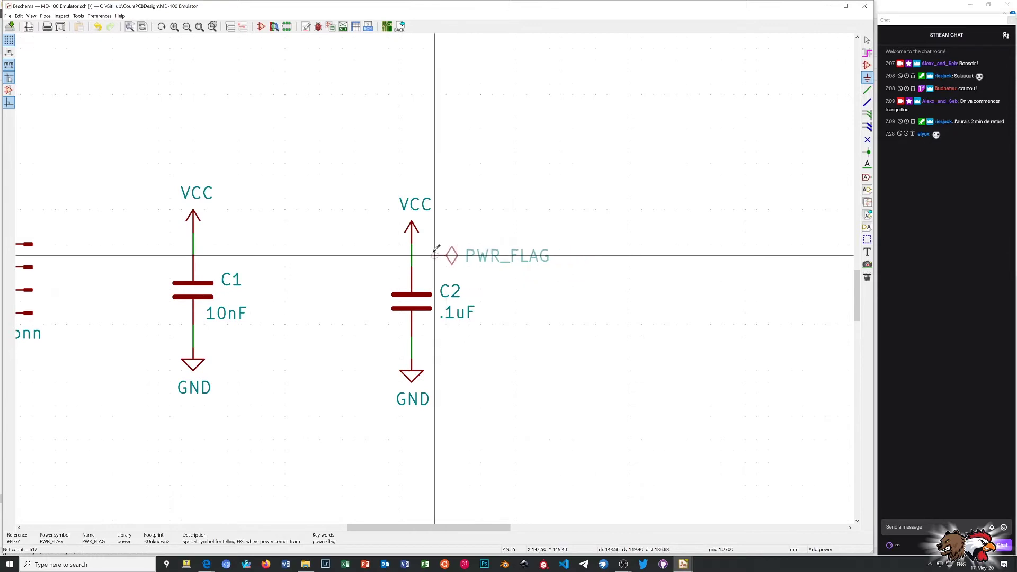
pyautogui.click(412, 254)
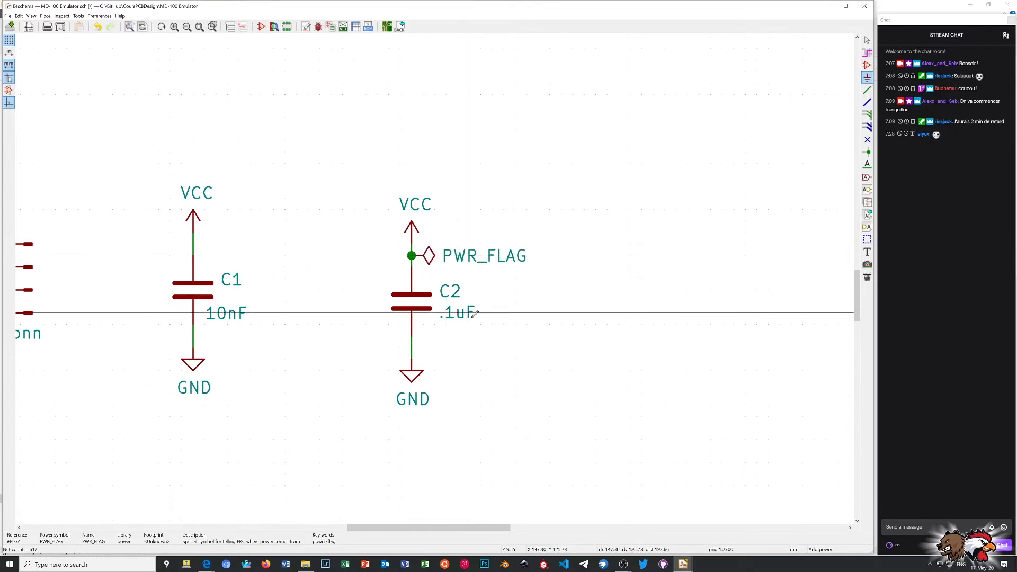
pyautogui.press('r')
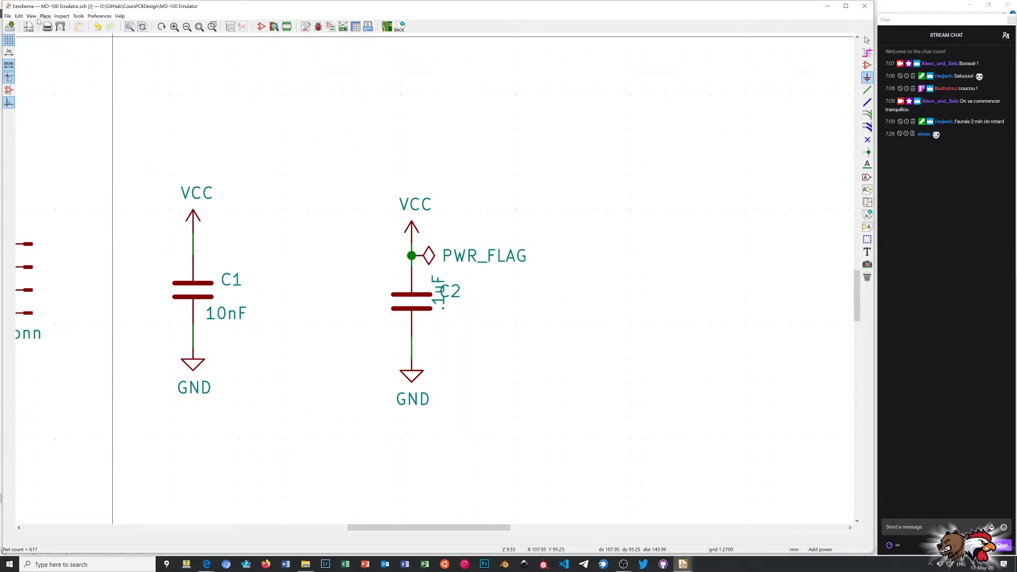
pyautogui.click(19, 16)
pyautogui.click(28, 26)
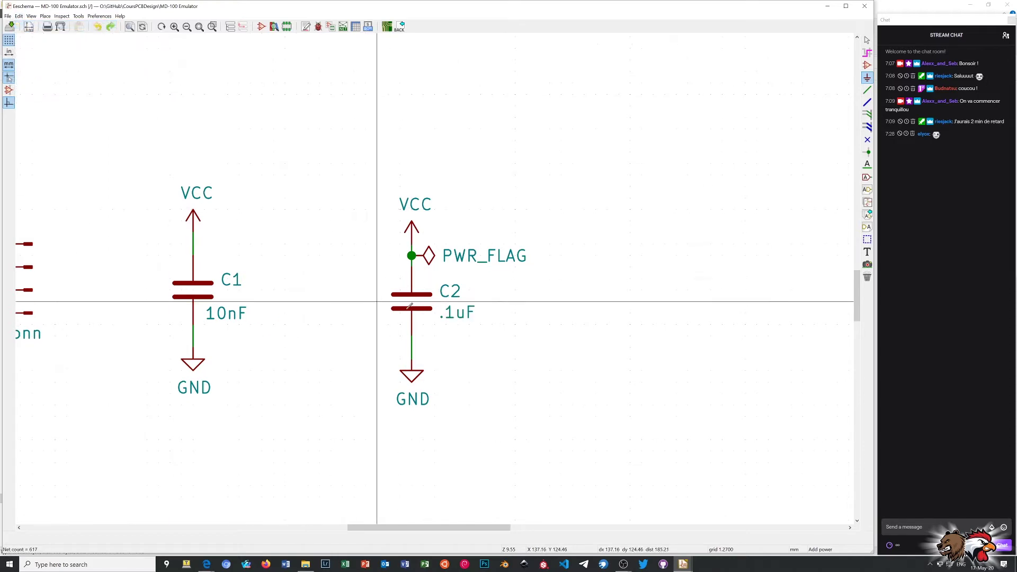
# Duplicate the PWR_FLAG onto the wire between capacitor C2 and GND, and end power symbol placement.
pyautogui.hotkey('ctrl', 'd')
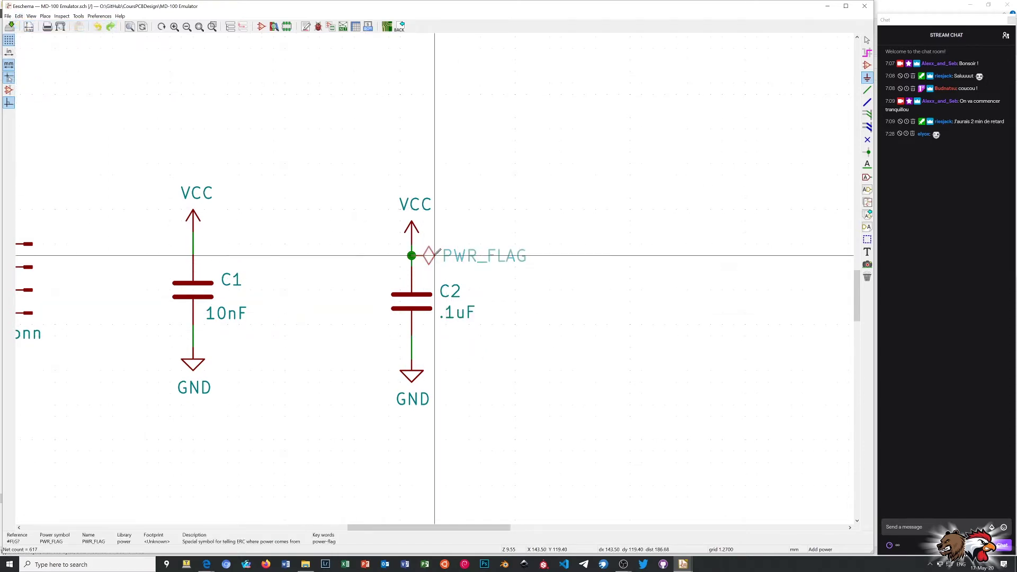
pyautogui.click(431, 346)
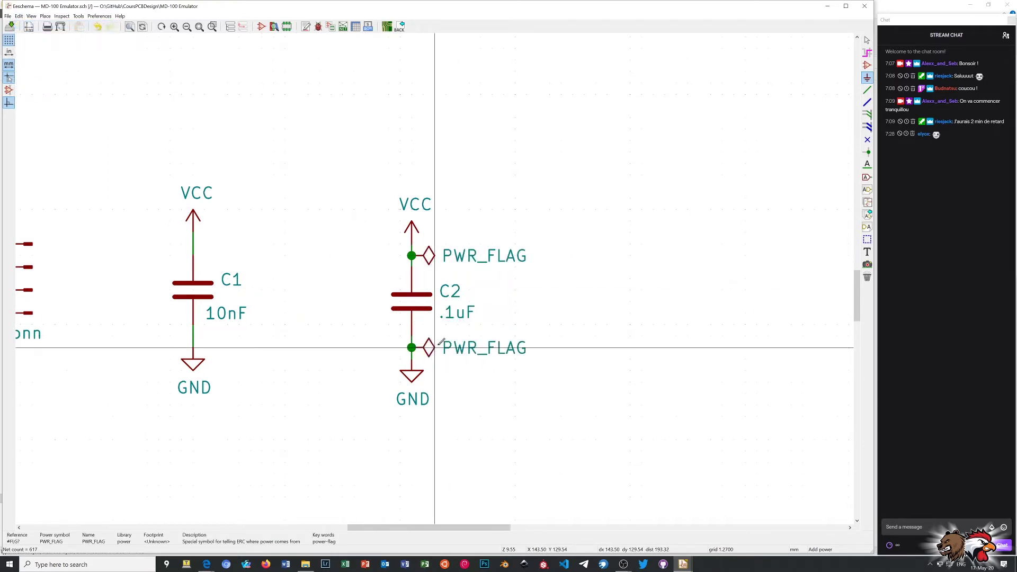
pyautogui.rightClick(630, 268)
pyautogui.click(663, 274)
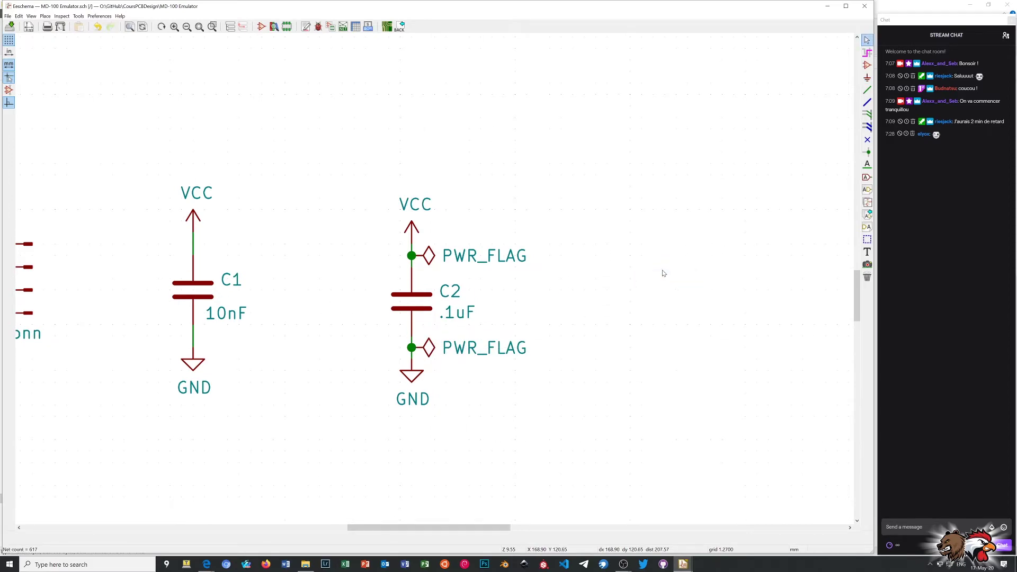
# Delete the old ERC markers, rerun the electrical rules check with both power flags in place, and go to the reported pin's location.
pyautogui.scroll(-3, 436, 281)
pyautogui.scroll(-1, 435, 282)
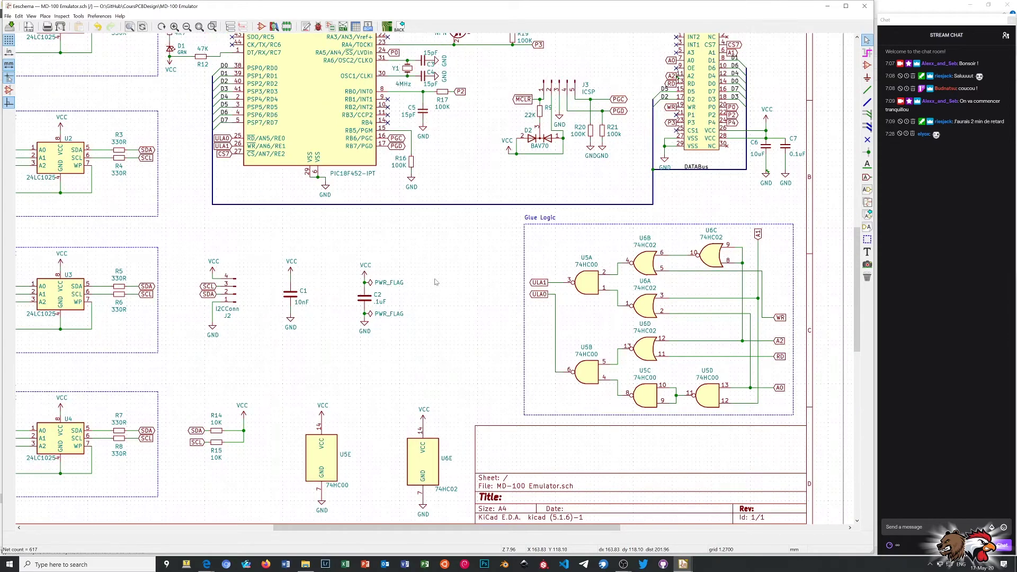
pyautogui.scroll(-1, 435, 282)
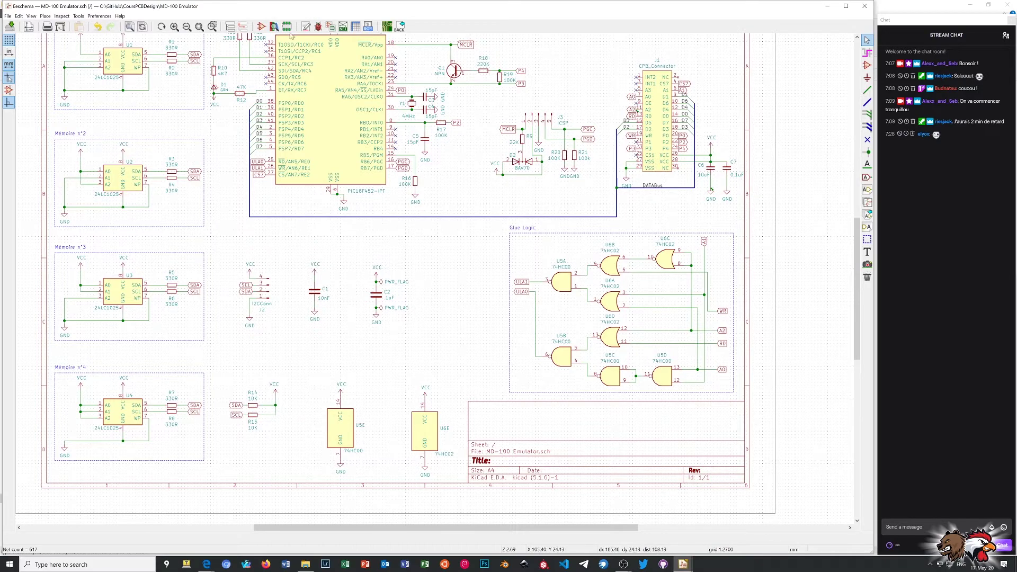
pyautogui.click(318, 27)
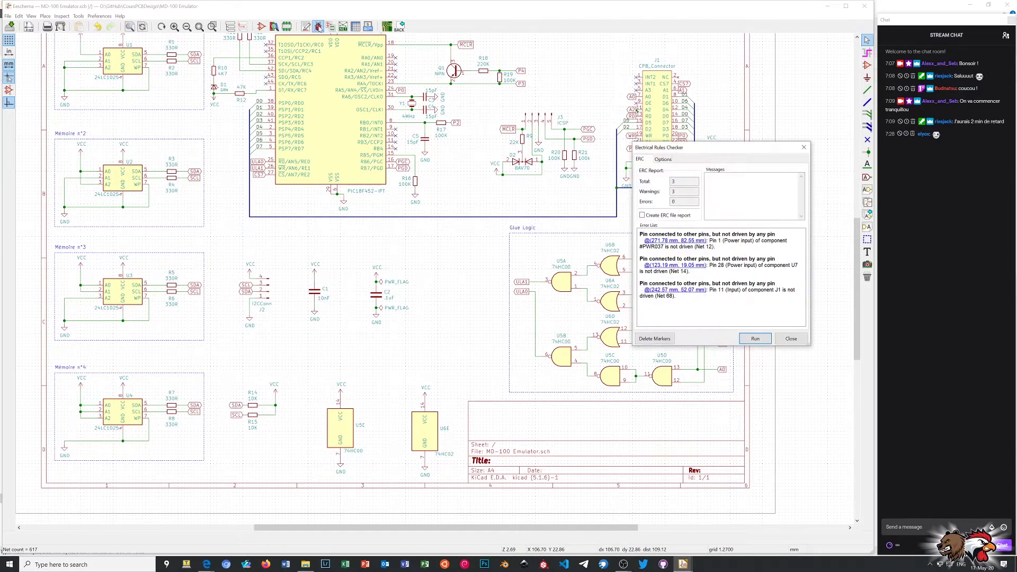
pyautogui.click(652, 340)
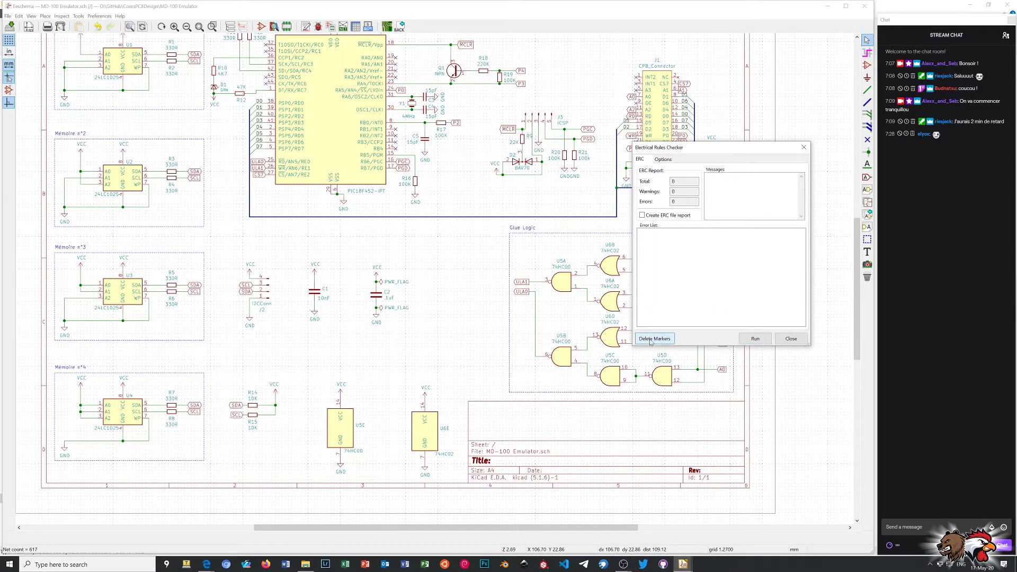
pyautogui.click(755, 339)
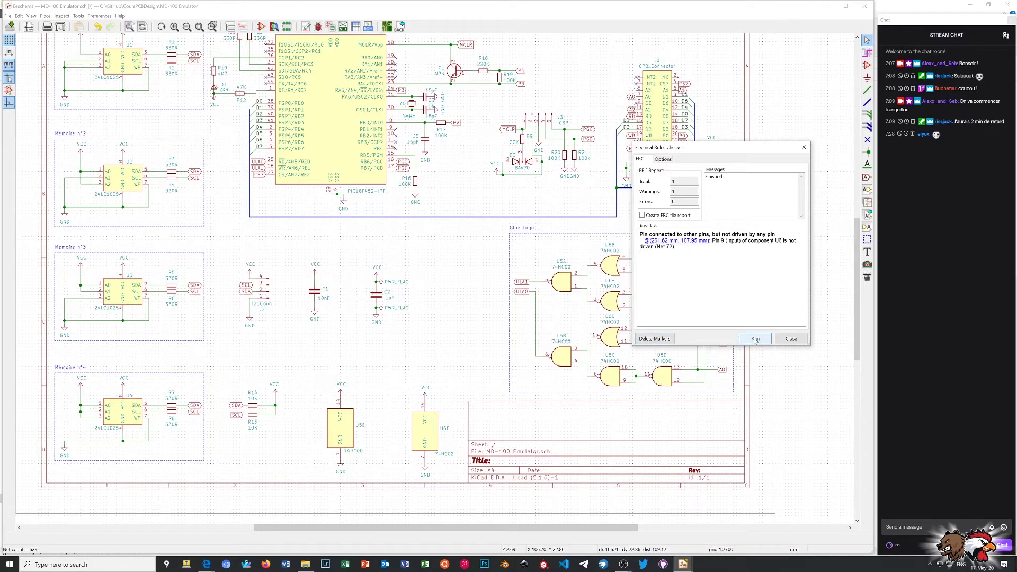
pyautogui.click(693, 242)
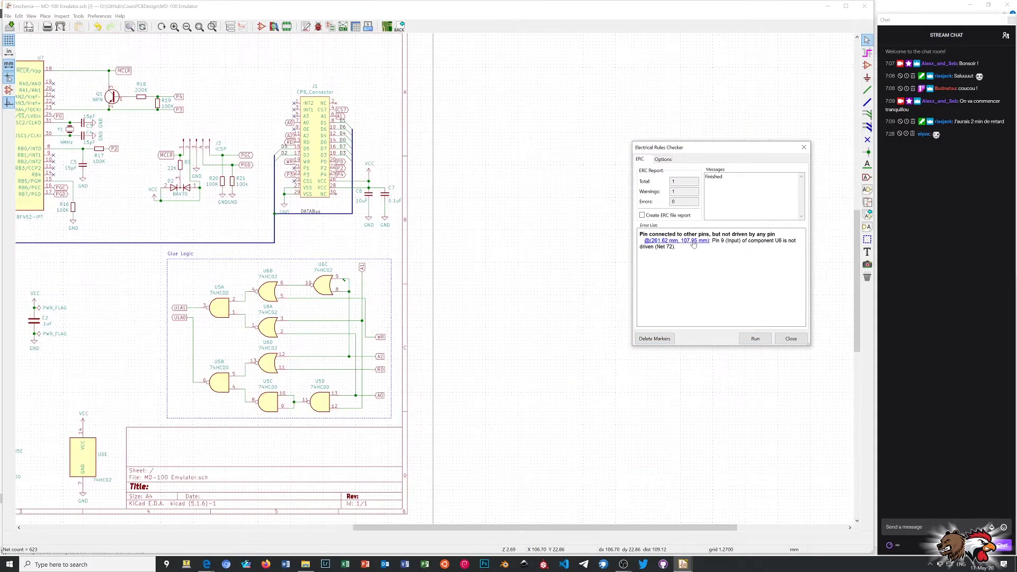
# Close the rules checker and move the VCC symbol with its wire stub sideways, away from U7's VDD pins 28 and 7.
pyautogui.click(803, 148)
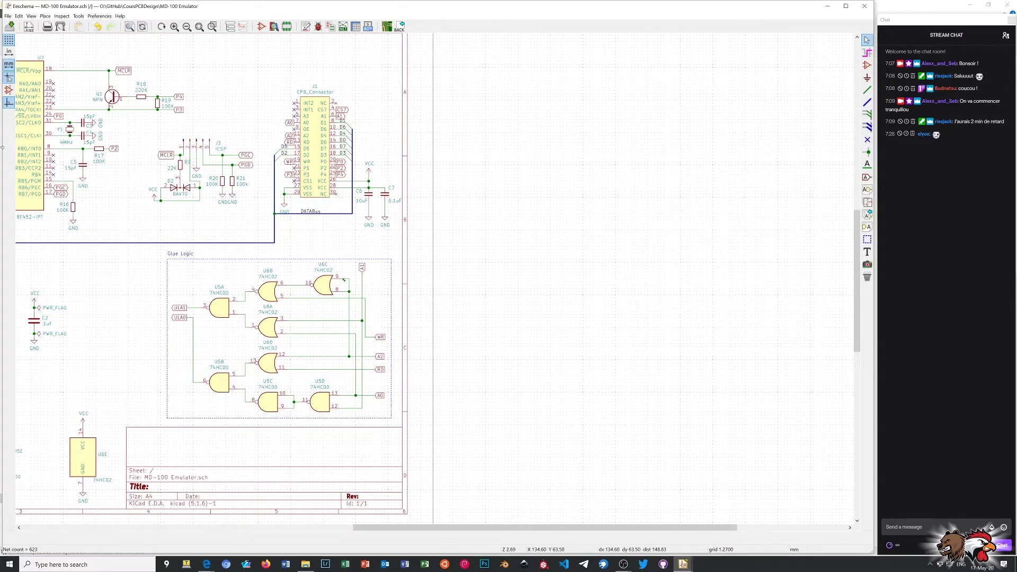
pyautogui.press('F1')
pyautogui.press('F2')
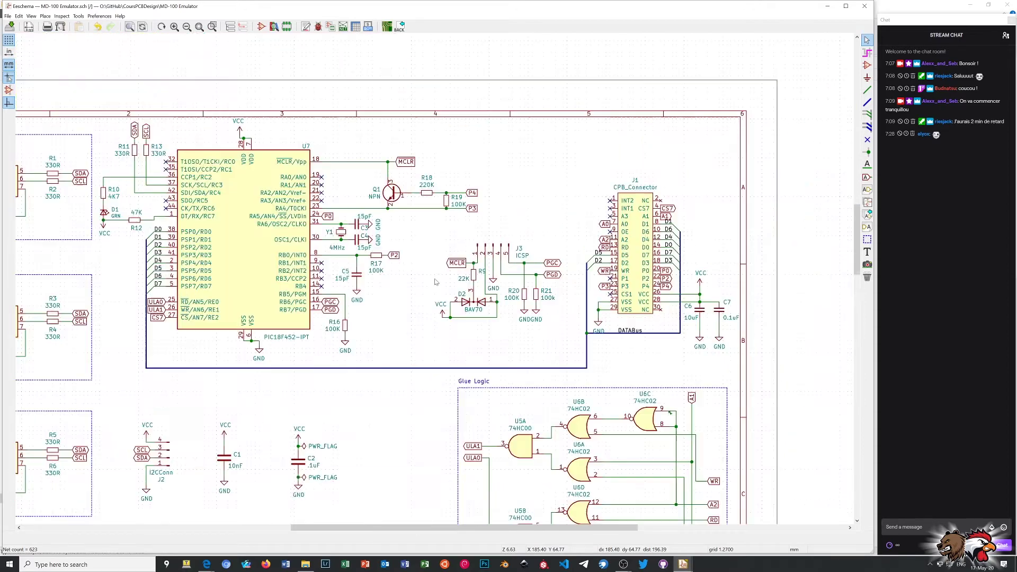
pyautogui.scroll(1, 214, 133)
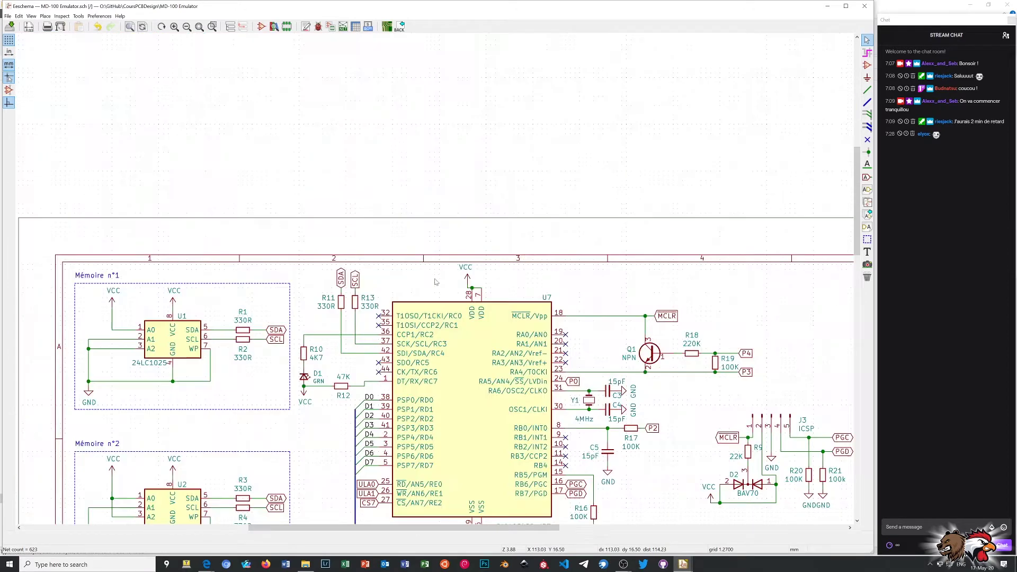
pyautogui.scroll(5, 477, 297)
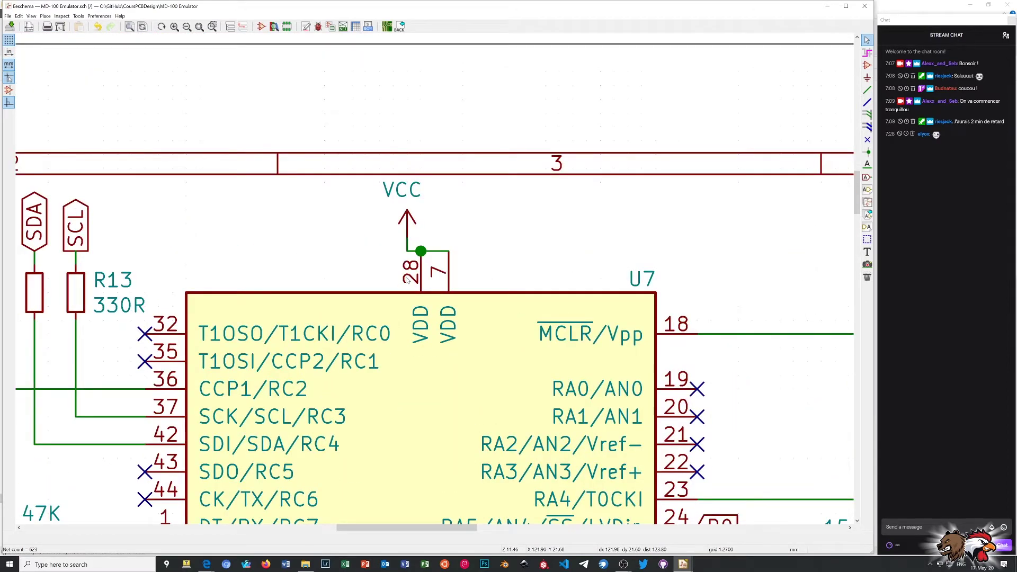
pyautogui.scroll(1, 407, 280)
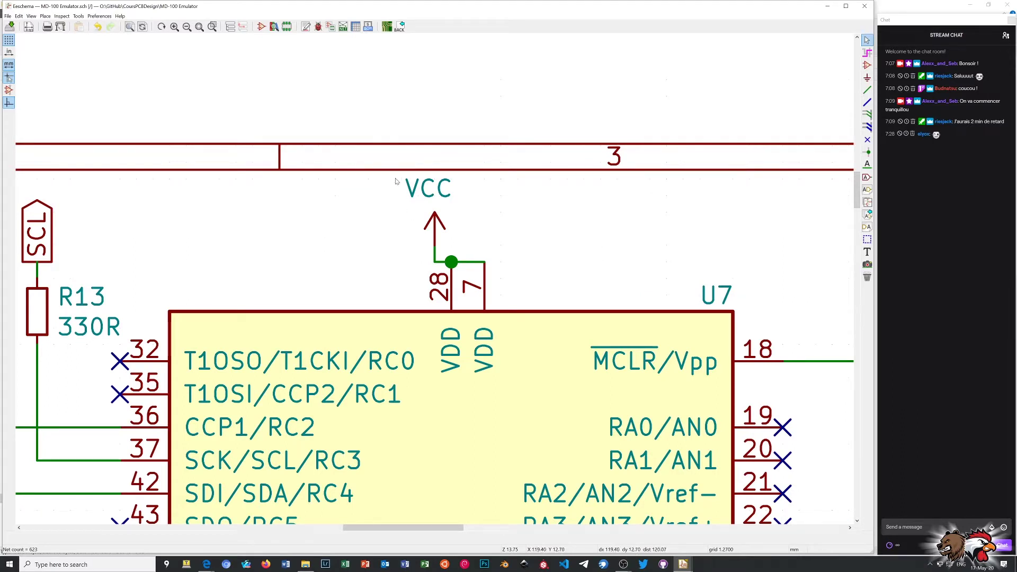
pyautogui.moveTo(385, 146); pyautogui.dragTo(498, 242)
pyautogui.press('Delete')
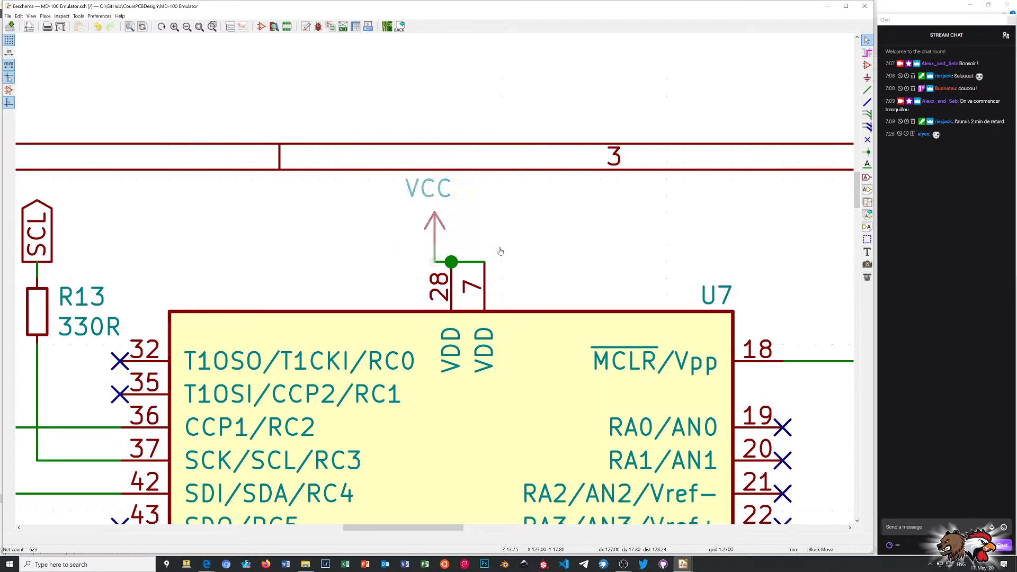
pyautogui.click(353, 245)
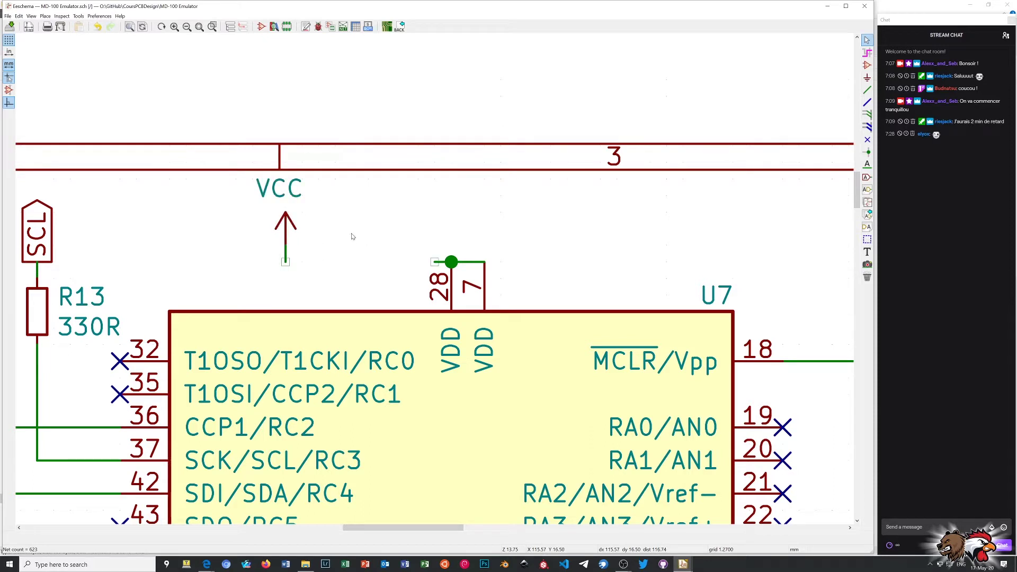
# Place a SolderJumper_2_Open symbol between the VCC symbol and the wire to U7's VDD pins, and end symbol placement.
pyautogui.click(867, 65)
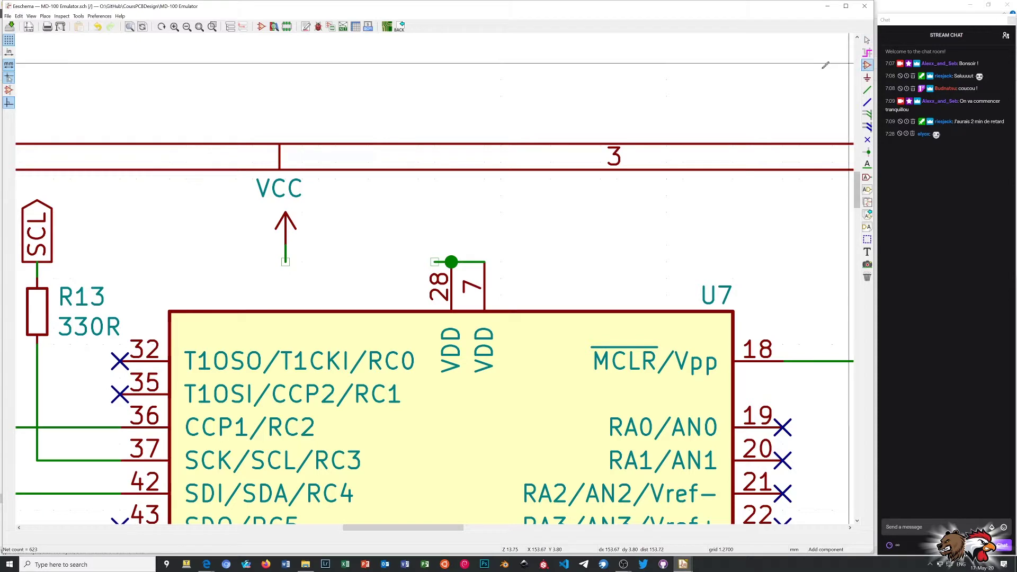
pyautogui.click(334, 249)
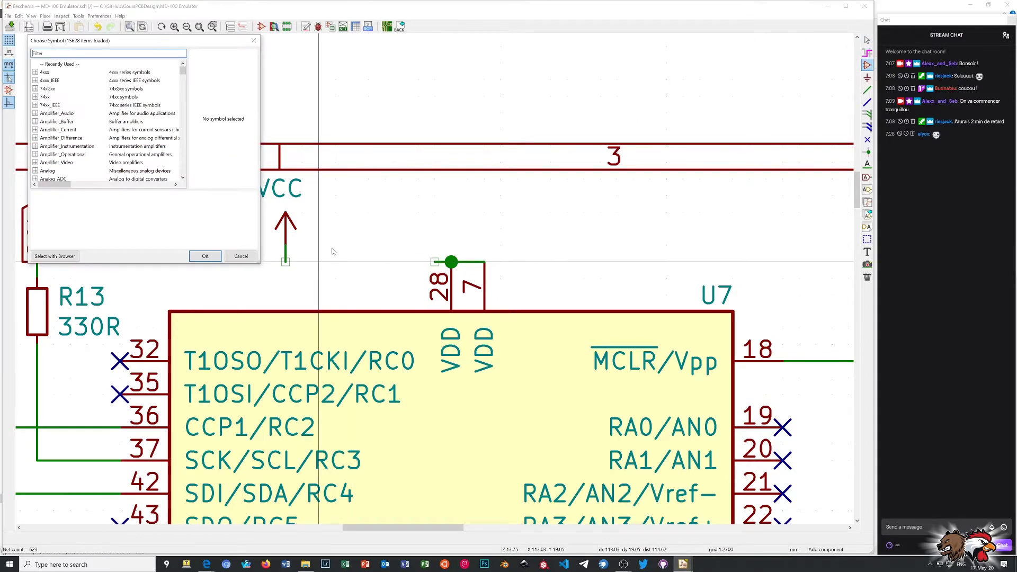
pyautogui.write('solder')
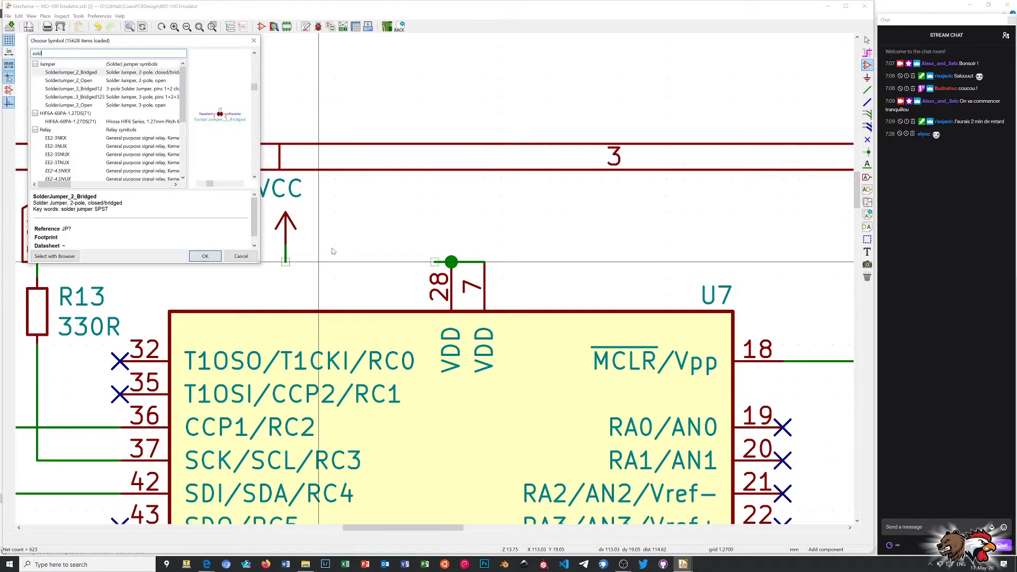
pyautogui.click(88, 82)
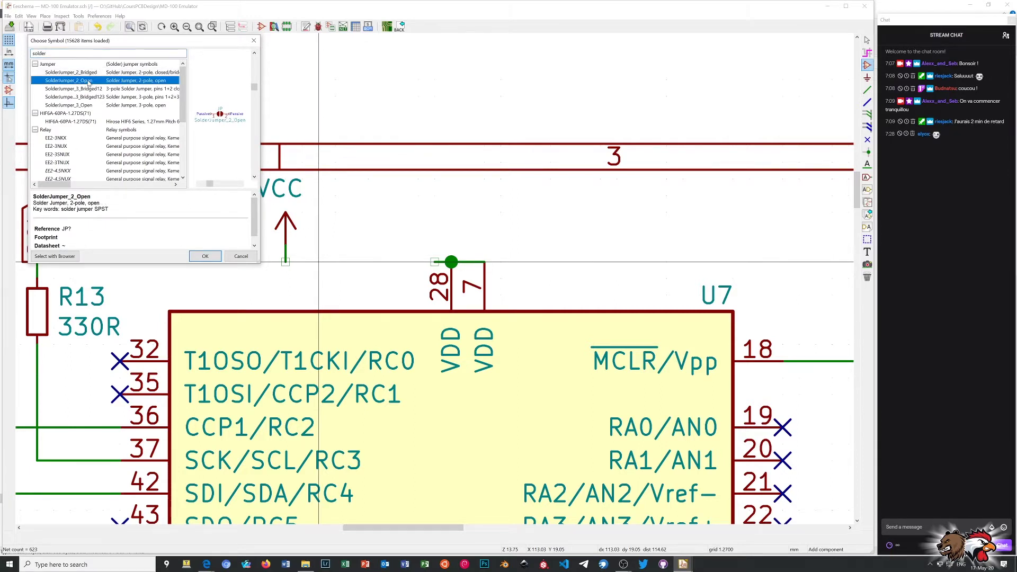
pyautogui.doubleClick(89, 81)
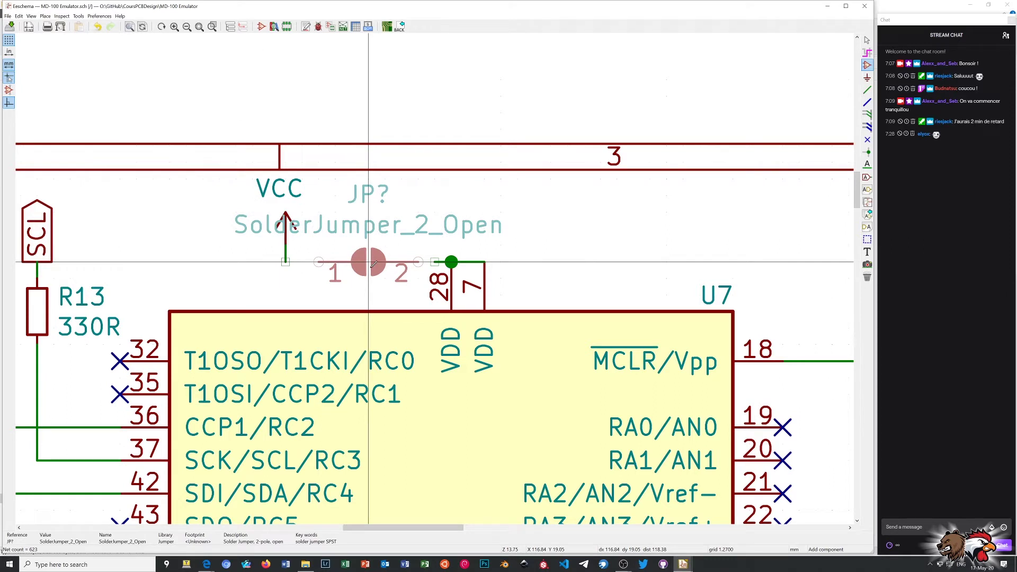
pyautogui.click(372, 264)
pyautogui.rightClick(545, 264)
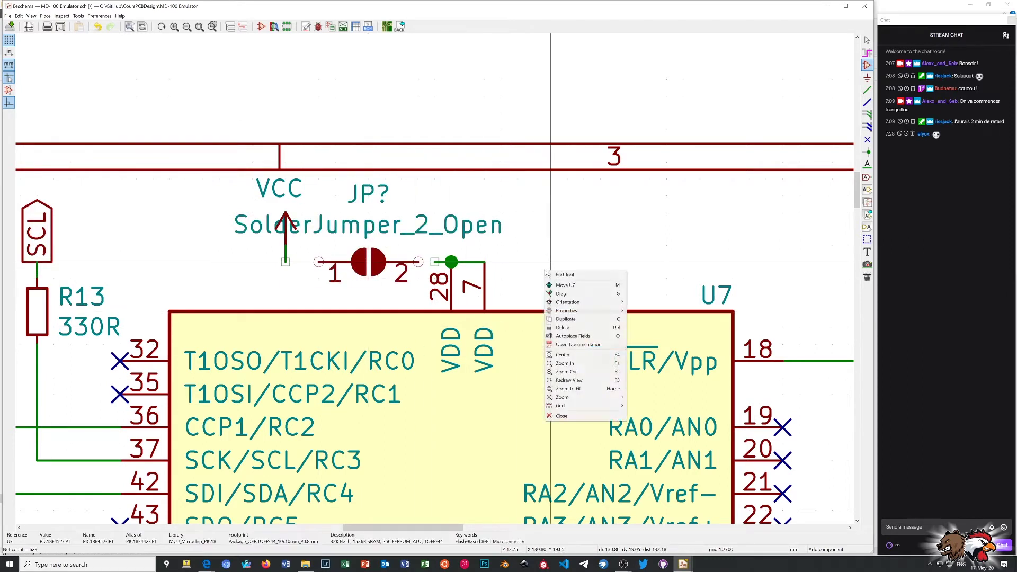
pyautogui.click(546, 274)
# Set the solder jumper's value to JVCC.
pyautogui.doubleClick(365, 228)
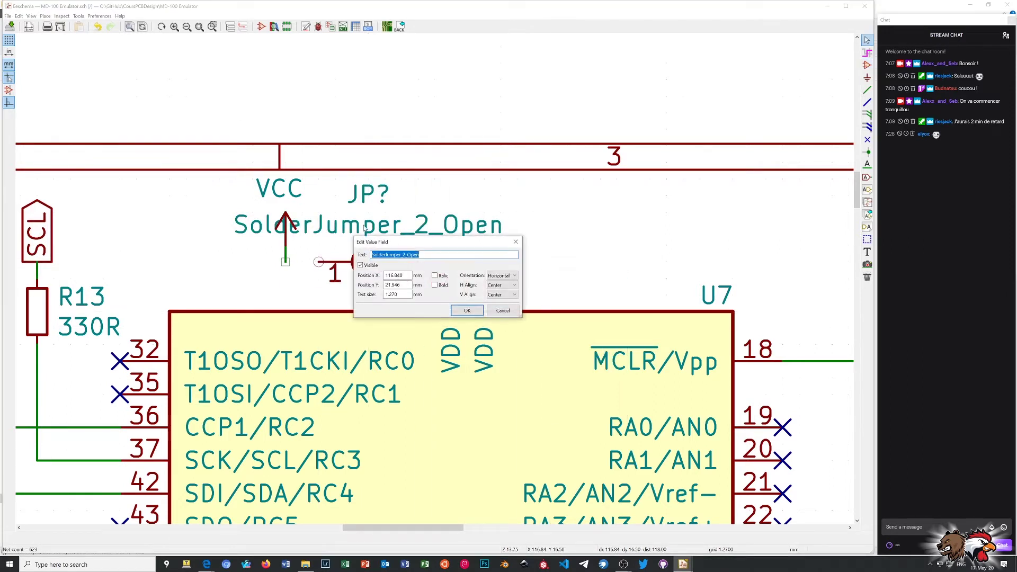
pyautogui.write('JVCC')
pyautogui.press('Return')
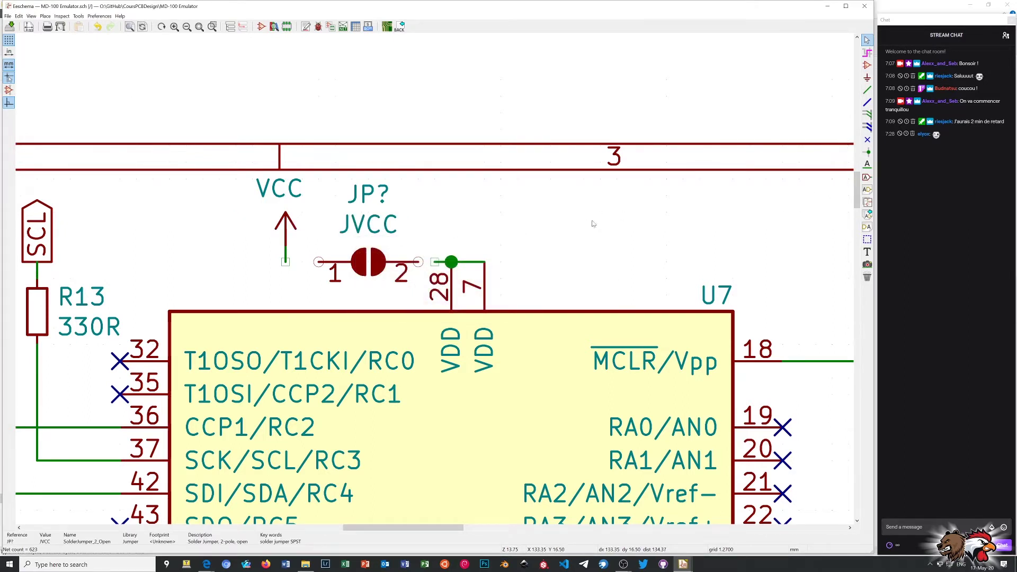
# Wire jumper pin 2 to U7's VDD pin 28 and jumper pin 1 to the VCC symbol, ending wire mode.
pyautogui.click(868, 90)
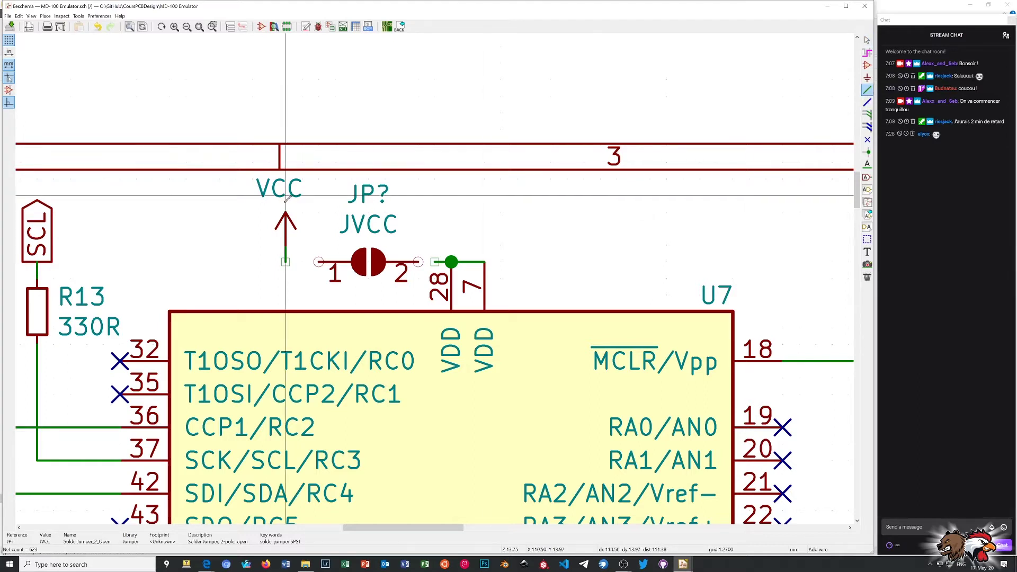
pyautogui.click(419, 261)
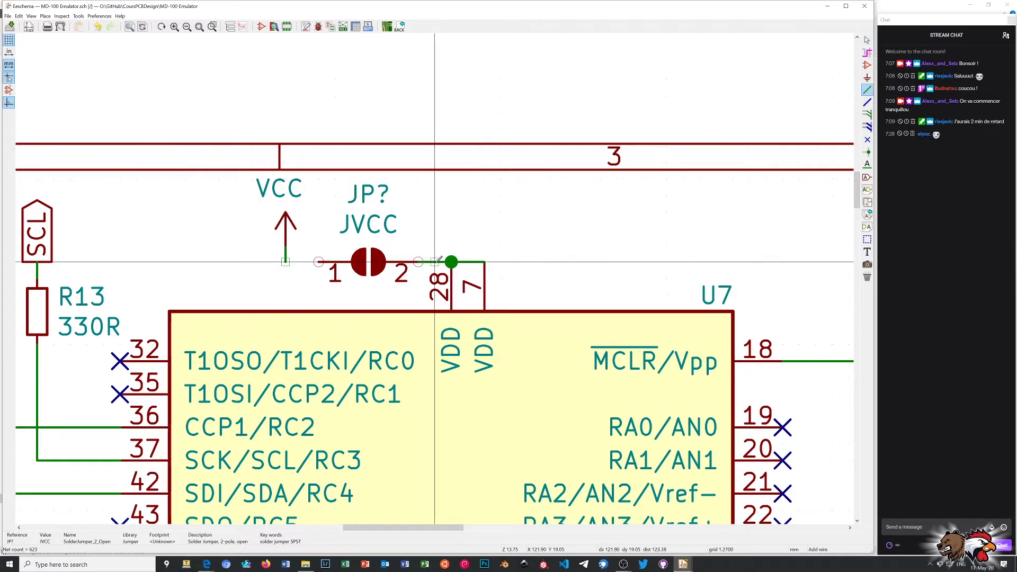
pyautogui.doubleClick(450, 261)
pyautogui.click(319, 262)
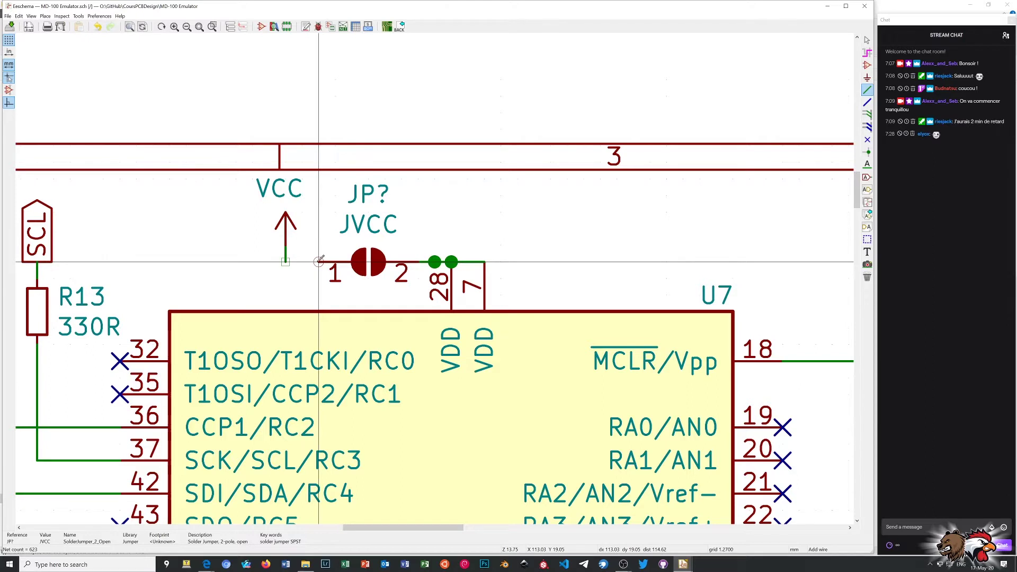
pyautogui.click(286, 259)
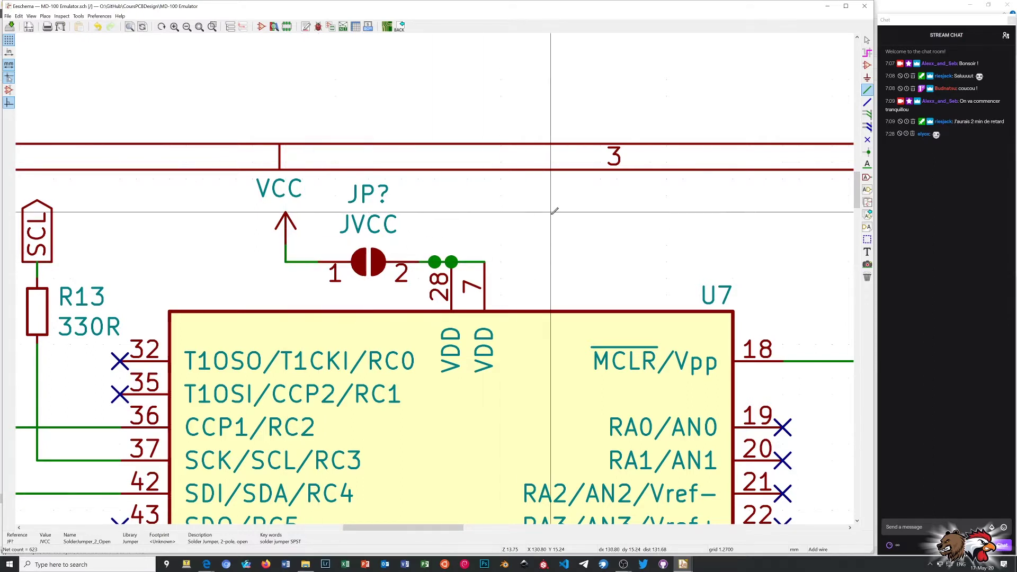
pyautogui.rightClick(552, 211)
pyautogui.click(583, 221)
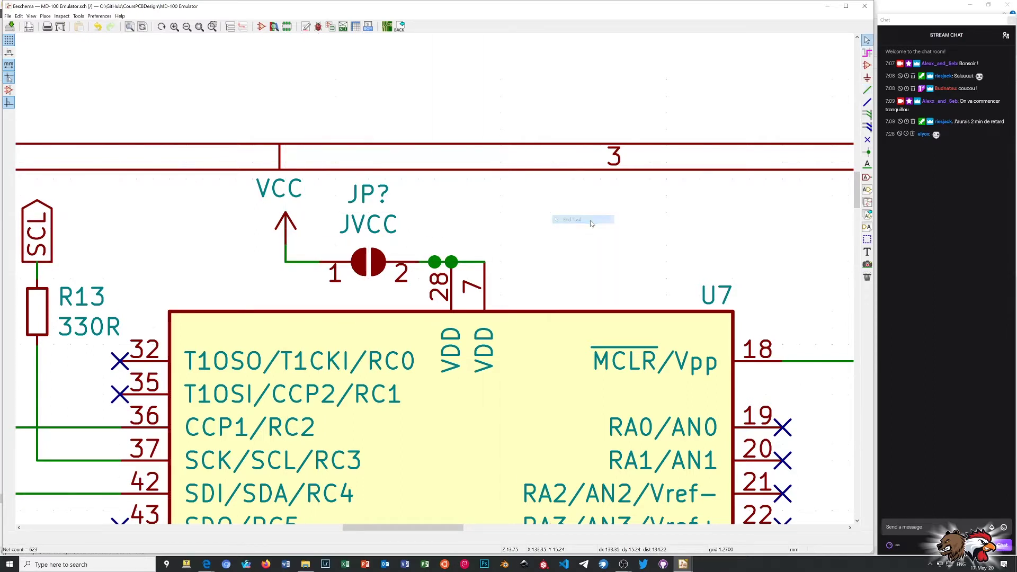
# Delete the superfluous junction beside VDD pin 28 and redraw a single wire from jumper pin 2 to that pin.
pyautogui.click(435, 264)
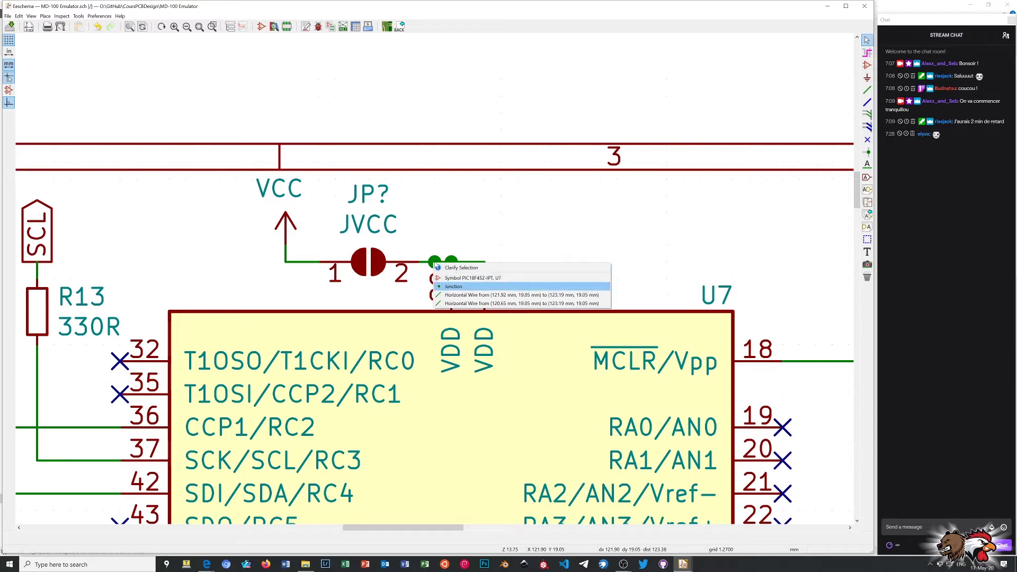
pyautogui.click(453, 286)
pyautogui.press('Delete')
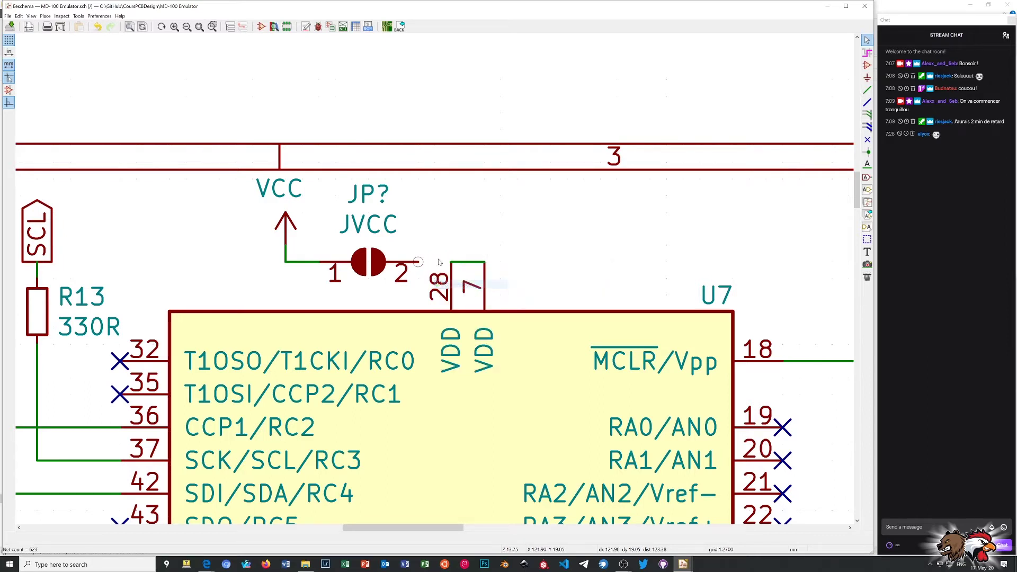
pyautogui.press('w')
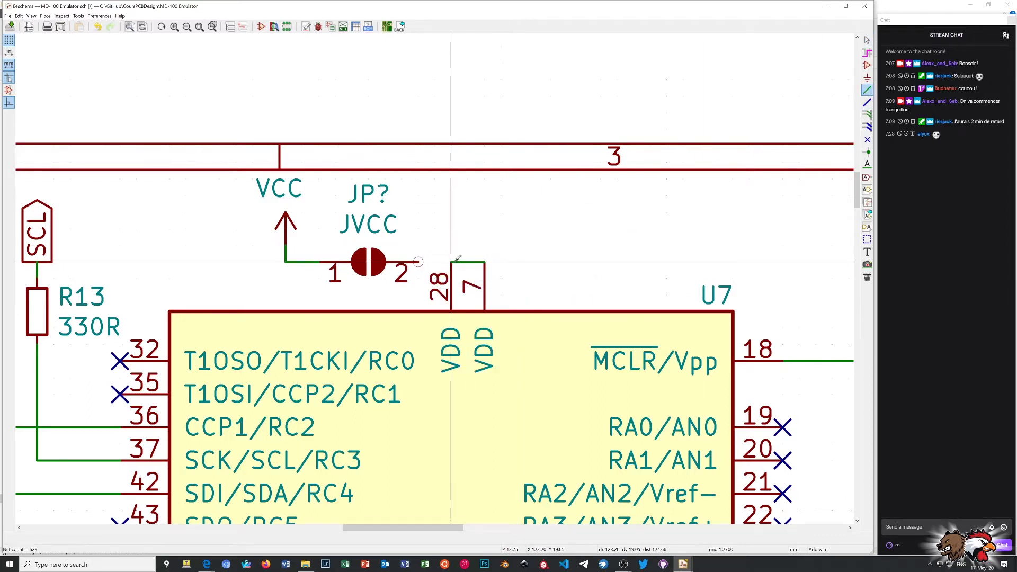
pyautogui.click(418, 262)
pyautogui.click(450, 262)
pyautogui.rightClick(485, 246)
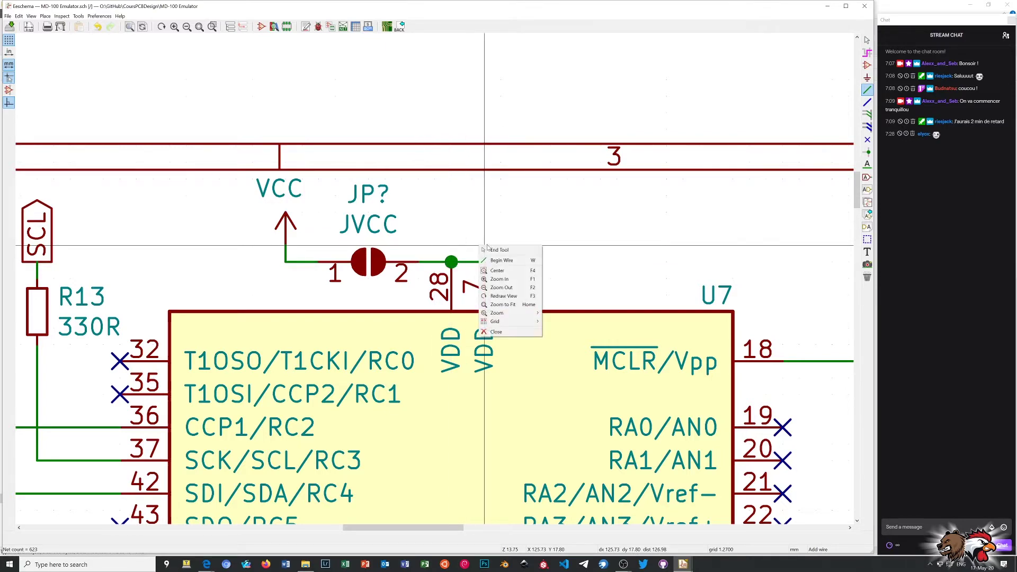
pyautogui.click(508, 250)
pyautogui.scroll(-4, 517, 256)
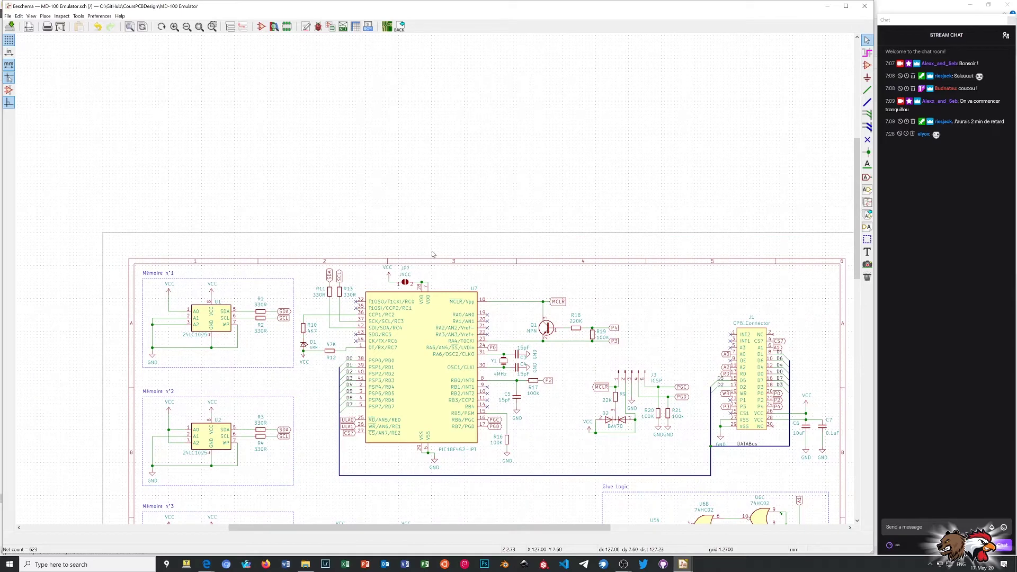
# Delete the old ERC markers, try running the electrical rules check with the solder jumper added, and close the checker.
pyautogui.click(319, 27)
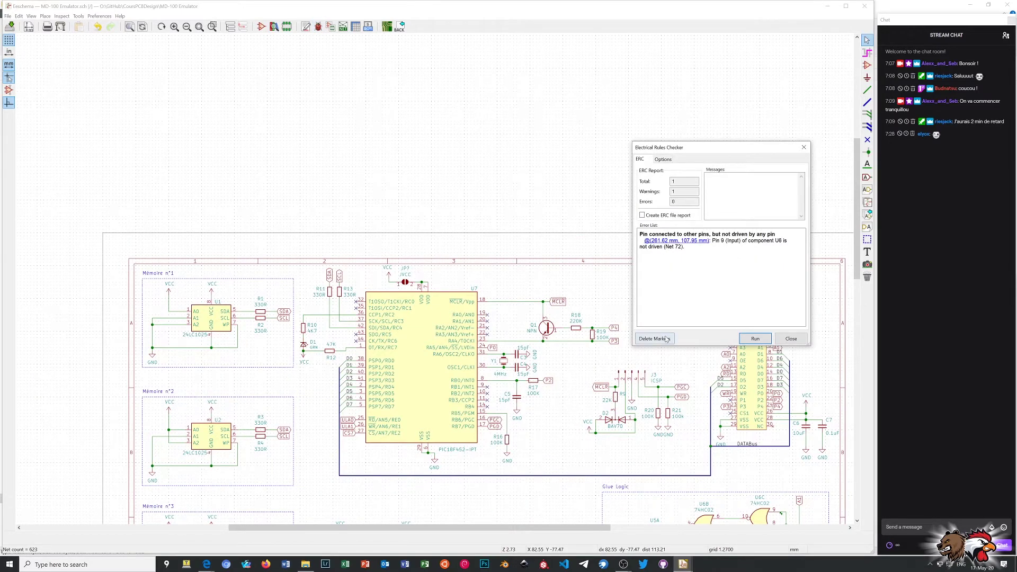
pyautogui.click(664, 339)
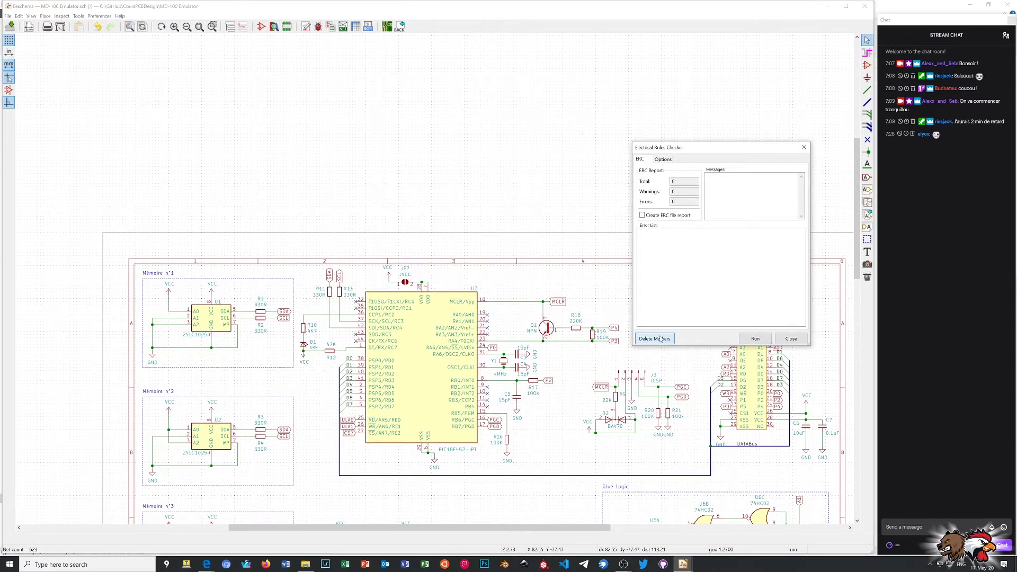
pyautogui.click(751, 340)
pyautogui.click(803, 147)
# Annotate the entire schematic, keeping existing annotations and sorting components by X position.
pyautogui.click(306, 26)
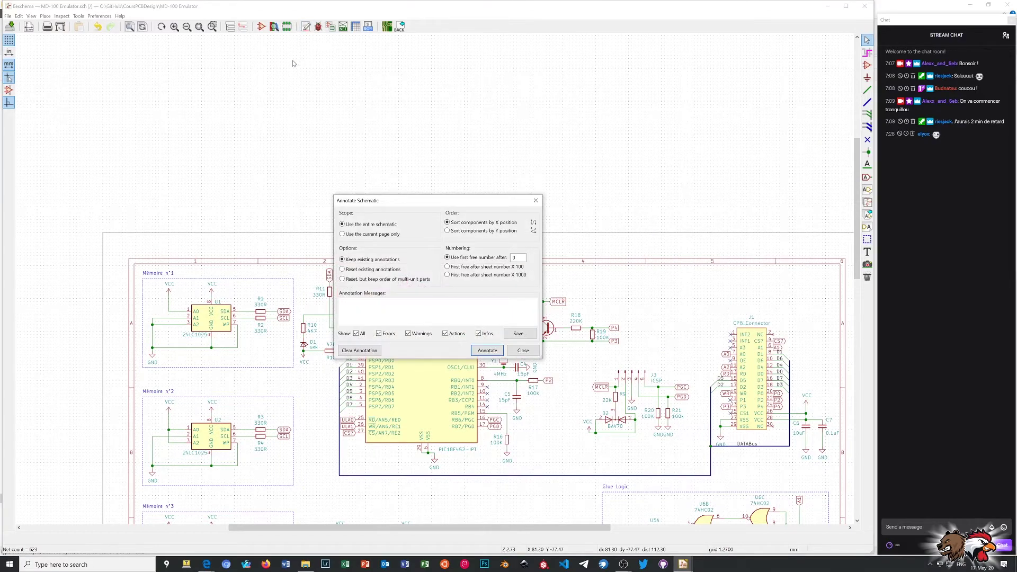
pyautogui.click(487, 352)
pyautogui.click(523, 350)
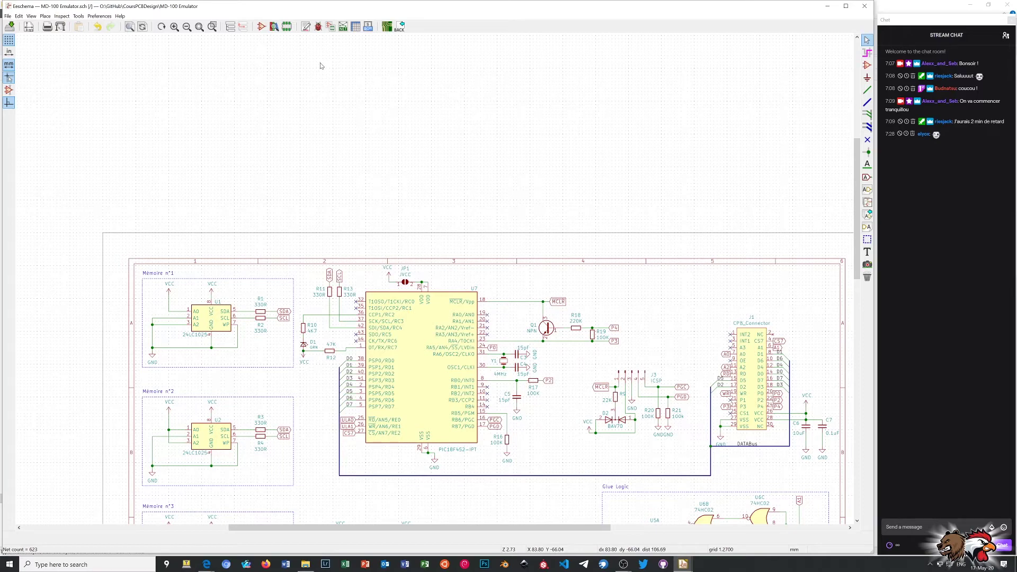
# Rerun the electrical rules check on the annotated schematic, close the checker, and examine the marker at U7's VDD pins.
pyautogui.click(318, 27)
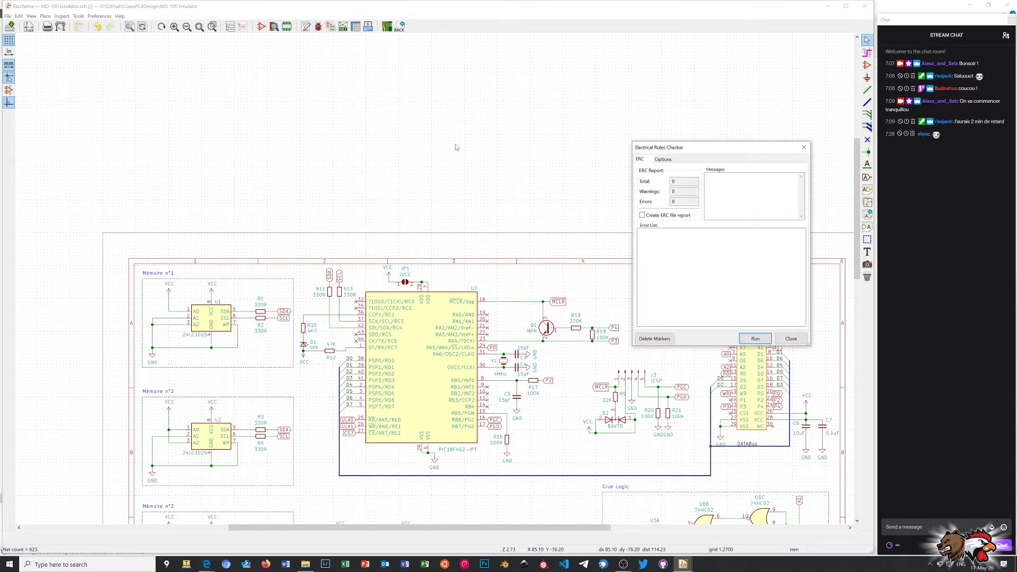
pyautogui.click(757, 339)
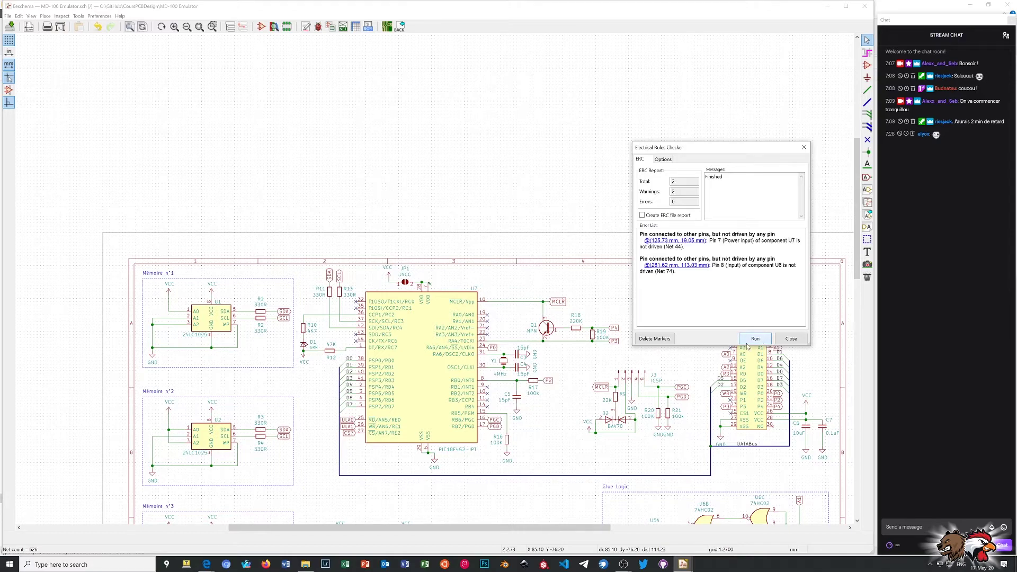
pyautogui.click(804, 147)
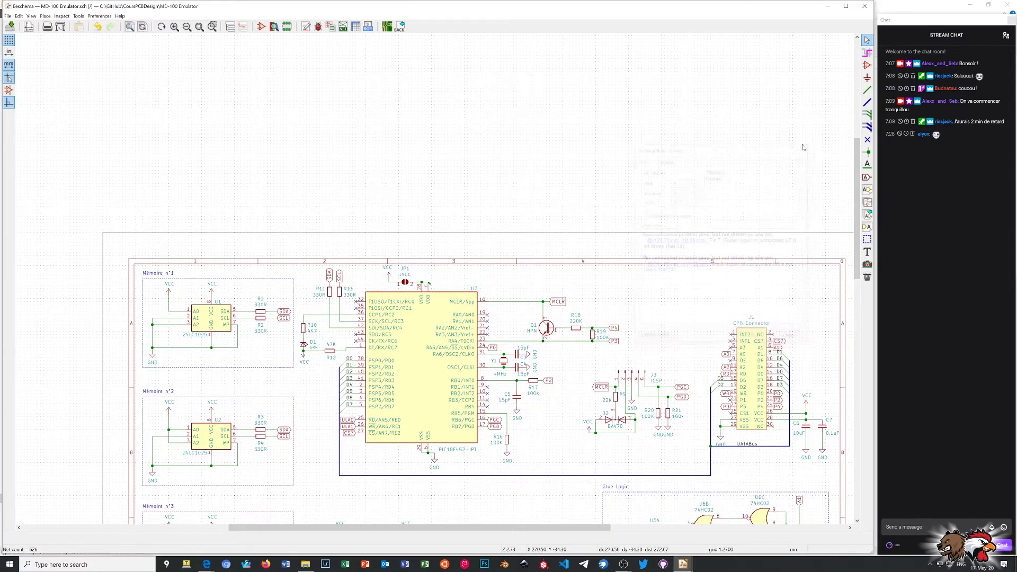
pyautogui.scroll(4, 439, 282)
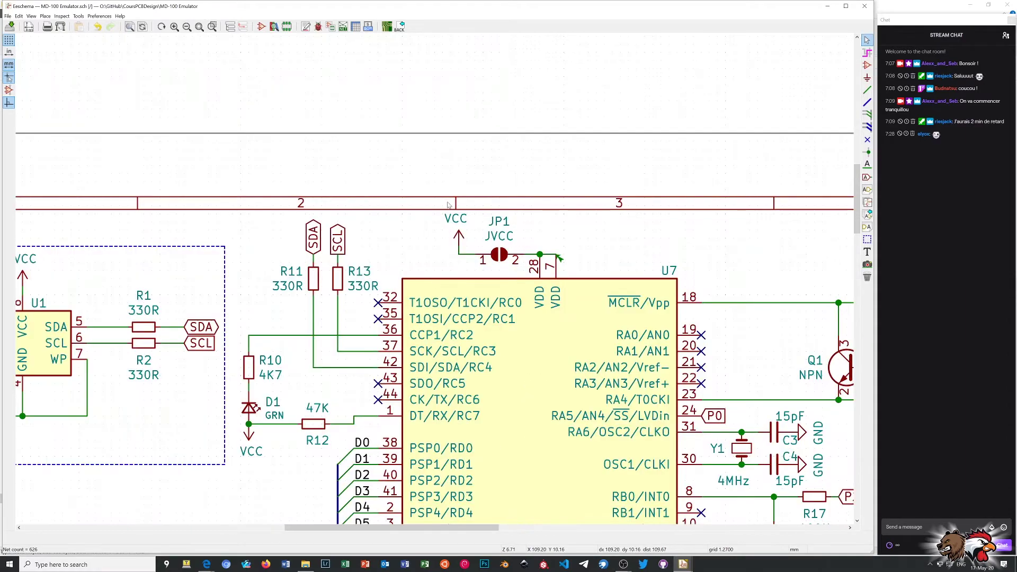
pyautogui.scroll(-4, 469, 263)
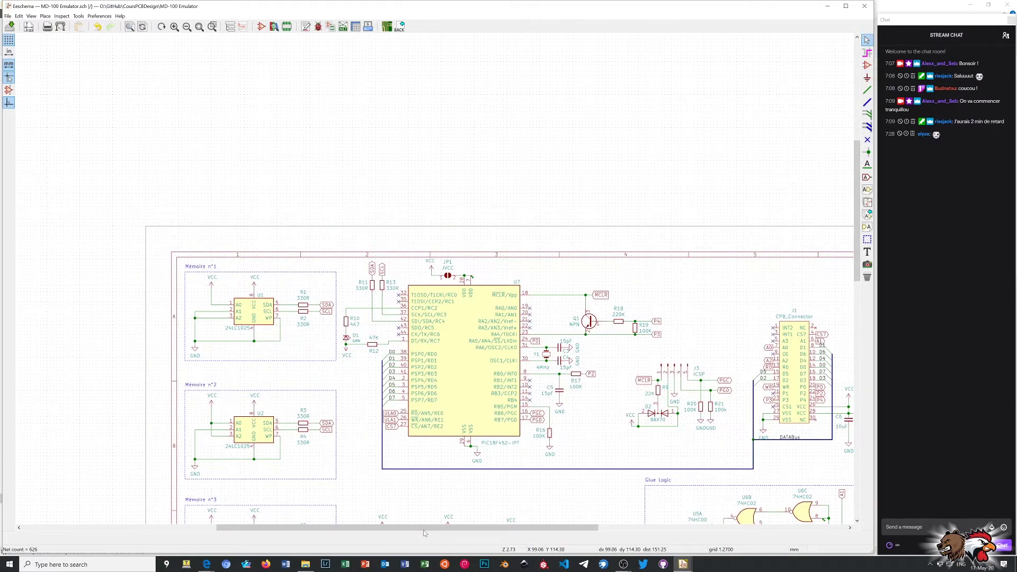
pyautogui.moveTo(477, 501); pyautogui.dragTo(476, 438, button='middle')
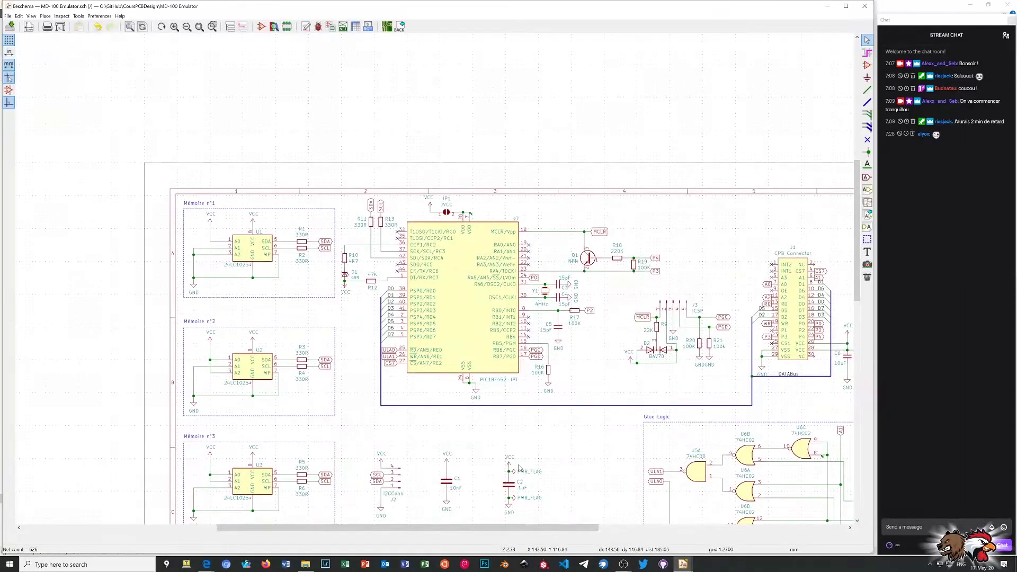
# Copy the PWR_FLAG from beside capacitor C2 onto the wire end at U7's VDD pin 7.
pyautogui.scroll(7, 472, 235)
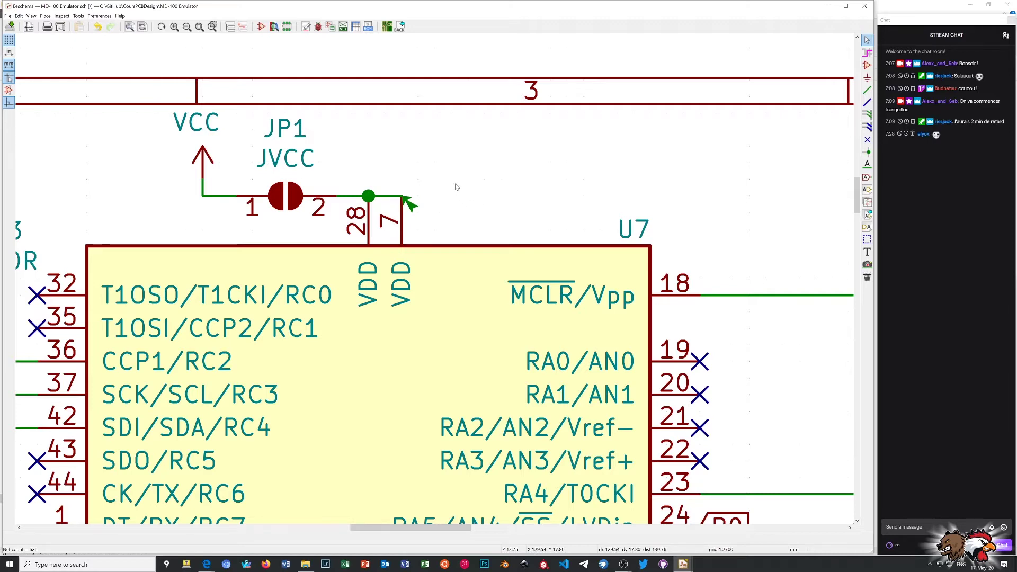
pyautogui.scroll(-4, 457, 187)
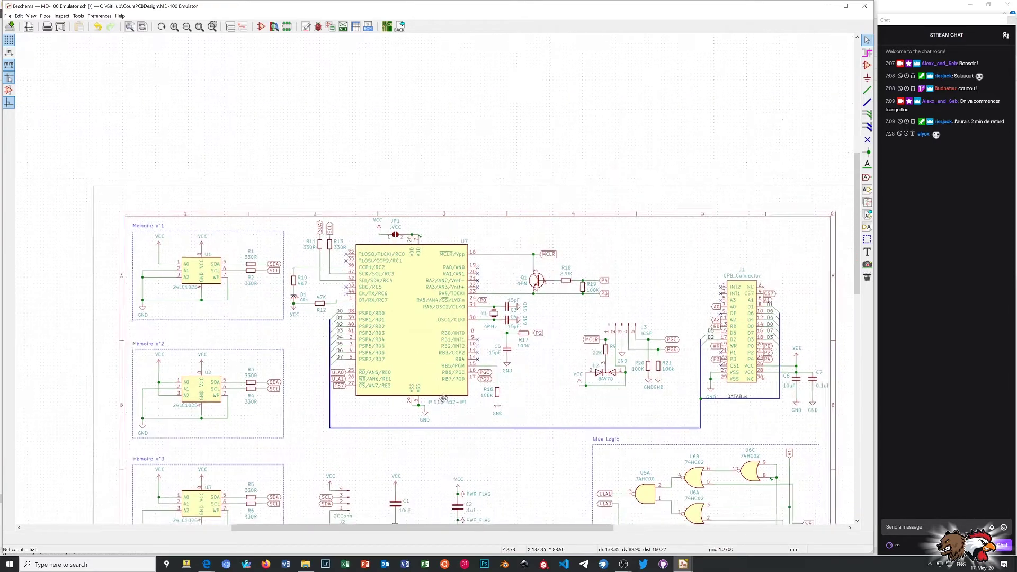
pyautogui.keyDown('shift'); pyautogui.scroll(-1, 443, 397); pyautogui.keyUp('shift')
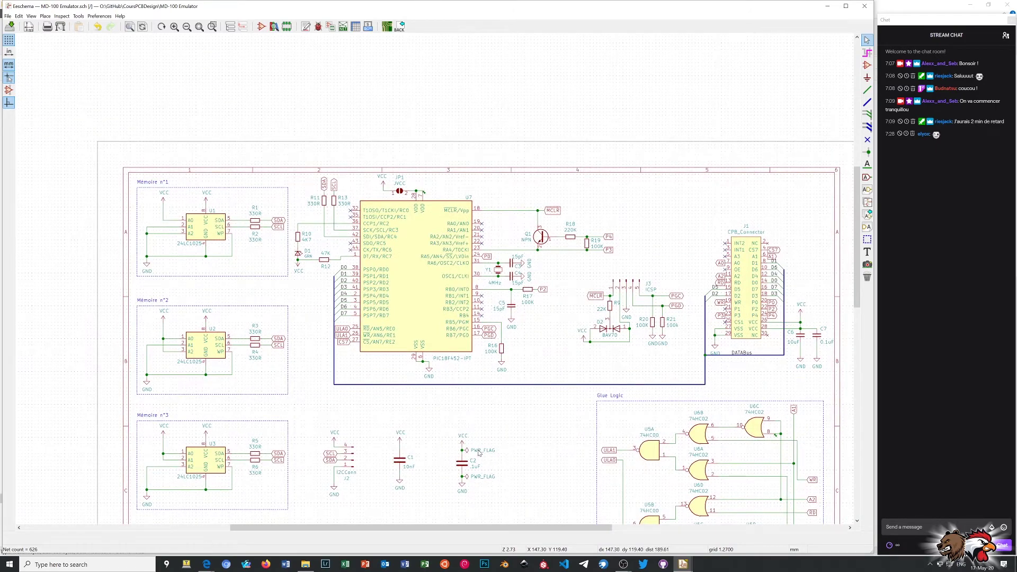
pyautogui.press('c')
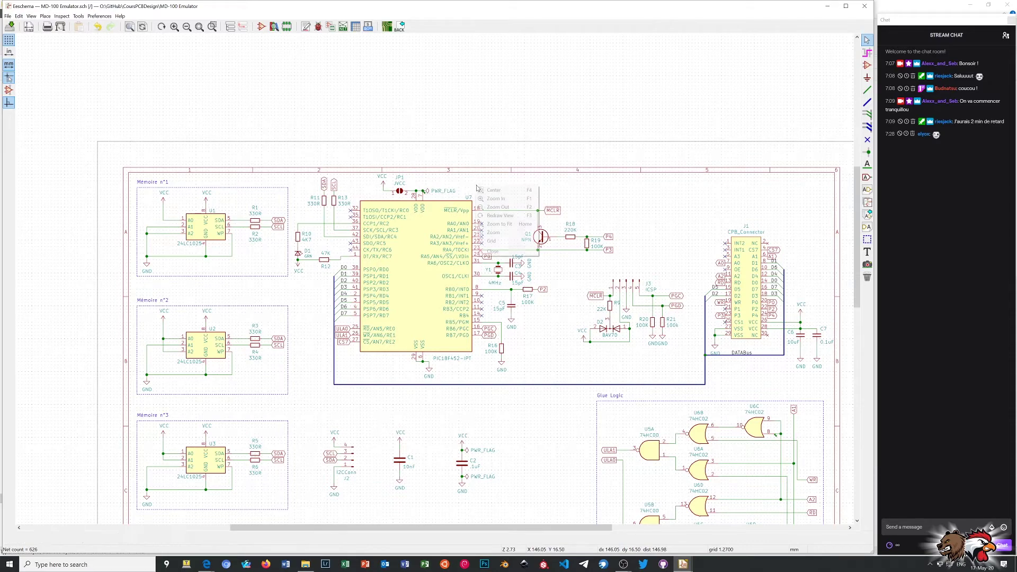
pyautogui.rightClick(462, 192)
pyautogui.click(496, 220)
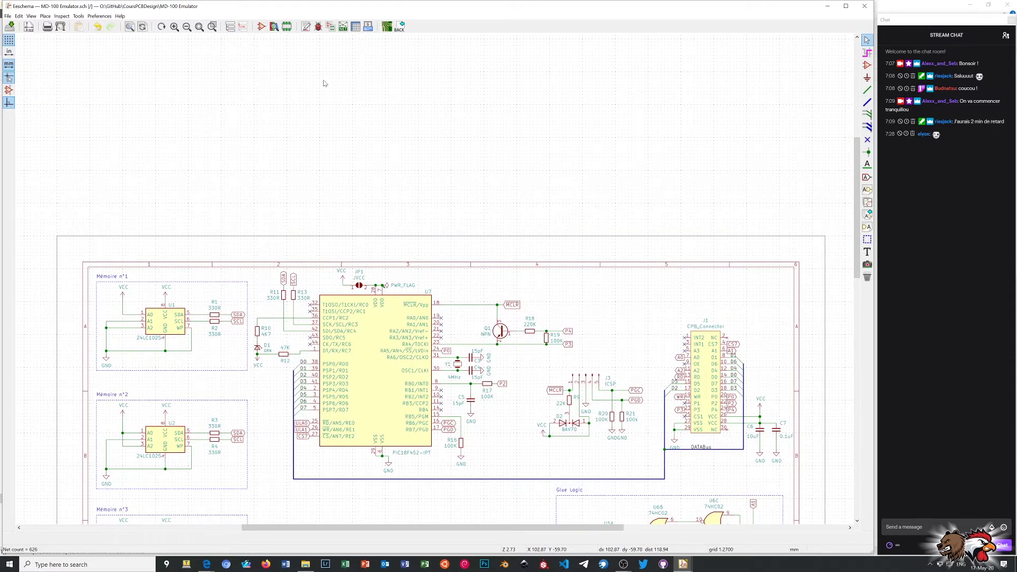
# Delete the old ERC markers, rerun the electrical rules check with the added power flag, and close the checker.
pyautogui.click(317, 27)
pyautogui.click(654, 338)
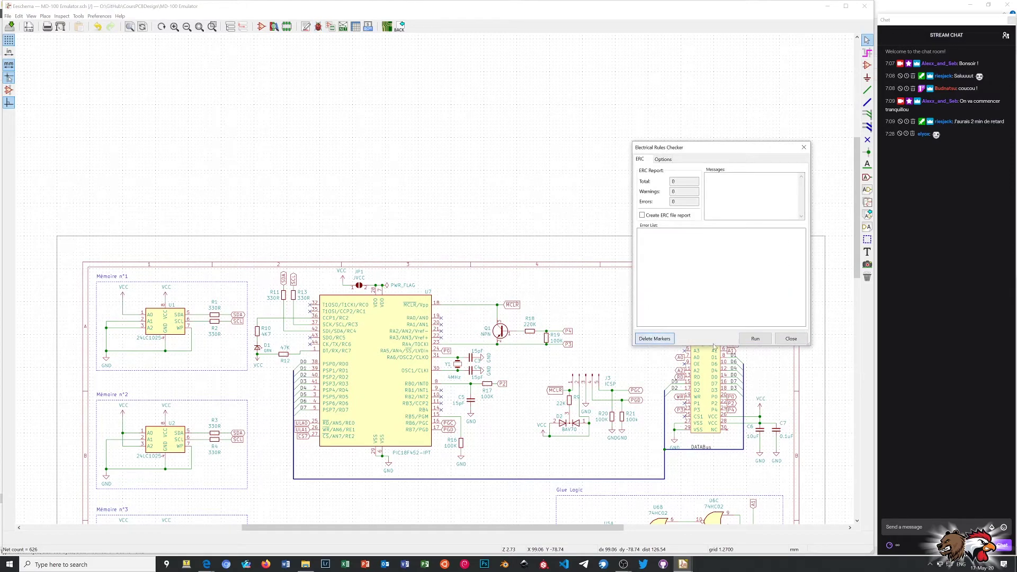
pyautogui.click(761, 340)
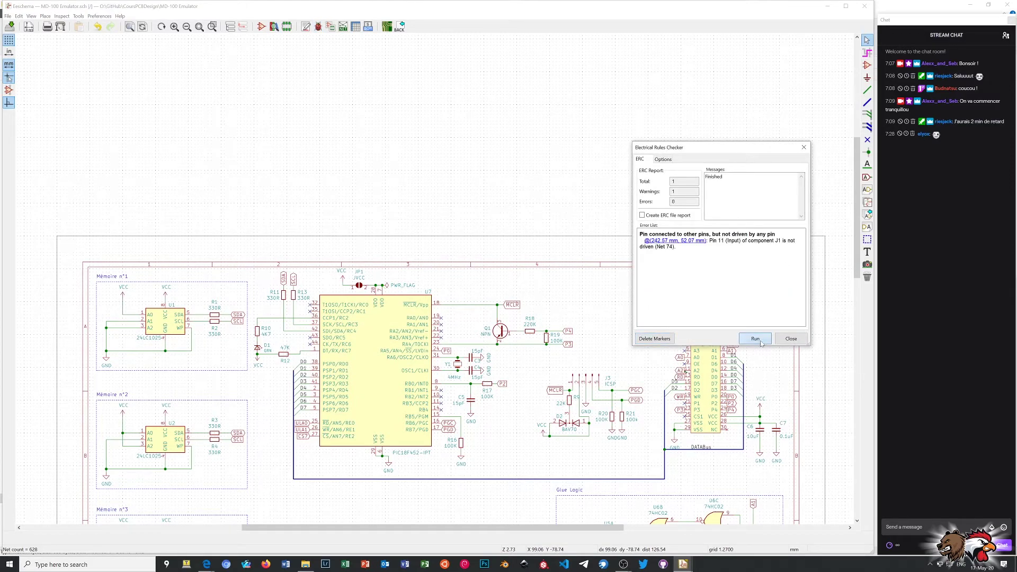
pyautogui.click(802, 149)
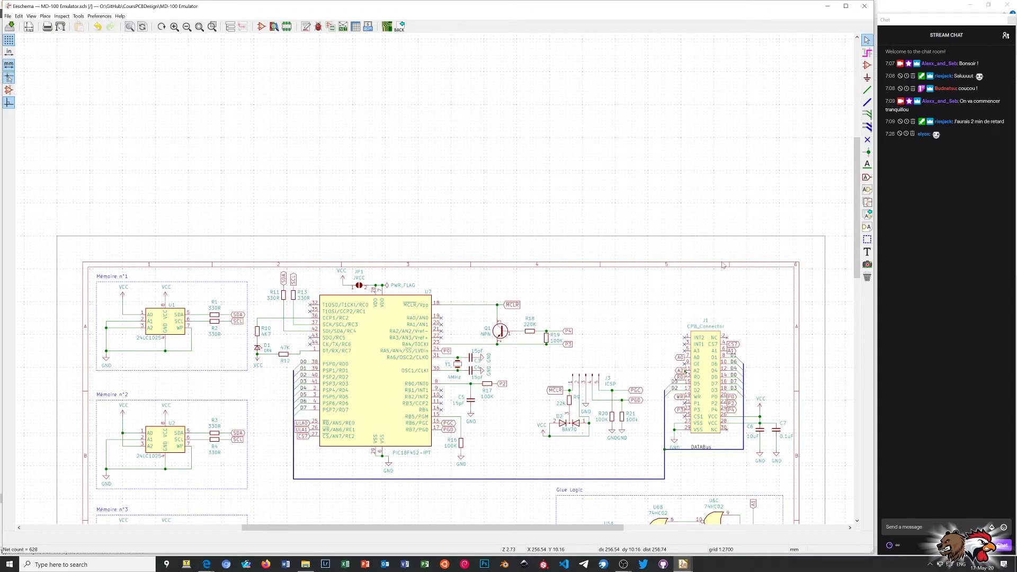
# Examine the ERC warning for connector J1's pin 11 alongside its marker on the schematic, and close the checker.
pyautogui.scroll(1, 721, 423)
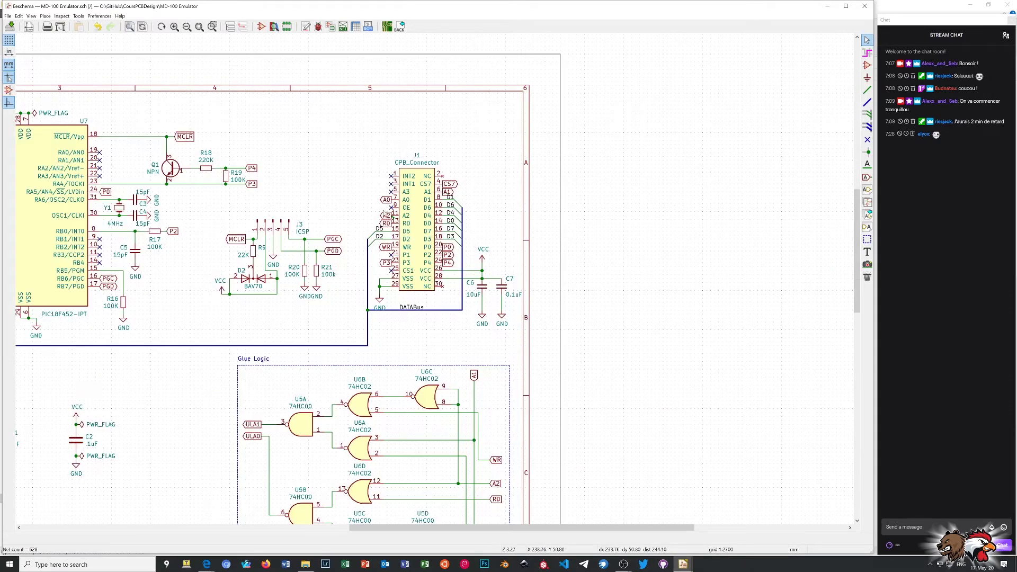
pyautogui.scroll(1, 388, 209)
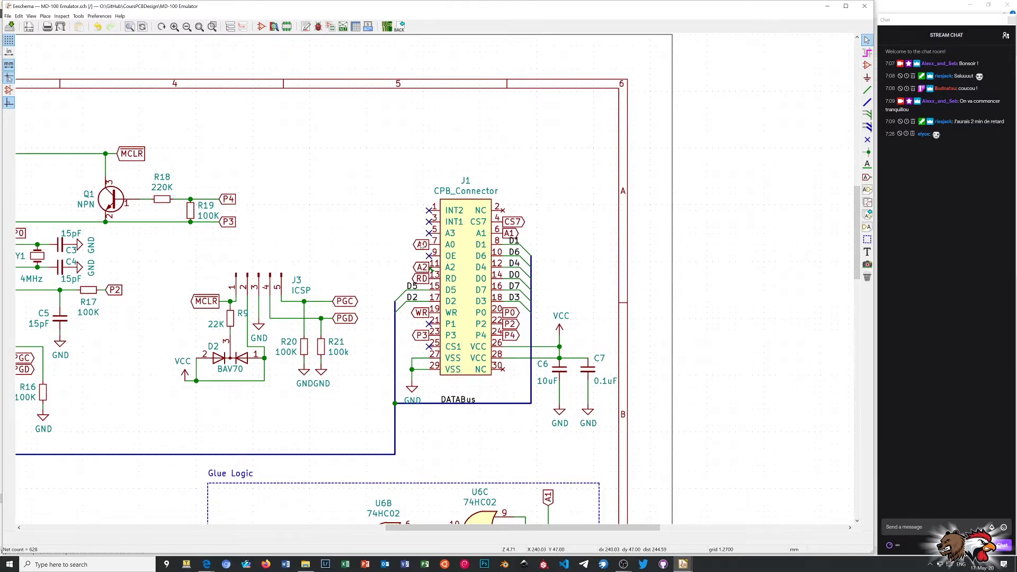
pyautogui.click(318, 27)
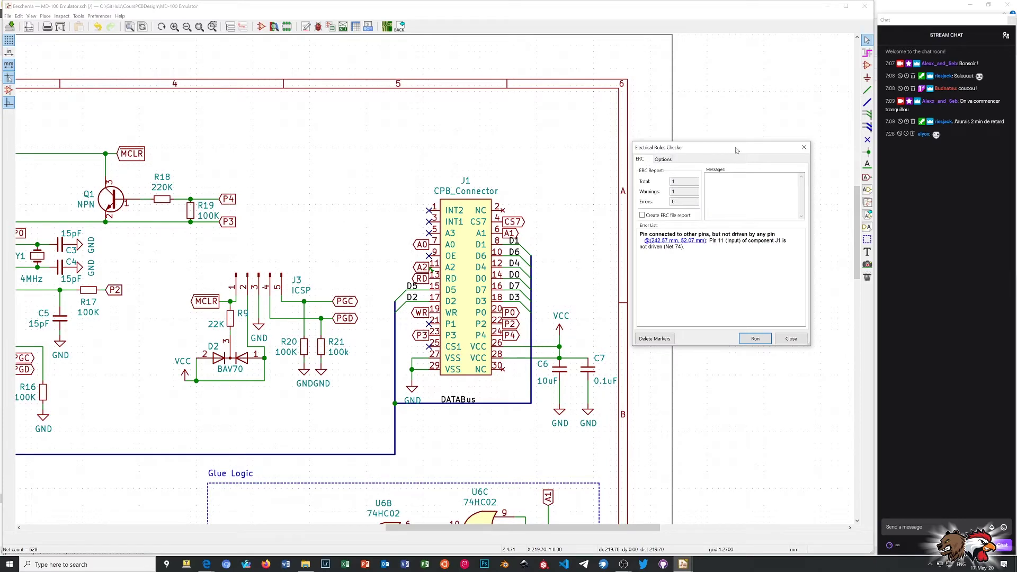
pyautogui.moveTo(736, 150); pyautogui.dragTo(671, 137)
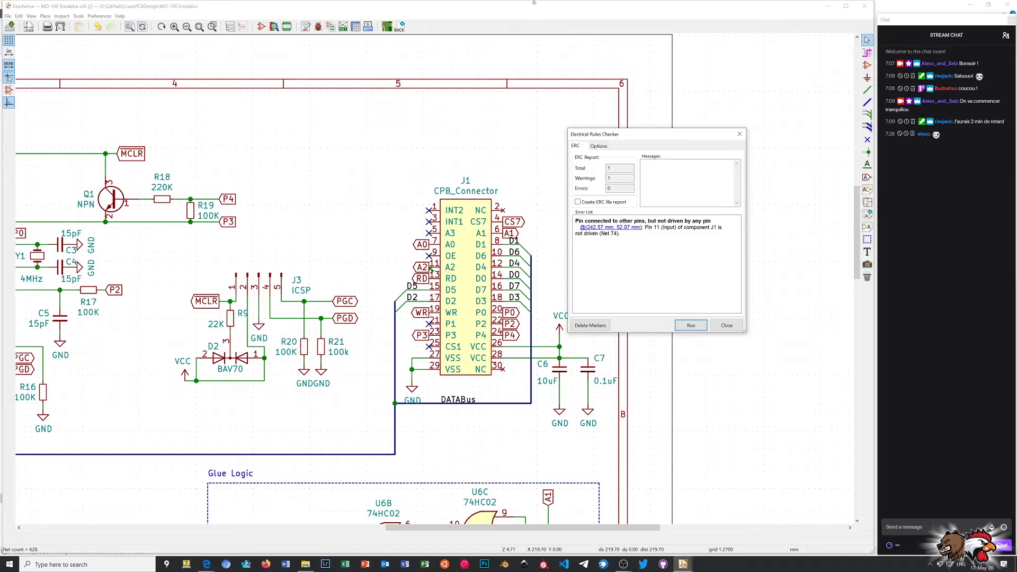
pyautogui.scroll(5, 431, 280)
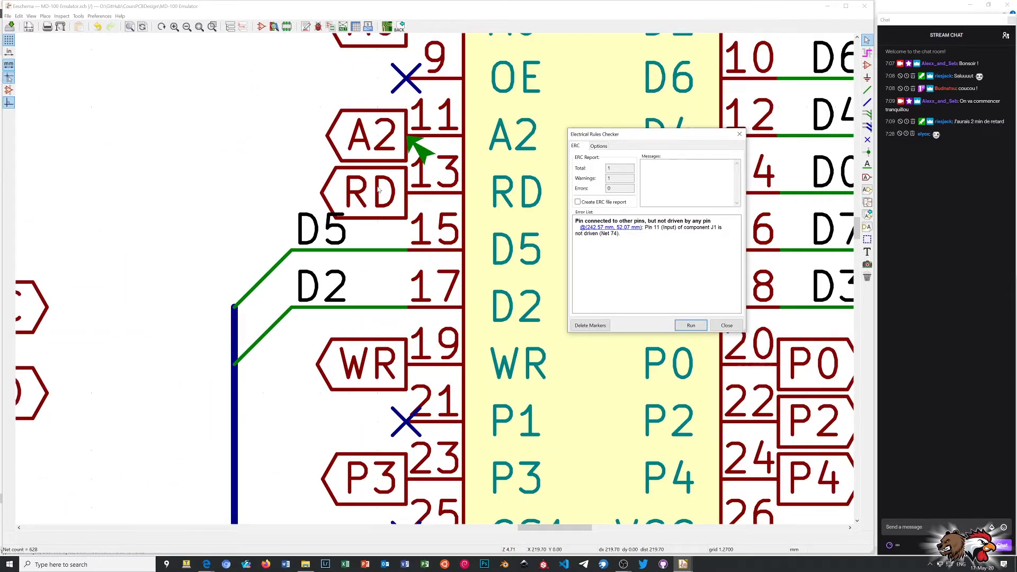
pyautogui.scroll(-4, 378, 139)
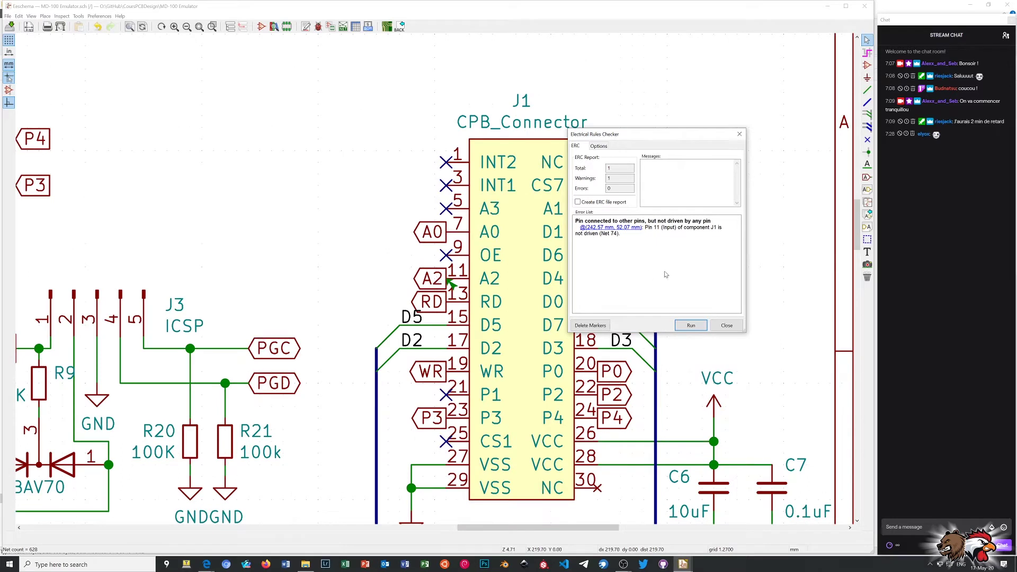
pyautogui.click(741, 138)
pyautogui.click(741, 137)
# Trace the A2 net between connector J1's pin 11 and the NOR gates in the Glue Logic block.
pyautogui.scroll(-1, 702, 408)
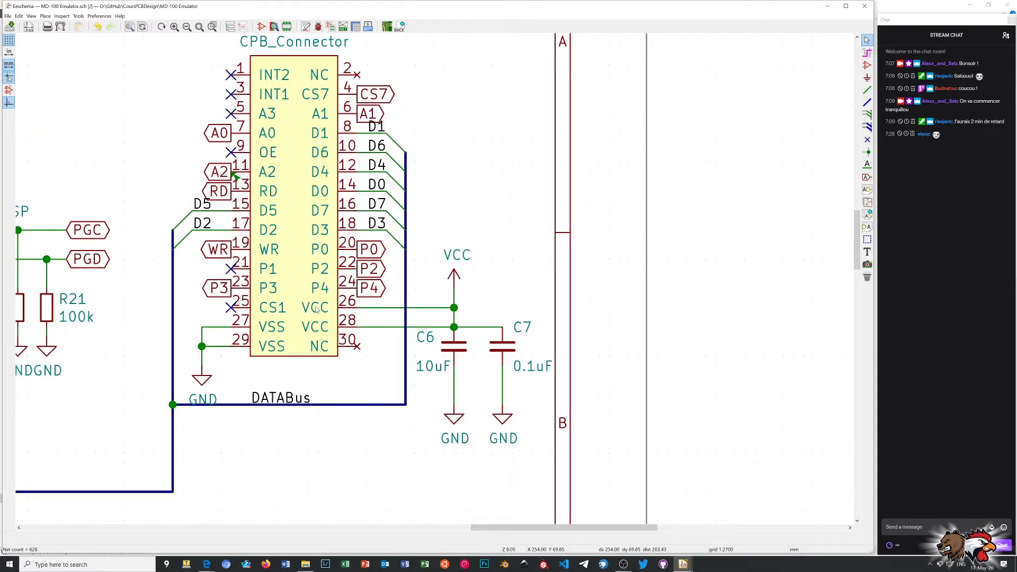
pyautogui.keyDown('shift'); pyautogui.scroll(-6, 313, 312); pyautogui.keyUp('shift')
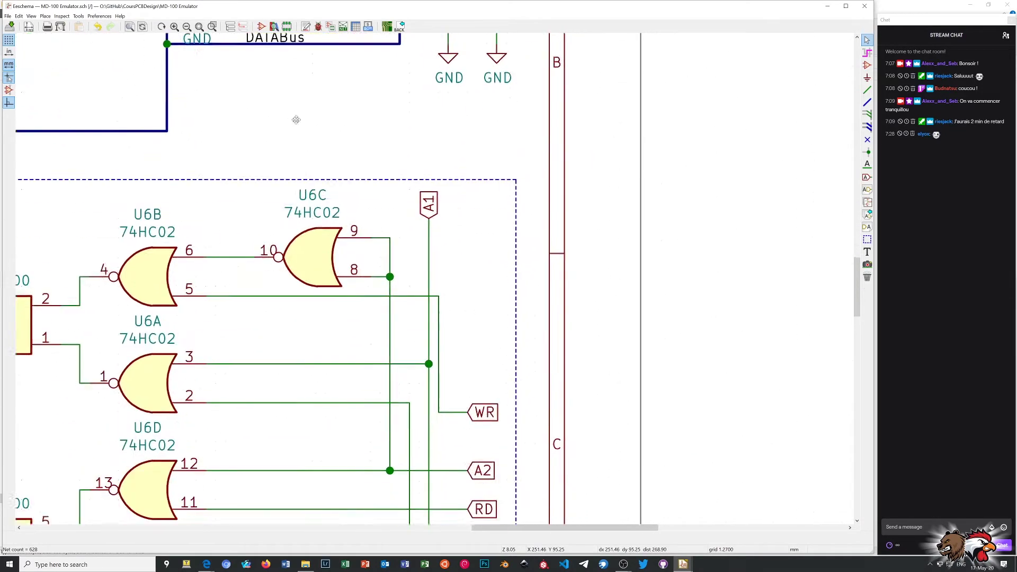
pyautogui.keyDown('shift'); pyautogui.scroll(-5, 302, 254); pyautogui.keyUp('shift')
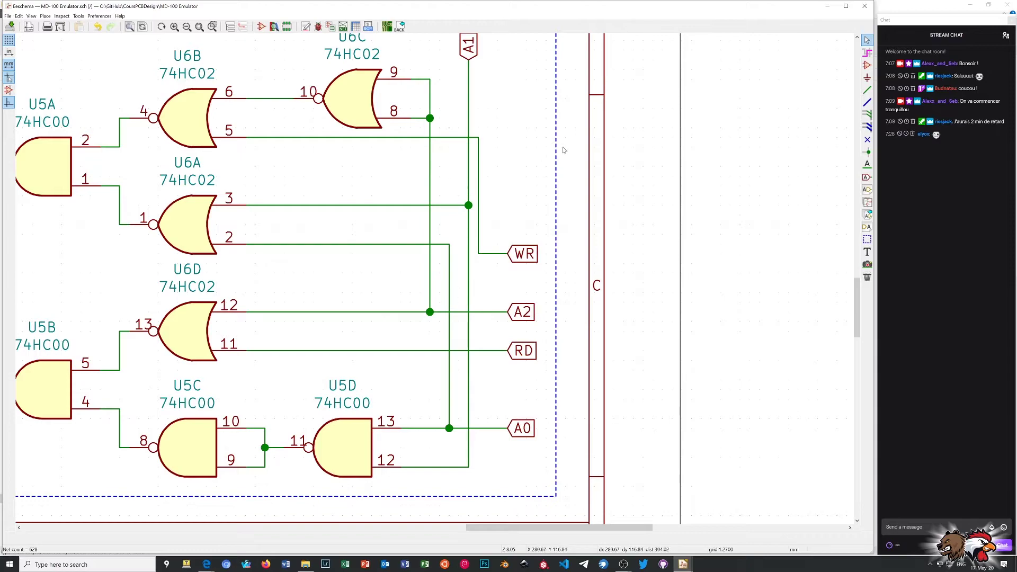
pyautogui.keyDown('shift'); pyautogui.scroll(5, 563, 148); pyautogui.keyUp('shift')
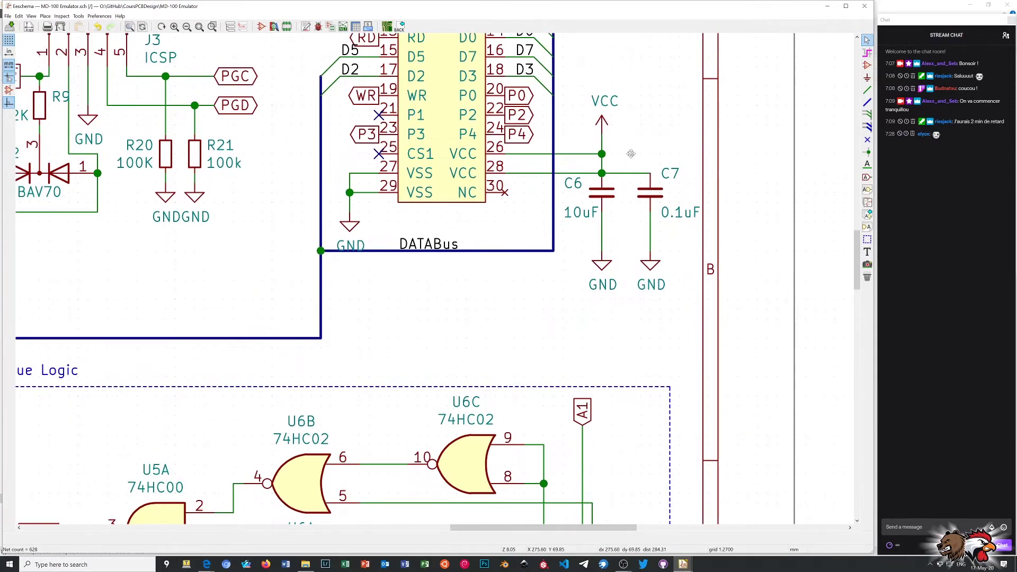
pyautogui.keyDown('shift'); pyautogui.scroll(5, 631, 156); pyautogui.keyUp('shift')
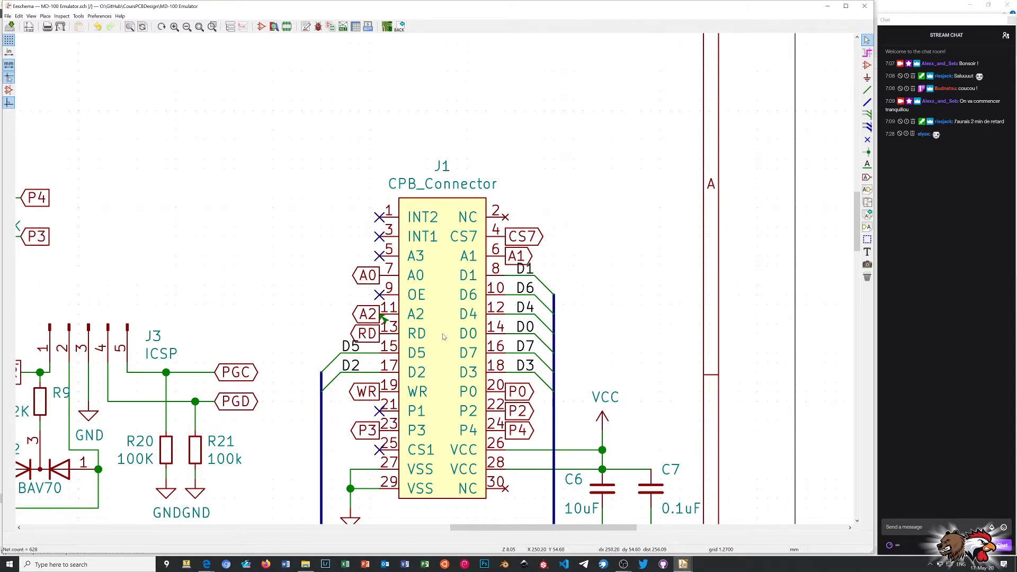
# Open the CPB_Connector symbol from the CoursPCB library in the Symbol Editor.
pyautogui.click(260, 27)
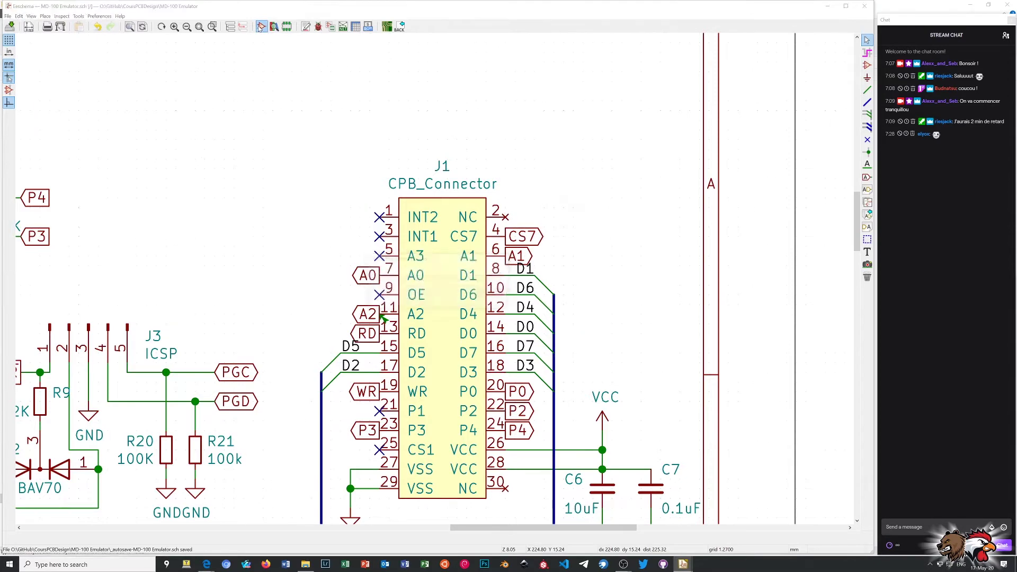
pyautogui.scroll(-4, 62, 176)
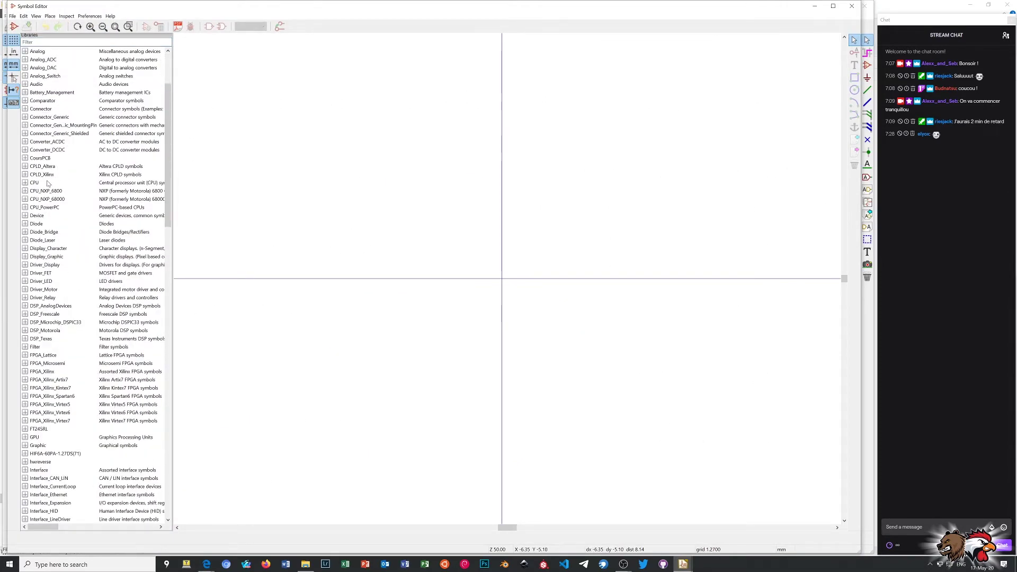
pyautogui.doubleClick(35, 161)
pyautogui.click(46, 167)
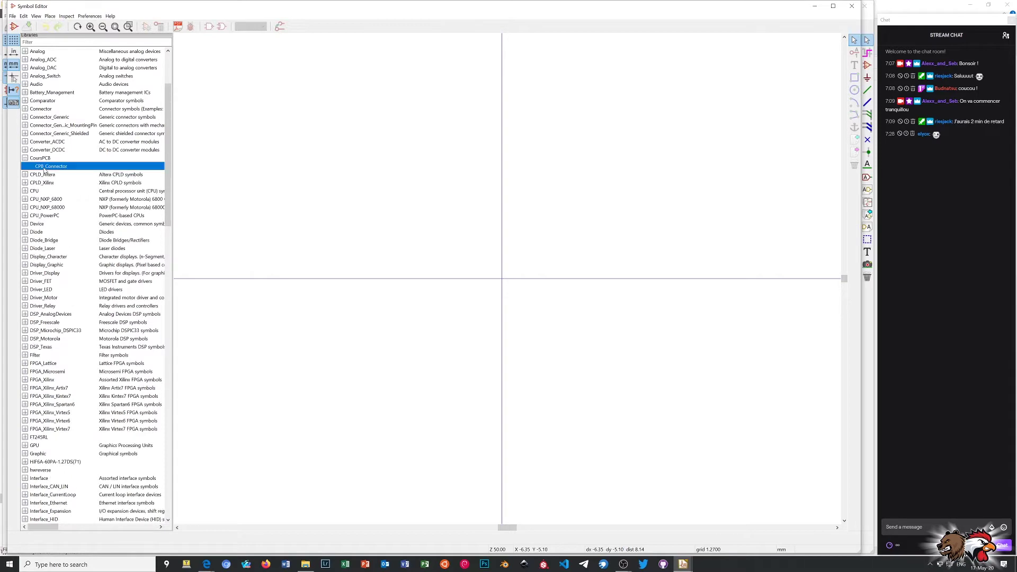
pyautogui.doubleClick(49, 169)
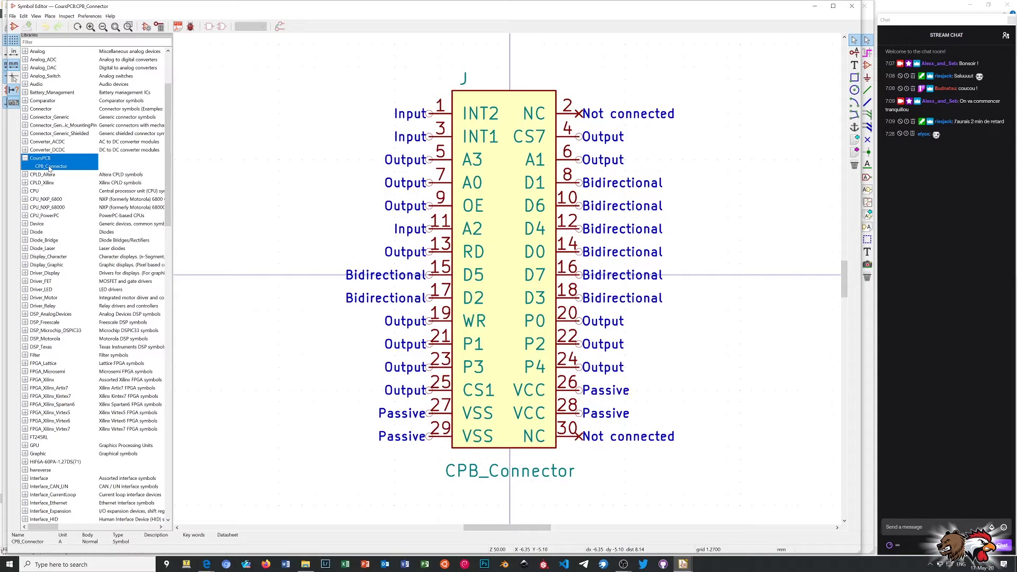
# Set the electrical type of the CPB_Connector symbol's pin 11 (A2) to Output.
pyautogui.doubleClick(471, 229)
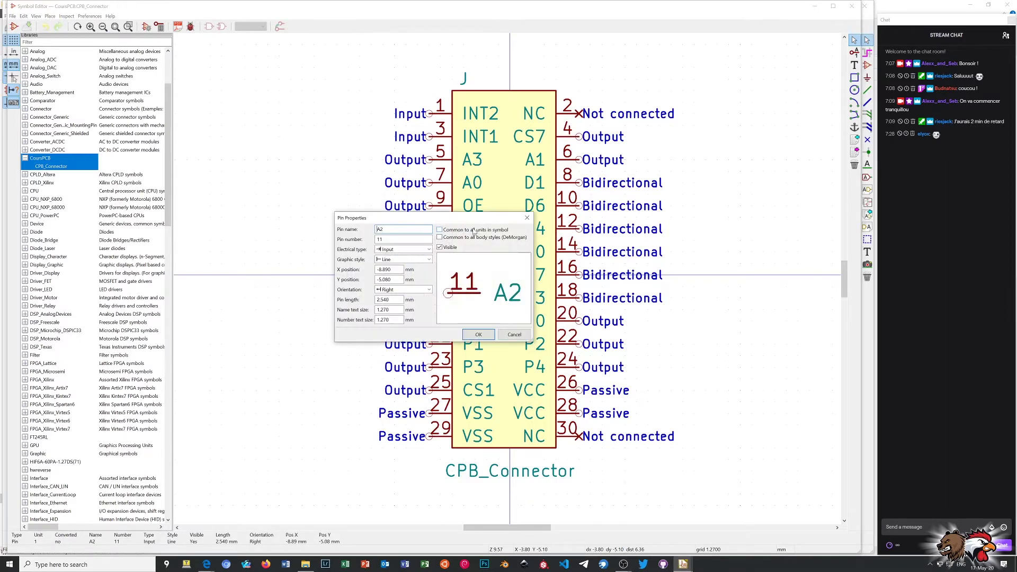
pyautogui.click(428, 249)
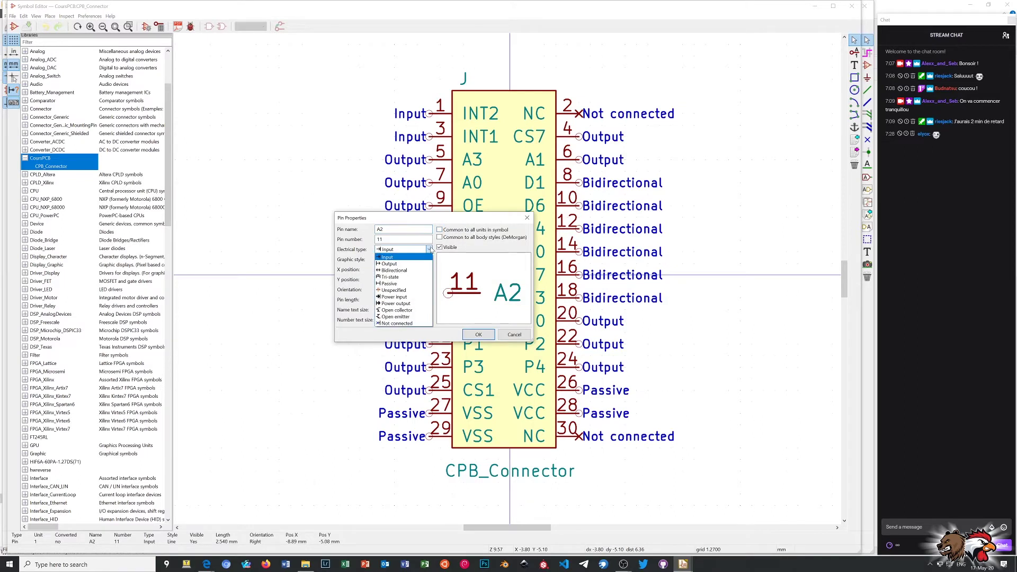
pyautogui.click(393, 263)
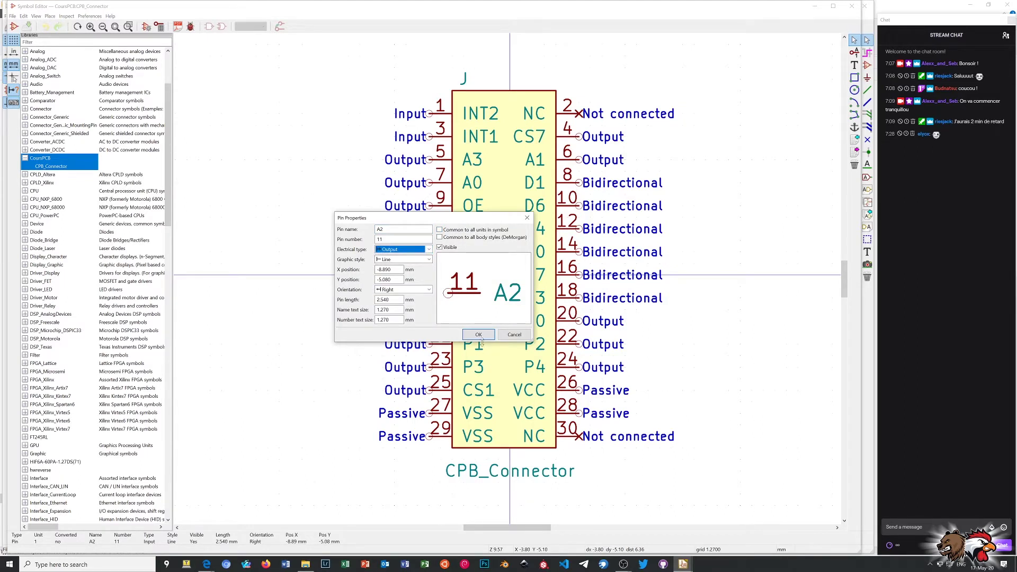
pyautogui.click(479, 335)
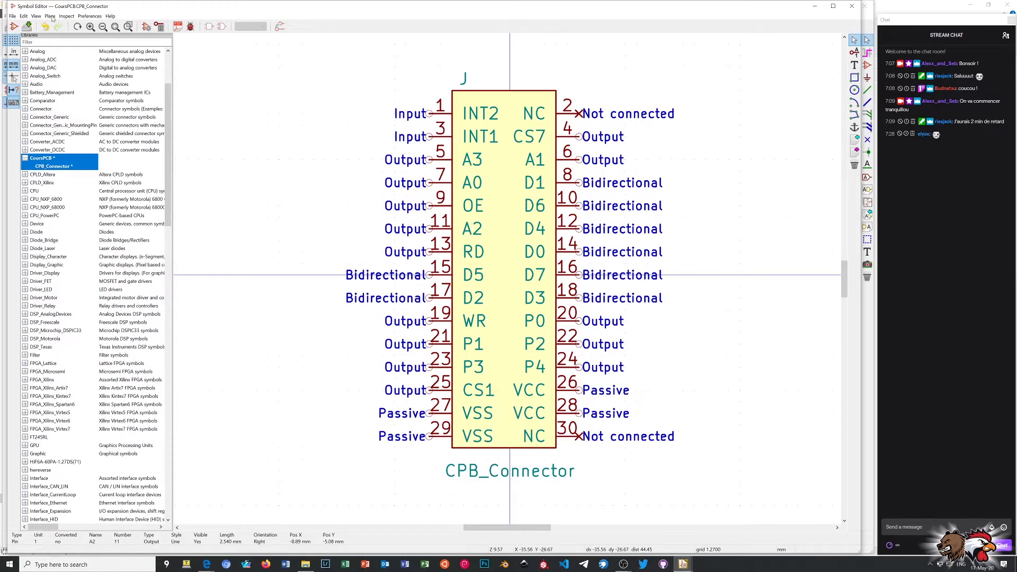
# Save the CoursPCB symbol library, close the Symbol Editor, and save the schematic.
pyautogui.click(27, 26)
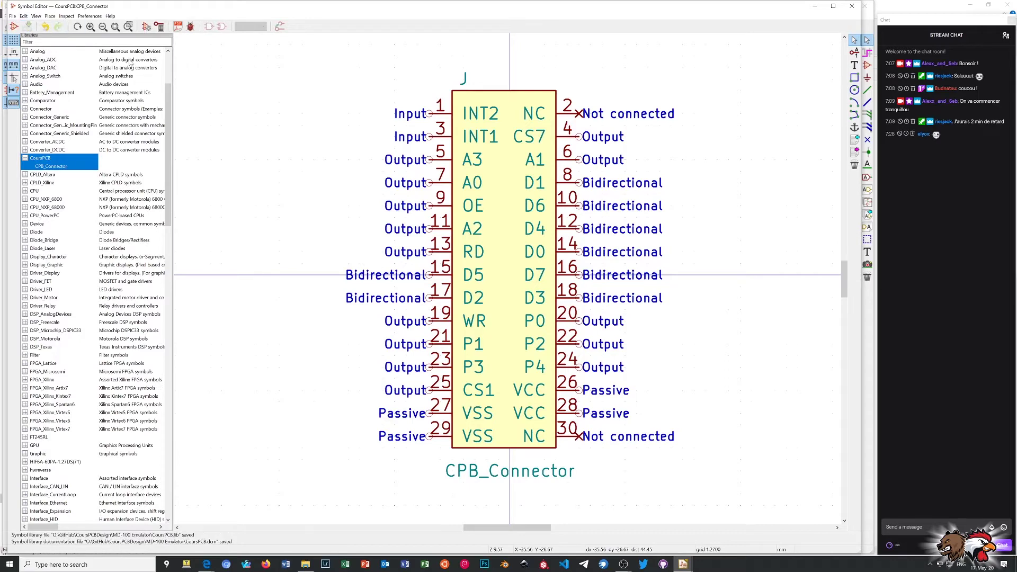
pyautogui.click(852, 7)
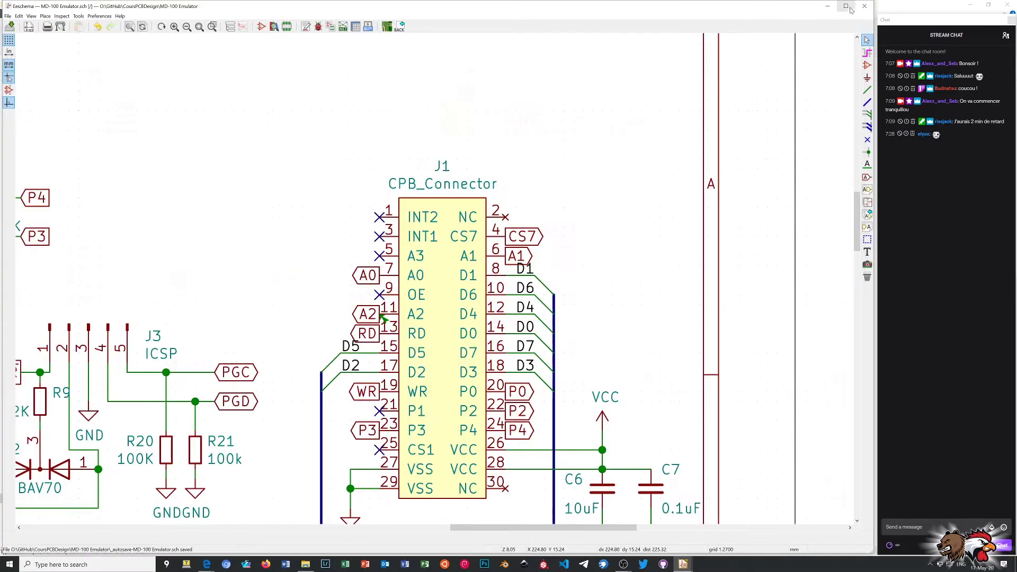
pyautogui.click(9, 30)
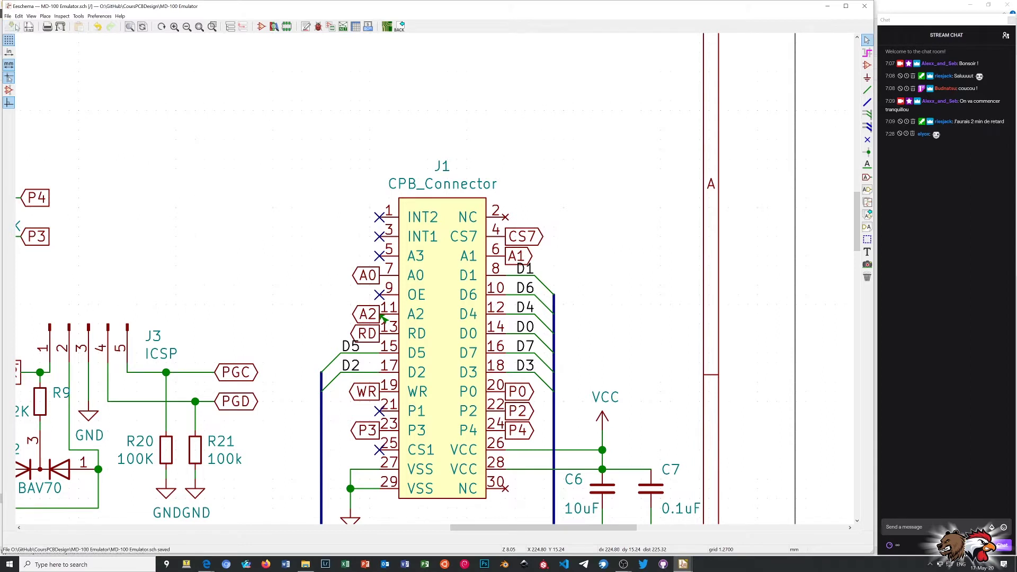
# Delete the remaining ERC marker, rerun the electrical rules check with the corrected connector symbol, and close the checker.
pyautogui.click(319, 27)
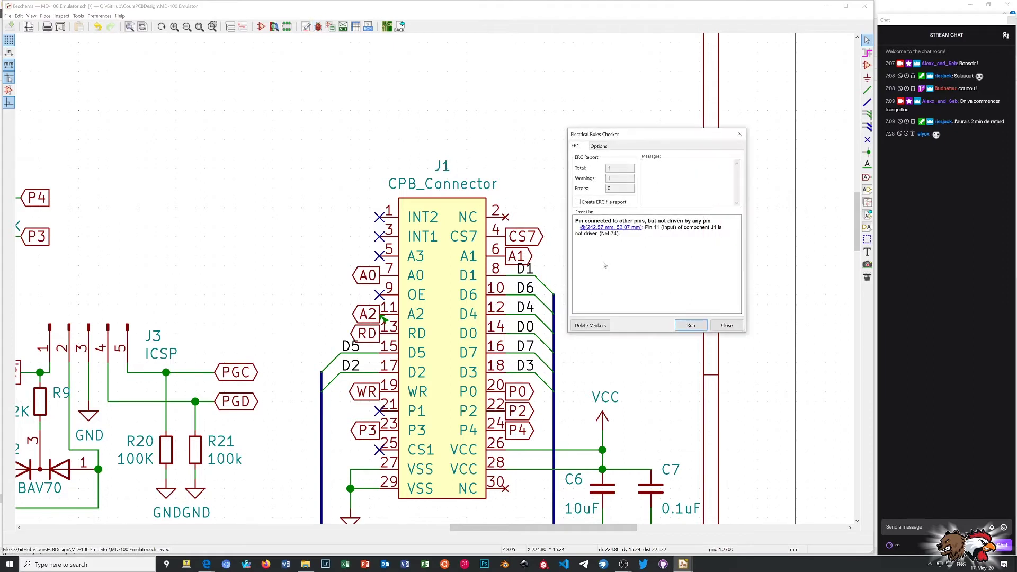
pyautogui.click(602, 325)
pyautogui.click(691, 325)
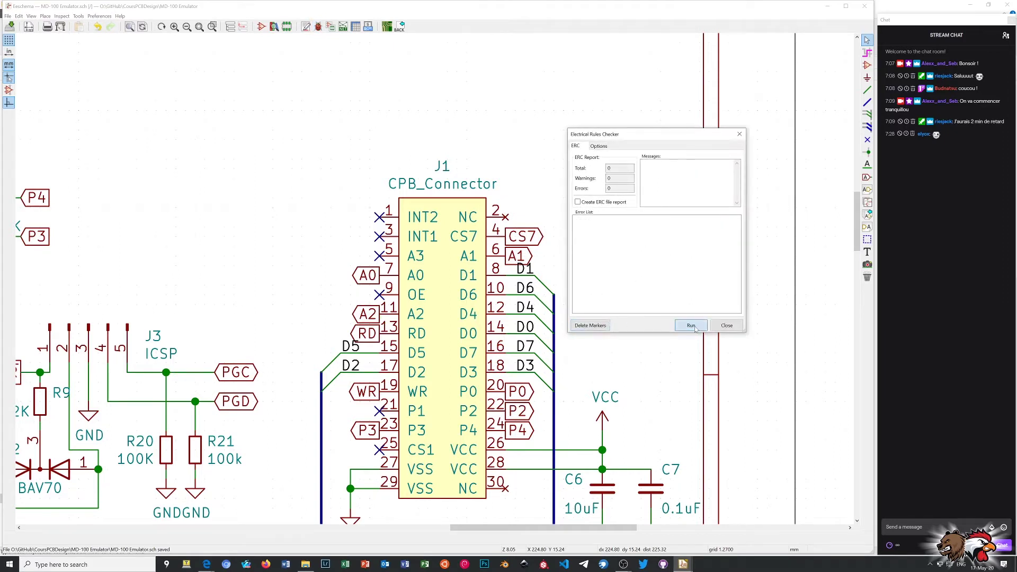
pyautogui.click(727, 326)
pyautogui.scroll(-6, 436, 283)
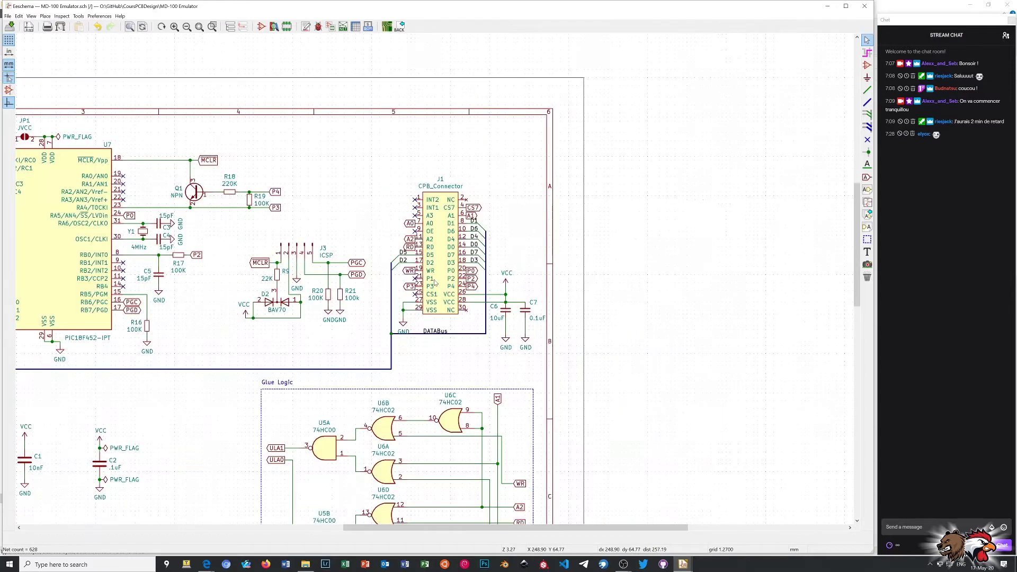
pyautogui.scroll(-1, 418, 280)
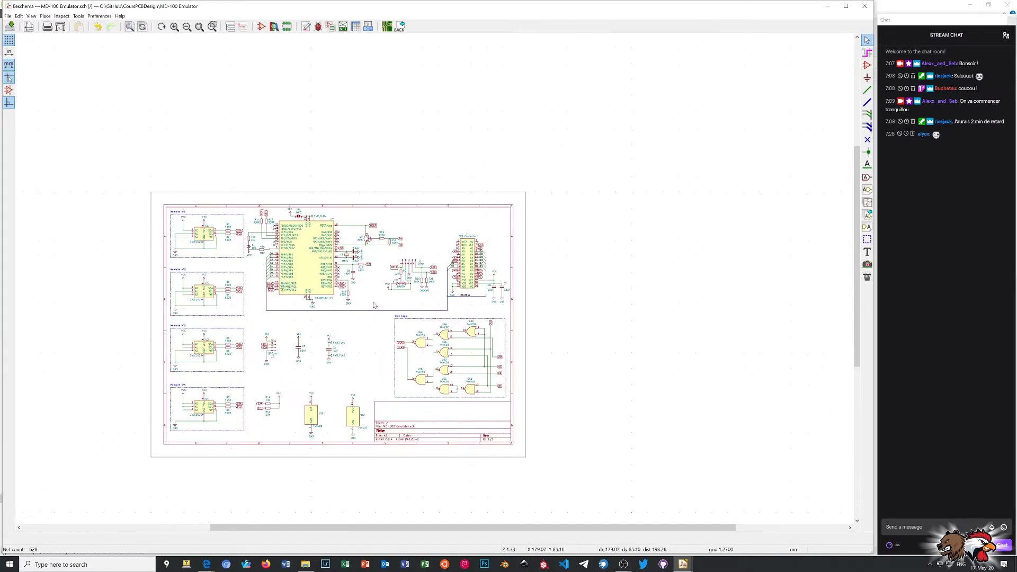
pyautogui.scroll(1, 311, 339)
pyautogui.scroll(1, 435, 282)
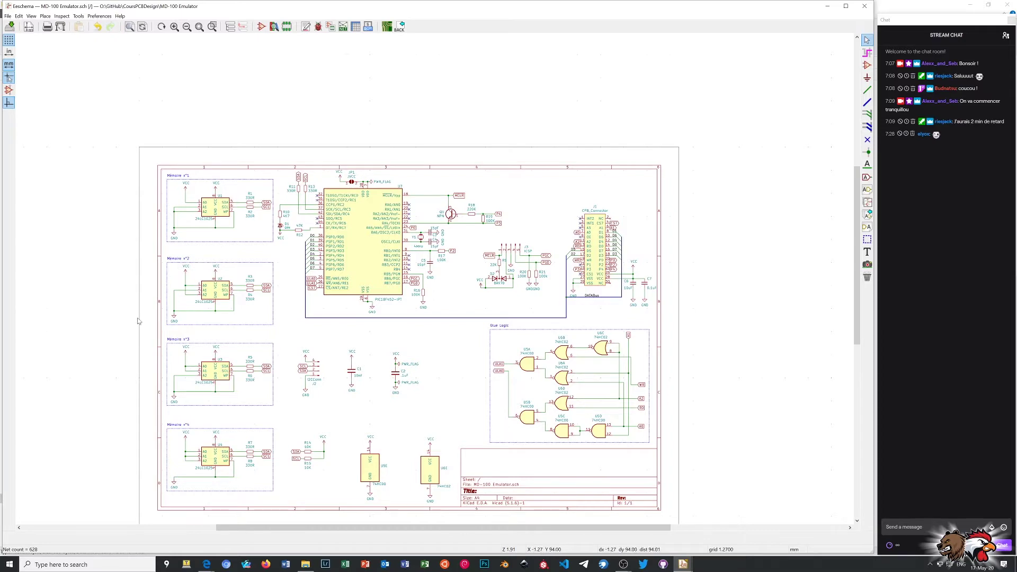
# Switch to File Explorer and open the 24lc1025.pdf datasheet from the docs folder of CoursPCBDesign.
pyautogui.scroll(-3, 138, 321)
pyautogui.scroll(5, 434, 280)
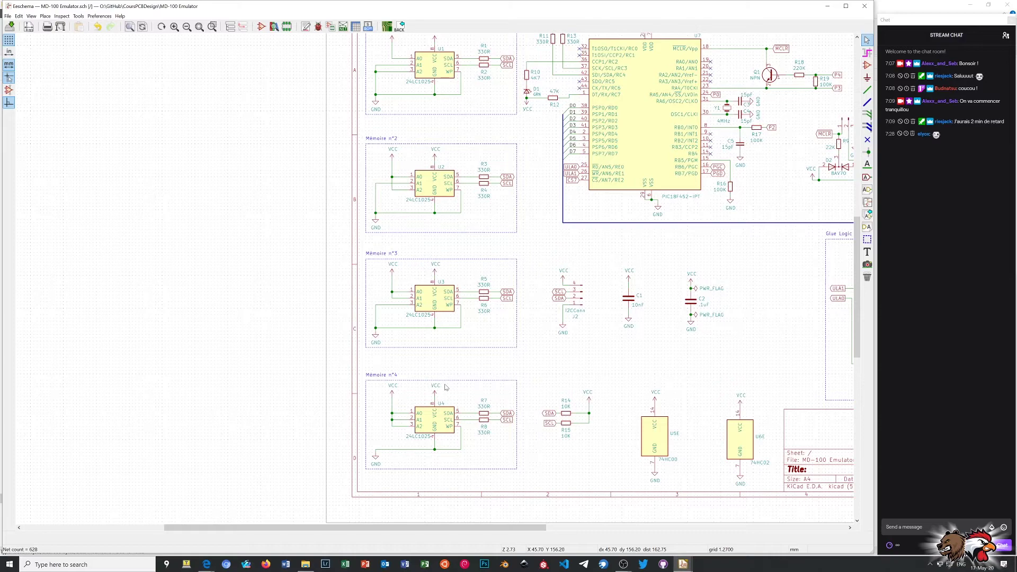
pyautogui.click(306, 565)
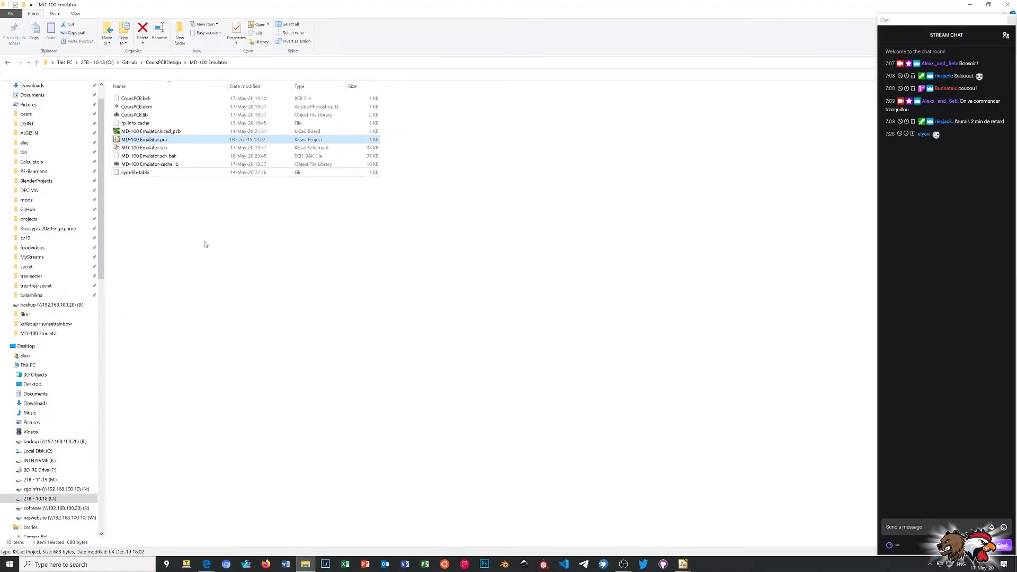
pyautogui.click(163, 62)
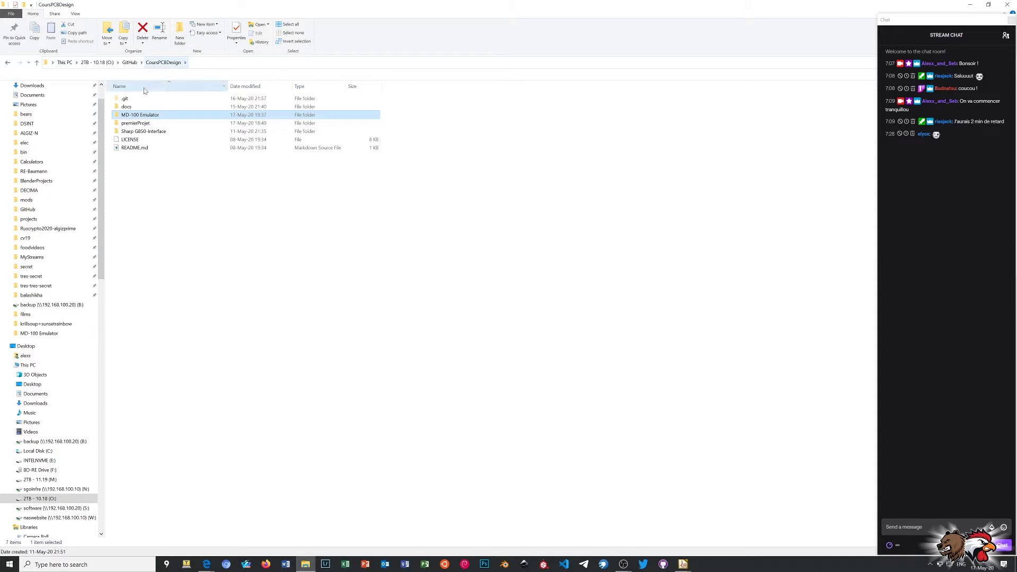
pyautogui.doubleClick(129, 108)
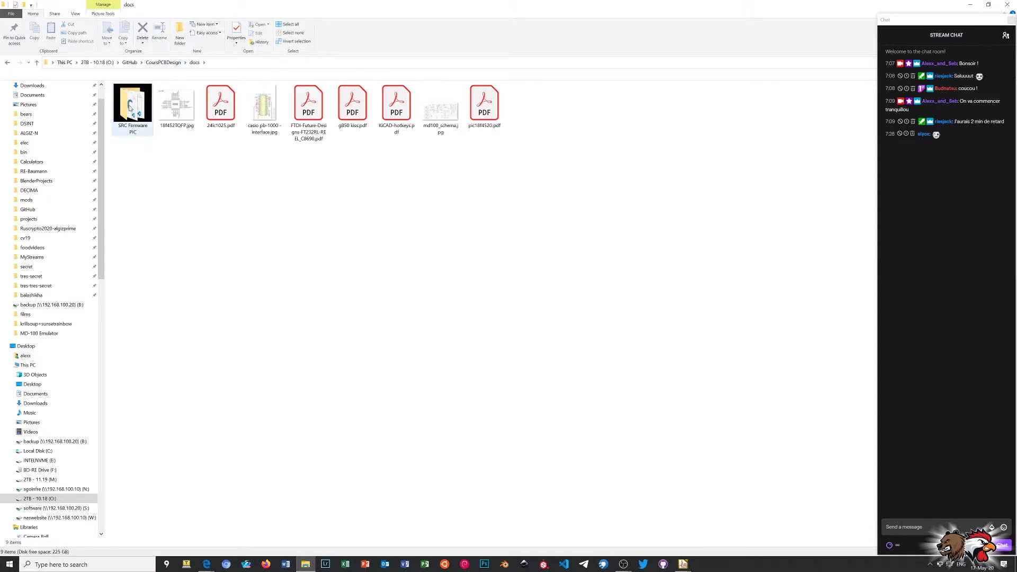
pyautogui.doubleClick(219, 110)
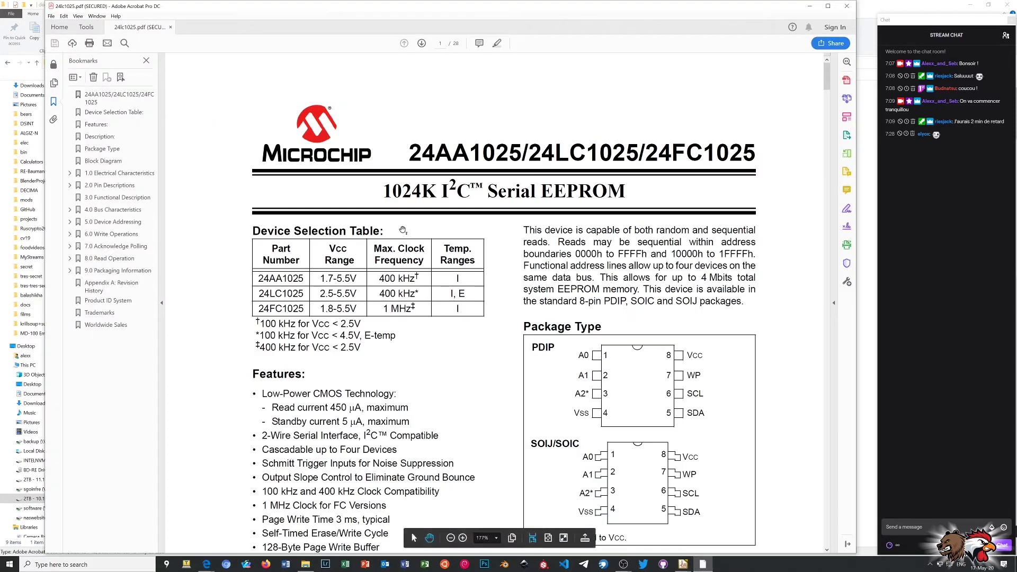
# Check the A2 pin's required connection in the datasheet's pin function table, close the datasheet, and return to the schematic in Eeschema.
pyautogui.scroll(-2, 419, 225)
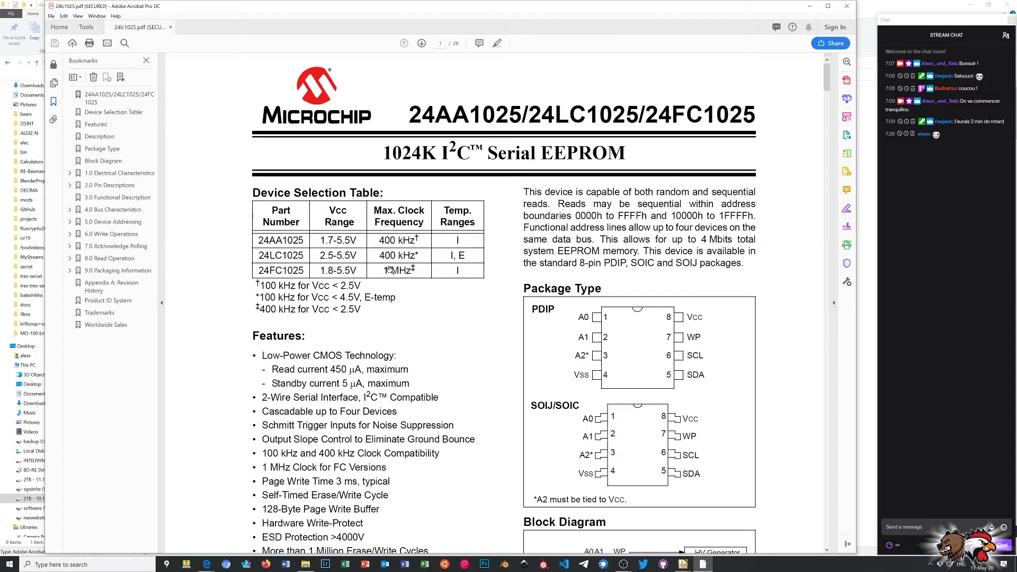
pyautogui.scroll(-15, 389, 270)
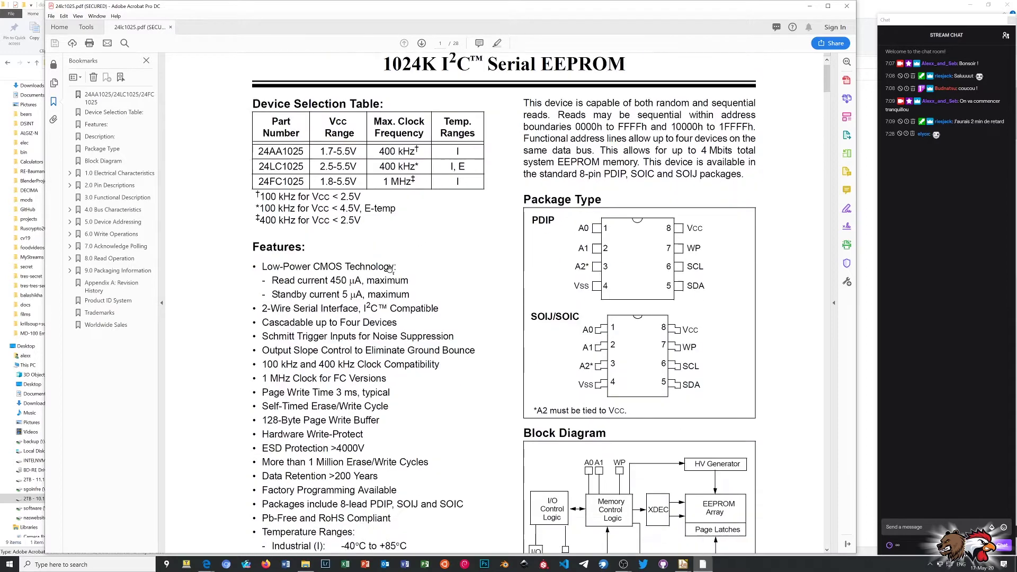
pyautogui.scroll(-20, 389, 270)
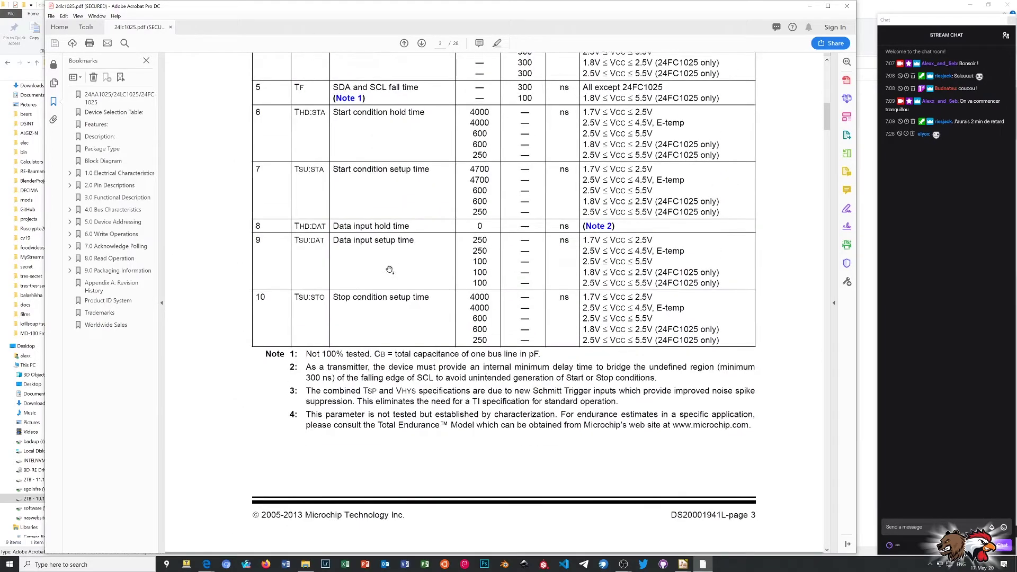
pyautogui.scroll(-10, 390, 270)
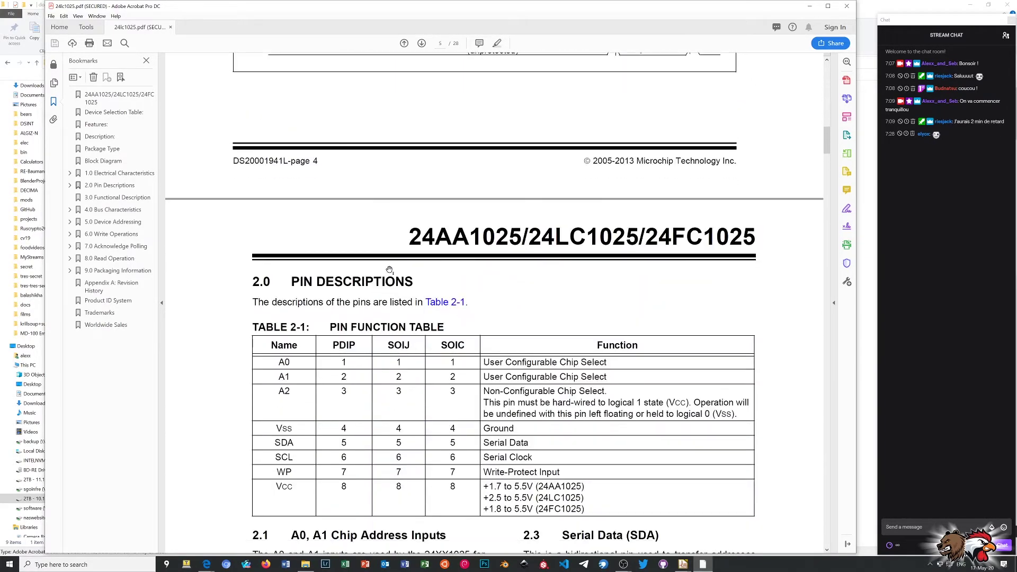
pyautogui.scroll(-5, 389, 270)
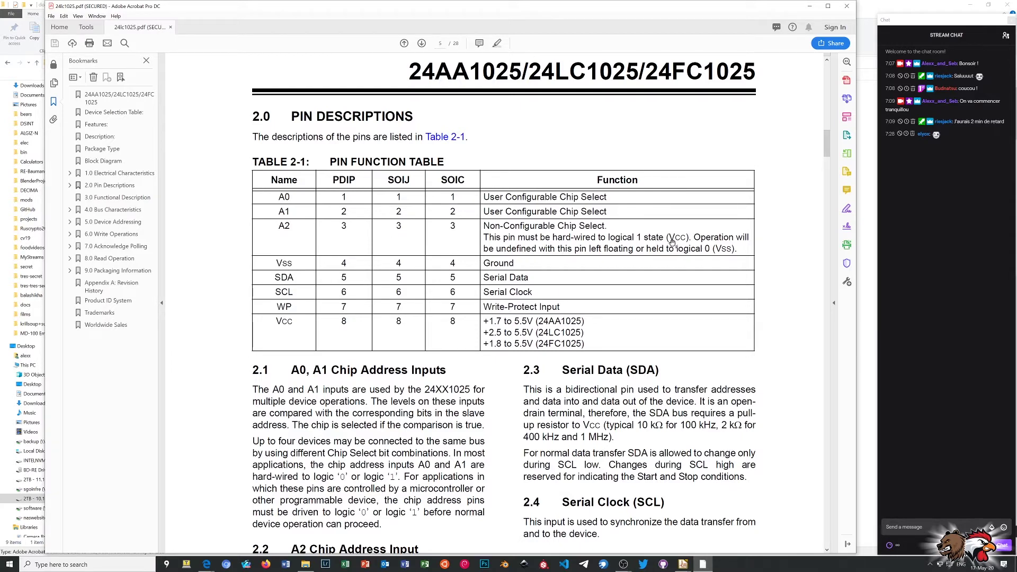
pyautogui.click(849, 7)
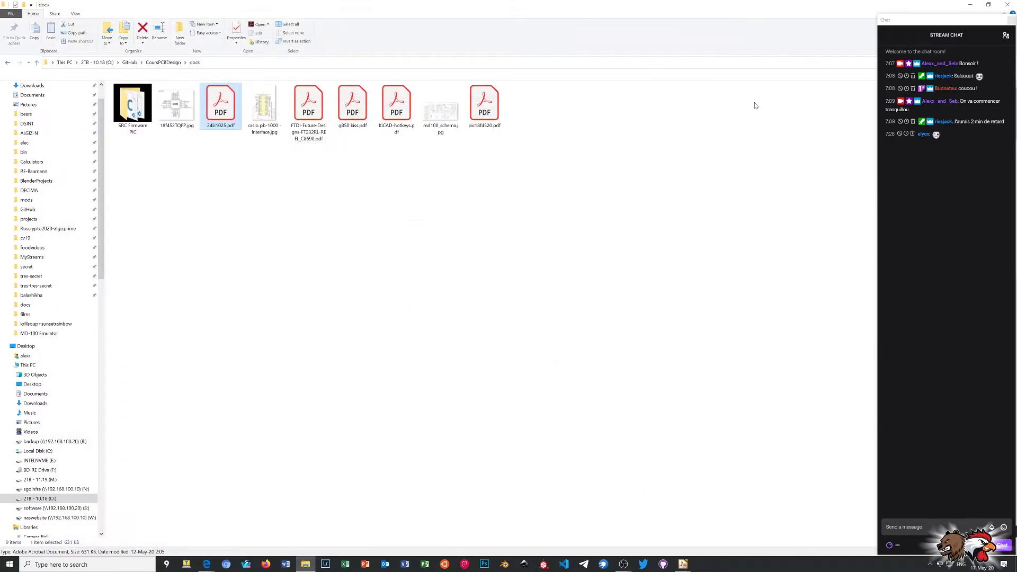
pyautogui.click(972, 5)
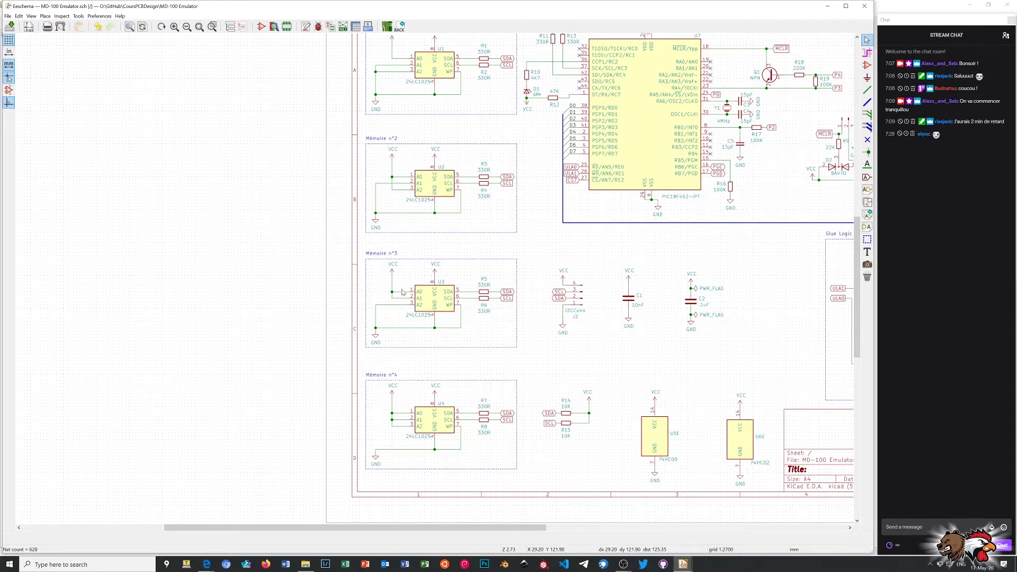
# Delete the wire connecting the A2 pin of U1 to GND in the Mémoire n°1 block.
pyautogui.scroll(1, 384, 206)
pyautogui.scroll(-1, 444, 297)
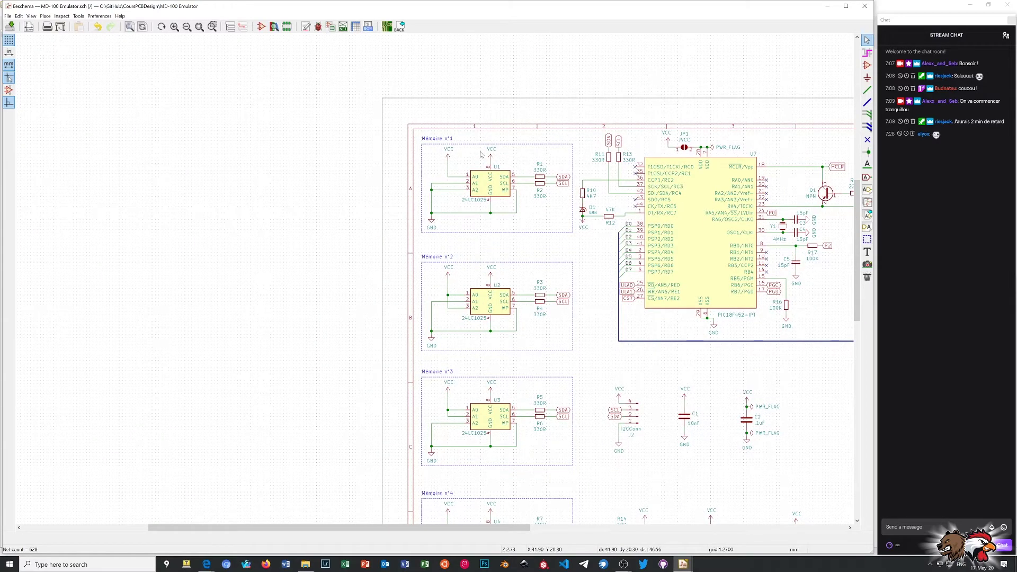
pyautogui.scroll(3, 469, 196)
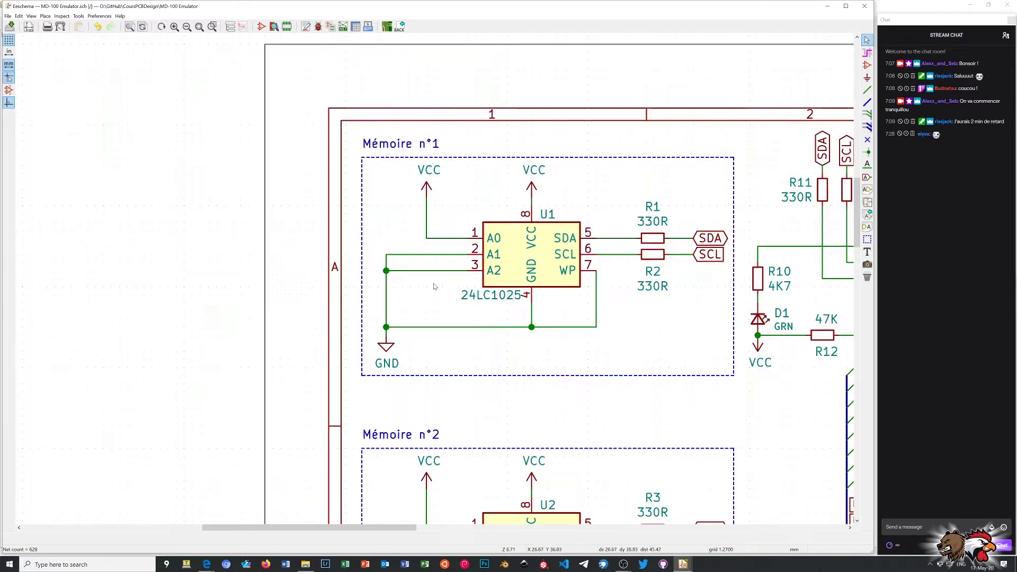
pyautogui.moveTo(449, 225); pyautogui.dragTo(441, 283)
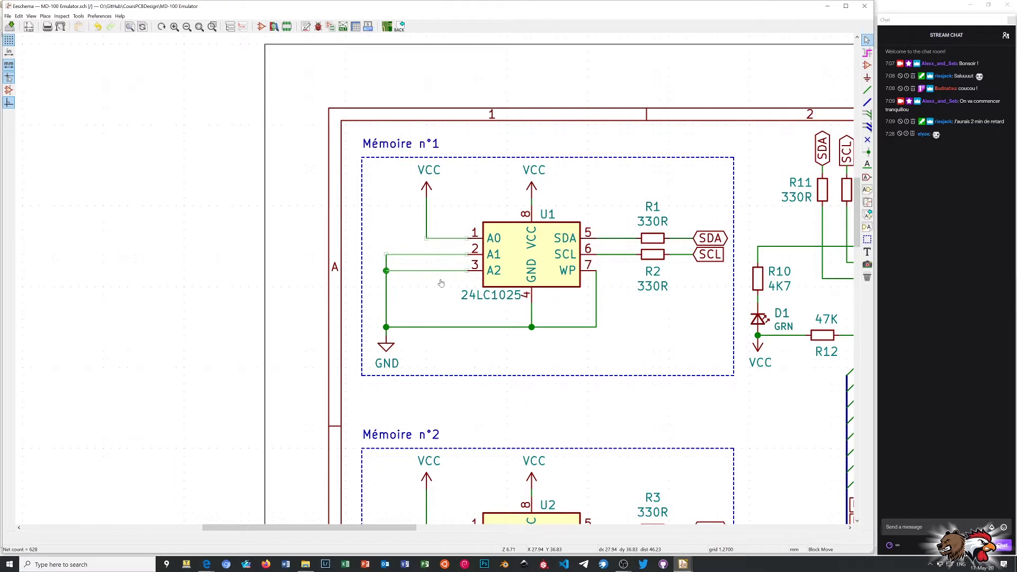
pyautogui.click(443, 279)
pyautogui.press('Delete')
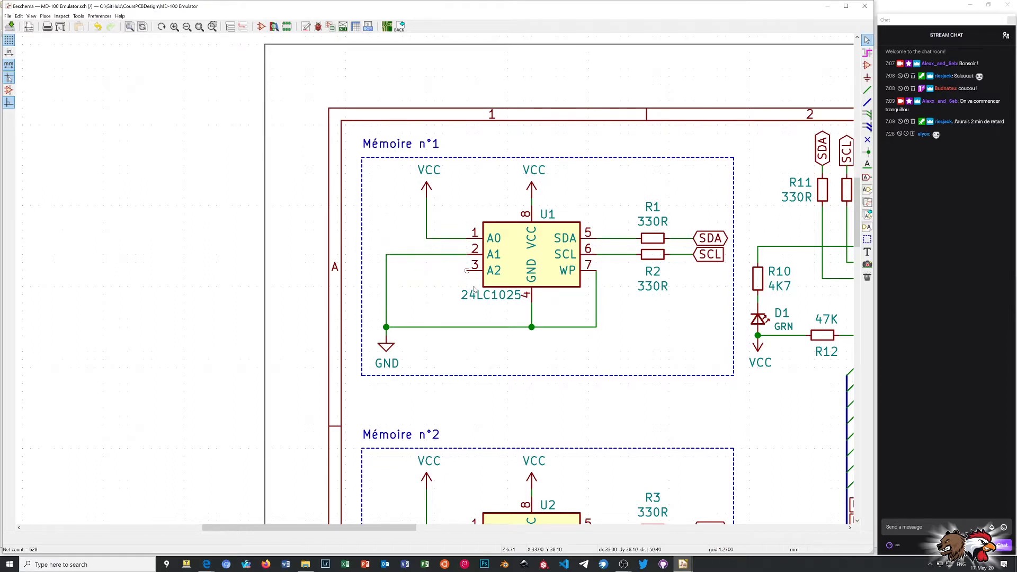
# Extend U1's GND wire up toward the A0 pin and wire the A2 pin to VCC.
pyautogui.click(867, 91)
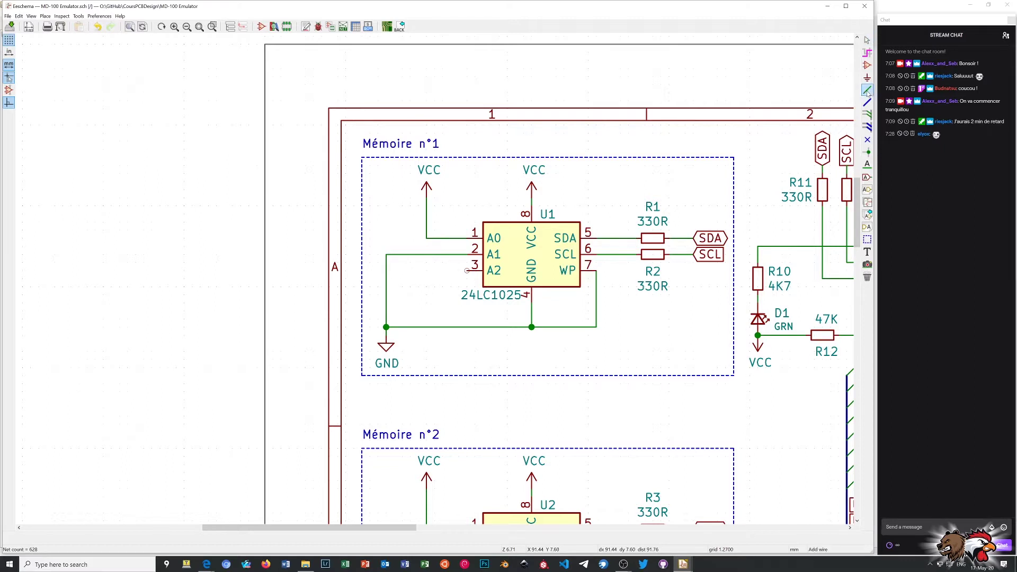
pyautogui.click(386, 238)
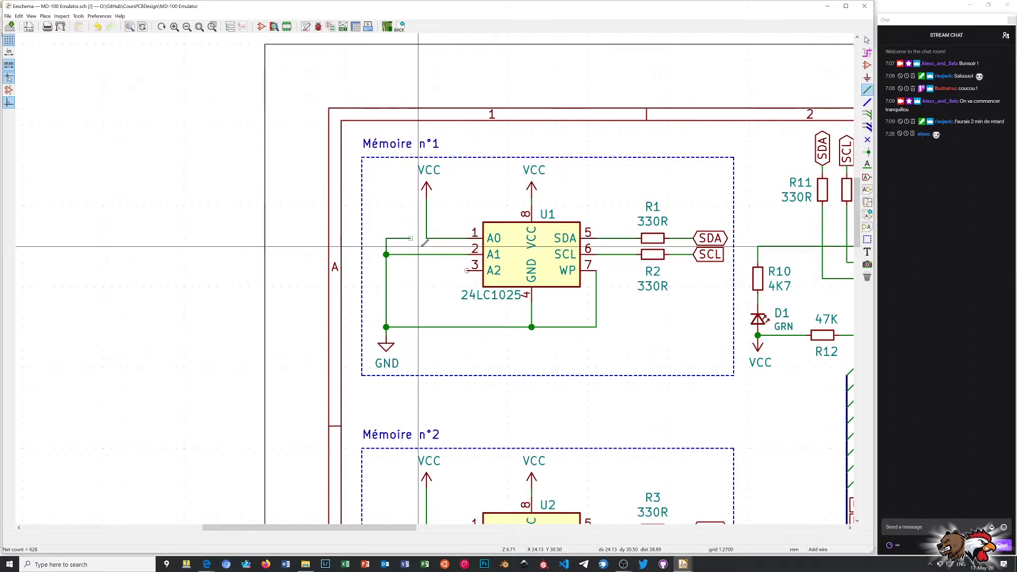
pyautogui.click(426, 238)
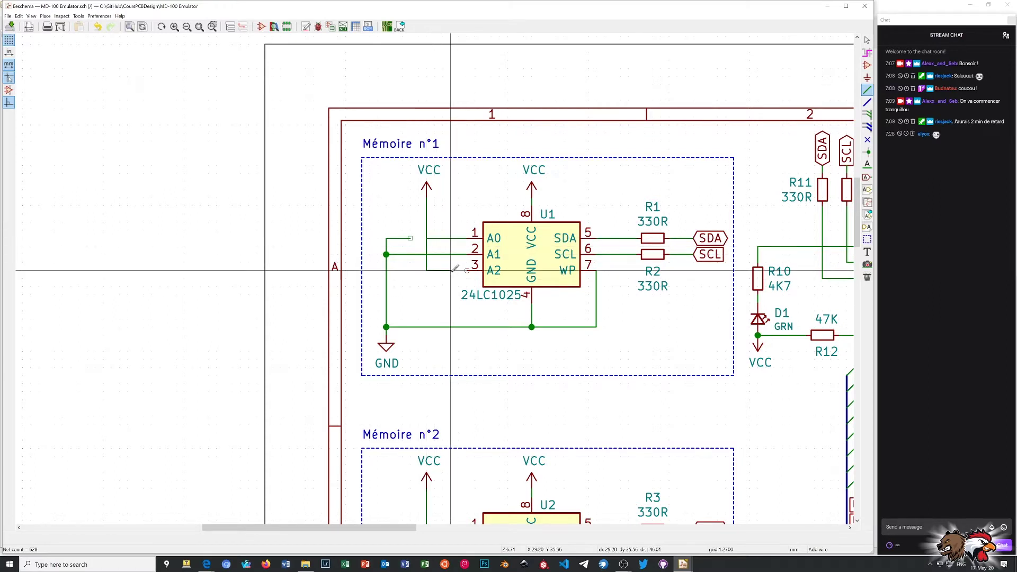
pyautogui.click(468, 271)
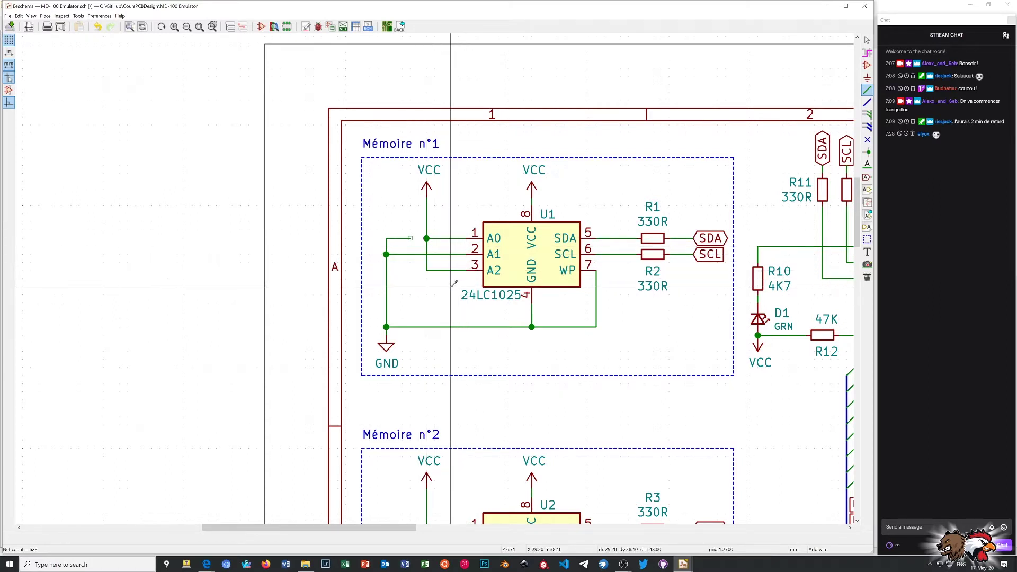
pyautogui.rightClick(451, 286)
pyautogui.click(465, 293)
# Delete the wire between U1's A0 pin and VCC, and connect A0 to the GND wire instead.
pyautogui.moveTo(442, 223); pyautogui.dragTo(451, 243)
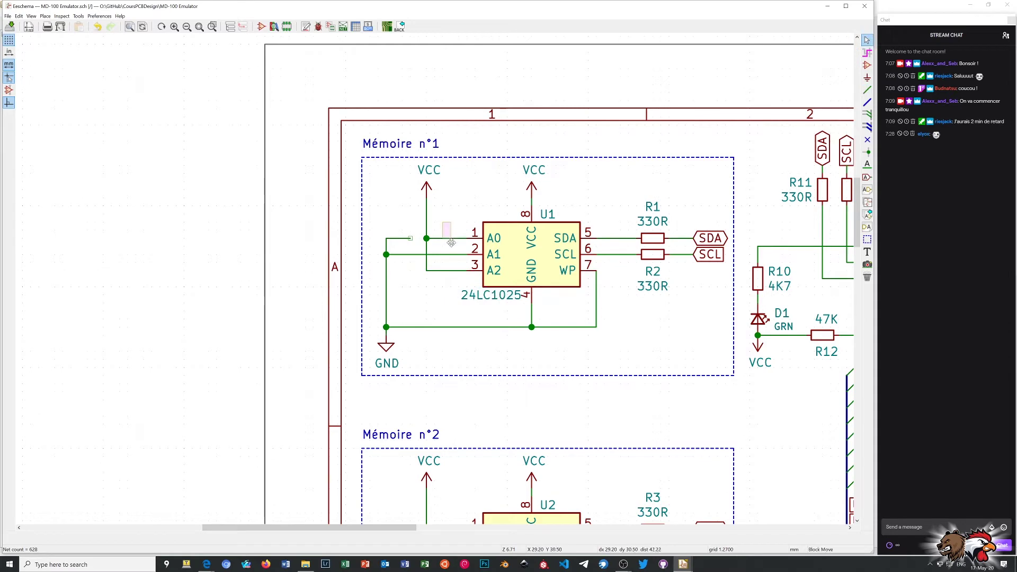
pyautogui.press('Delete')
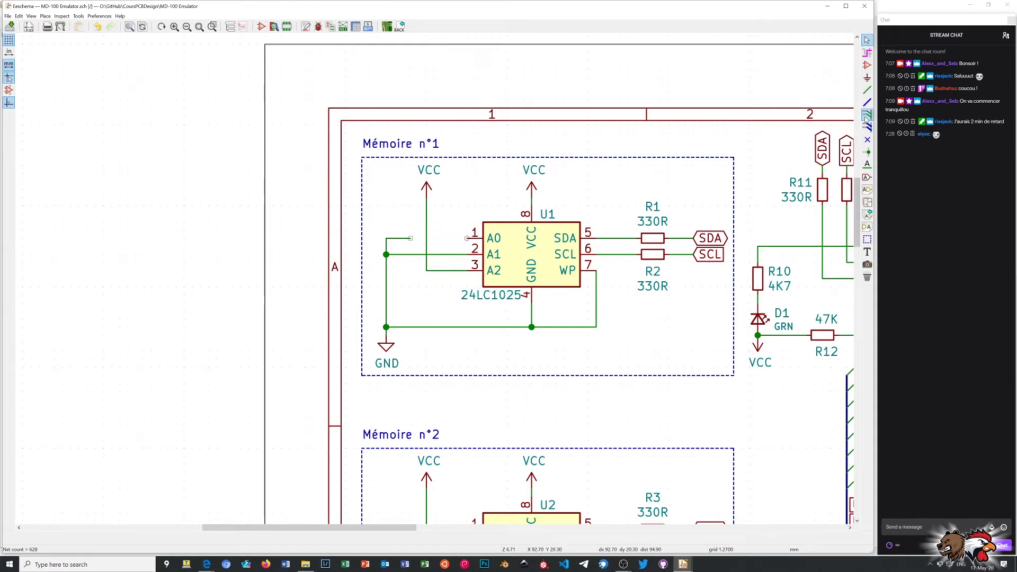
pyautogui.click(867, 91)
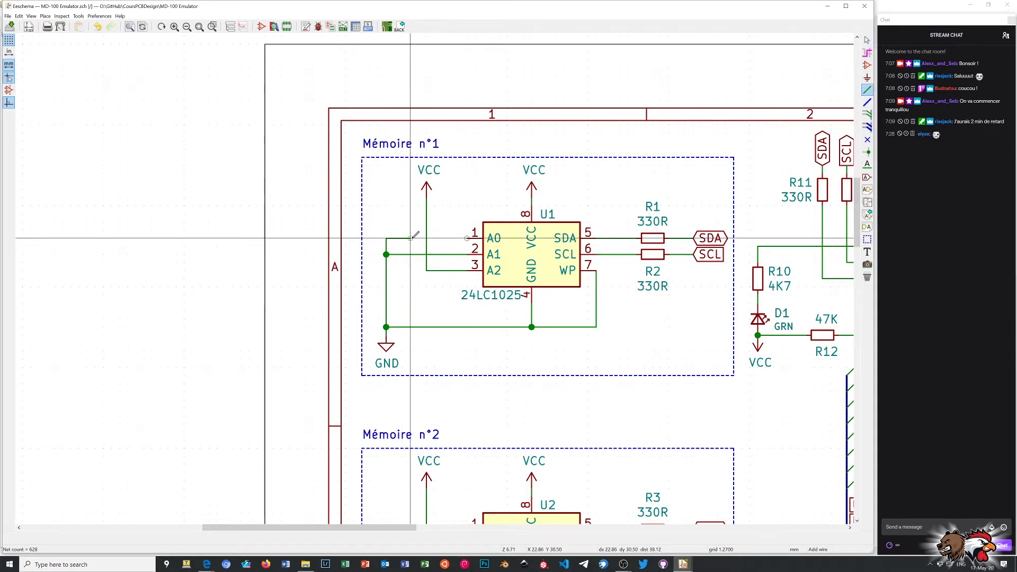
pyautogui.click(410, 238)
pyautogui.click(467, 238)
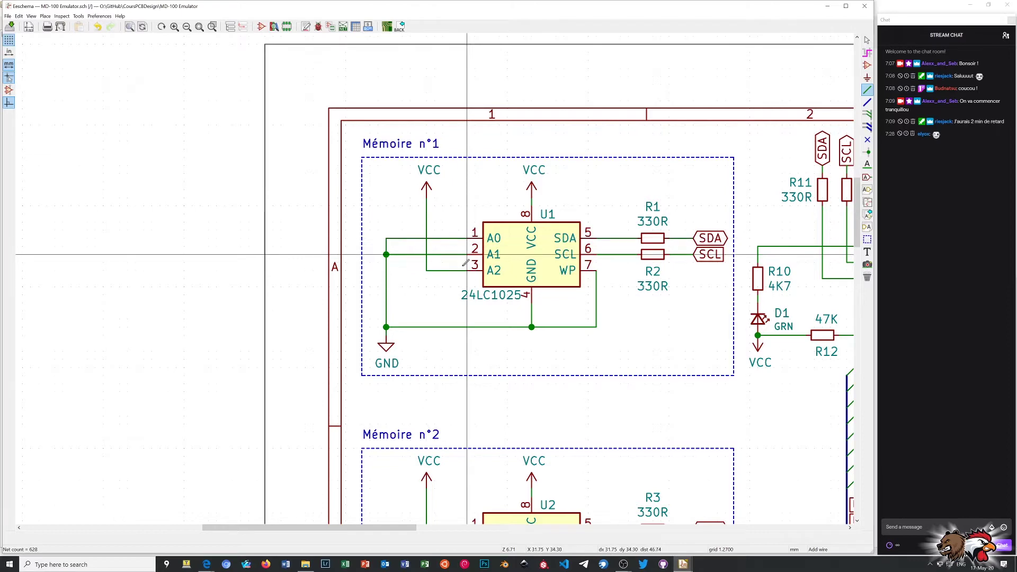
# Extend U3's VCC wire from the A1 pin down to the A2 pin in the Mémoire n°3 block.
pyautogui.scroll(-4, 428, 272)
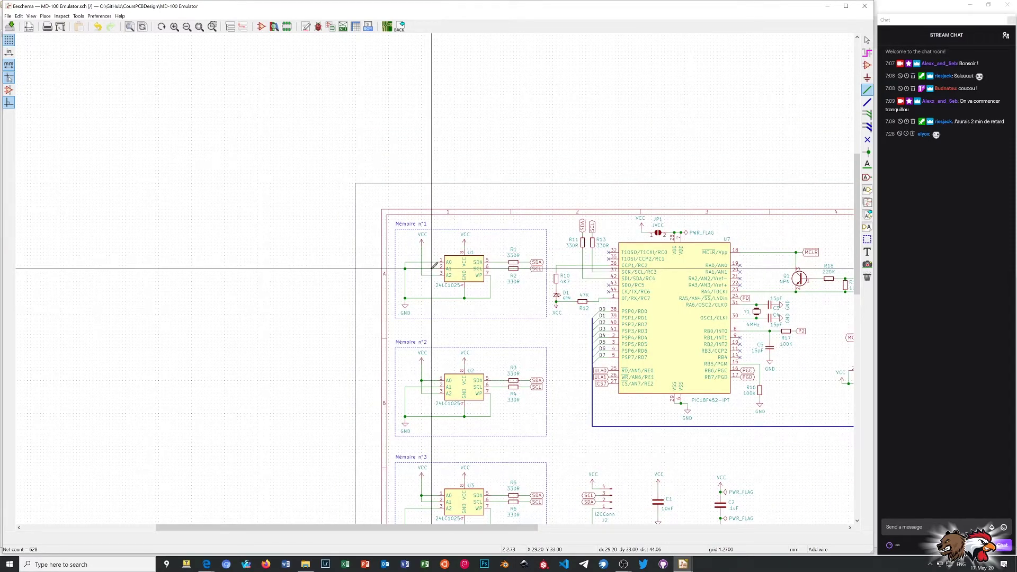
pyautogui.scroll(-1, 433, 280)
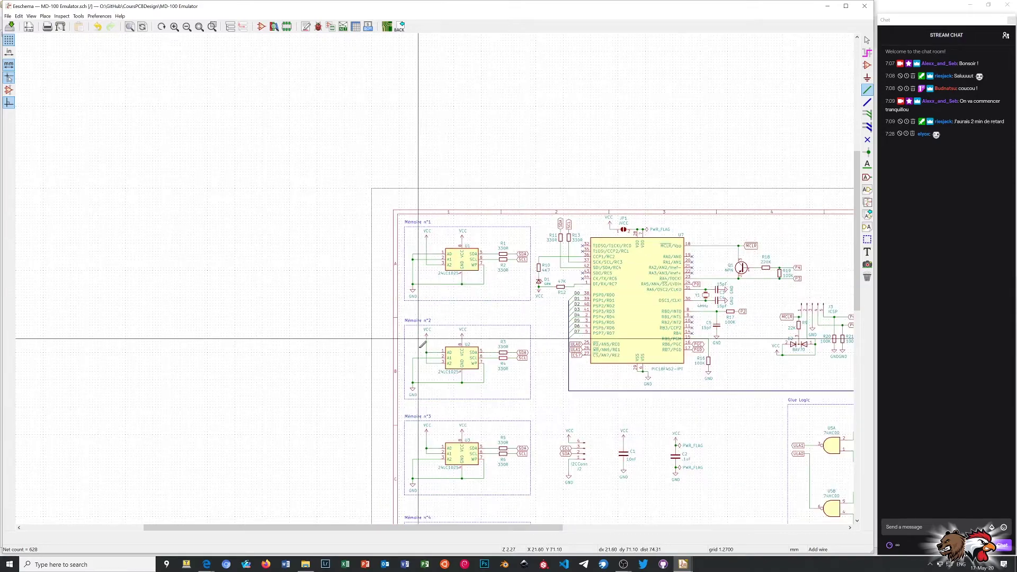
pyautogui.scroll(1, 419, 339)
pyautogui.scroll(1, 438, 274)
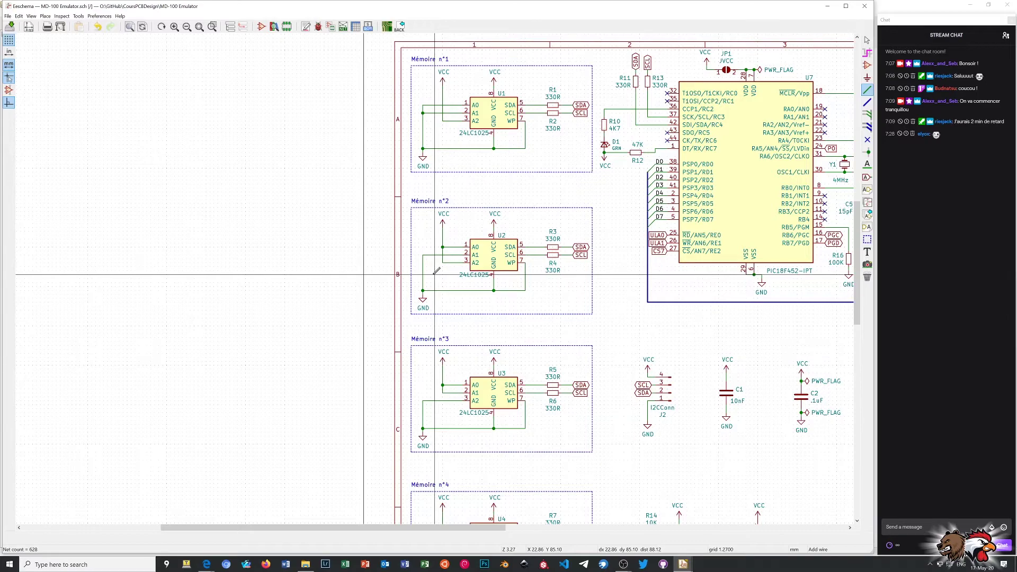
pyautogui.scroll(-3, 435, 274)
pyautogui.scroll(3, 436, 284)
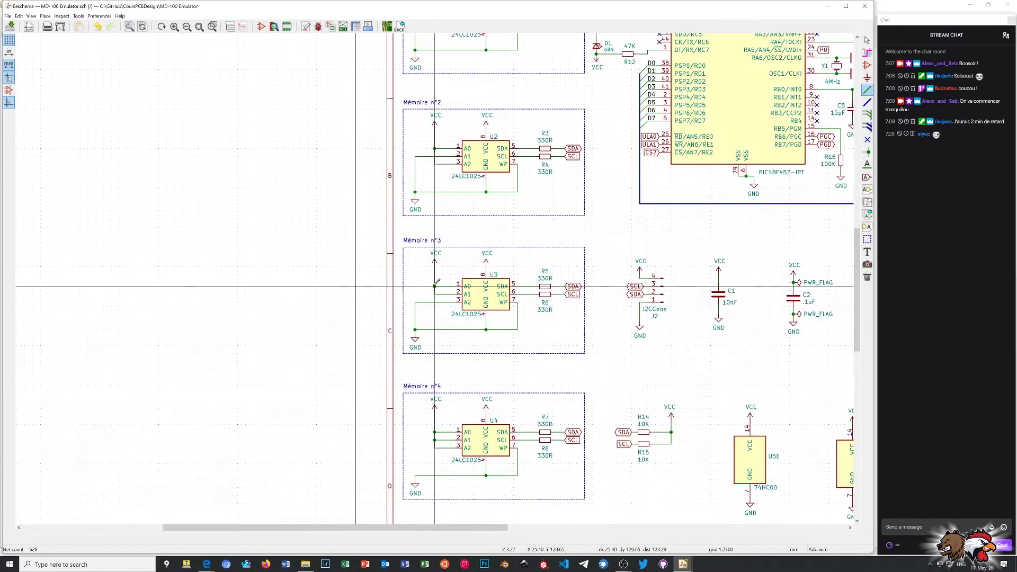
pyautogui.scroll(1, 436, 285)
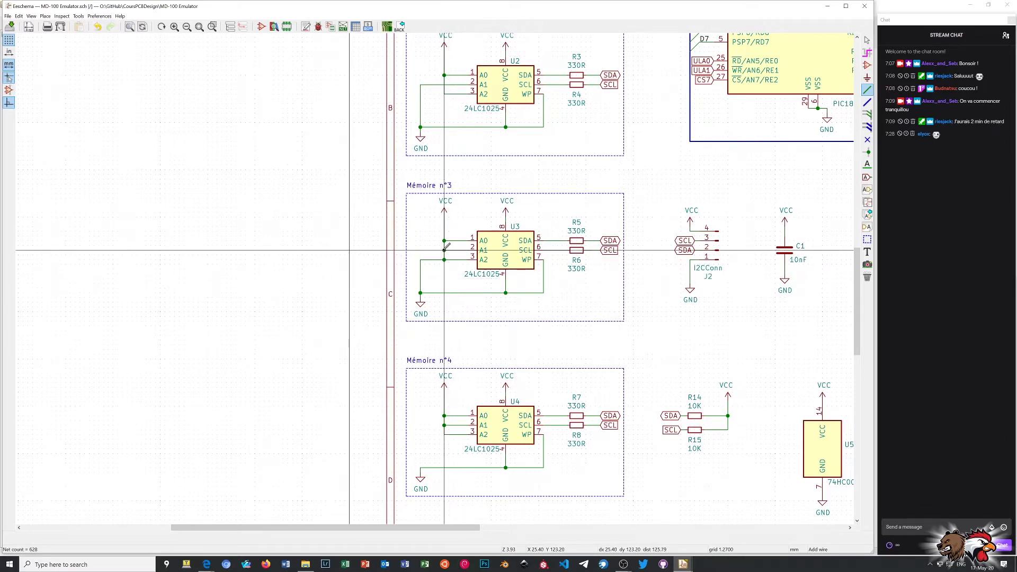
pyautogui.rightClick(454, 275)
pyautogui.click(474, 282)
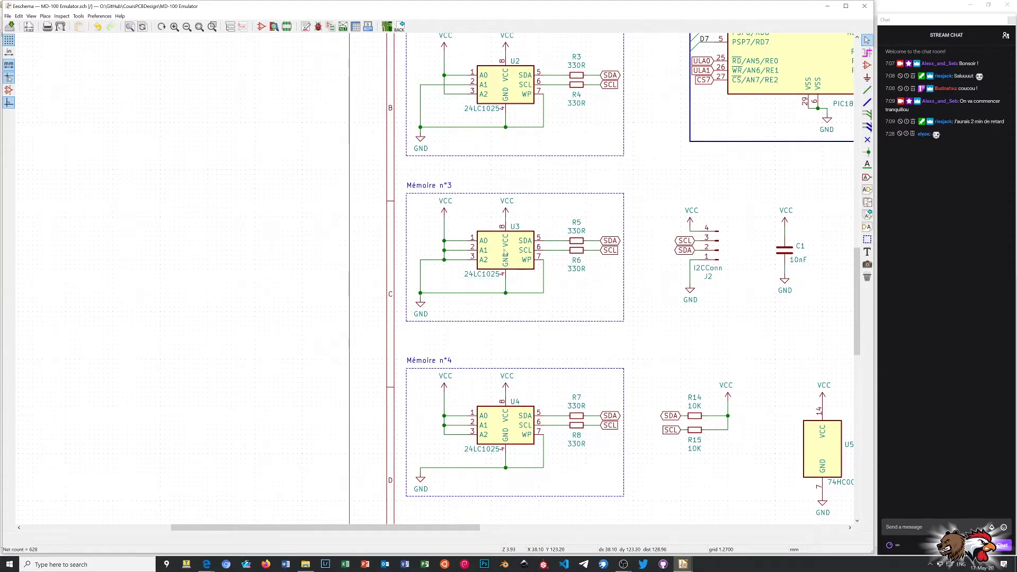
# Delete the wire between U3's A0 pin and VCC, and wire A0 to GND.
pyautogui.moveTo(454, 231); pyautogui.dragTo(459, 239)
pyautogui.press('Delete')
pyautogui.scroll(-3, 436, 282)
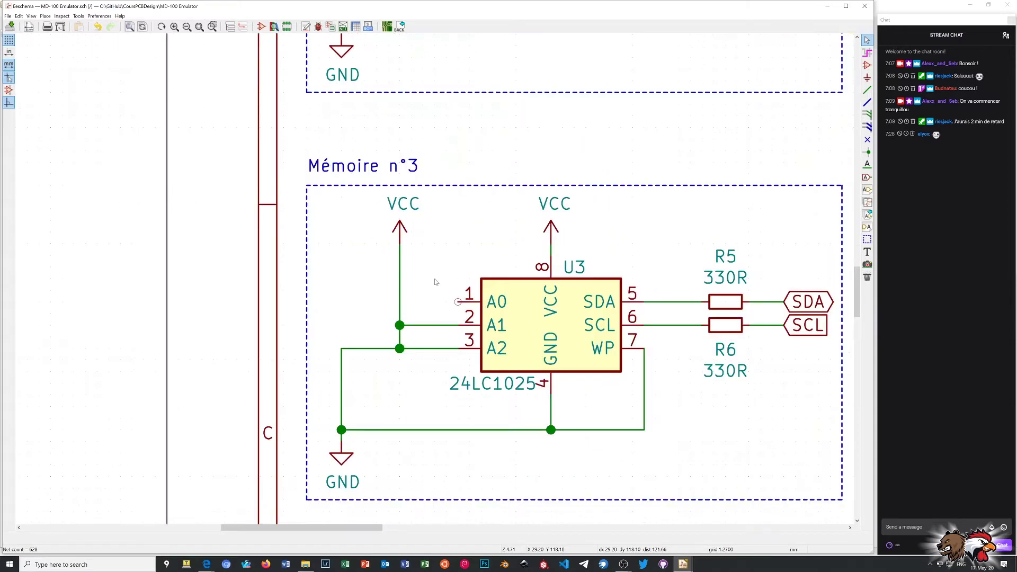
pyautogui.scroll(3, 435, 281)
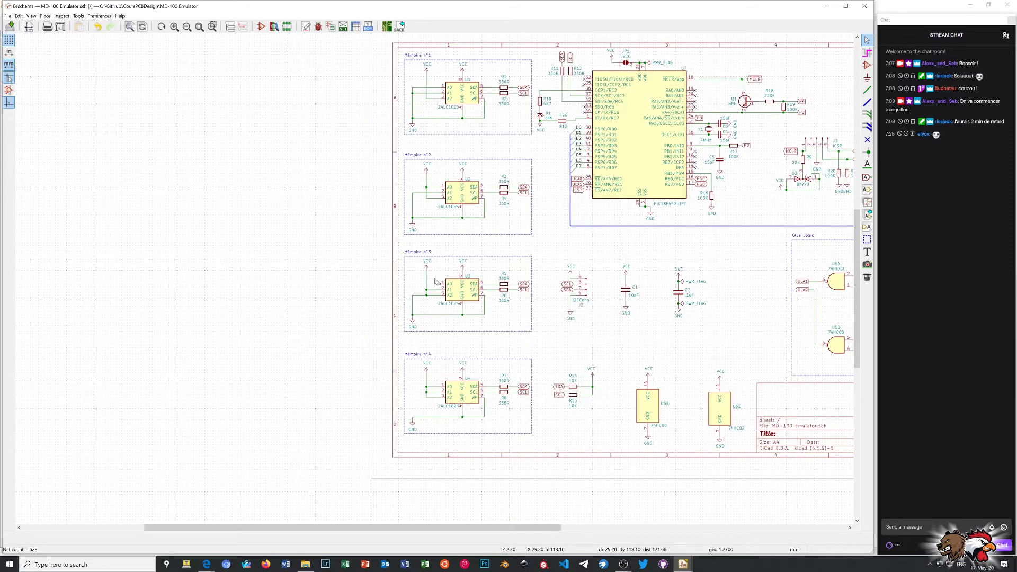
pyautogui.press('w')
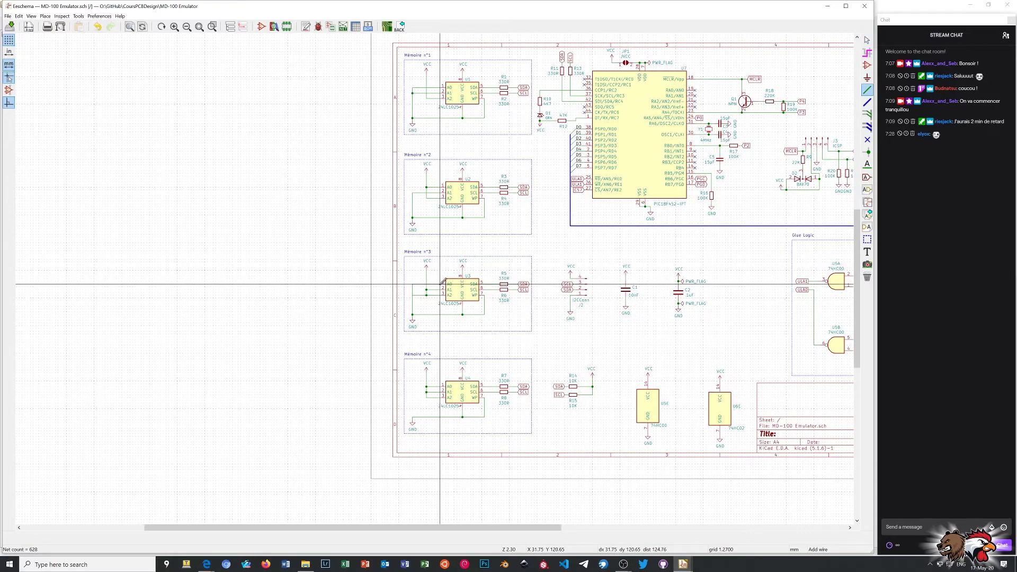
pyautogui.scroll(4, 431, 307)
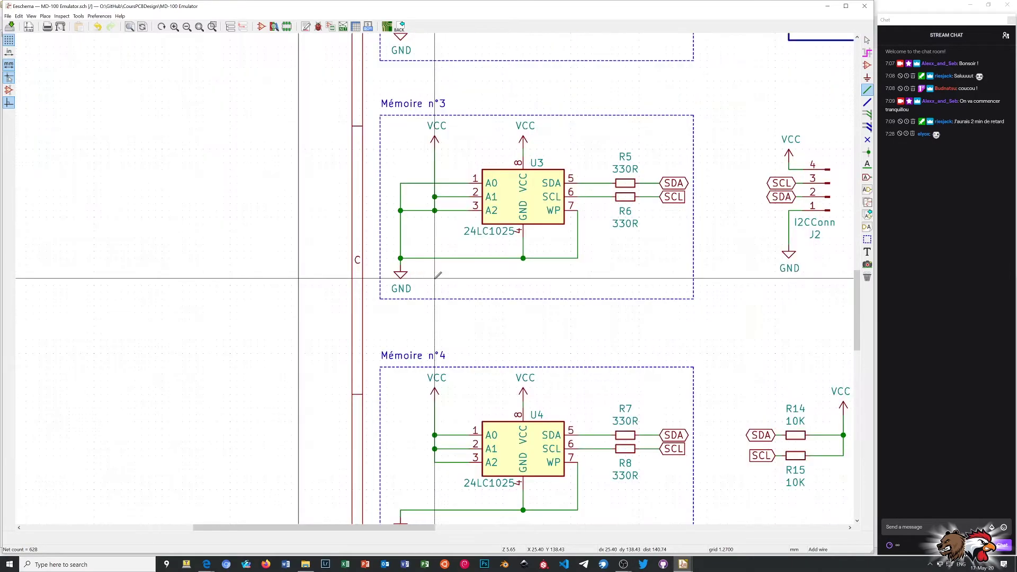
# Delete the wire segment linking U3's A2 pin to the GND wire in the Mémoire n°3 block.
pyautogui.rightClick(446, 238)
pyautogui.click(456, 237)
pyautogui.moveTo(415, 202); pyautogui.dragTo(422, 222)
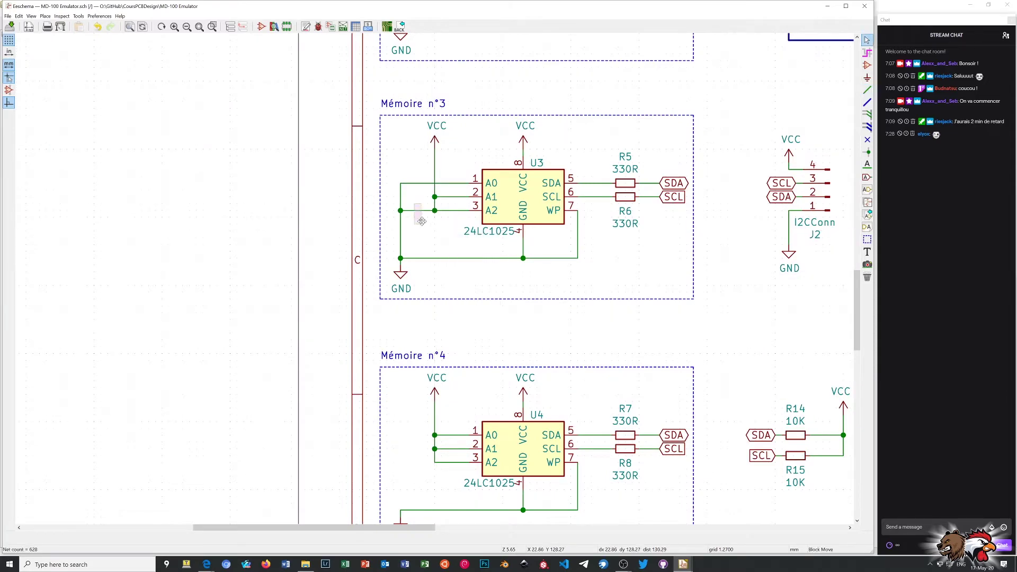
pyautogui.press('Delete')
# Save the MD-100 Emulator schematic with the rewired memory blocks.
pyautogui.scroll(-1, 435, 282)
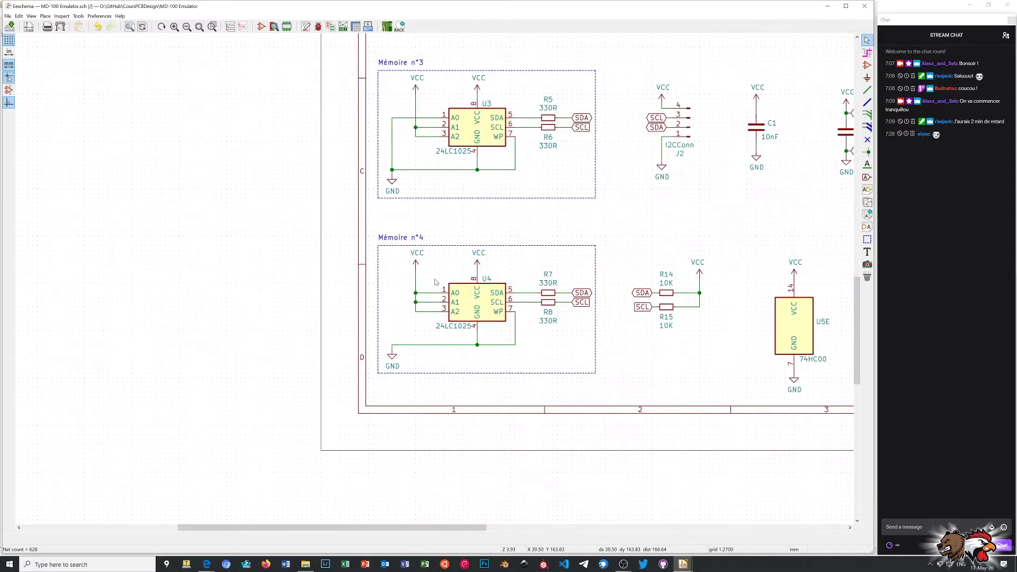
pyautogui.scroll(-1, 435, 282)
pyautogui.scroll(-2, 447, 314)
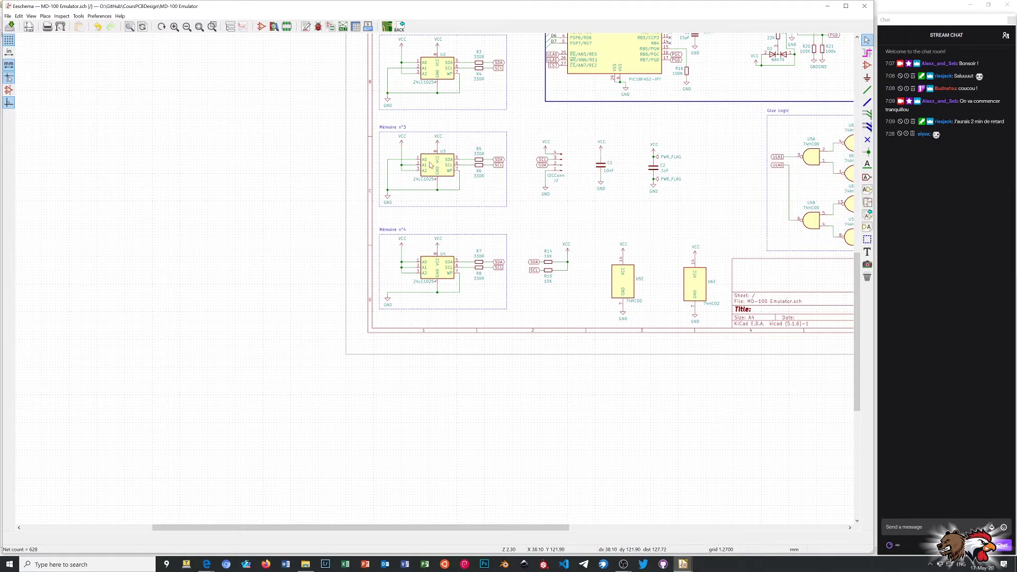
pyautogui.scroll(-1, 426, 106)
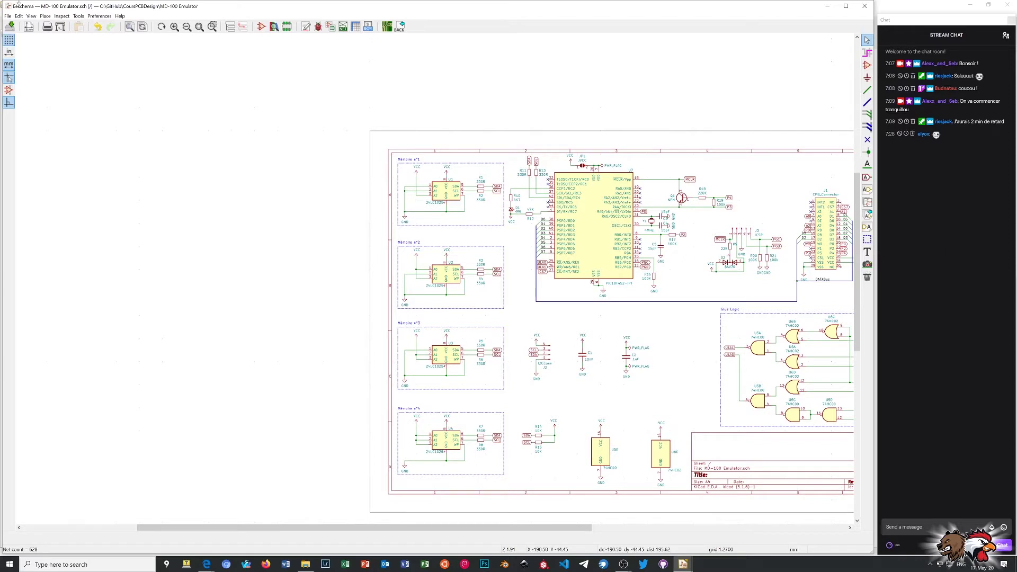
pyautogui.click(9, 26)
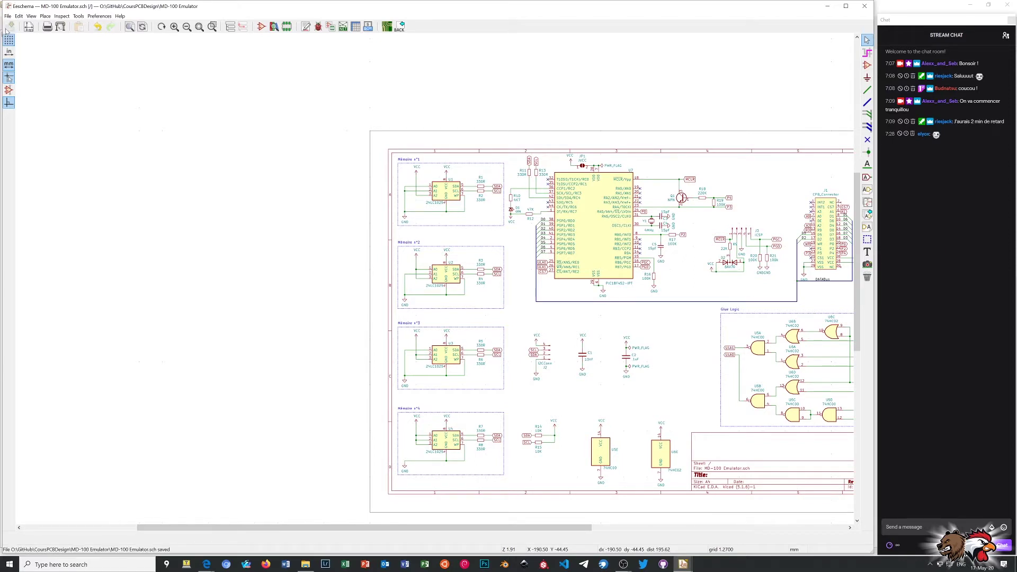
# Flip the I2CConn connector J2 vertically so pin 1 meets VCC and pin 4 meets GND, keeping it at its wires.
pyautogui.scroll(3, 424, 209)
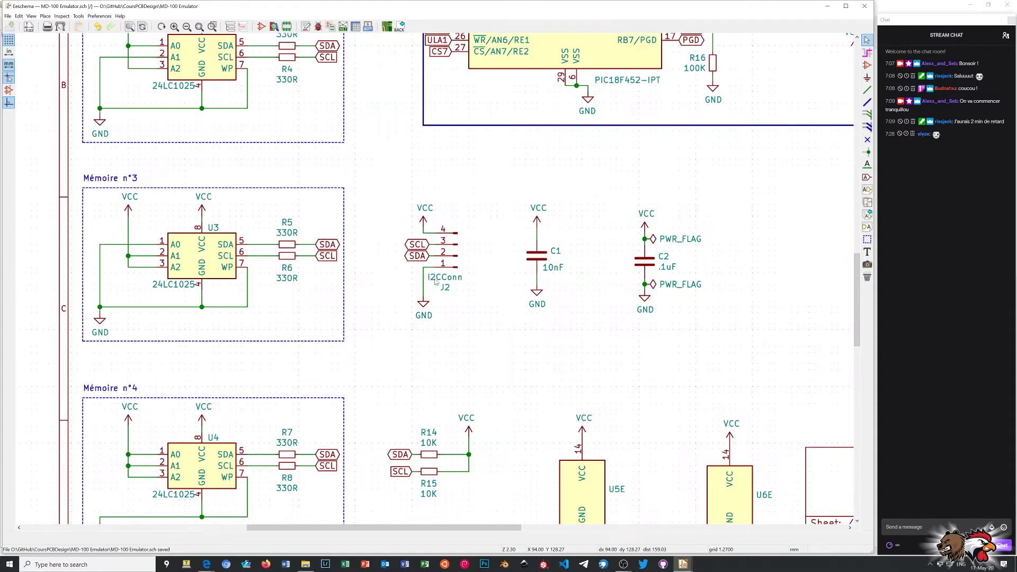
pyautogui.moveTo(446, 216); pyautogui.dragTo(467, 295)
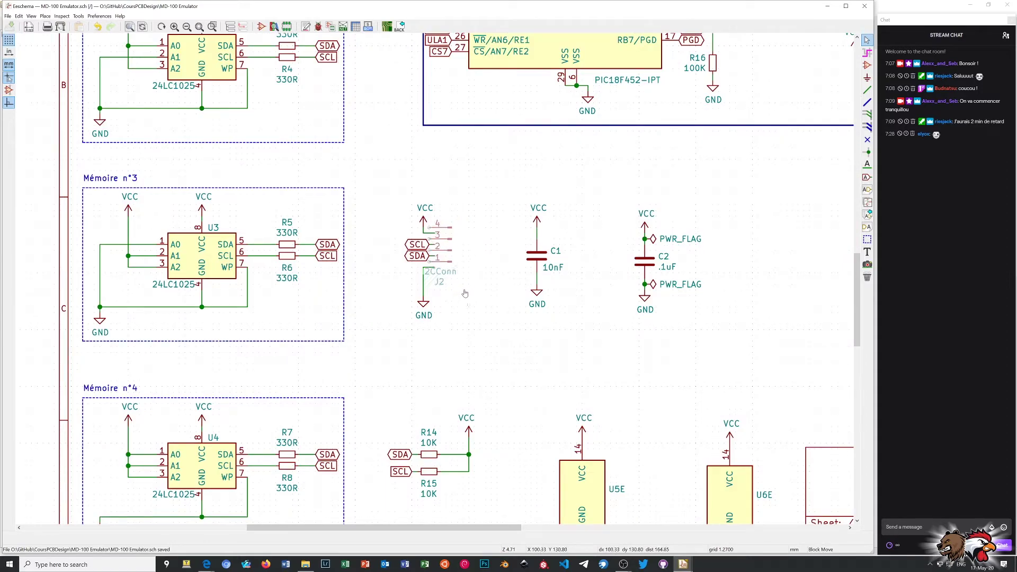
pyautogui.press('x')
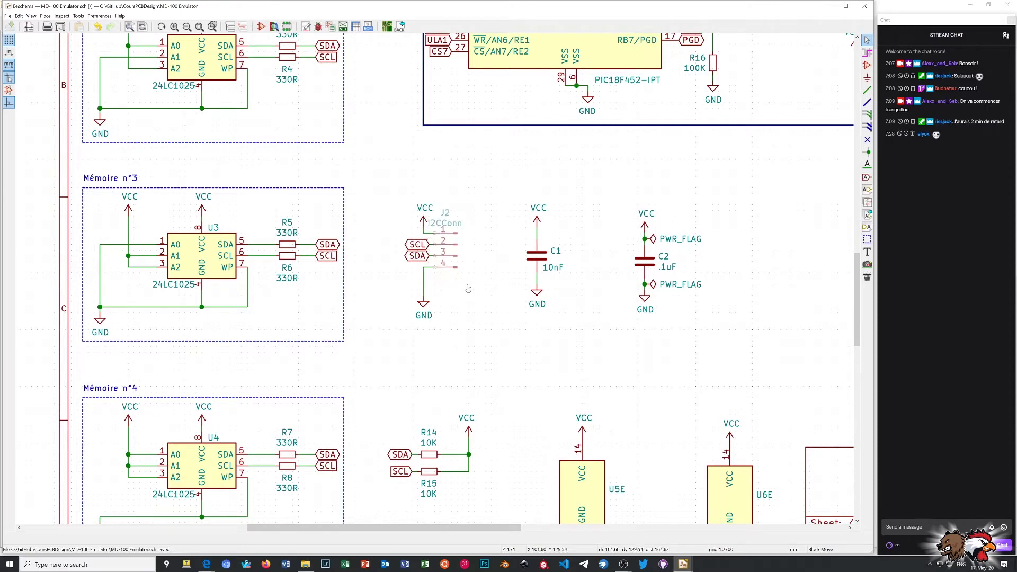
pyautogui.click(469, 289)
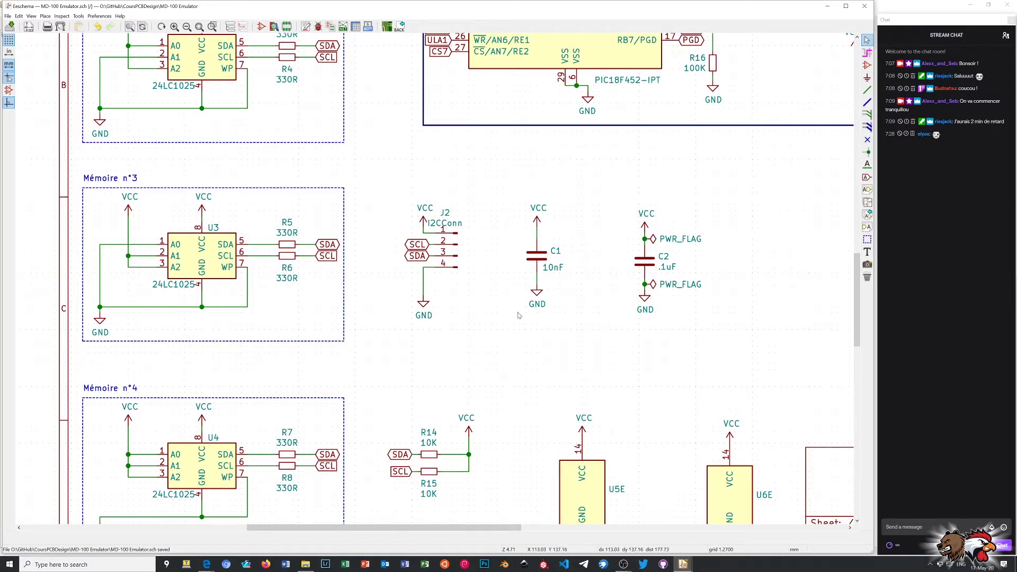
# Move the 74HC00 and 74HC02 power units U5E and U6E with their VCC and GND symbols slightly up and left.
pyautogui.scroll(-1, 694, 319)
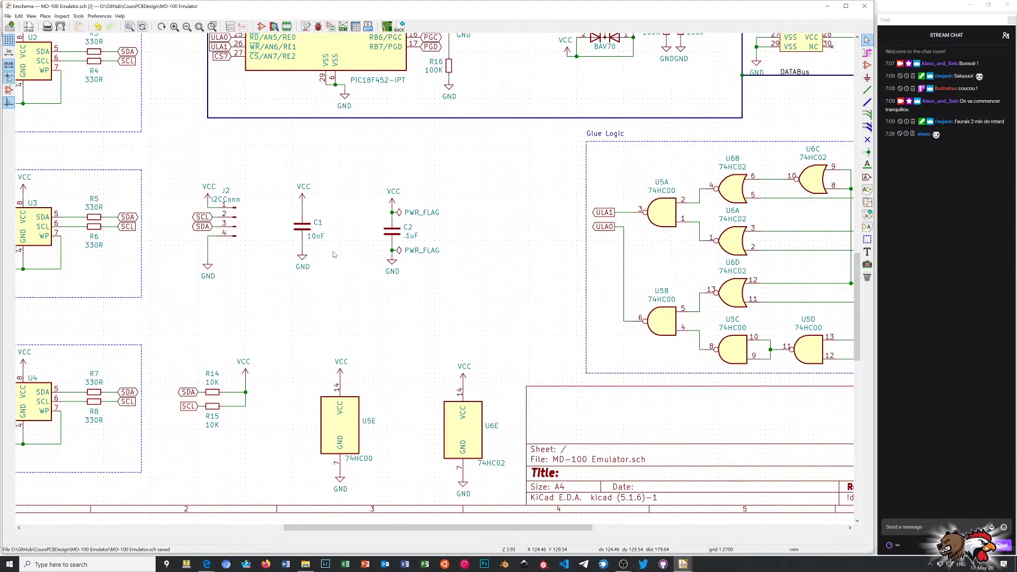
pyautogui.scroll(-1, 436, 282)
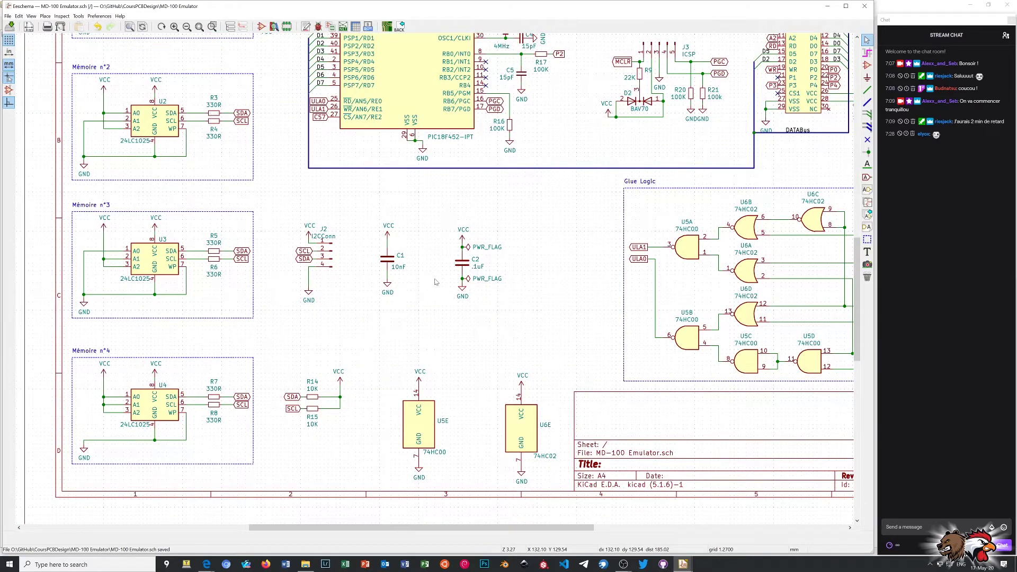
pyautogui.scroll(-1, 436, 282)
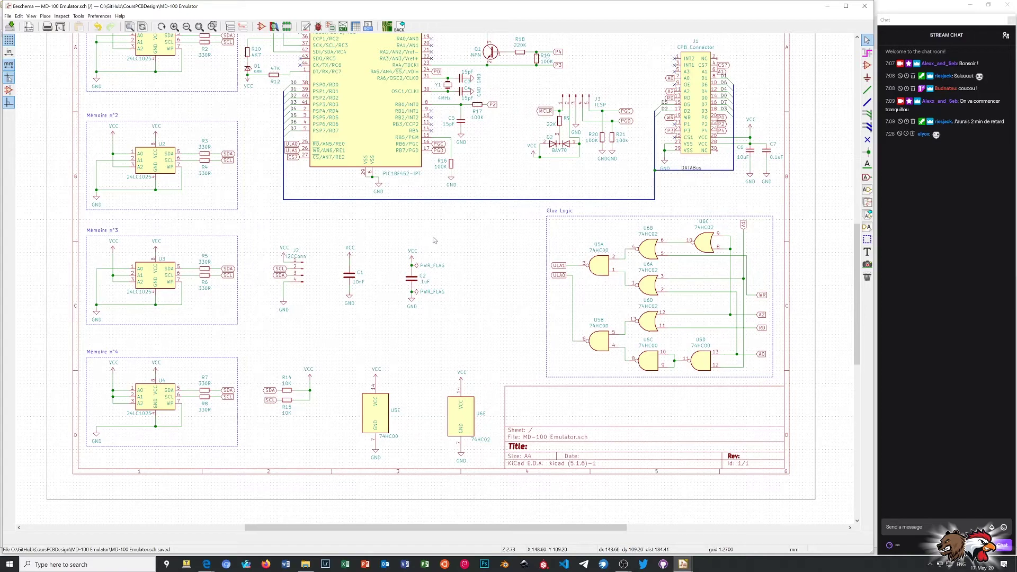
pyautogui.scroll(1, 591, 121)
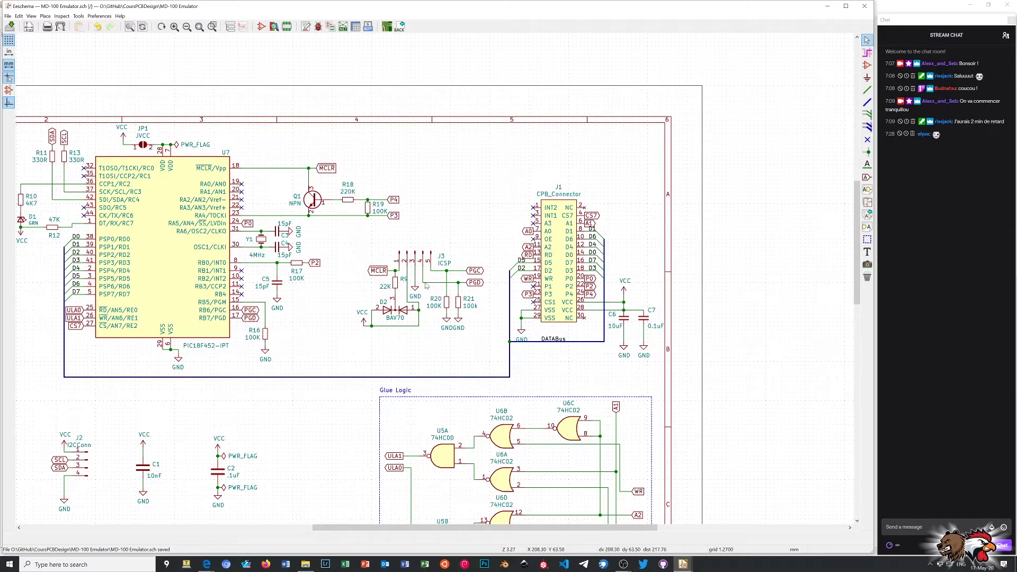
pyautogui.scroll(-1, 428, 286)
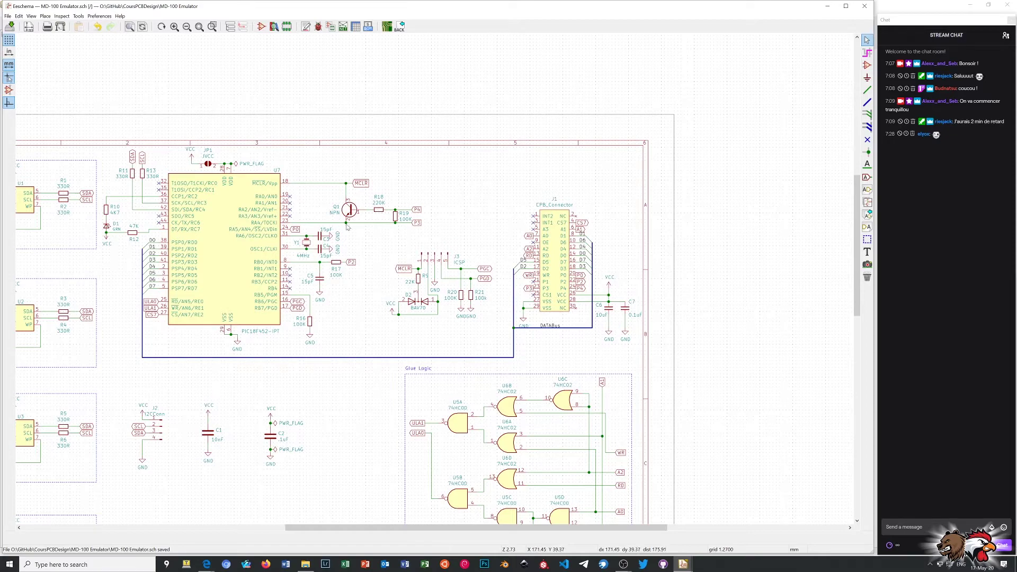
pyautogui.scroll(-1, 322, 279)
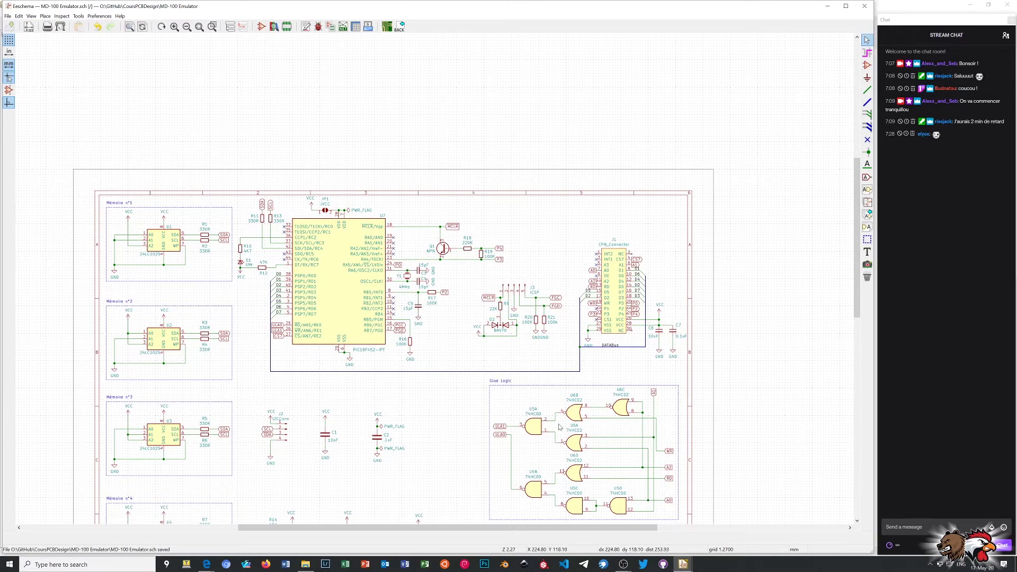
pyautogui.scroll(-1, 560, 427)
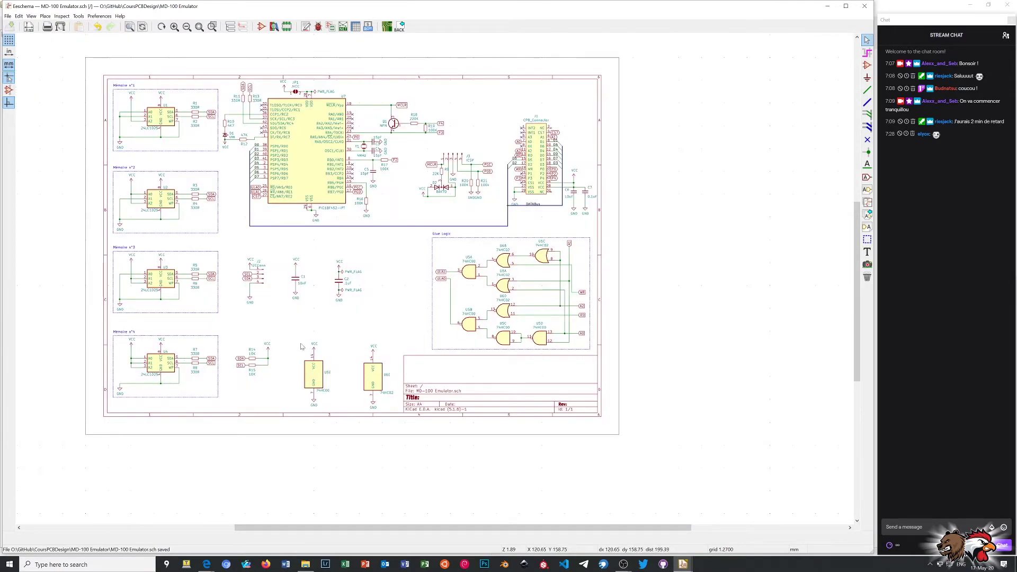
pyautogui.moveTo(302, 332); pyautogui.dragTo(396, 418)
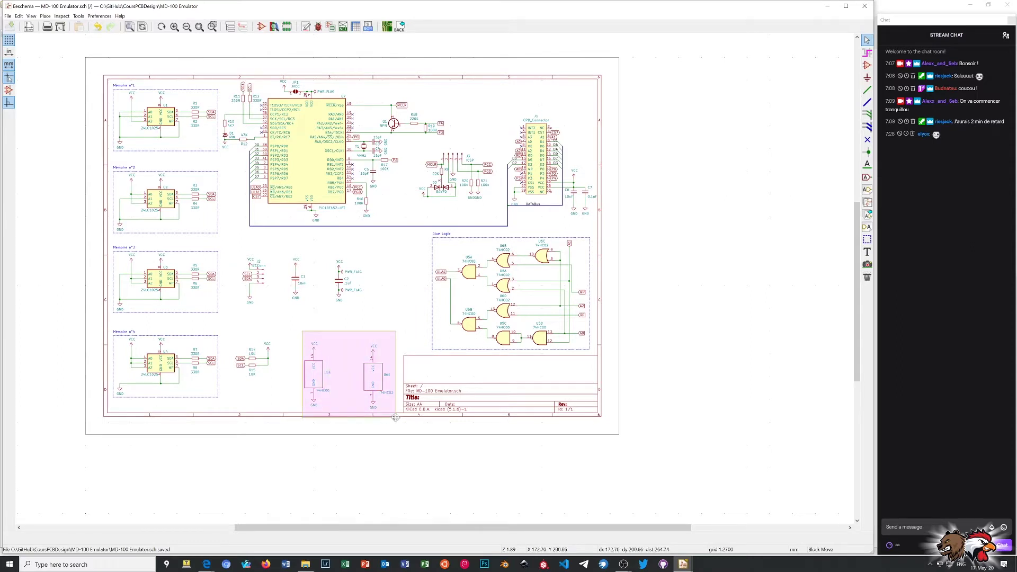
pyautogui.click(383, 402)
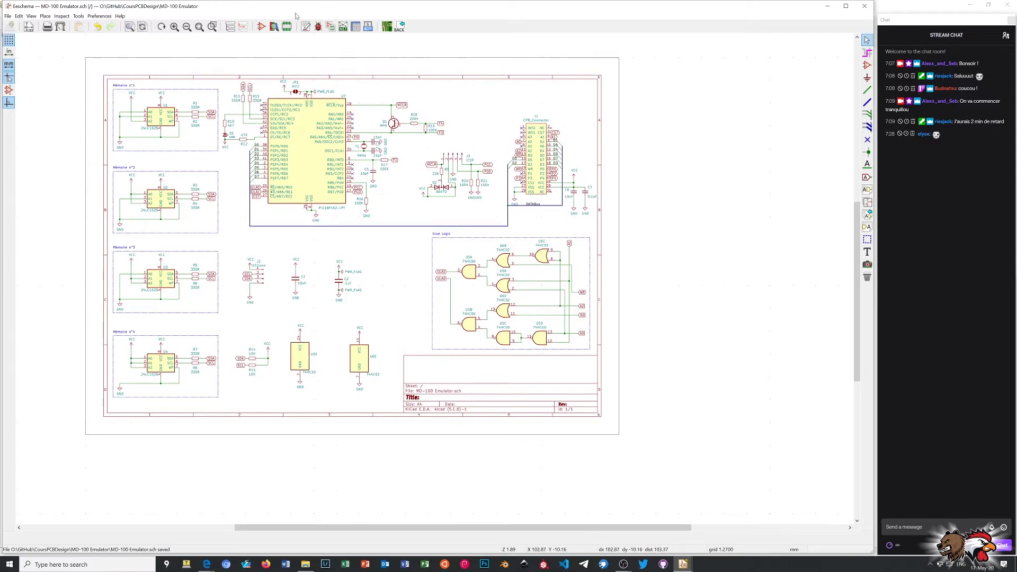
# Run the electrical rules check on the whole schematic and close the checker.
pyautogui.click(263, 27)
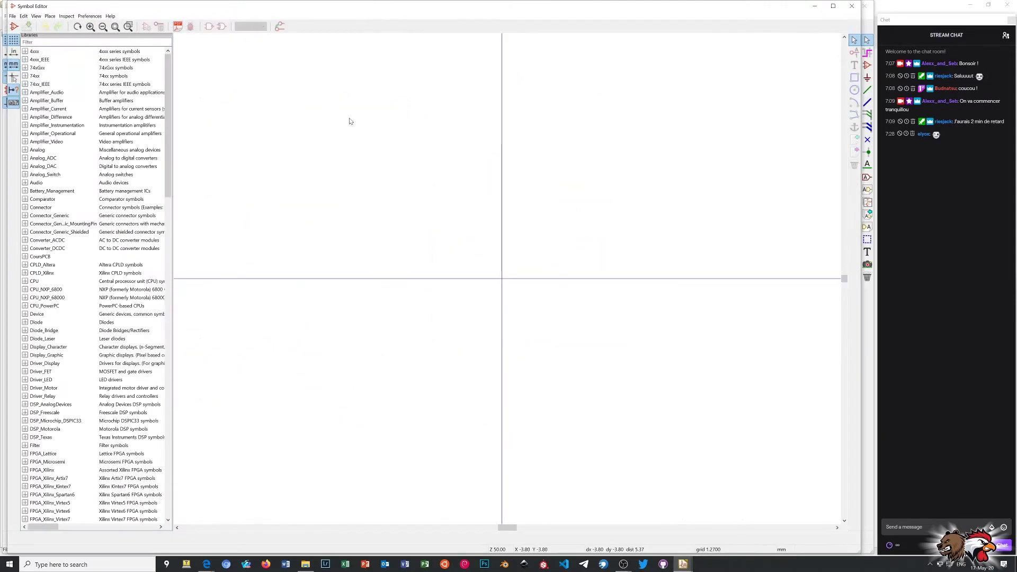
pyautogui.click(851, 6)
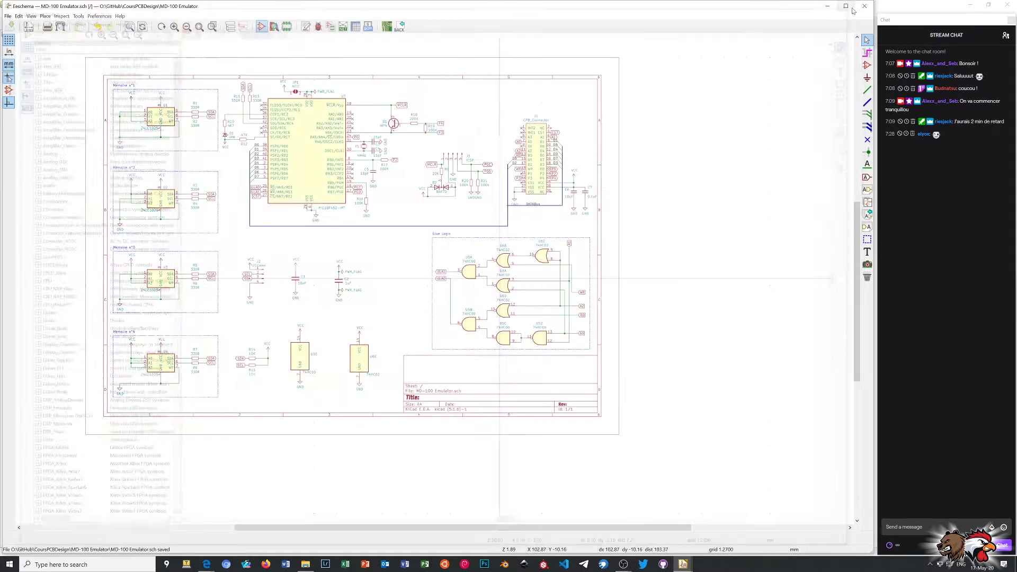
pyautogui.click(318, 26)
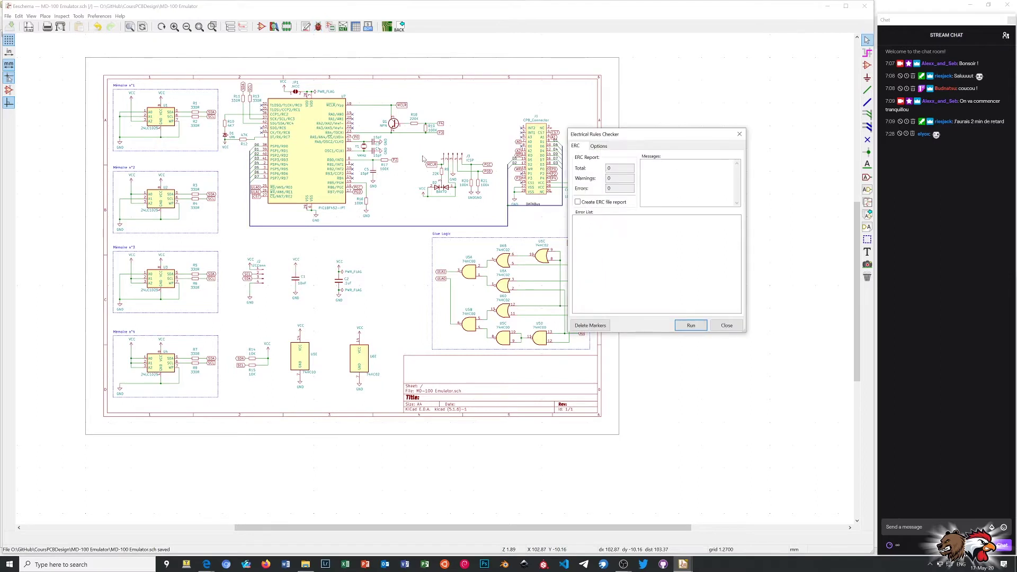
pyautogui.click(691, 326)
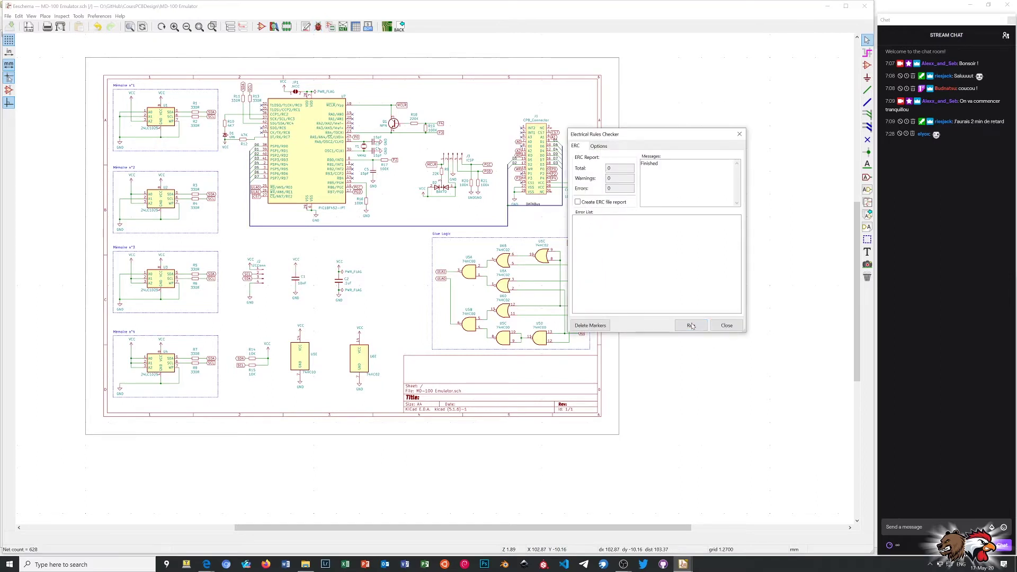
pyautogui.click(725, 326)
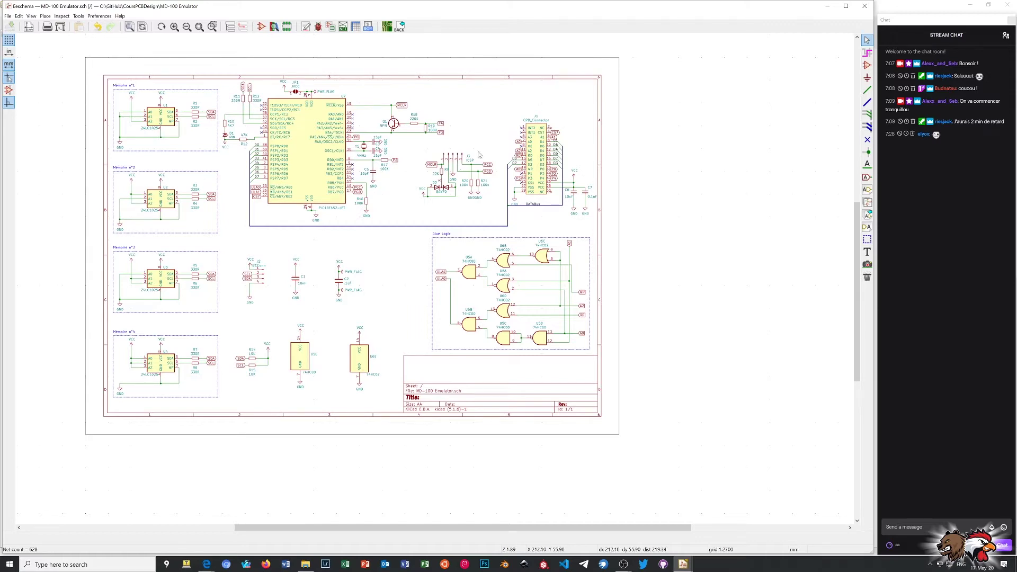
# Close the MD-100 Emulator schematic and its KiCad project, and switch to GitHub Desktop.
pyautogui.click(866, 6)
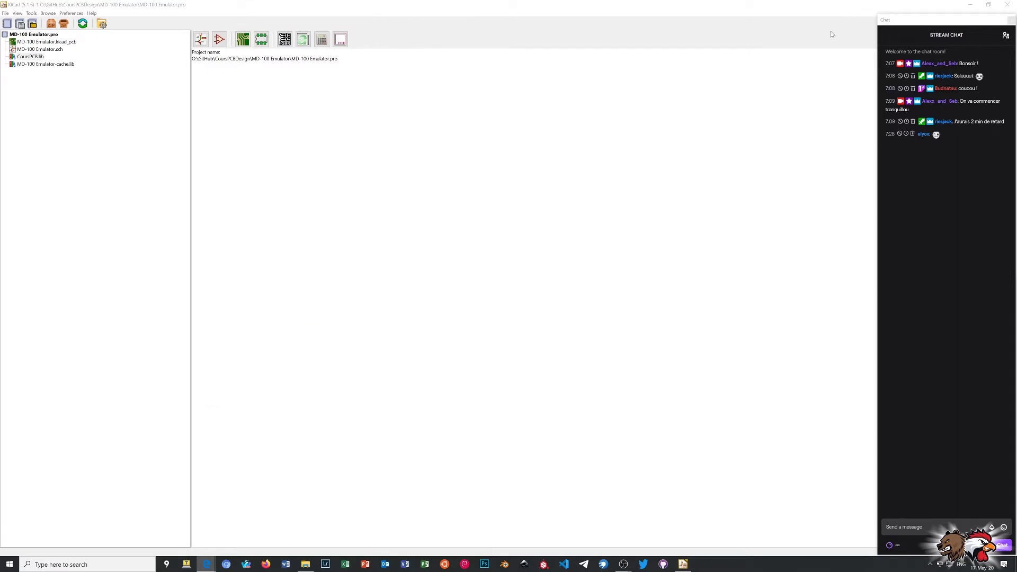
pyautogui.click(1008, 5)
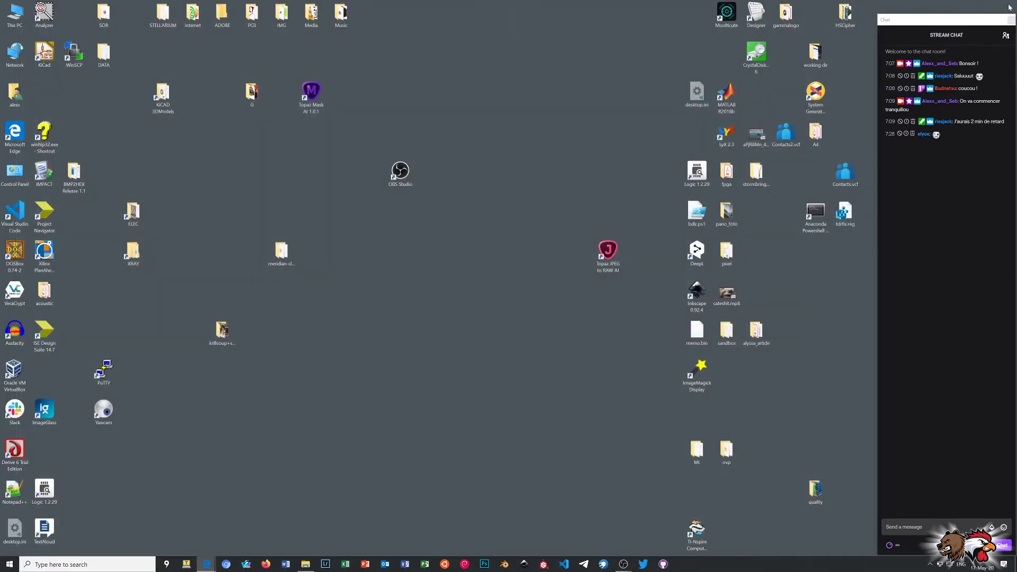
pyautogui.click(662, 564)
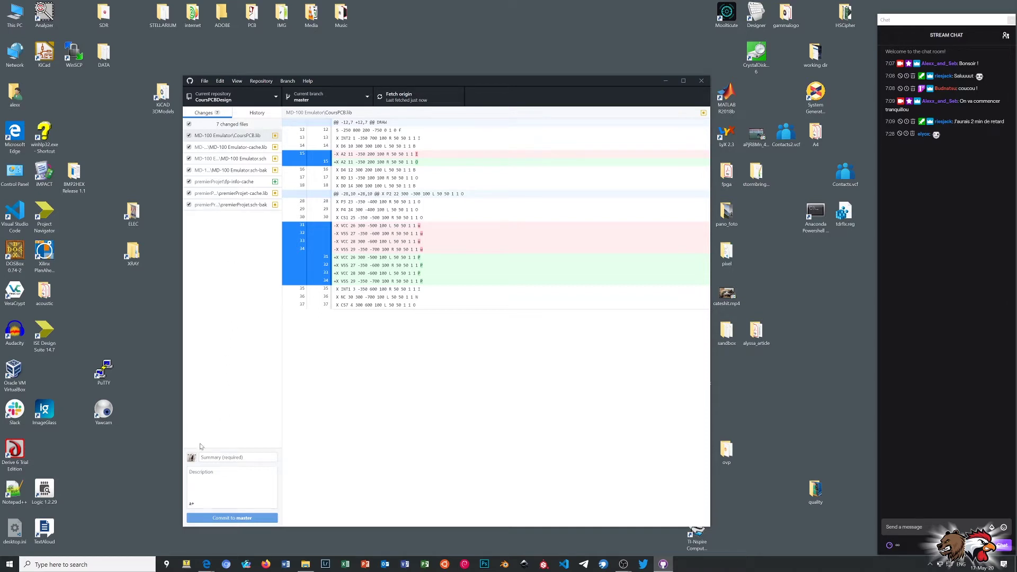
# Commit the changed files to master with the summary "Correction en cours du md1000" and a description, and close GitHub Desktop.
pyautogui.click(237, 458)
pyautogui.write('Cor')
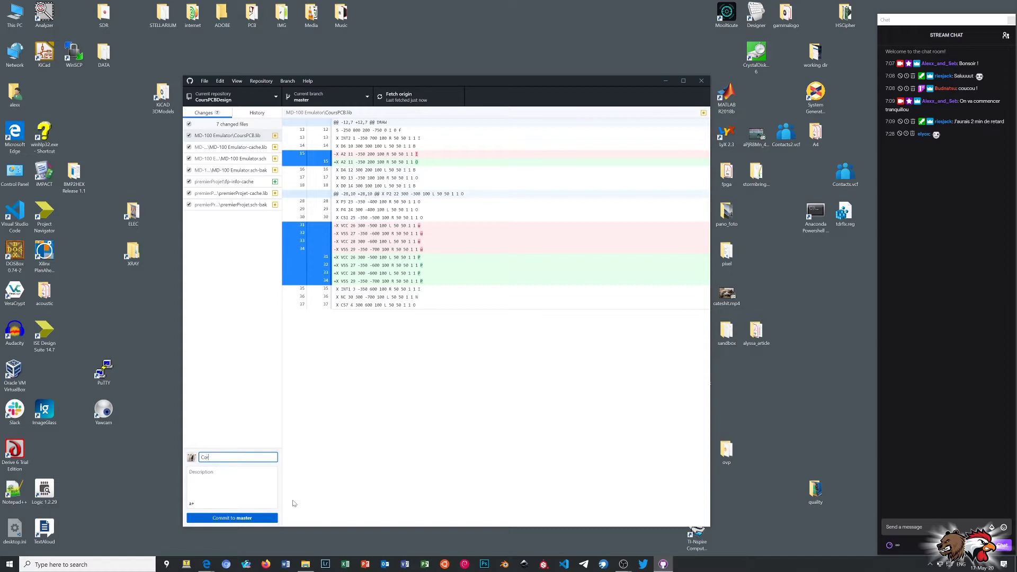
pyautogui.write('rection en cours du md1000')
pyautogui.click(192, 472)
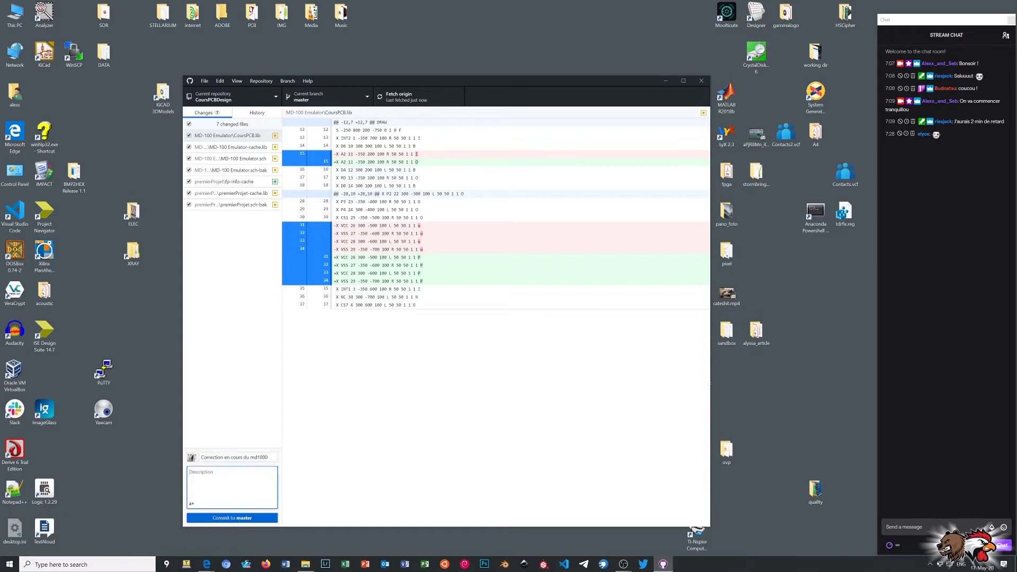
pyautogui.write('(pas le proj optimité fait en offline')
pyautogui.click(229, 517)
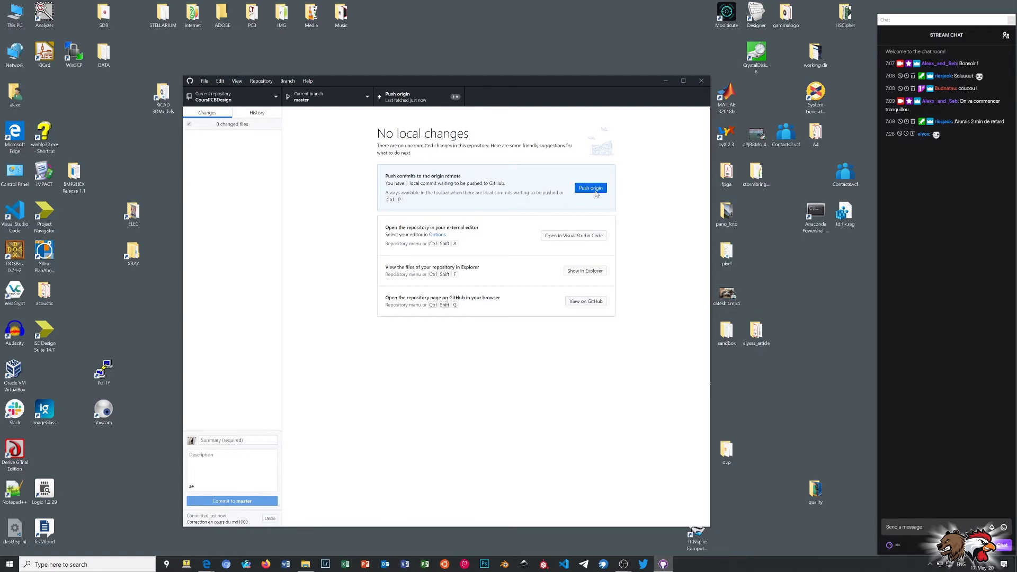
pyautogui.click(704, 84)
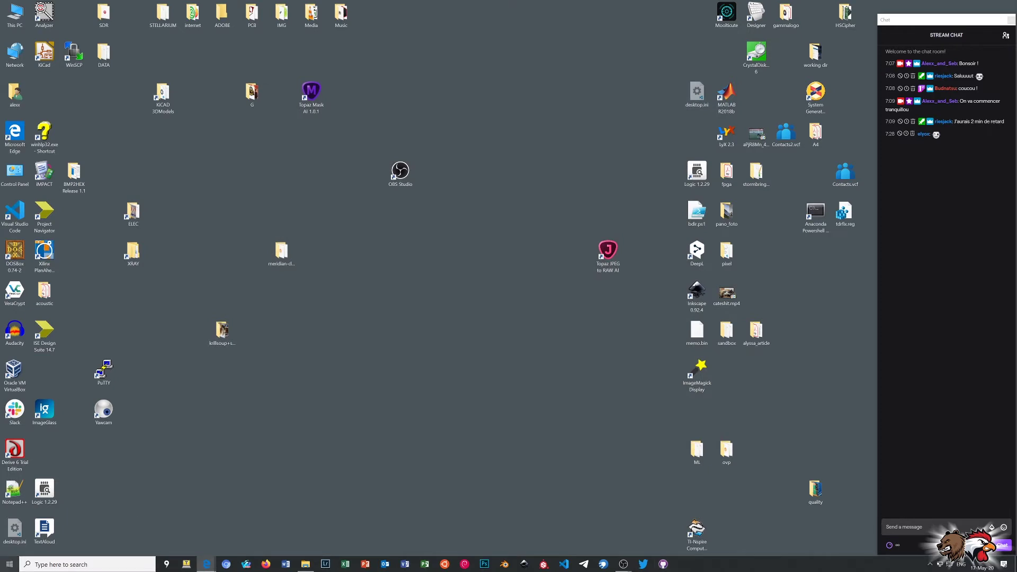
# Open the premierProjet project in KiCad and display its schematic premierProjet.sch with the LED and switch circuit in view.
pyautogui.click(9, 564)
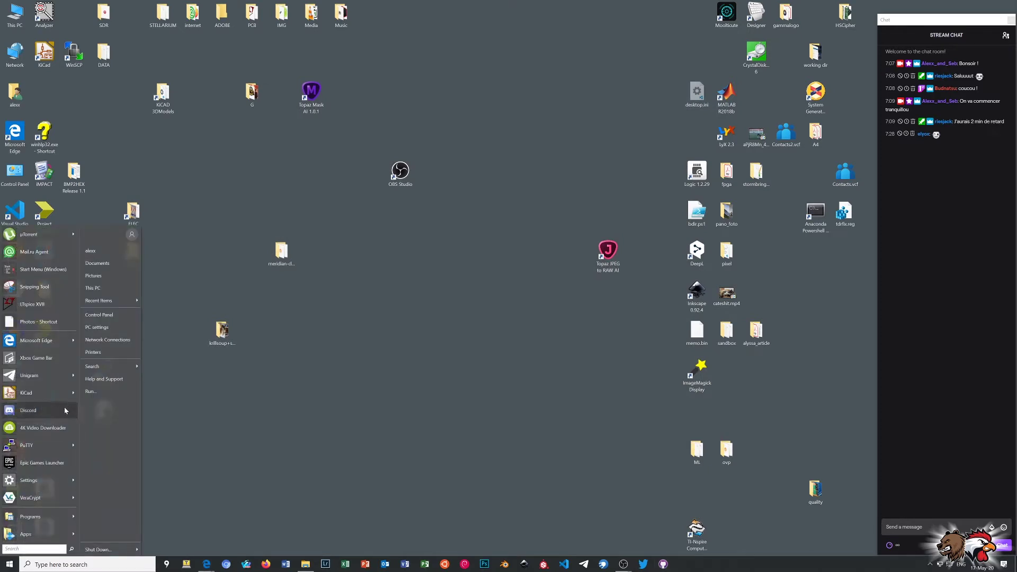
pyautogui.moveTo(63, 393)
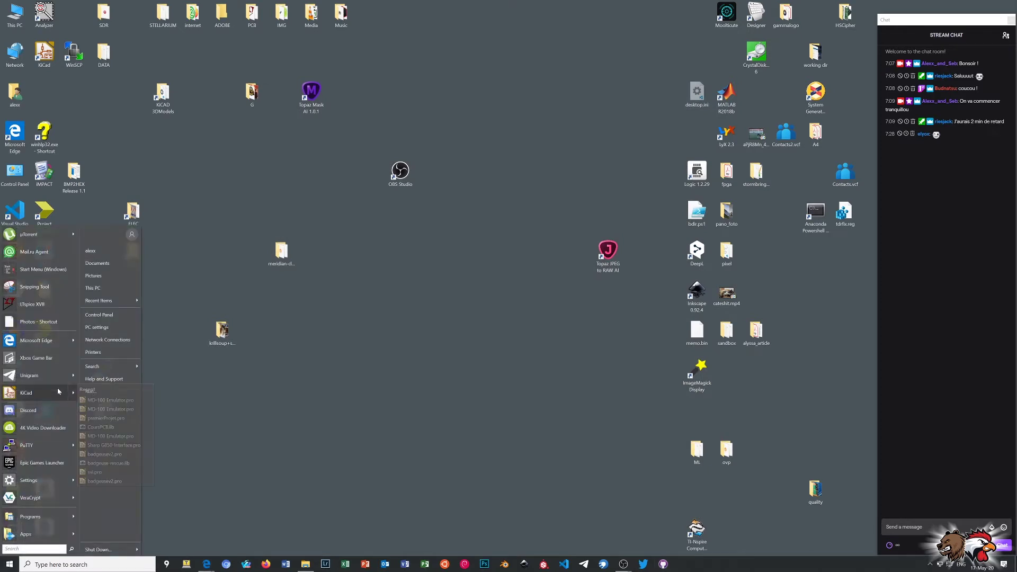
pyautogui.click(102, 418)
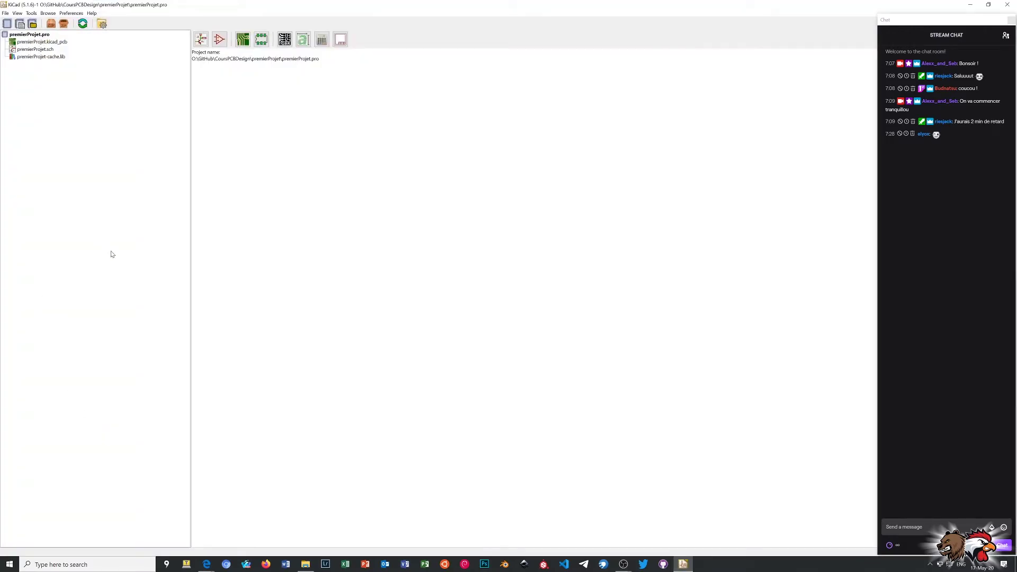
pyautogui.doubleClick(35, 49)
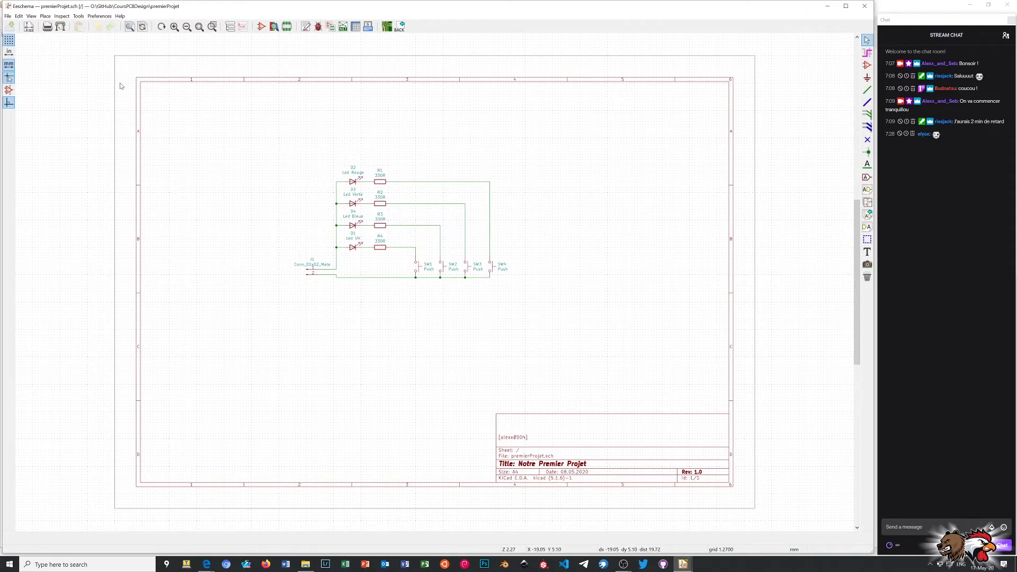
pyautogui.scroll(1, 435, 286)
pyautogui.scroll(3, 435, 286)
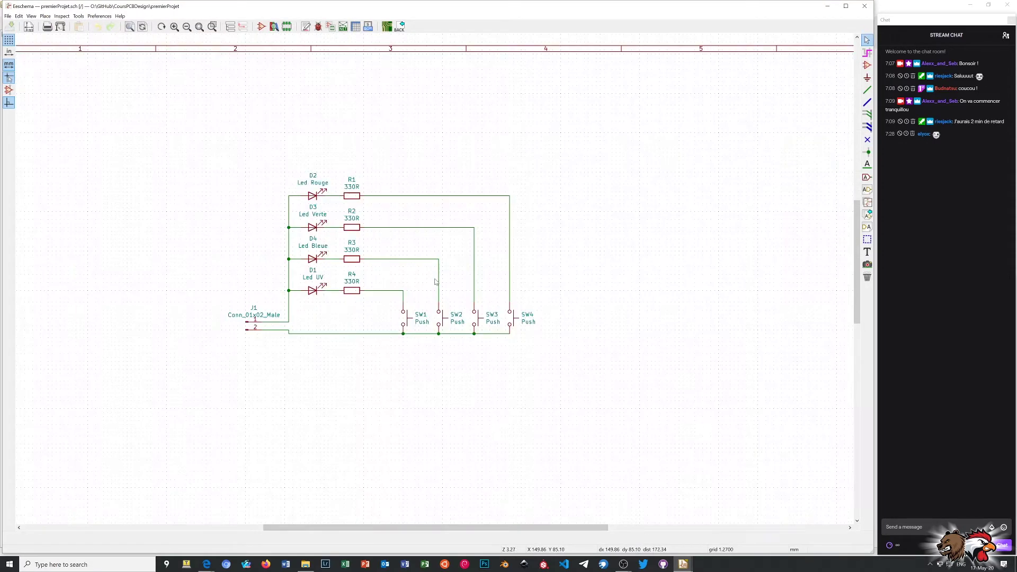
# Run the electrical rules check on the premierProjet schematic and close the checker.
pyautogui.scroll(-4, 436, 284)
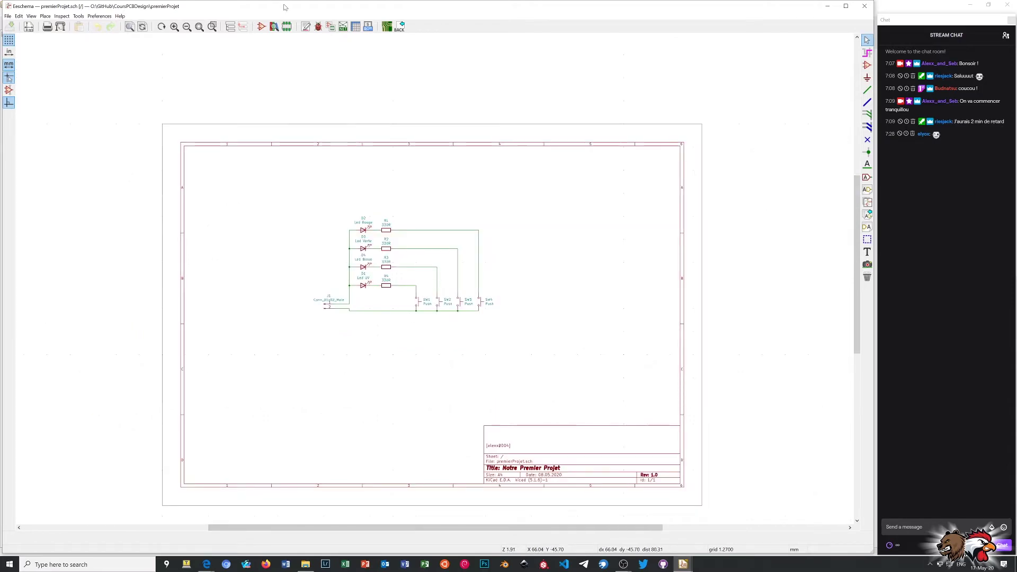
pyautogui.click(318, 26)
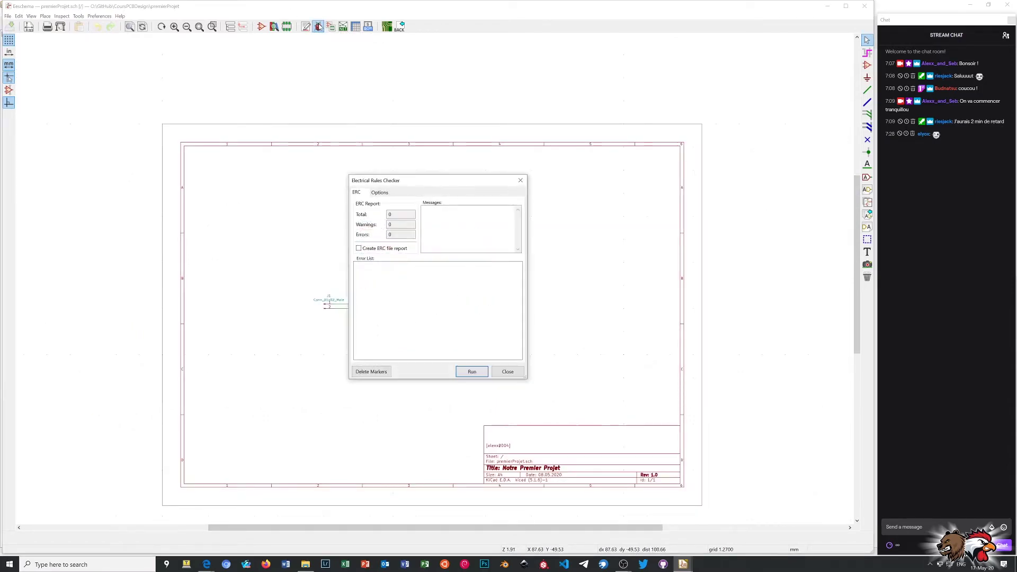
pyautogui.click(462, 372)
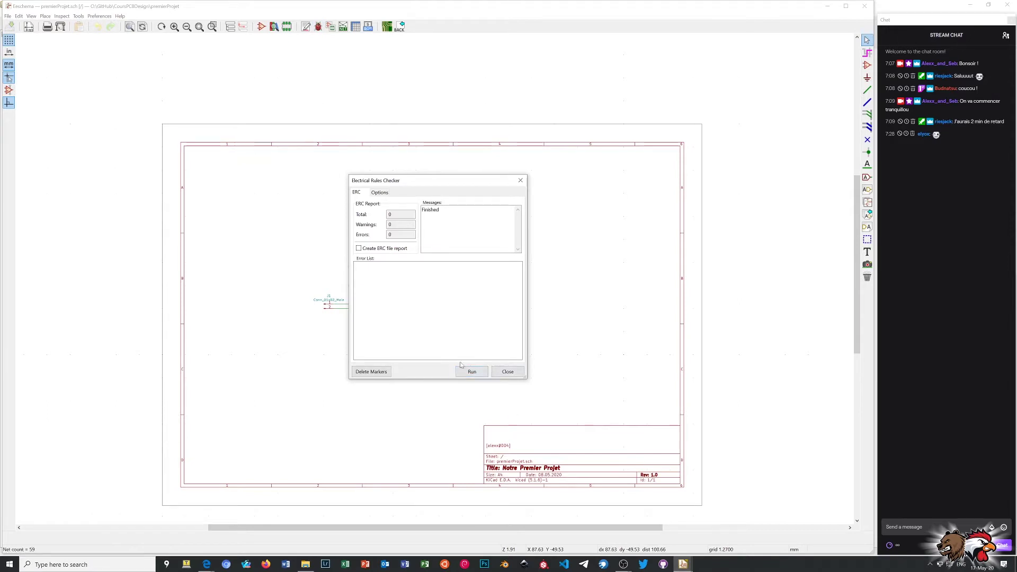
pyautogui.click(521, 181)
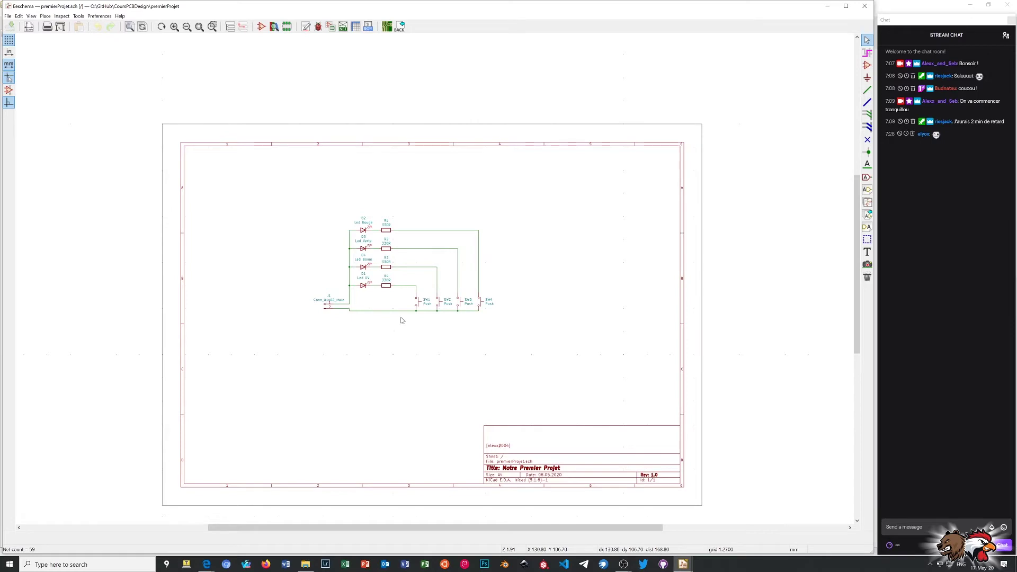
# Open the footprint assignment for the schematic symbols and view the footprints in the Connector_Audio library and the first listed library.
pyautogui.scroll(4, 402, 320)
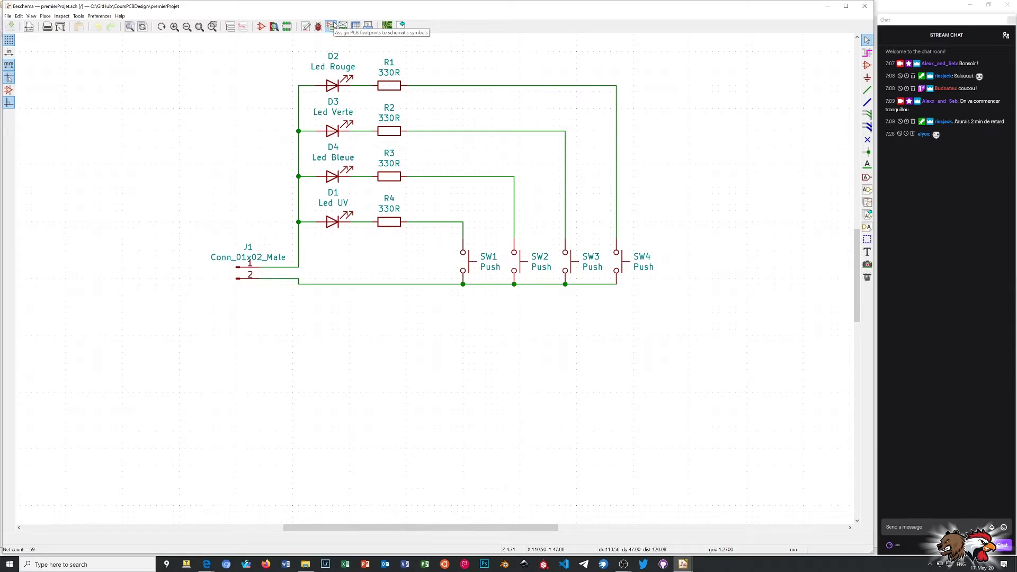
pyautogui.click(331, 25)
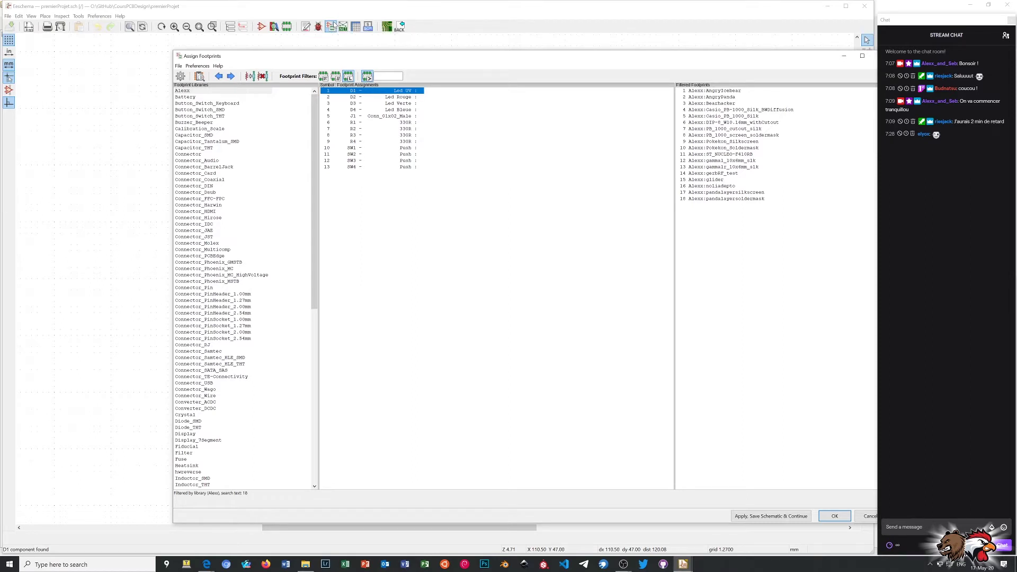
pyautogui.click(191, 160)
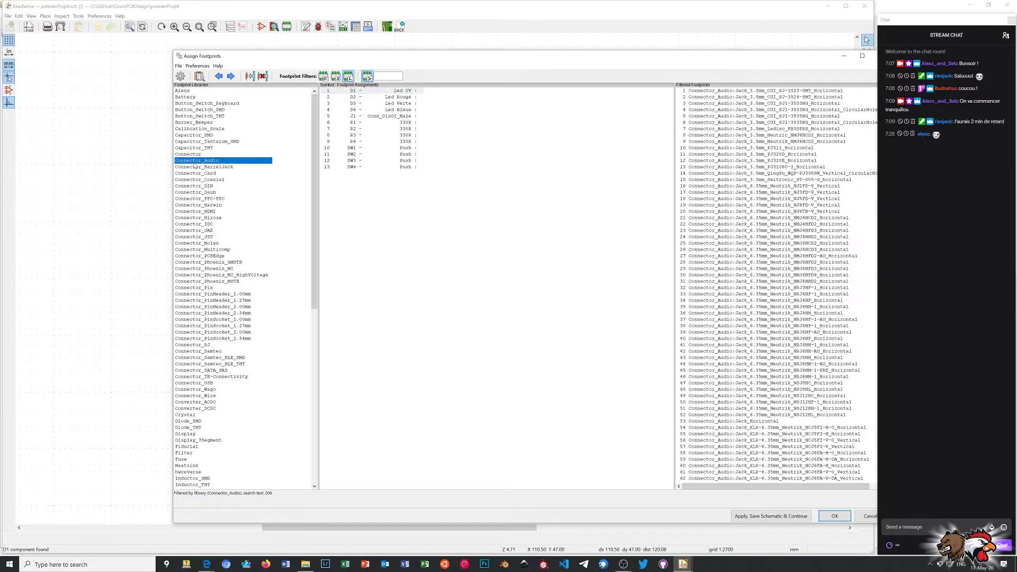
pyautogui.click(190, 91)
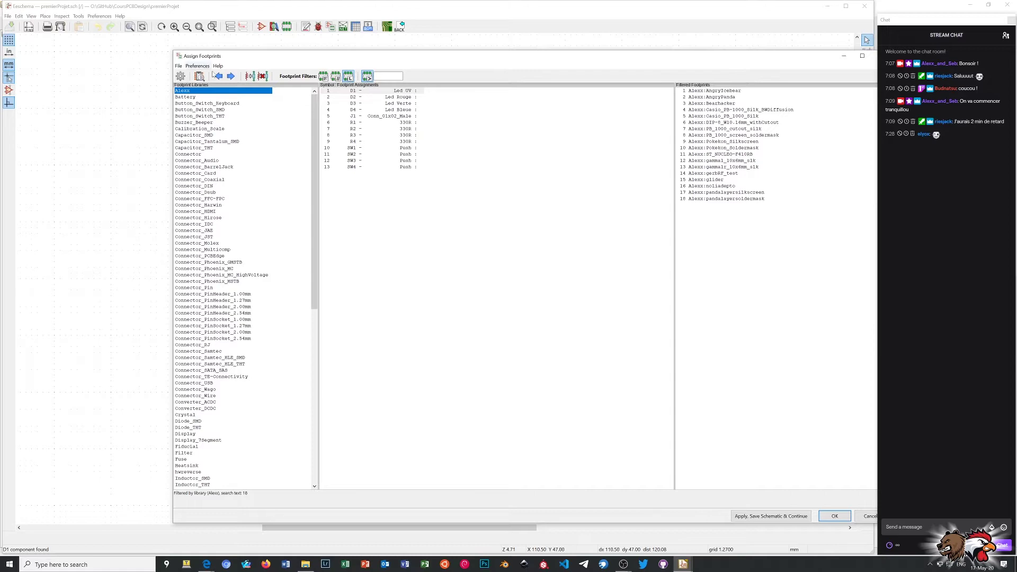
pyautogui.moveTo(284, 61); pyautogui.dragTo(245, 416)
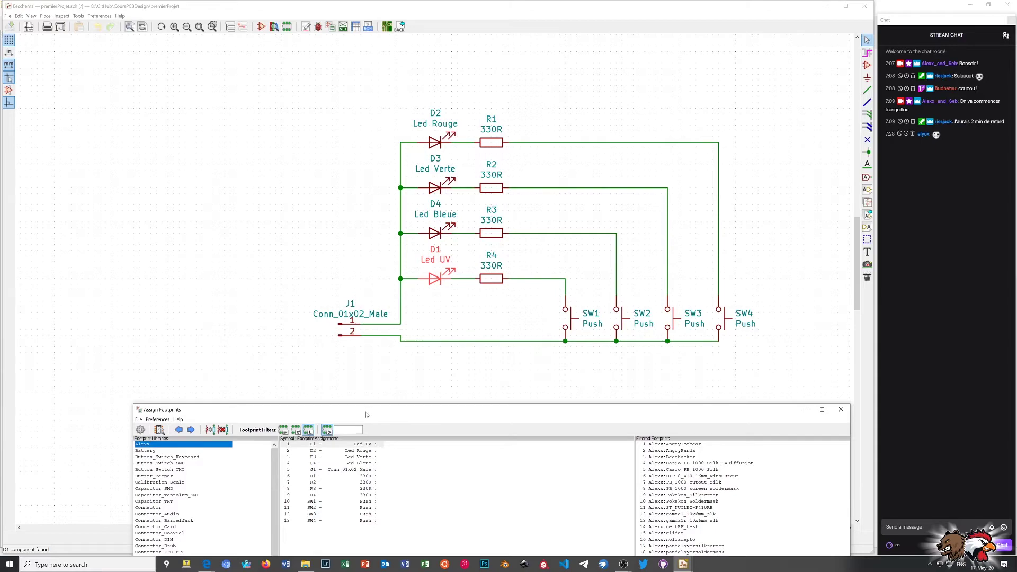
pyautogui.moveTo(369, 410); pyautogui.dragTo(313, 52)
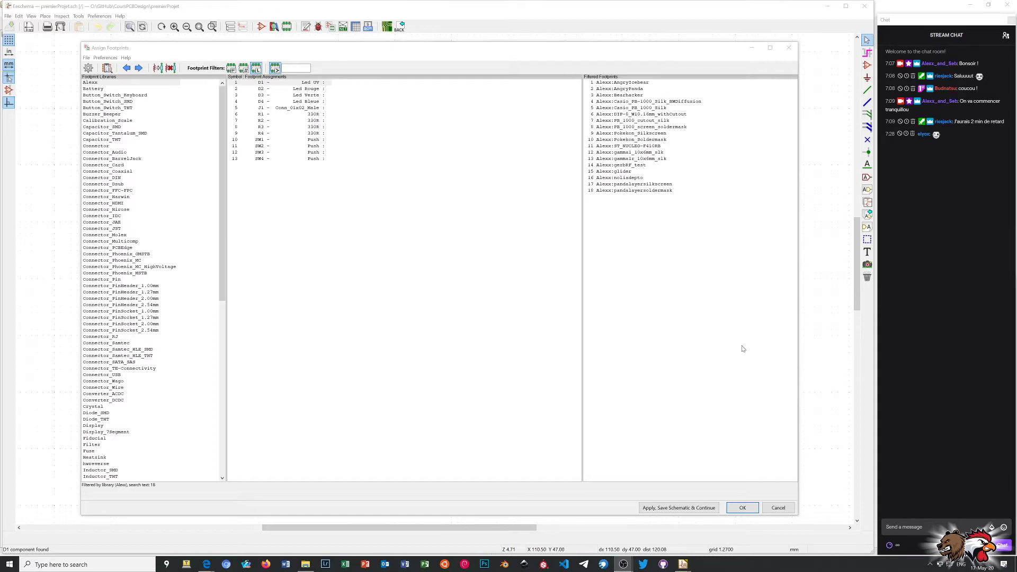
# Assign the LED_SMD footprint LED_0805_2012Metric_Pad1.15x1.40mm_HandSolder to the four LEDs D1 to D4.
pyautogui.scroll(-1, 181, 226)
pyautogui.scroll(-9, 181, 225)
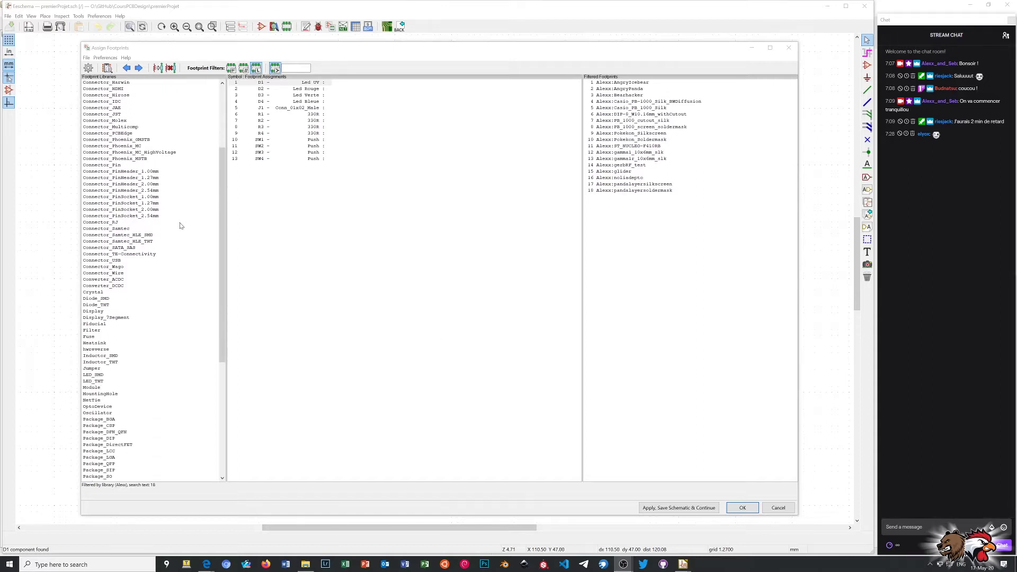
pyautogui.click(115, 299)
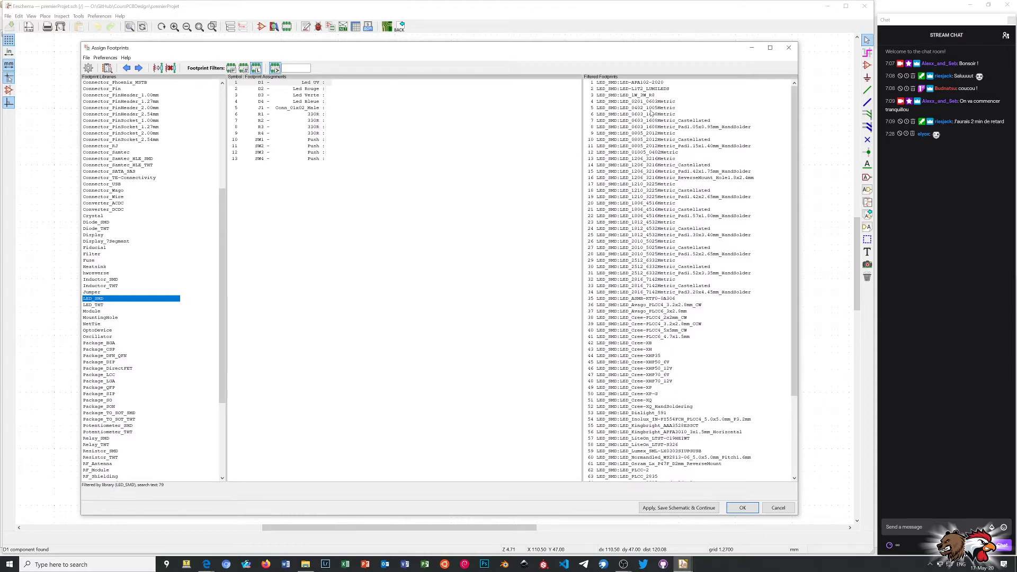
pyautogui.scroll(-5, 650, 125)
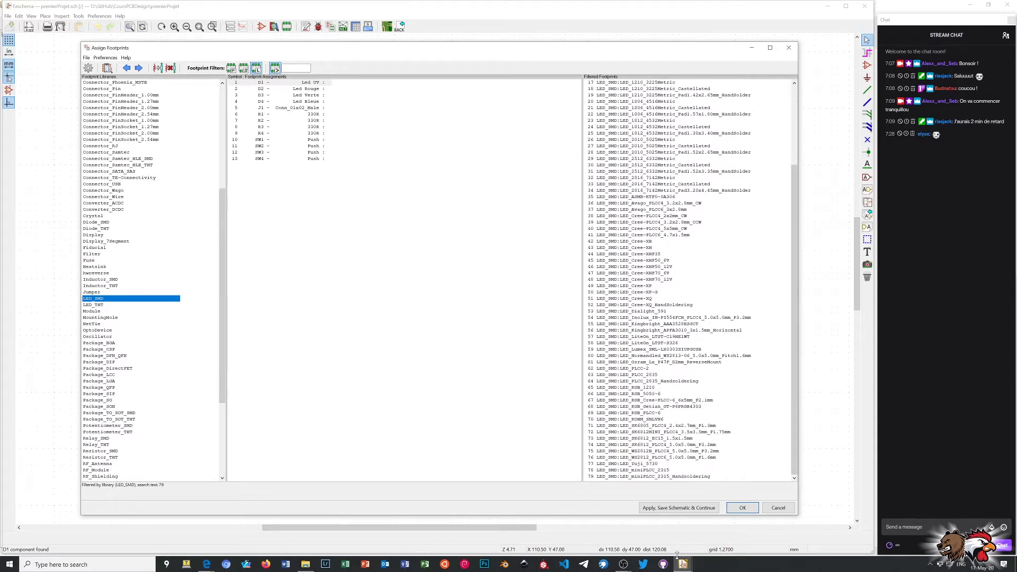
pyautogui.scroll(4, 598, 408)
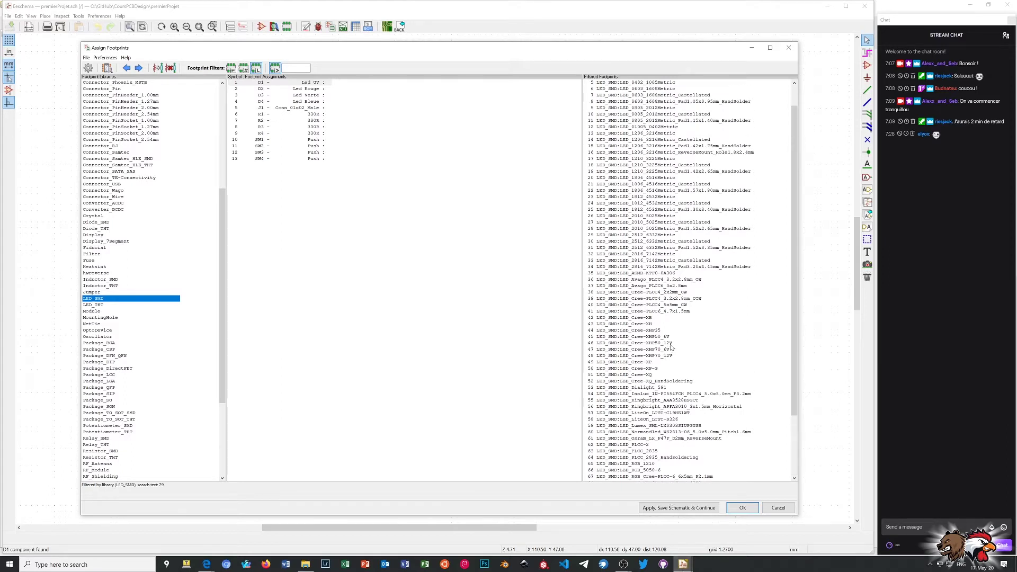
pyautogui.scroll(2, 672, 347)
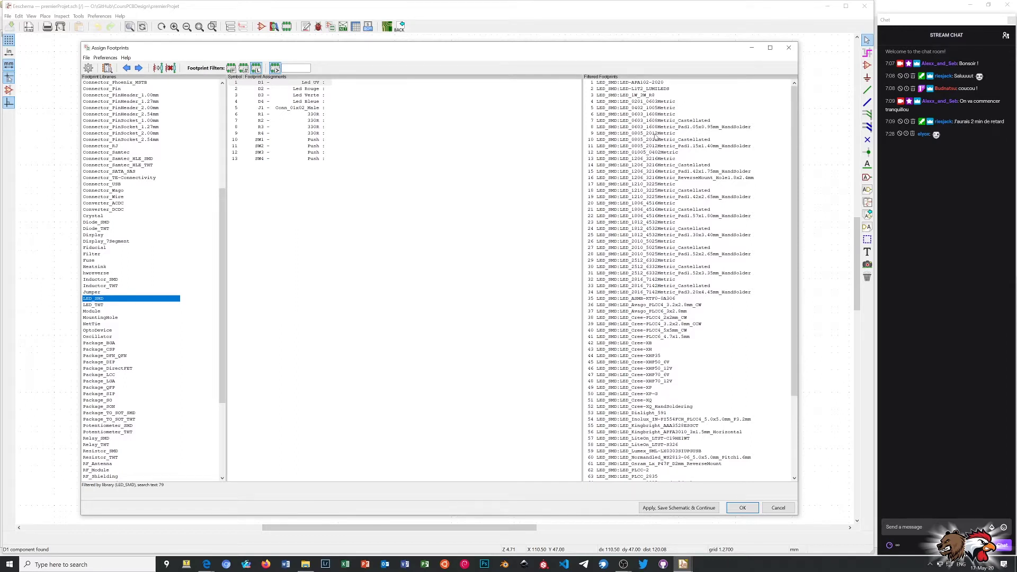
pyautogui.click(660, 136)
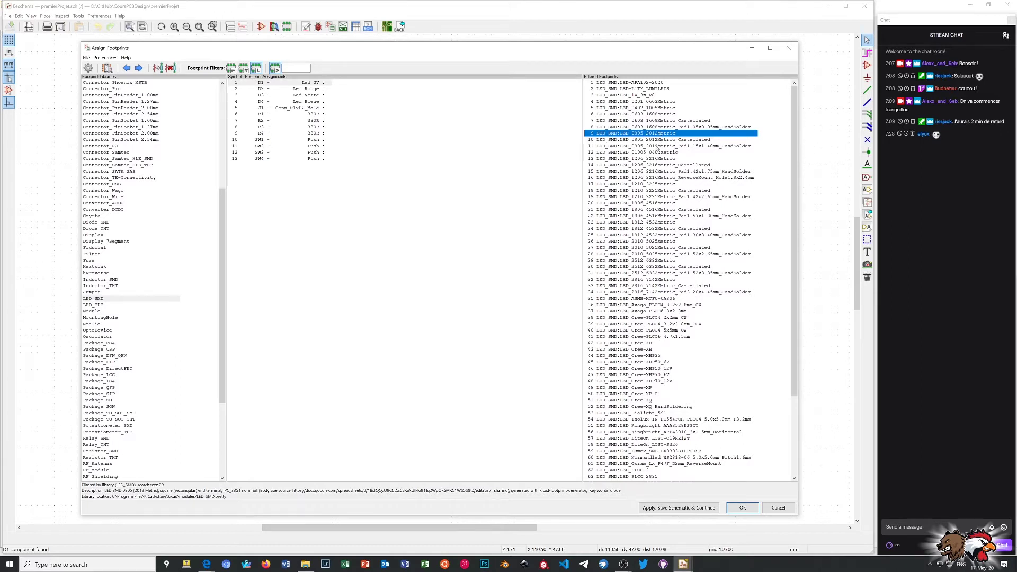
pyautogui.click(657, 147)
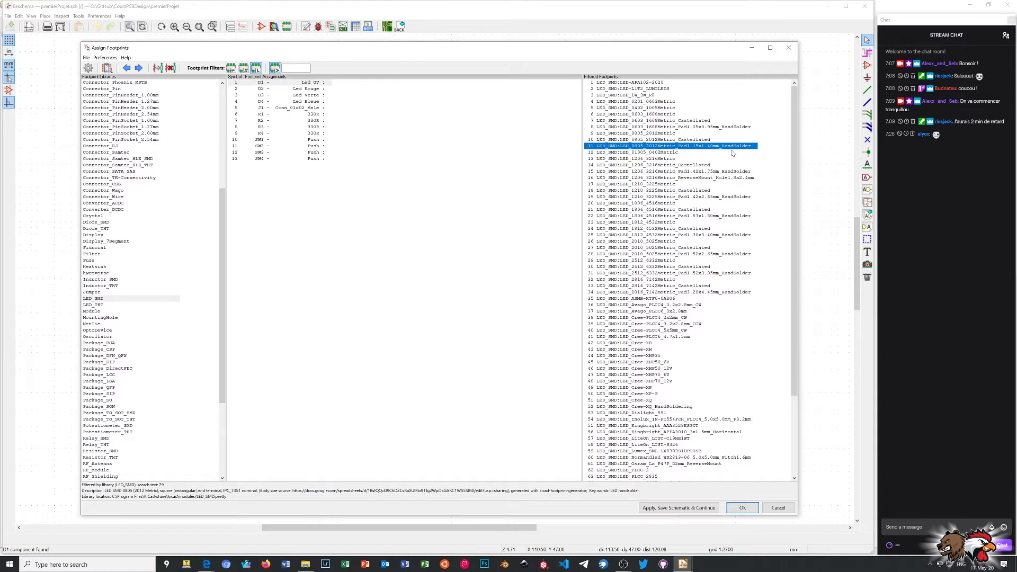
pyautogui.doubleClick(639, 147)
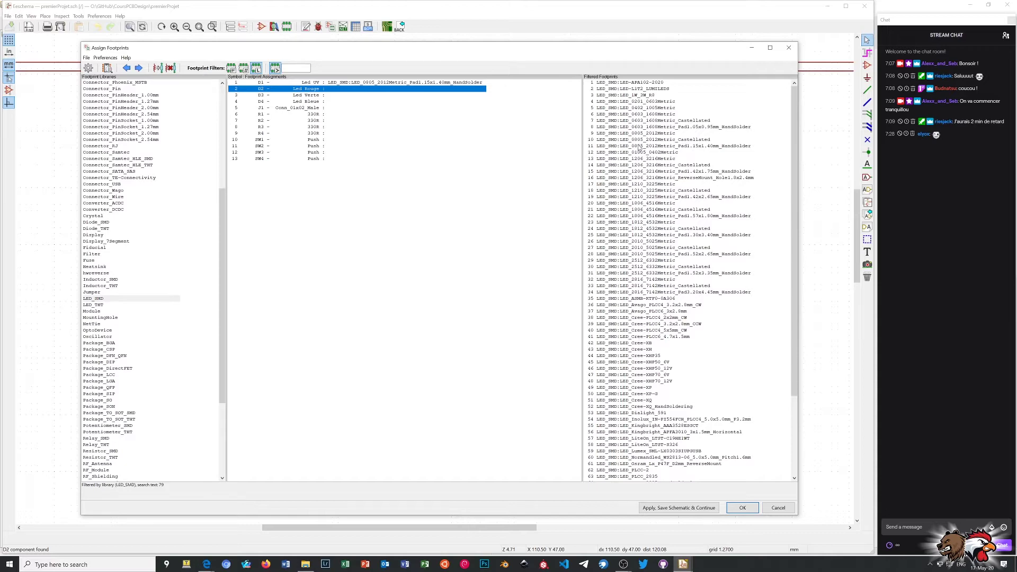
pyautogui.doubleClick(640, 146)
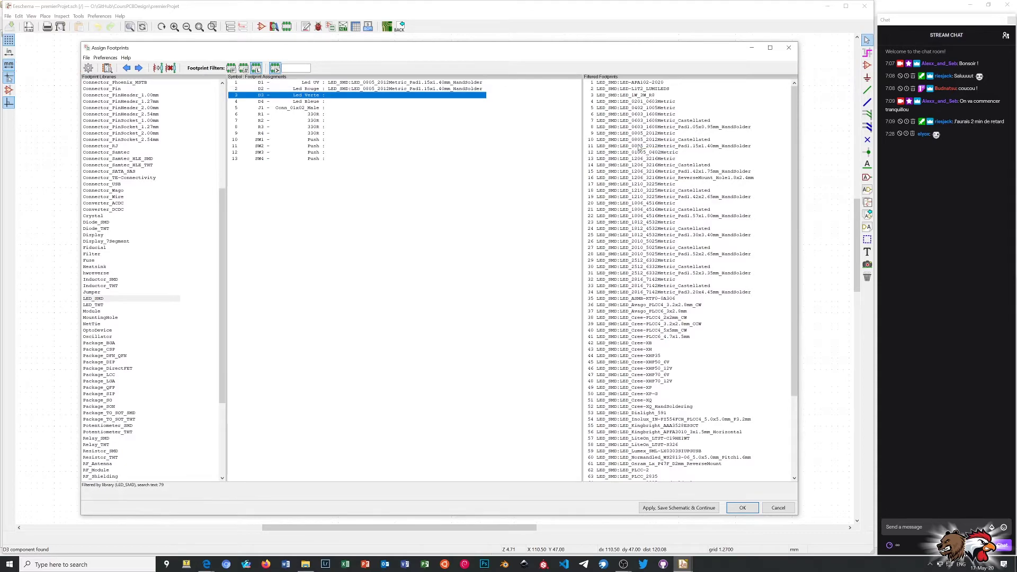
pyautogui.doubleClick(639, 146)
pyautogui.doubleClick(639, 146)
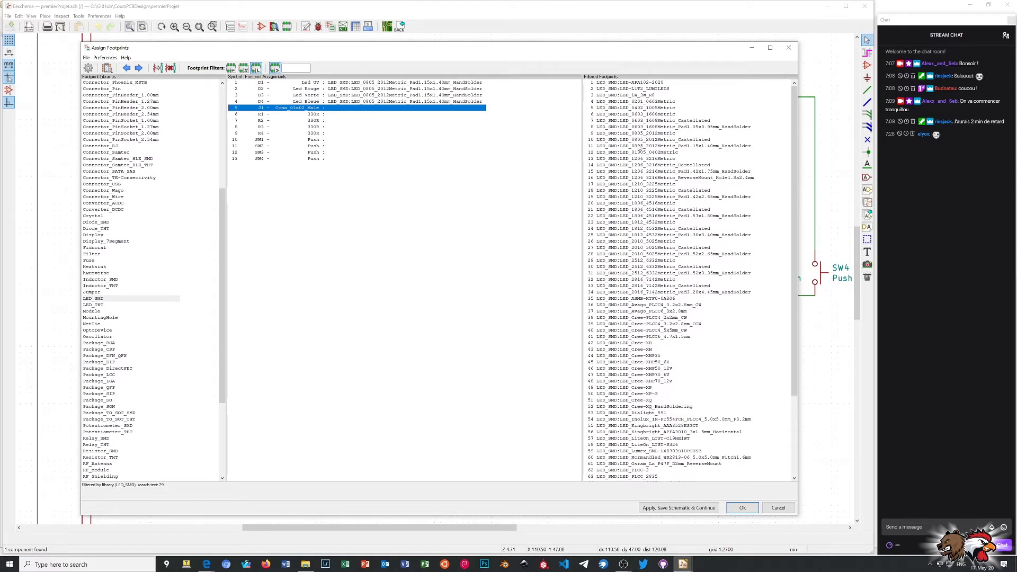
# Assign the footprint PinHeader_1x02_P2.54mm_Horizontal from the Connector_PinHeader_2.54mm library to connector J1.
pyautogui.scroll(5, 149, 201)
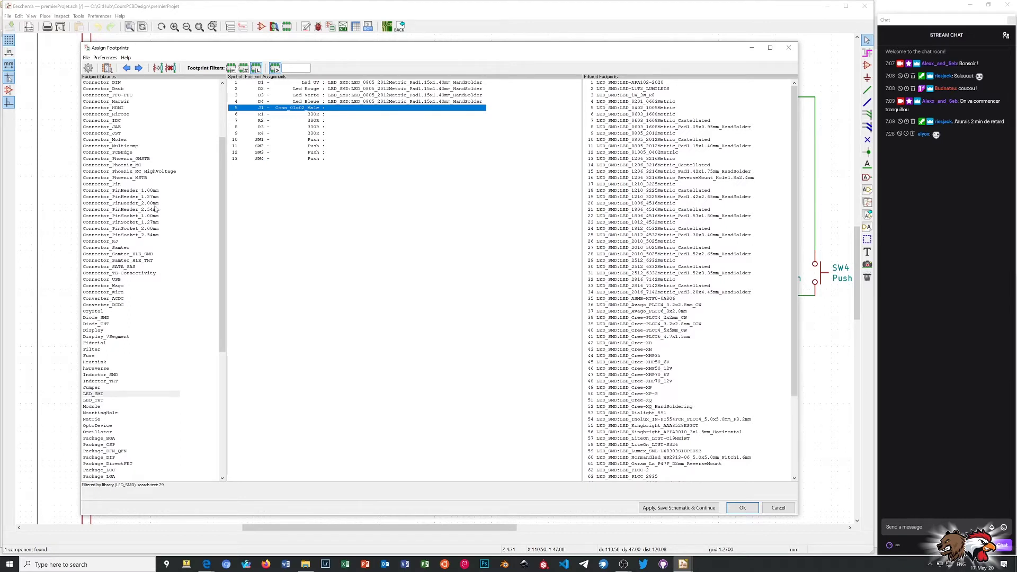
pyautogui.click(156, 210)
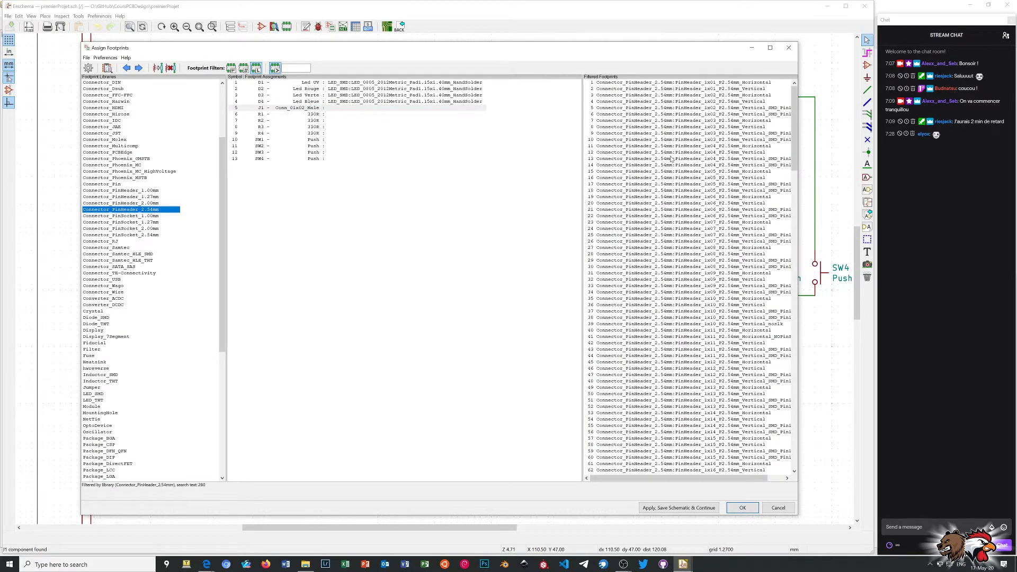
pyautogui.click(669, 96)
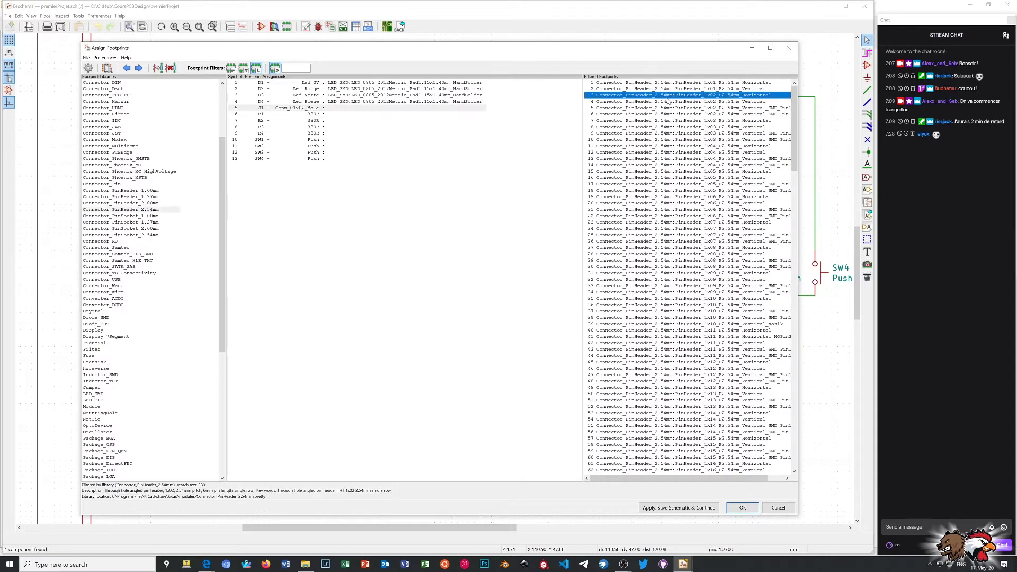
pyautogui.doubleClick(668, 98)
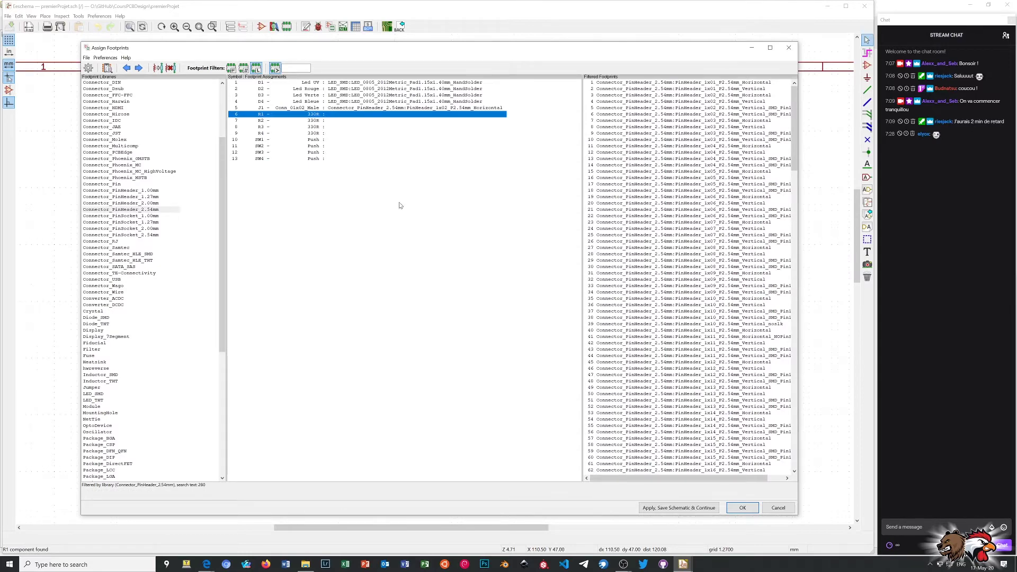
# Assign the Resistor_SMD footprint R_0805_2012Metric_Pad1.15x1.40mm_HandSolder to resistor R1.
pyautogui.scroll(-5, 191, 271)
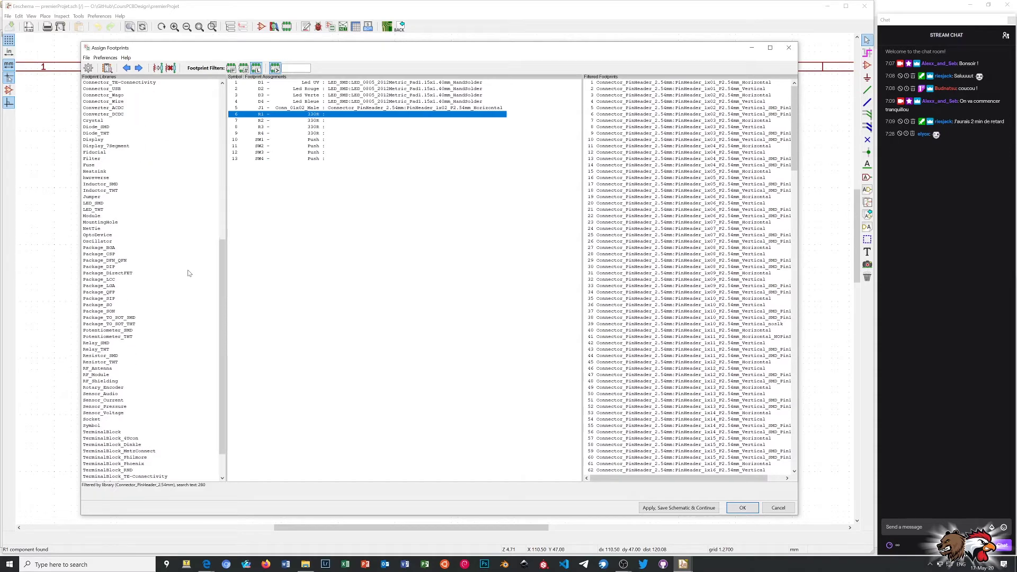
pyautogui.scroll(6, 172, 280)
pyautogui.scroll(4, 172, 281)
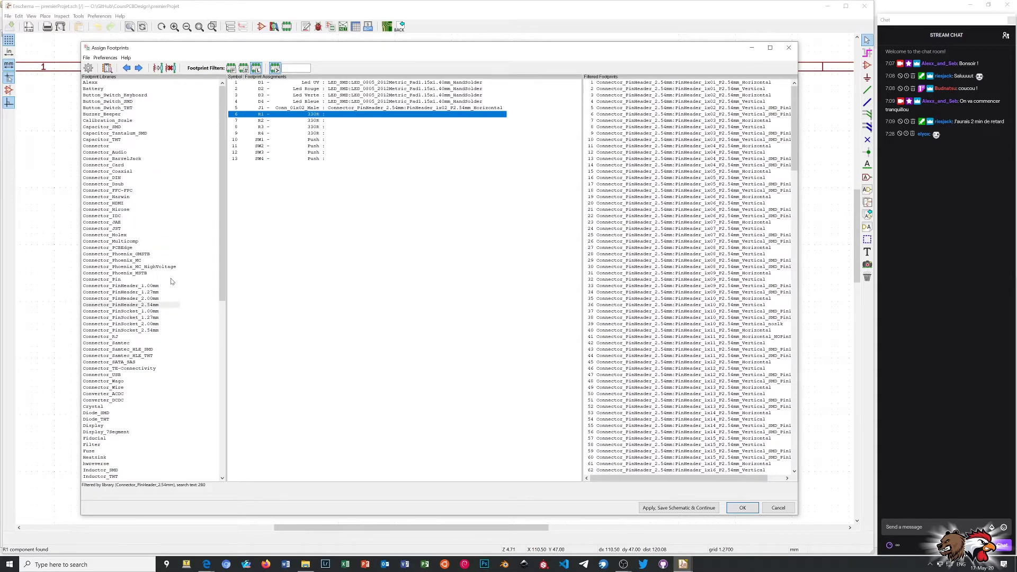
pyautogui.scroll(-17, 171, 280)
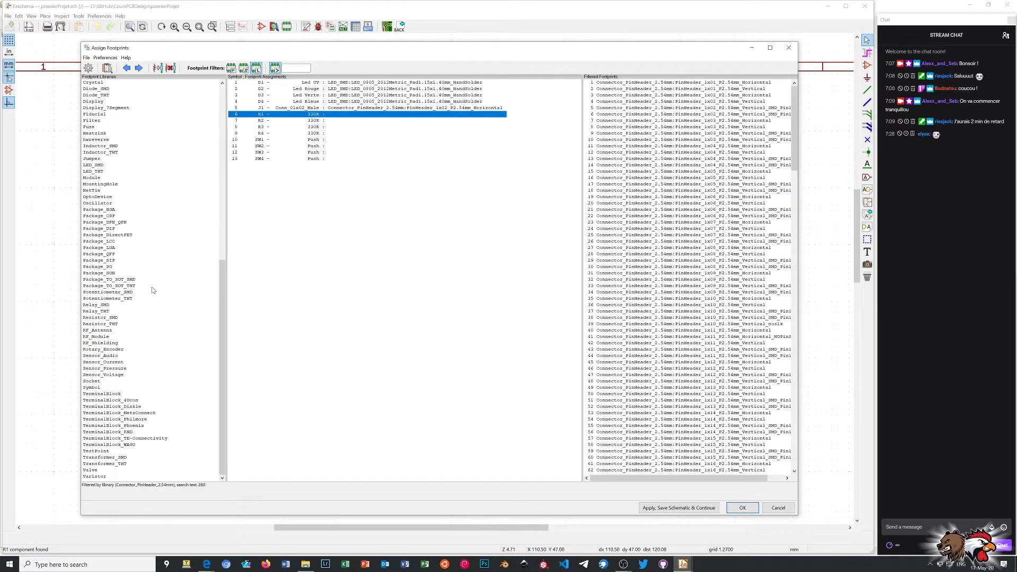
pyautogui.click(103, 318)
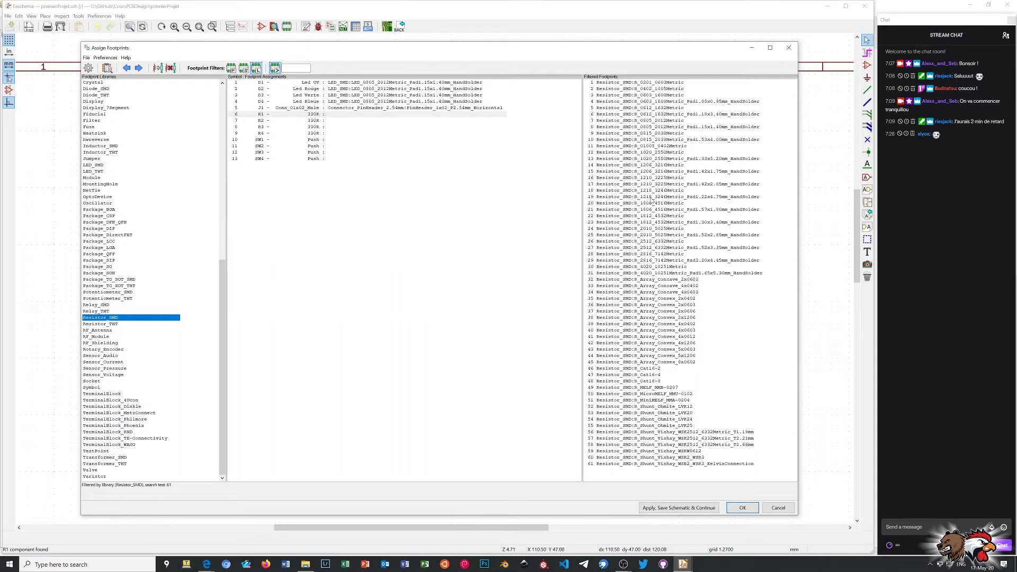
pyautogui.click(657, 127)
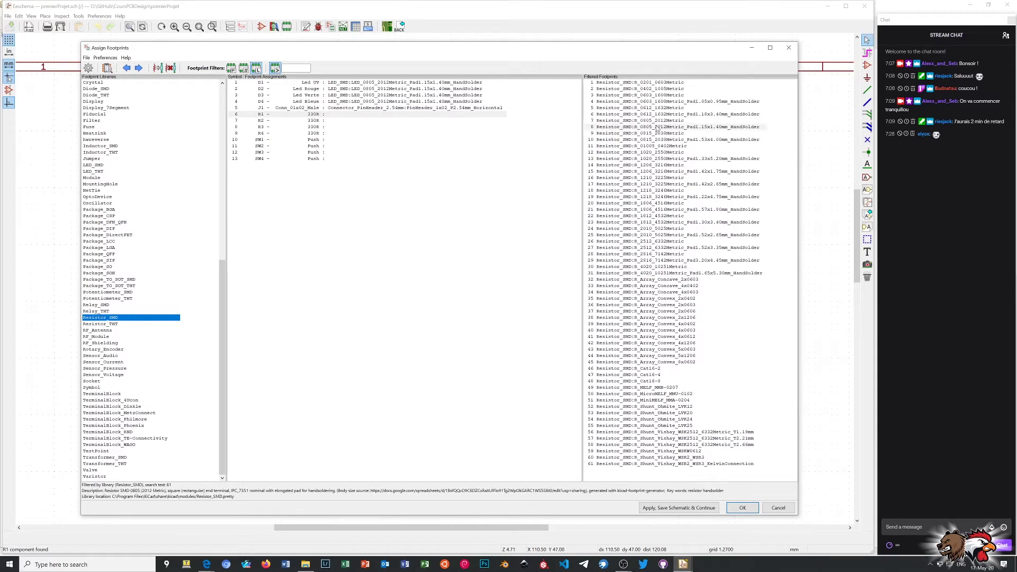
pyautogui.doubleClick(657, 127)
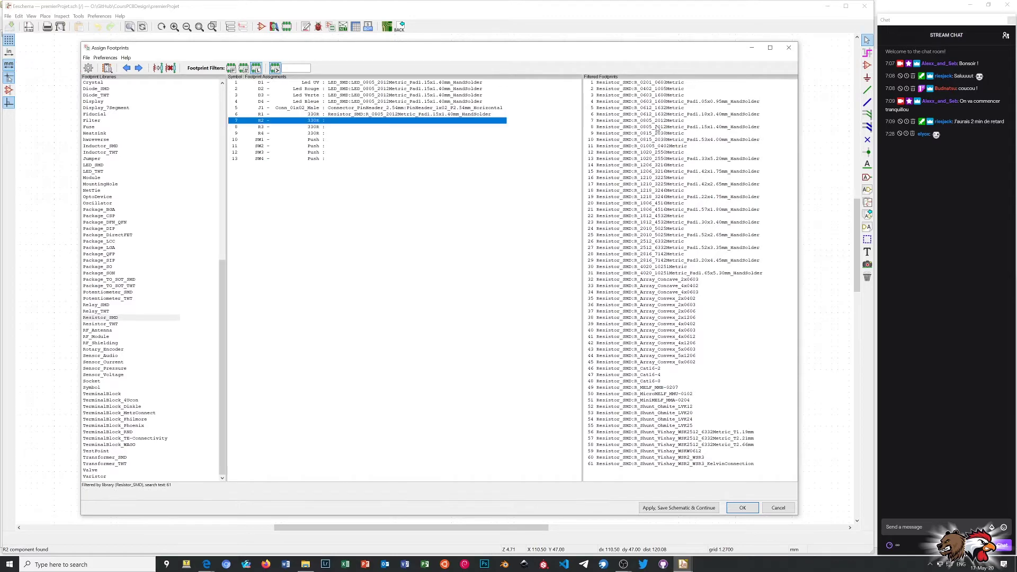
# Assign the Resistor_SMD:R_0805_2012Metric_Pad1.15x1.40mm_HandSolder footprint to resistors R2, R3 and R4.
pyautogui.doubleClick(657, 127)
pyautogui.doubleClick(657, 127)
pyautogui.doubleClick(657, 127)
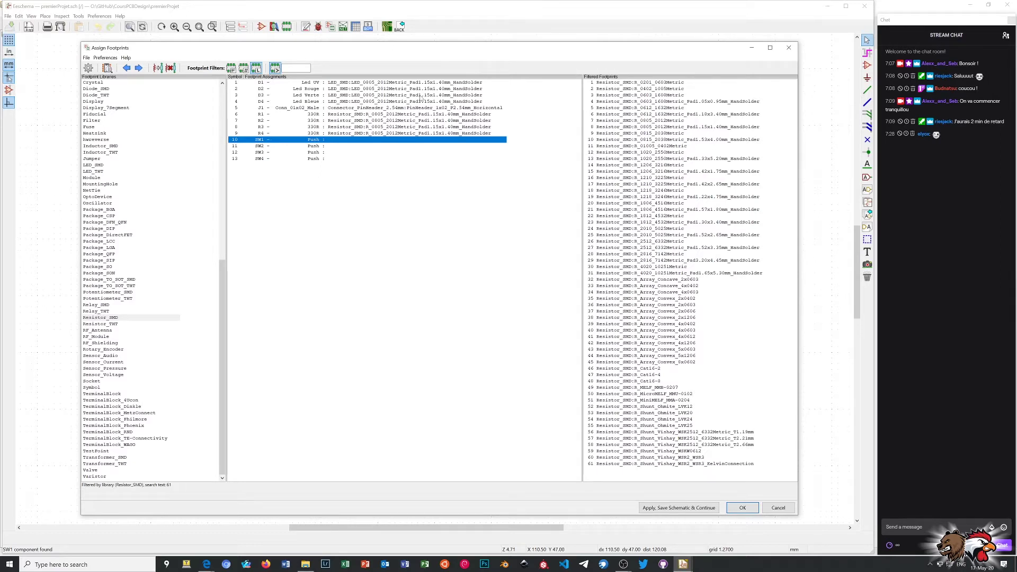
# Look through the Button_Switch_SMD footprint library for a push-button footprint for the SW1 switch.
pyautogui.scroll(10, 139, 259)
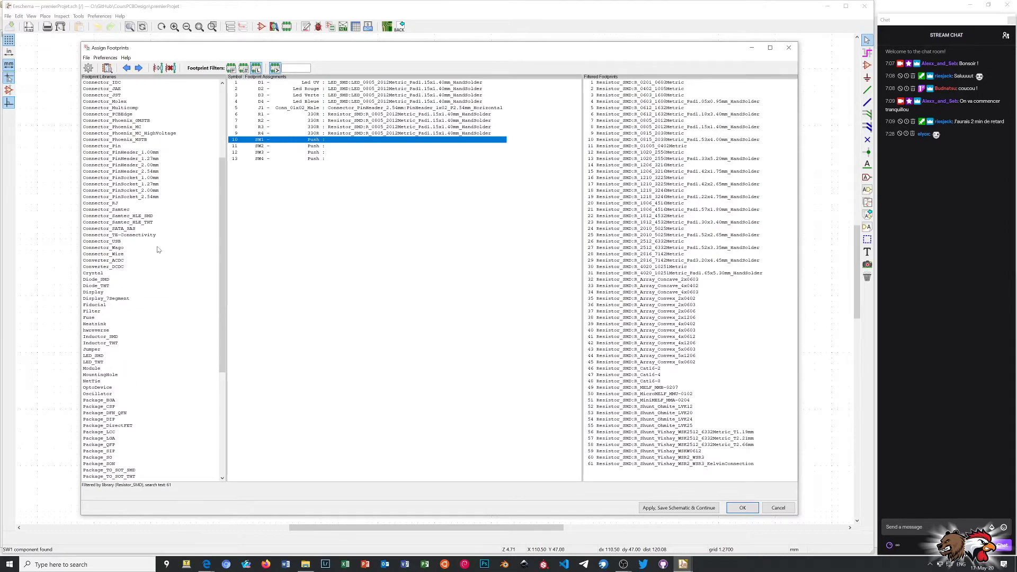
pyautogui.scroll(7, 158, 249)
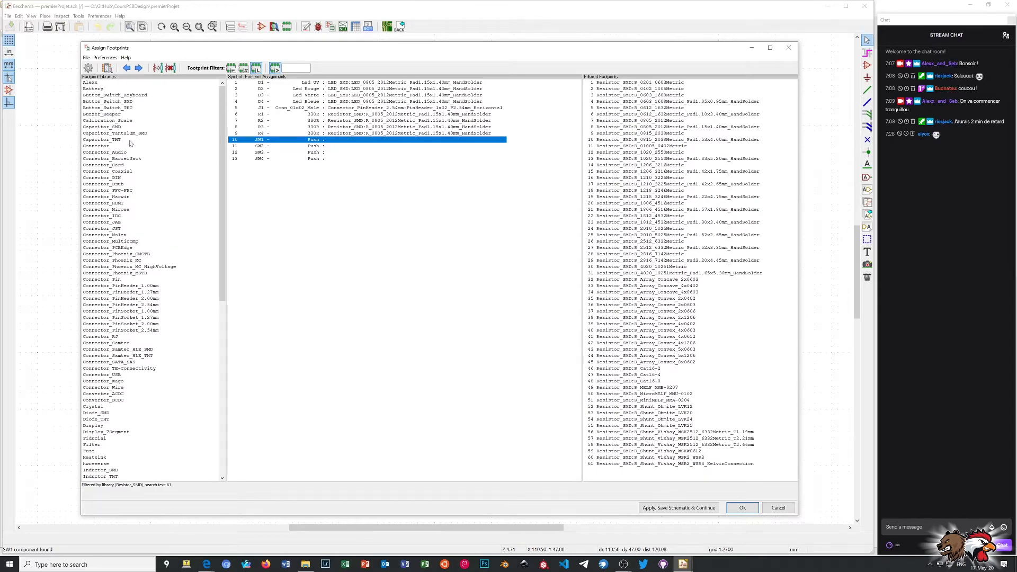
pyautogui.click(105, 109)
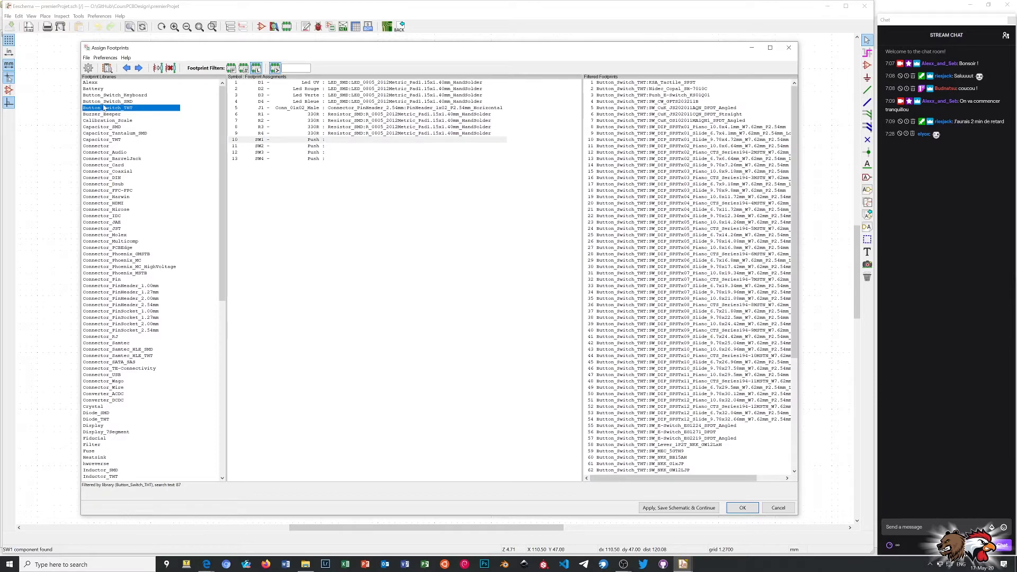
pyautogui.click(105, 101)
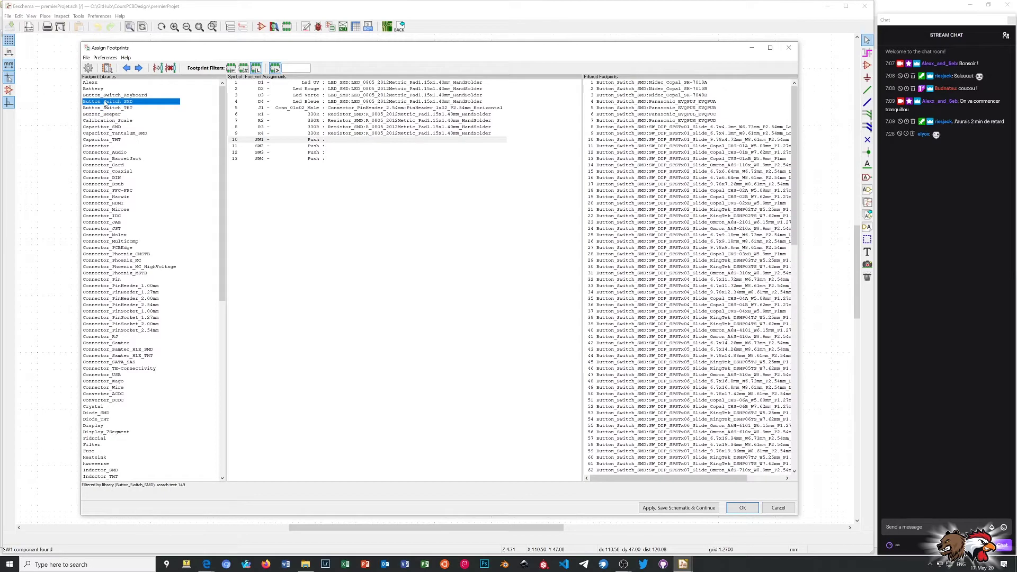
pyautogui.scroll(-20, 696, 283)
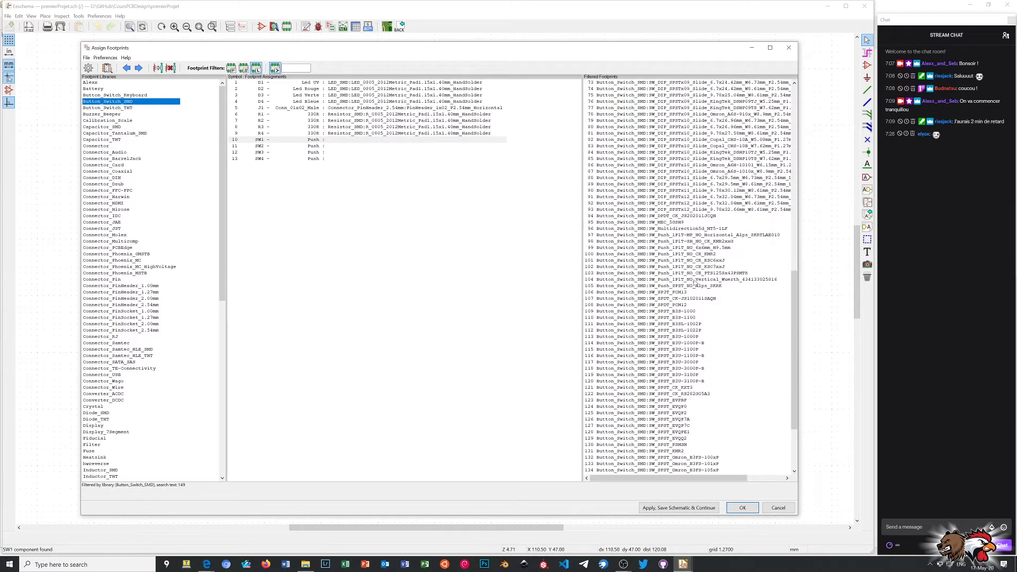
pyautogui.scroll(-5, 695, 283)
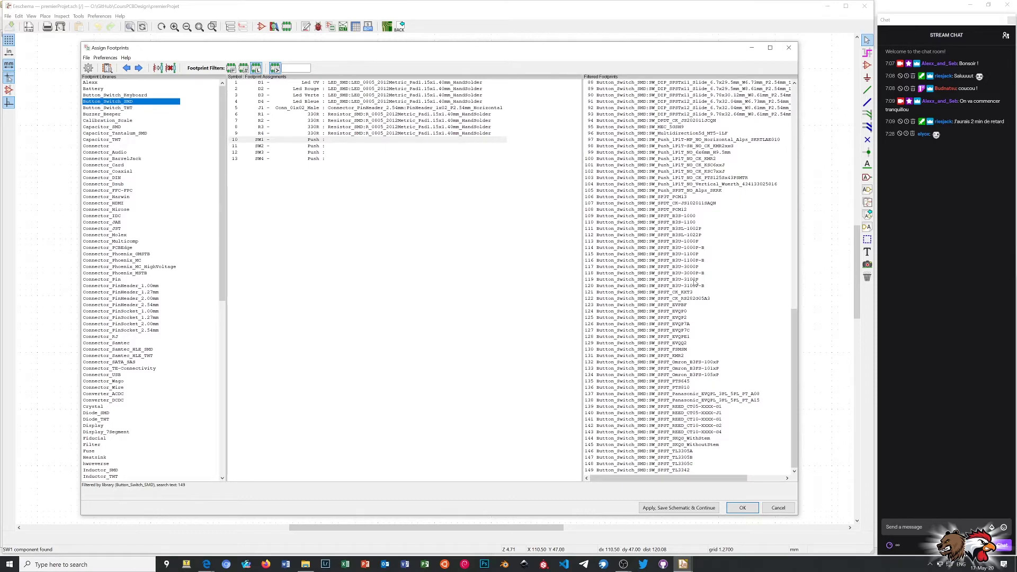
pyautogui.scroll(9, 696, 283)
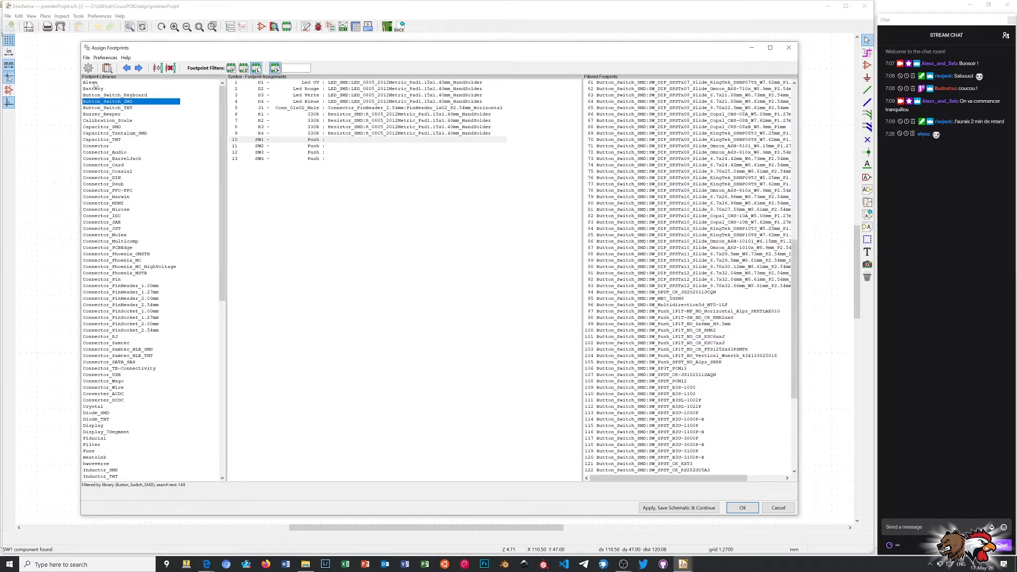
# Assign the Button_Switch_THT:SW_PUSH_6mm footprint to switches SW1, SW2, SW3 and SW4.
pyautogui.click(103, 109)
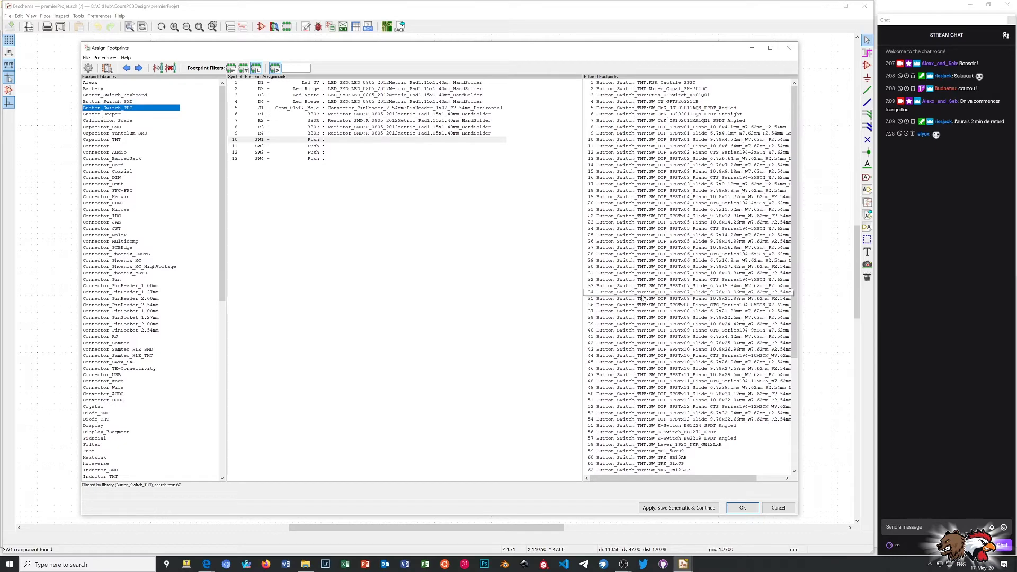
pyautogui.scroll(-8, 643, 298)
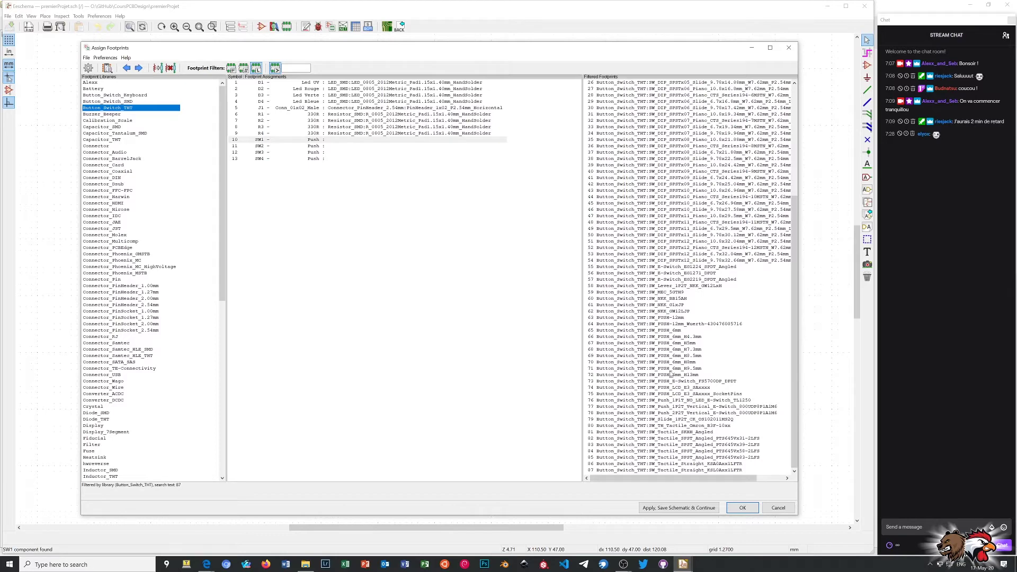
pyautogui.click(665, 331)
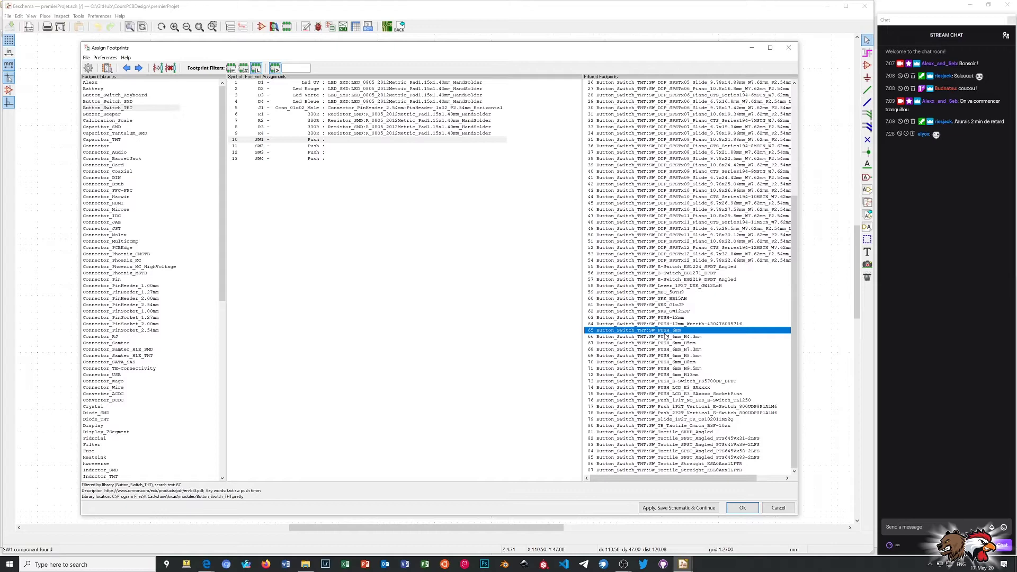
pyautogui.doubleClick(665, 332)
pyautogui.doubleClick(666, 331)
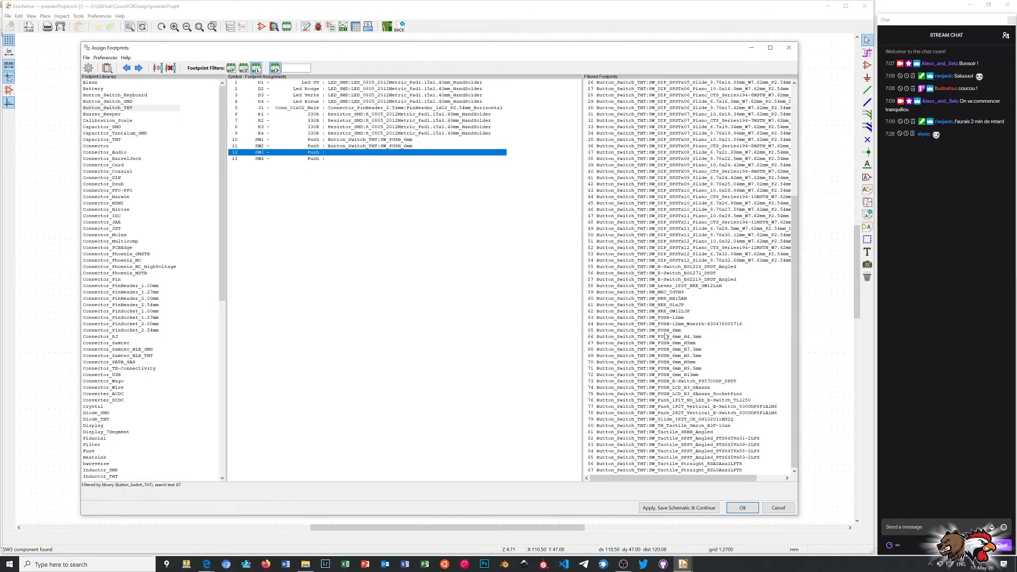
pyautogui.doubleClick(666, 331)
pyautogui.doubleClick(666, 332)
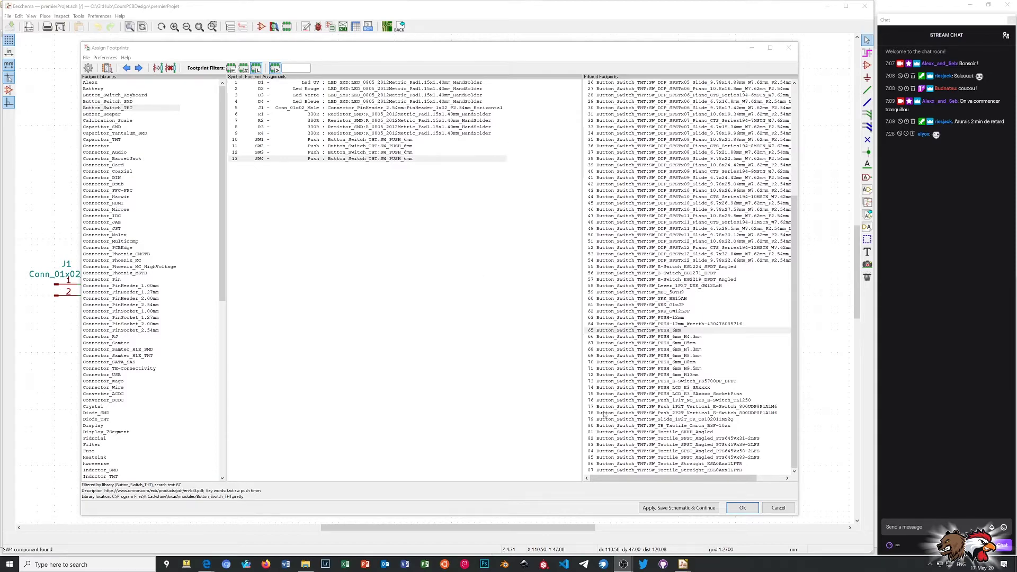
# Apply the footprint assignments, save the schematic and close the footprint assignment dialog.
pyautogui.click(657, 508)
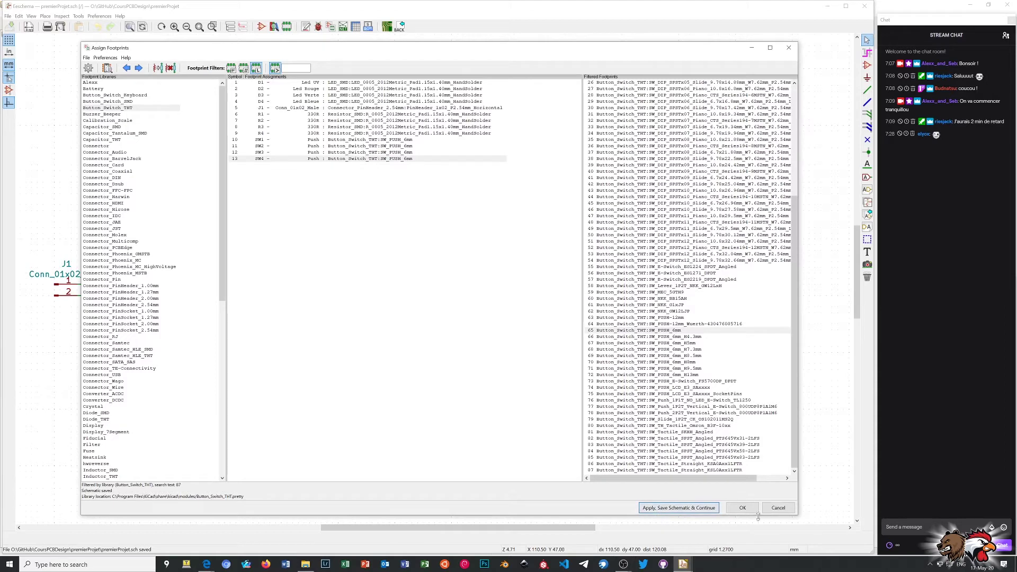
pyautogui.click(742, 510)
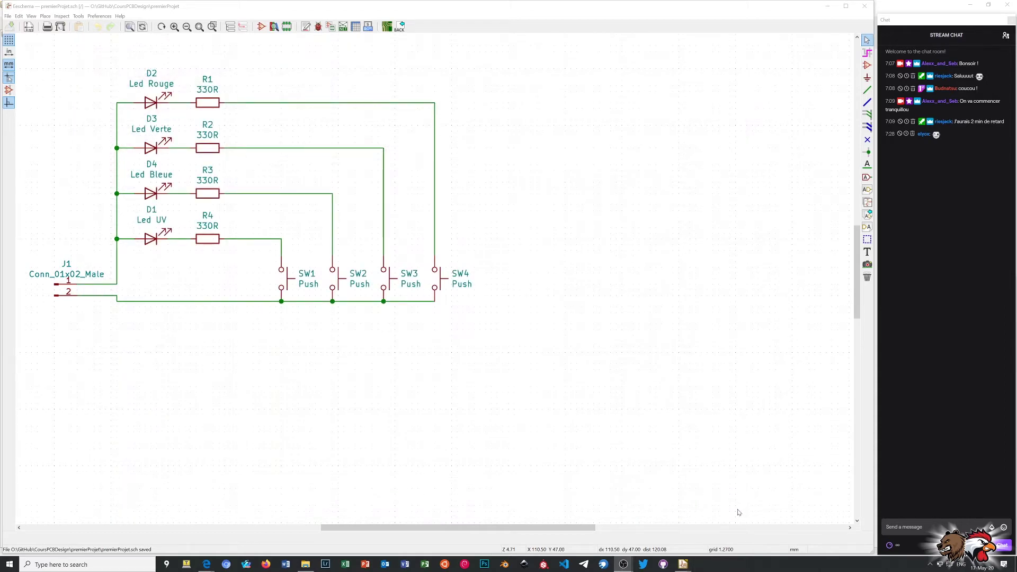
# Open the project's board in the PCB layout editor from the schematic.
pyautogui.scroll(-4, 442, 288)
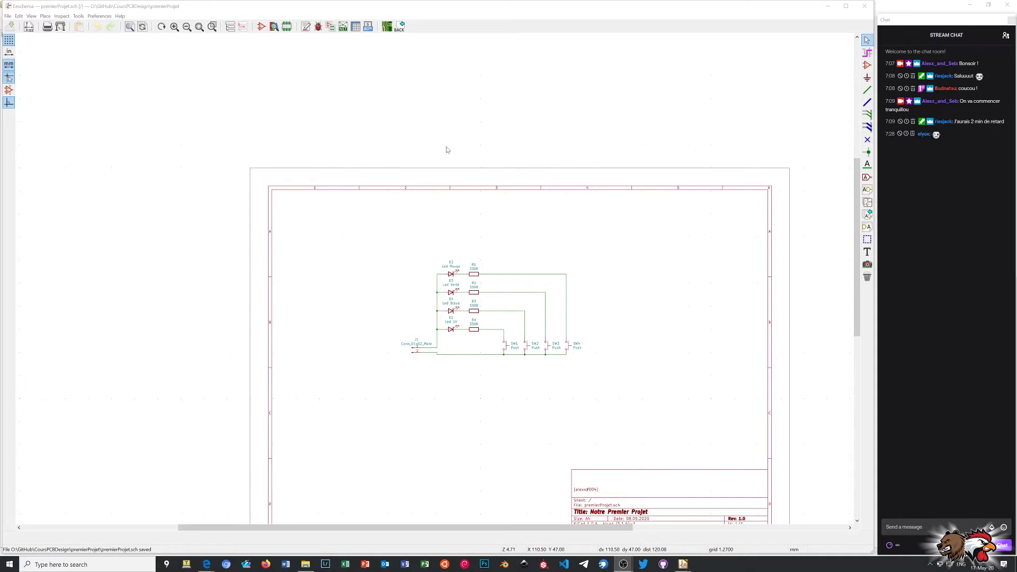
pyautogui.click(388, 26)
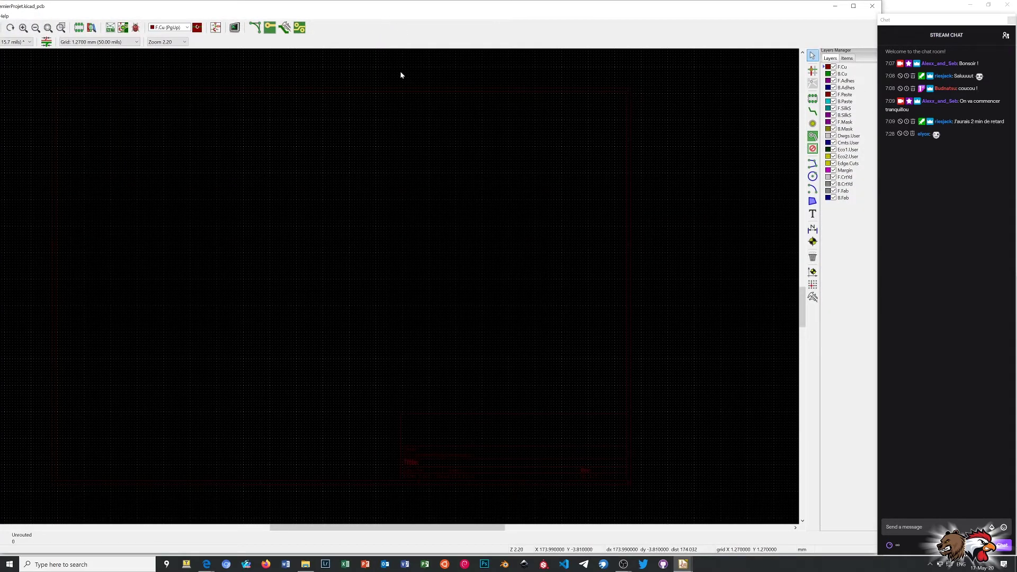
pyautogui.scroll(-1, 342, 292)
pyautogui.keyDown('shift'); pyautogui.scroll(1, 482, 293); pyautogui.keyUp('shift')
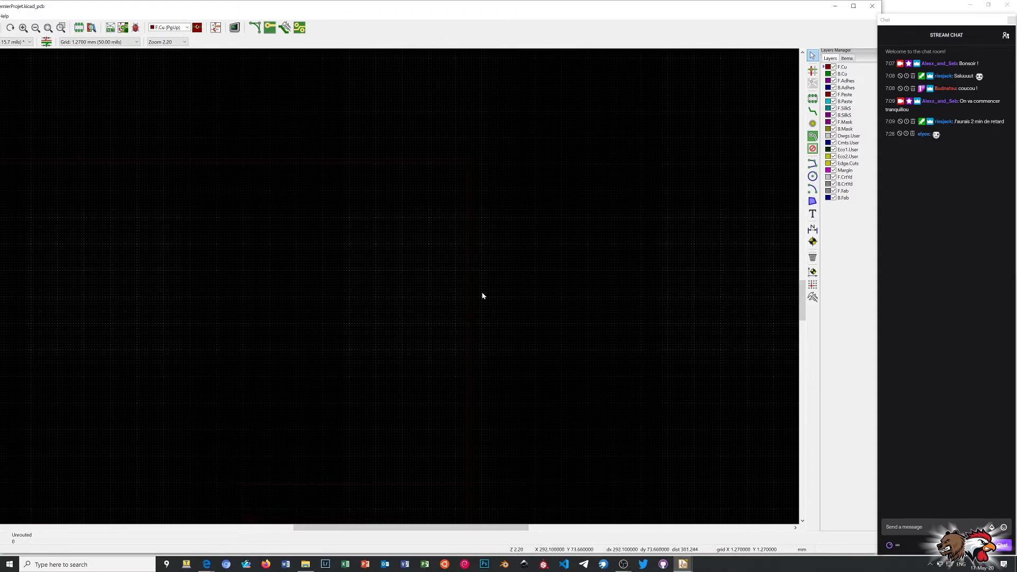
pyautogui.keyDown('ctrl'); pyautogui.hscroll(1, 345, 236); pyautogui.keyUp('ctrl')
pyautogui.scroll(-1, 342, 286)
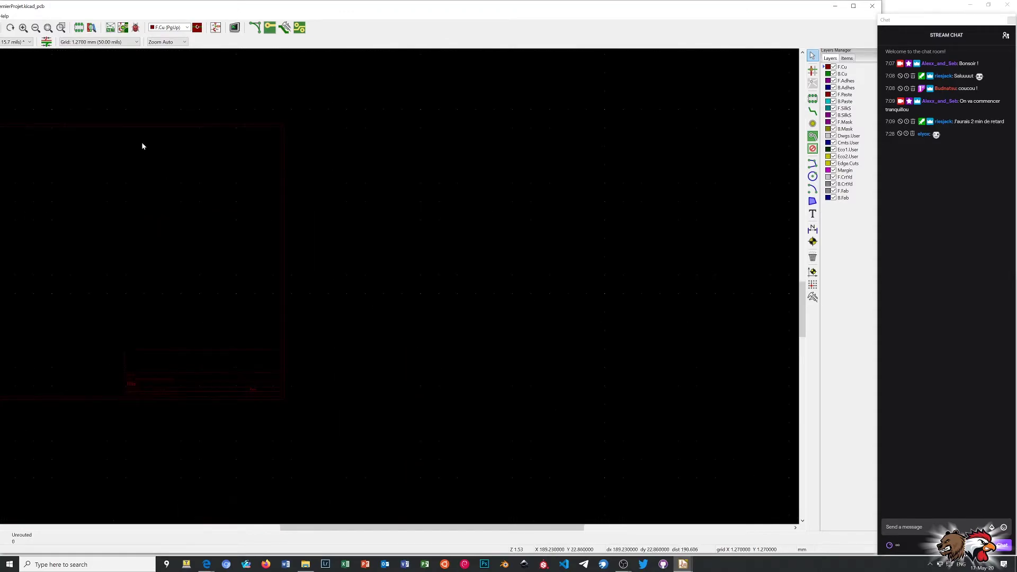
pyautogui.scroll(-1, 139, 205)
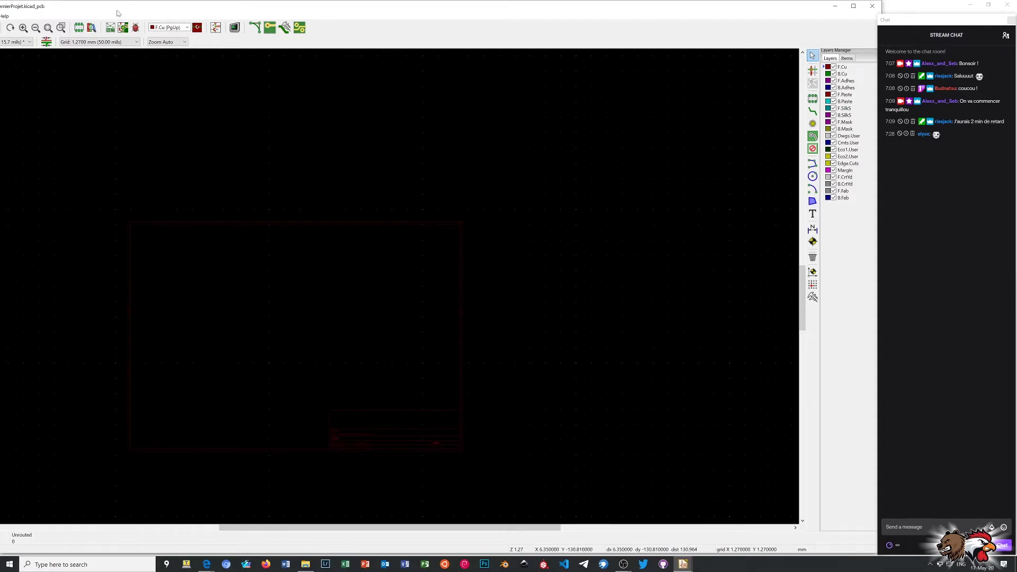
# Move and resize the PCB editor window so that it fits entirely beside the chat window.
pyautogui.moveTo(119, 12); pyautogui.dragTo(22, 11)
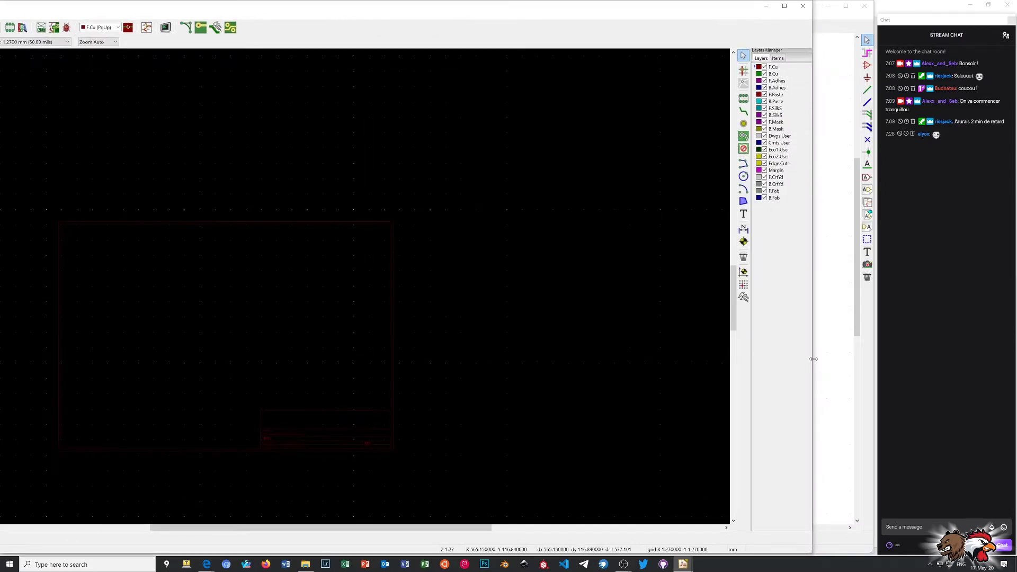
pyautogui.moveTo(813, 361); pyautogui.dragTo(437, 330)
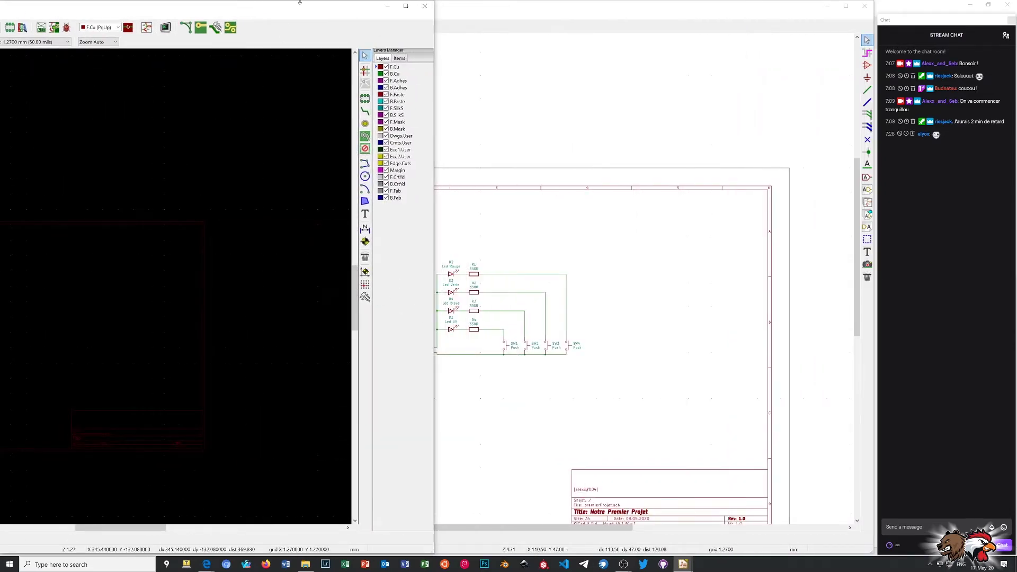
pyautogui.moveTo(300, 10); pyautogui.dragTo(508, 10)
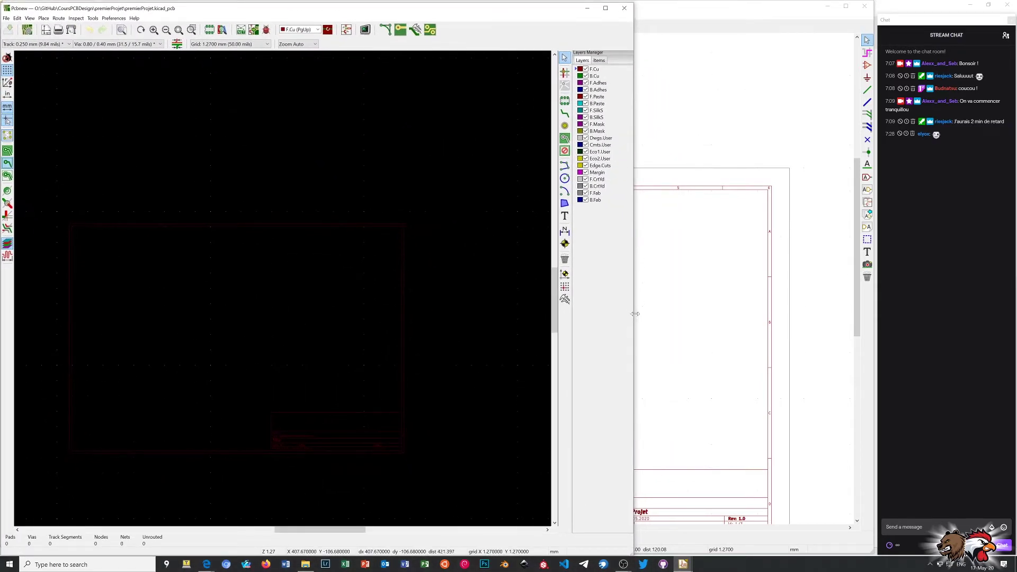
pyautogui.moveTo(633, 317); pyautogui.dragTo(874, 328)
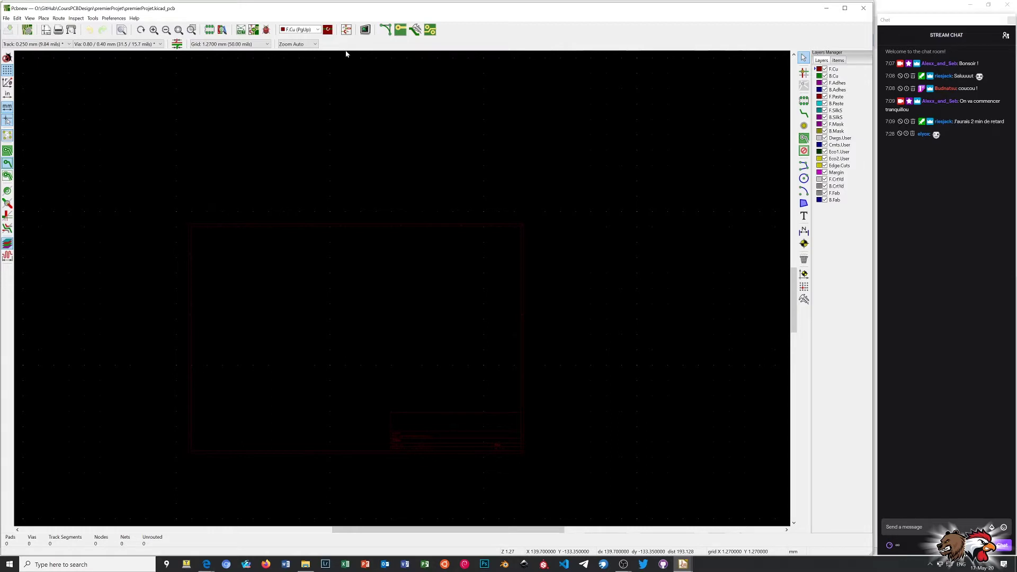
# Update the PCB from the schematic and place the imported footprints near the sheet's centre, at about X 128, Y 104 mm.
pyautogui.click(255, 30)
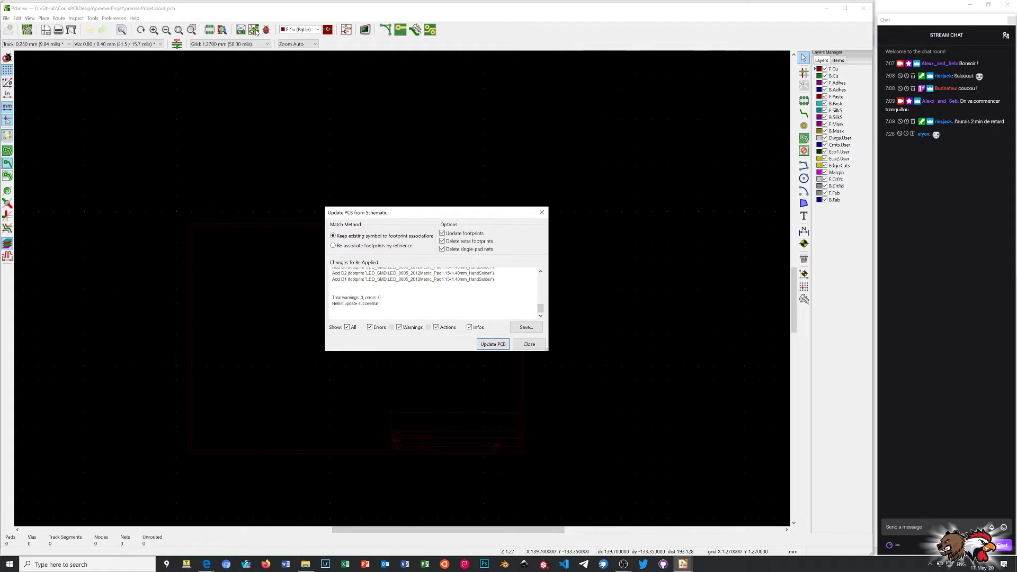
pyautogui.moveTo(539, 309)
pyautogui.mouseDown()
pyautogui.moveTo(542, 269)
pyautogui.moveTo(549, 304)
pyautogui.moveTo(541, 309)
pyautogui.mouseUp()
pyautogui.click(493, 344)
pyautogui.click(528, 345)
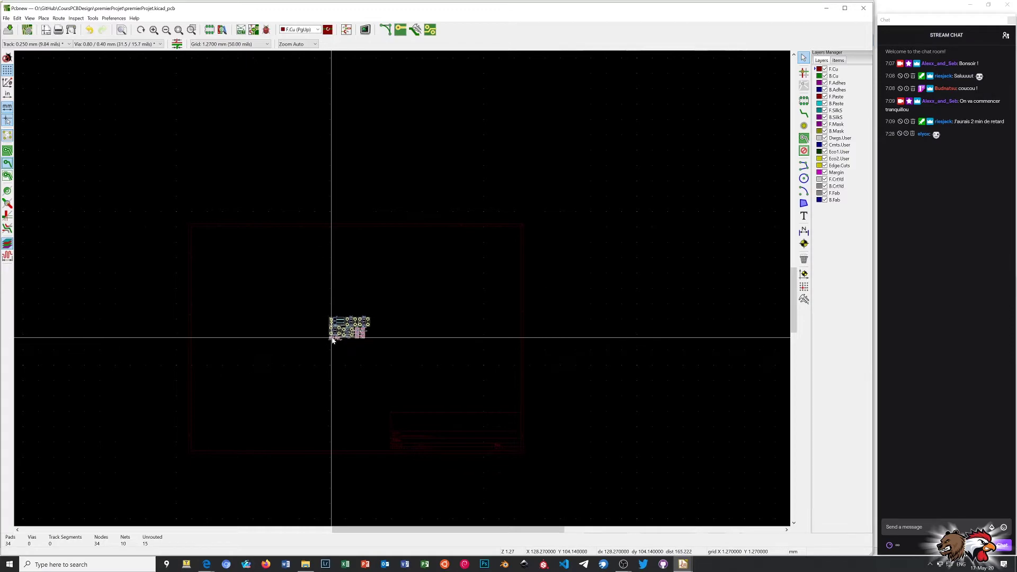
pyautogui.click(332, 338)
# Examine the imported connector, switch, LED and resistor footprints and the unrouted connections between their pads.
pyautogui.scroll(5, 335, 343)
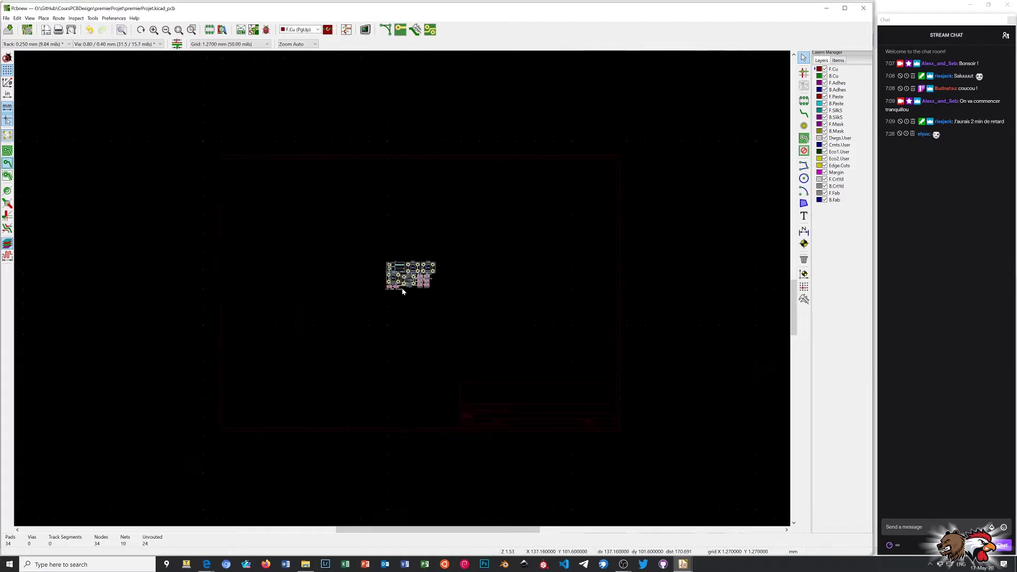
pyautogui.scroll(5, 401, 288)
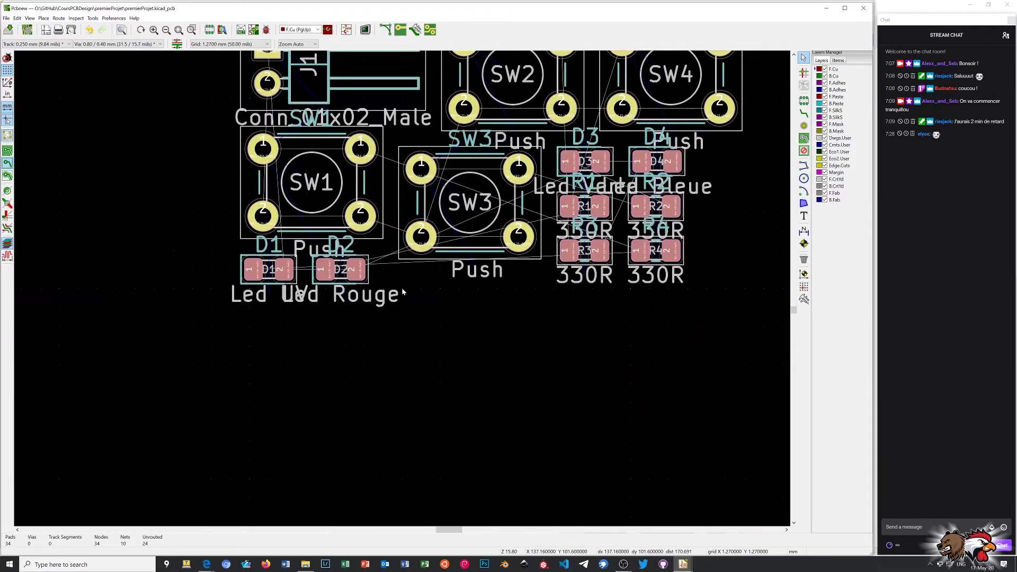
pyautogui.scroll(-4, 402, 288)
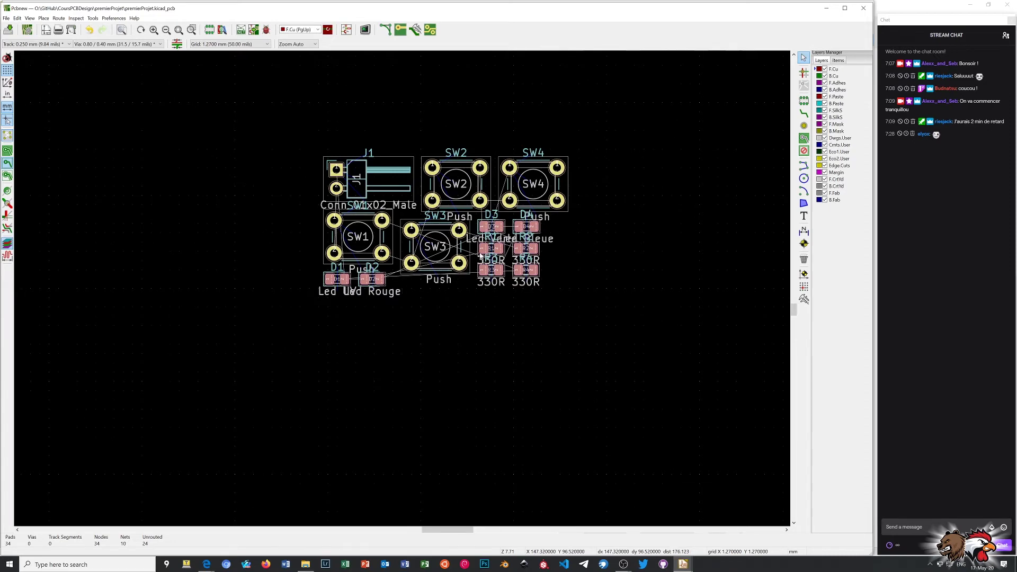
pyautogui.scroll(1, 481, 256)
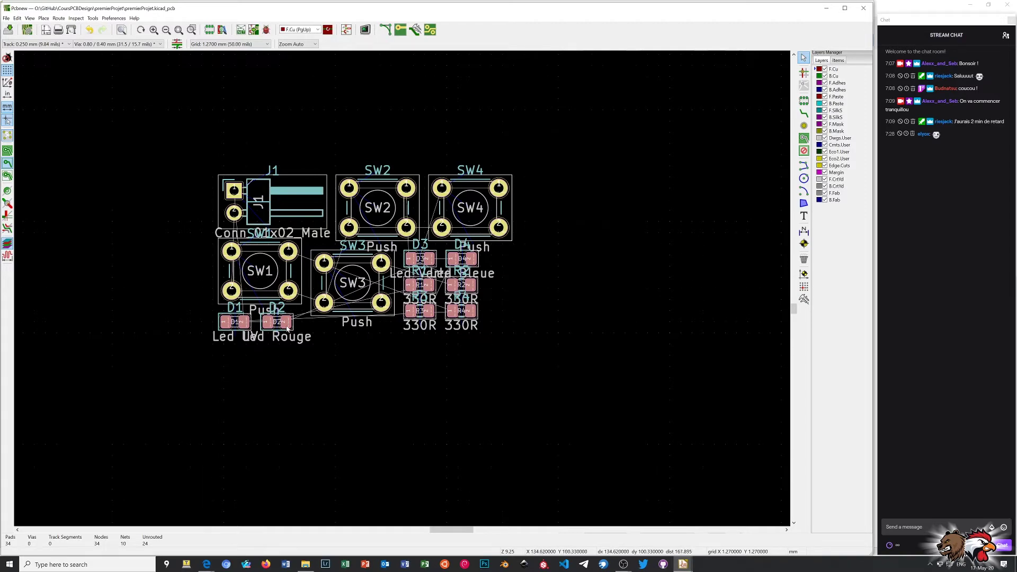
pyautogui.scroll(3, 400, 286)
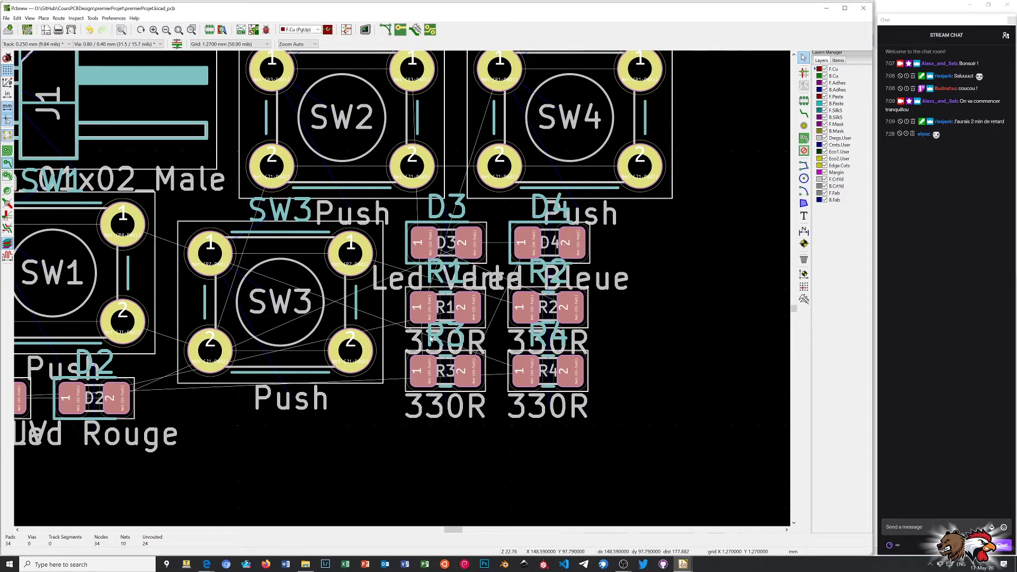
pyautogui.scroll(-1, 401, 292)
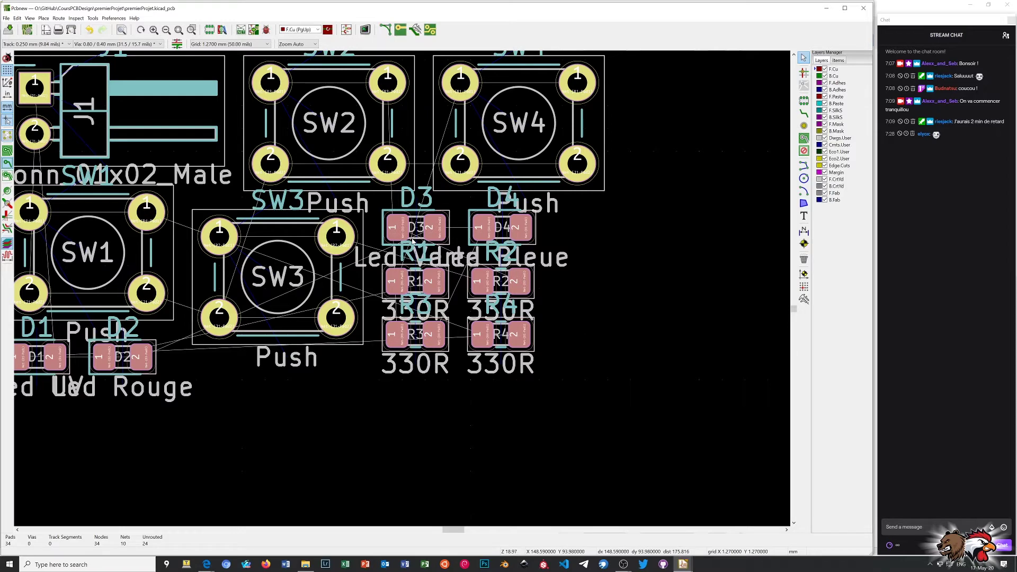
pyautogui.scroll(-4, 413, 241)
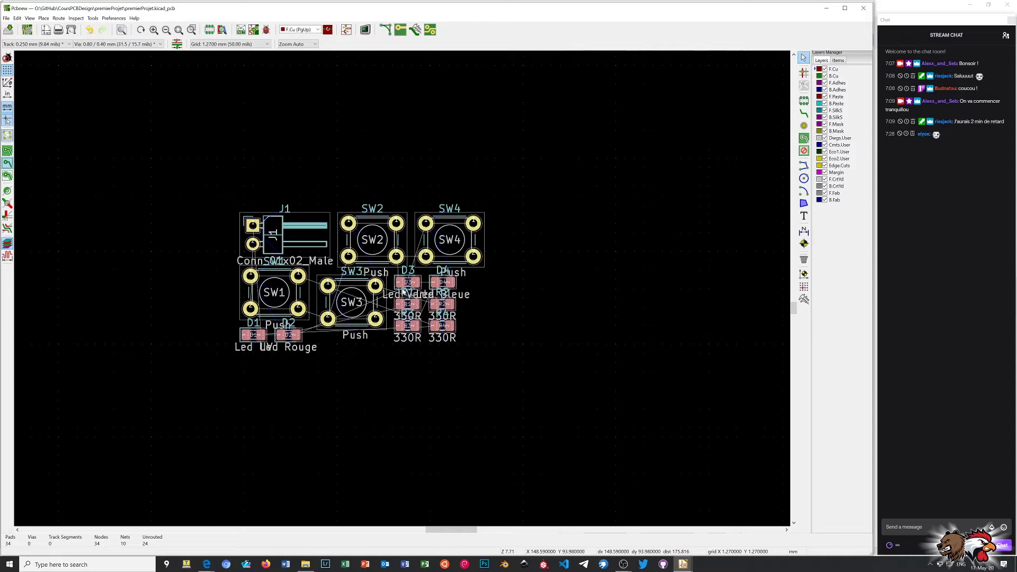
pyautogui.scroll(1, 411, 271)
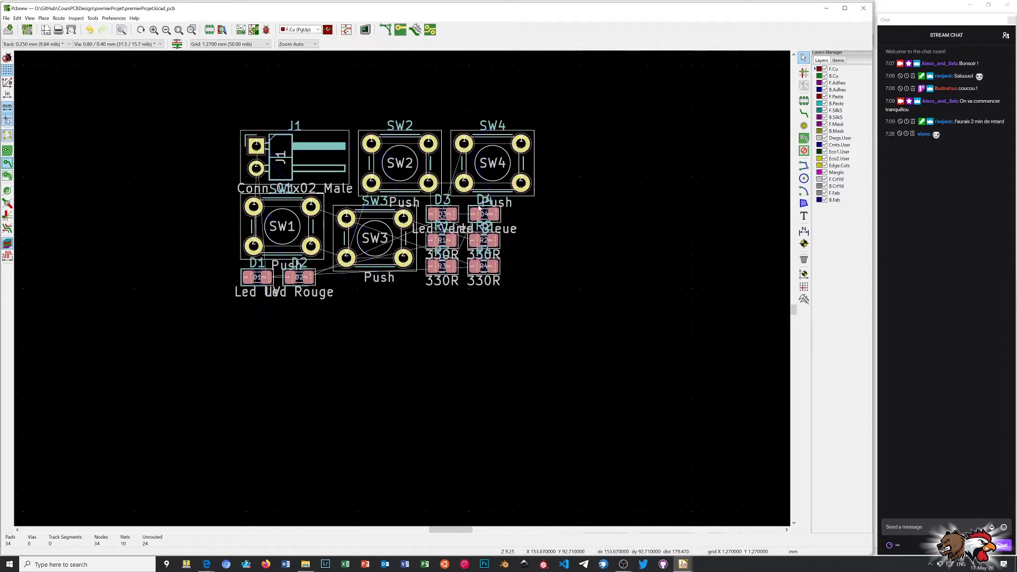
pyautogui.scroll(2, 479, 208)
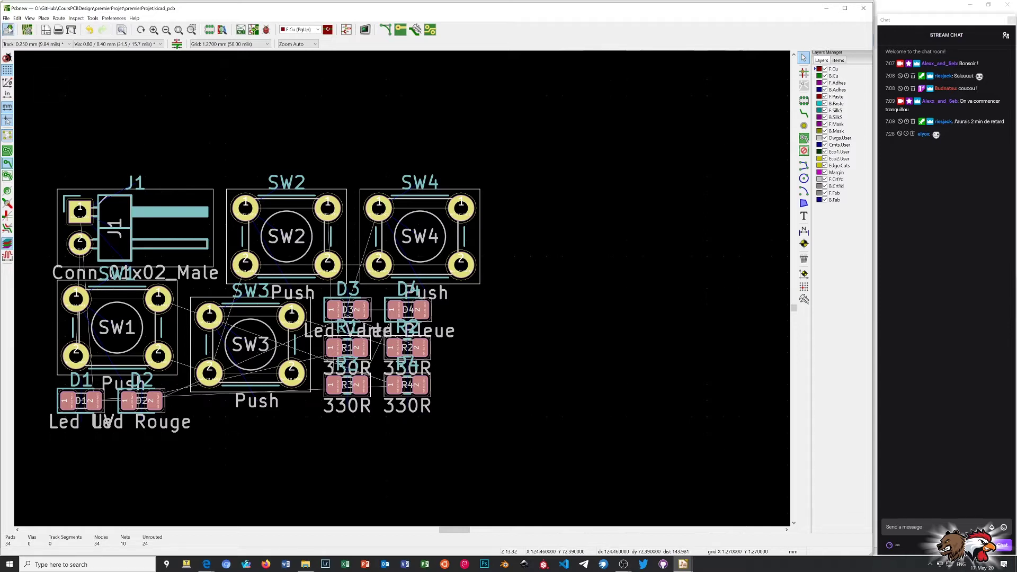
# Save the board and review the layer list, copper layers and PCB thickness in the board setup without changing them.
pyautogui.click(8, 29)
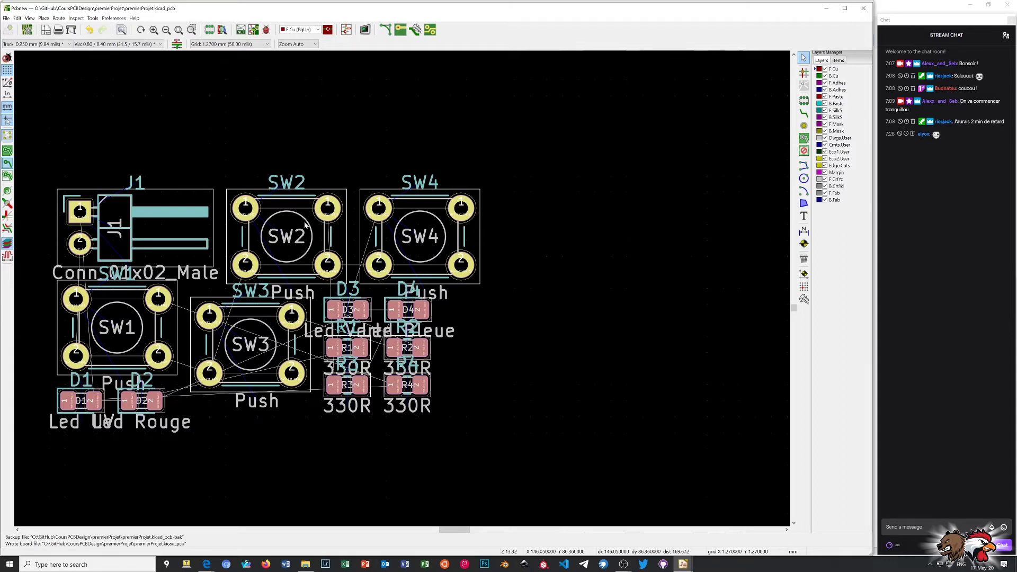
pyautogui.click(6, 18)
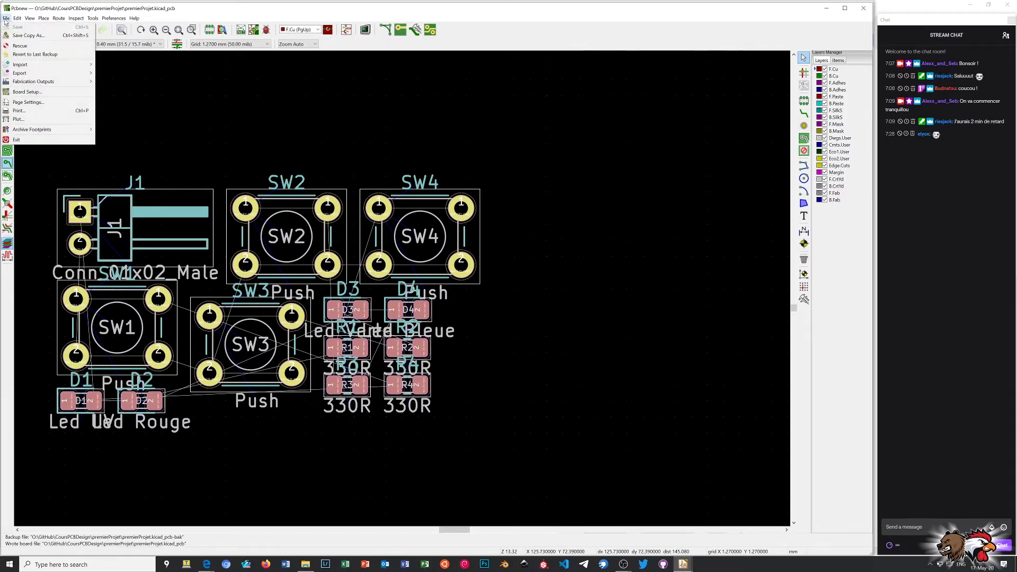
pyautogui.click(42, 93)
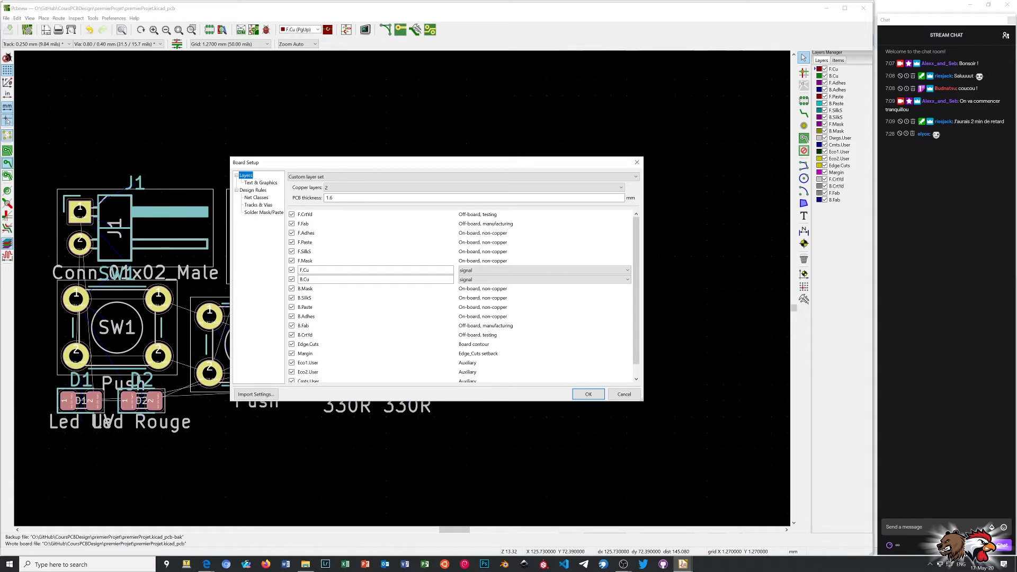
pyautogui.scroll(-1, 360, 236)
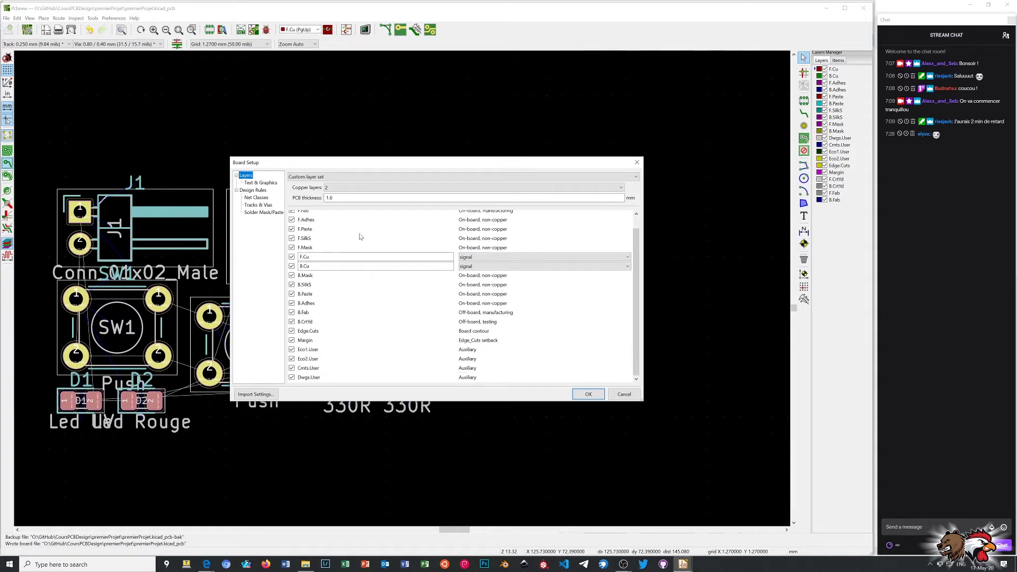
pyautogui.scroll(1, 360, 237)
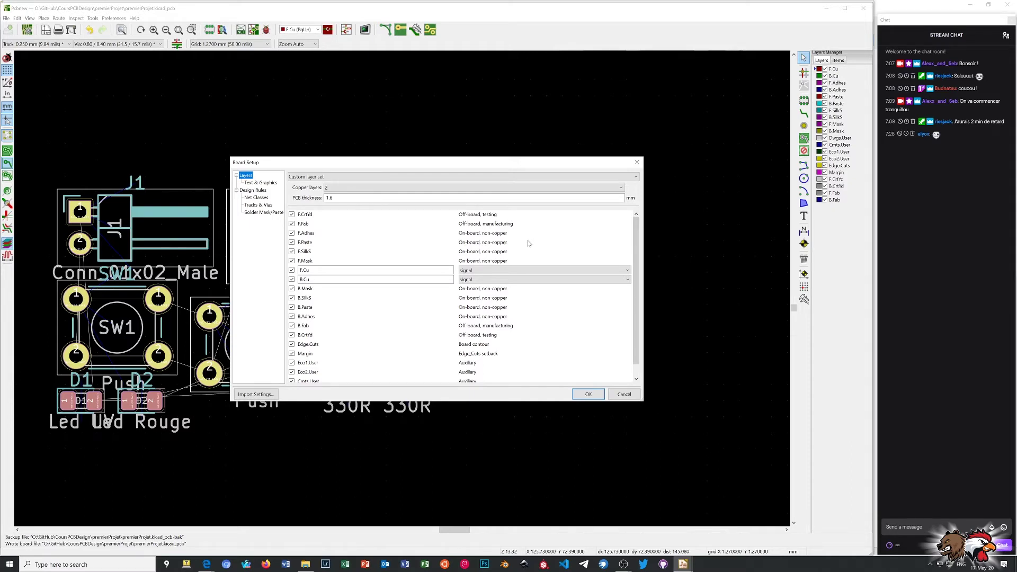
pyautogui.click(637, 162)
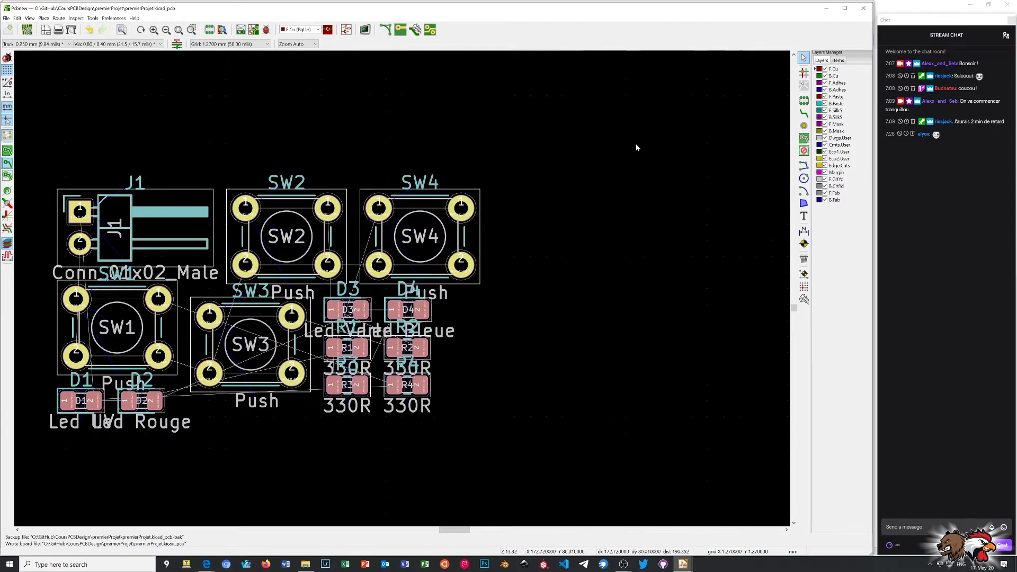
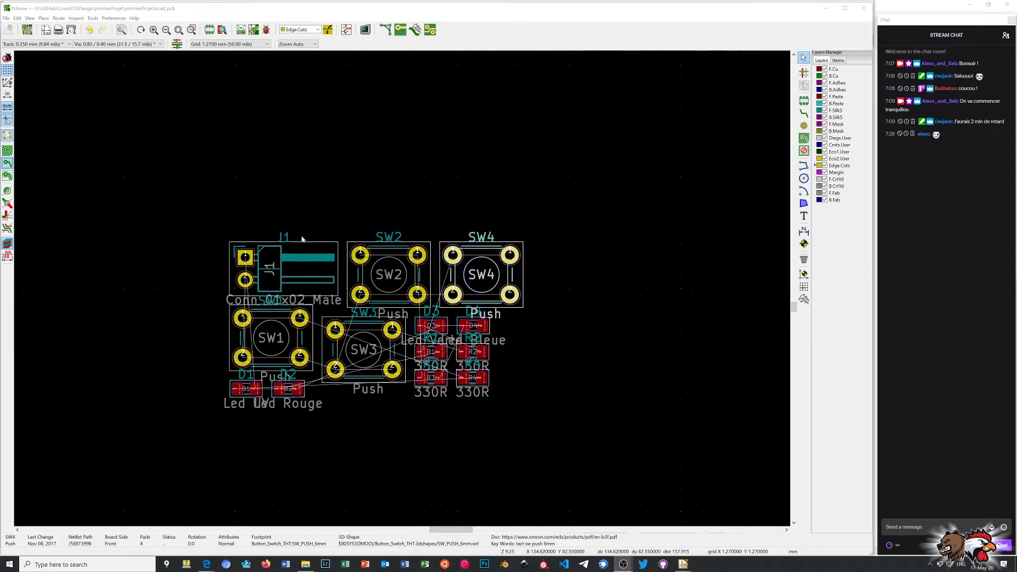
# Move connector J1 out of the footprint cluster to a free area above and to the right of SW4.
pyautogui.moveTo(277, 274); pyautogui.dragTo(201, 201)
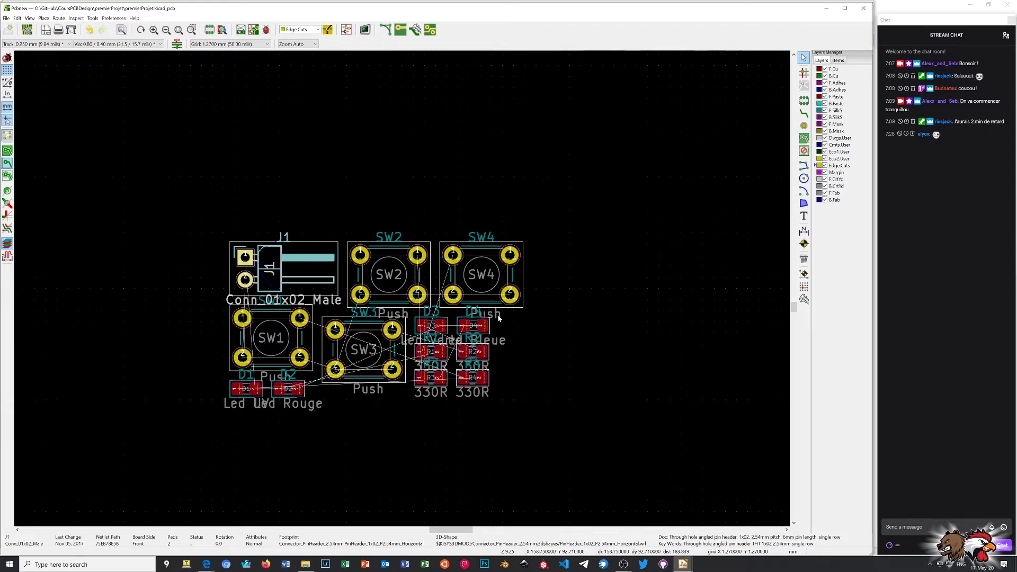
pyautogui.moveTo(327, 279); pyautogui.dragTo(167, 131)
pyautogui.scroll(-3, 401, 287)
pyautogui.scroll(1, 401, 288)
pyautogui.moveTo(349, 239); pyautogui.dragTo(630, 233)
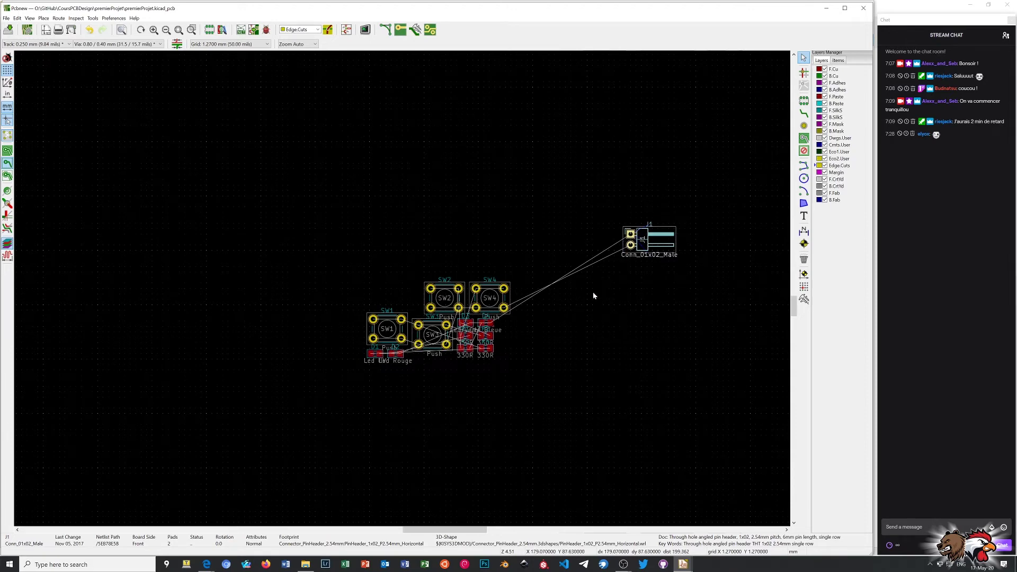
pyautogui.click(579, 299)
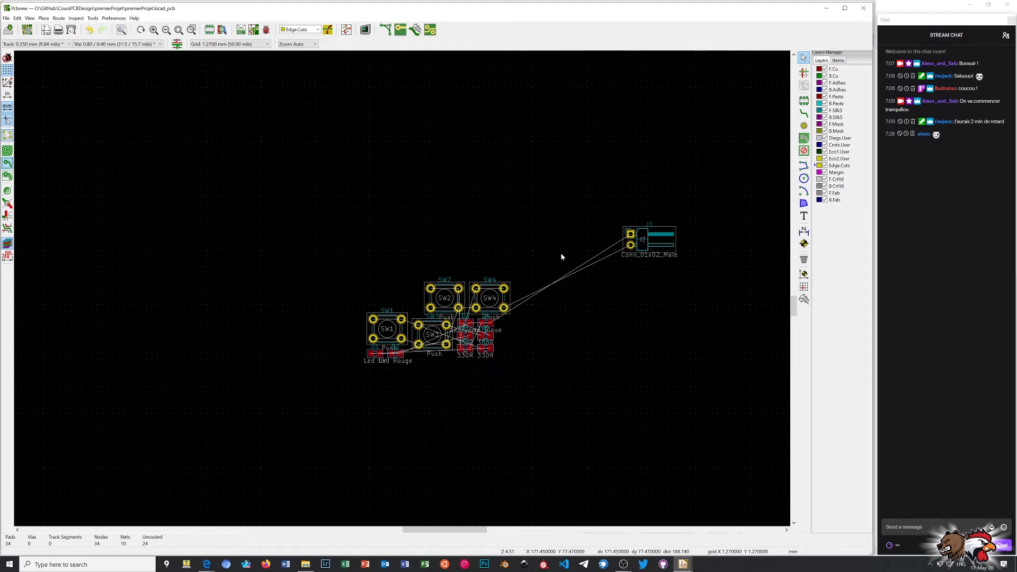
# Place connector J1 above the switches at about X 133, Y 67 mm, rotated to 90° so its pins point away from them.
pyautogui.moveTo(639, 238); pyautogui.dragTo(479, 228)
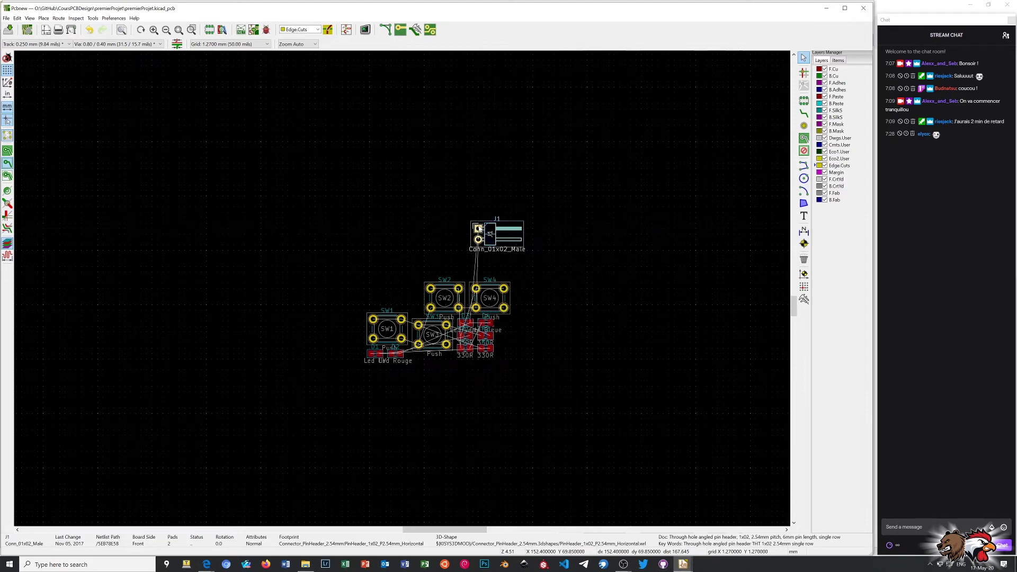
pyautogui.press('r')
pyautogui.press('r')
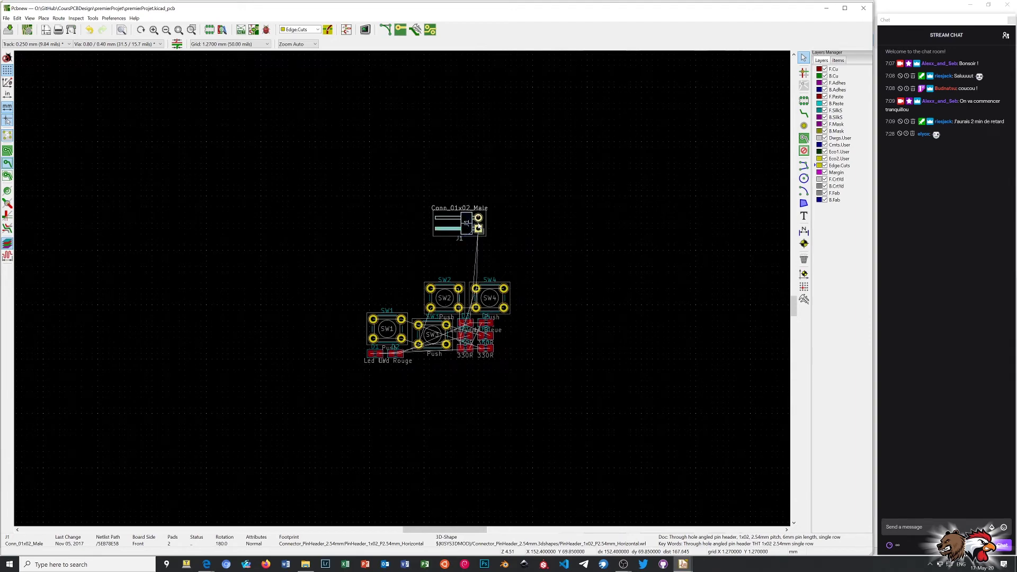
pyautogui.moveTo(479, 228); pyautogui.dragTo(391, 230)
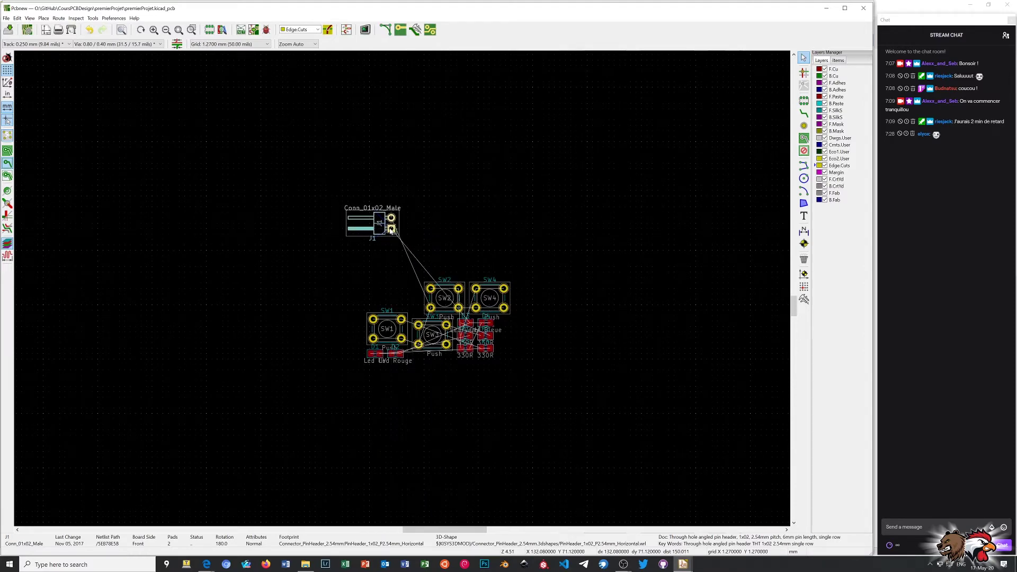
pyautogui.press('r')
pyautogui.press('r')
pyautogui.press('r')
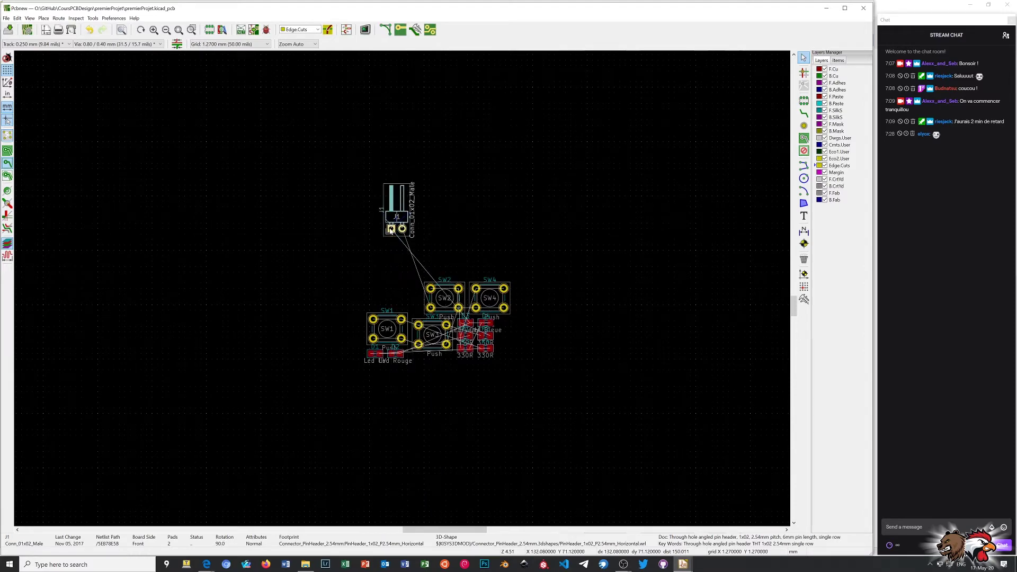
pyautogui.moveTo(391, 229)
pyautogui.mouseDown()
pyautogui.moveTo(390, 177)
pyautogui.moveTo(388, 214)
pyautogui.moveTo(399, 214)
pyautogui.mouseUp()
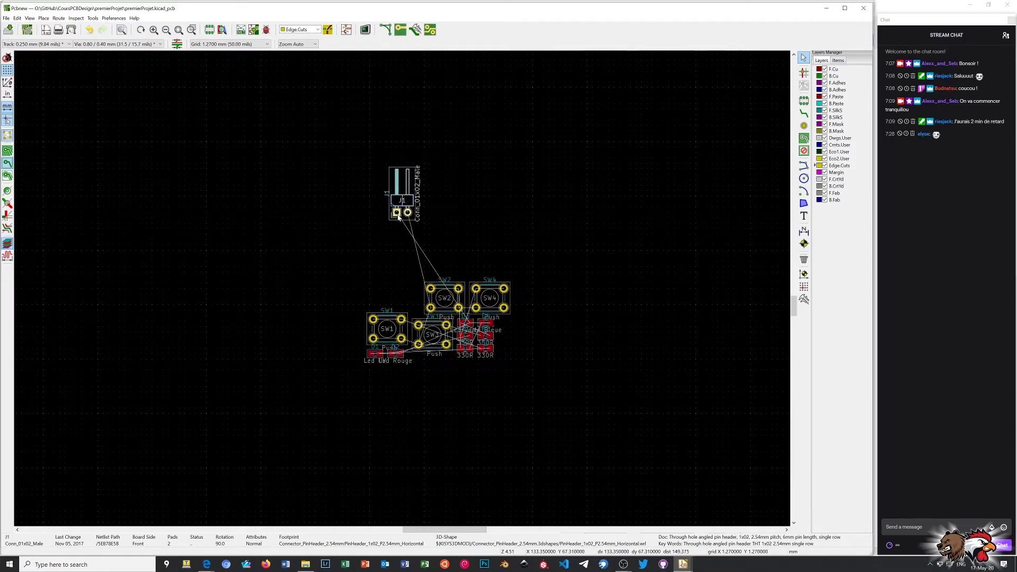
pyautogui.moveTo(445, 300); pyautogui.dragTo(354, 286)
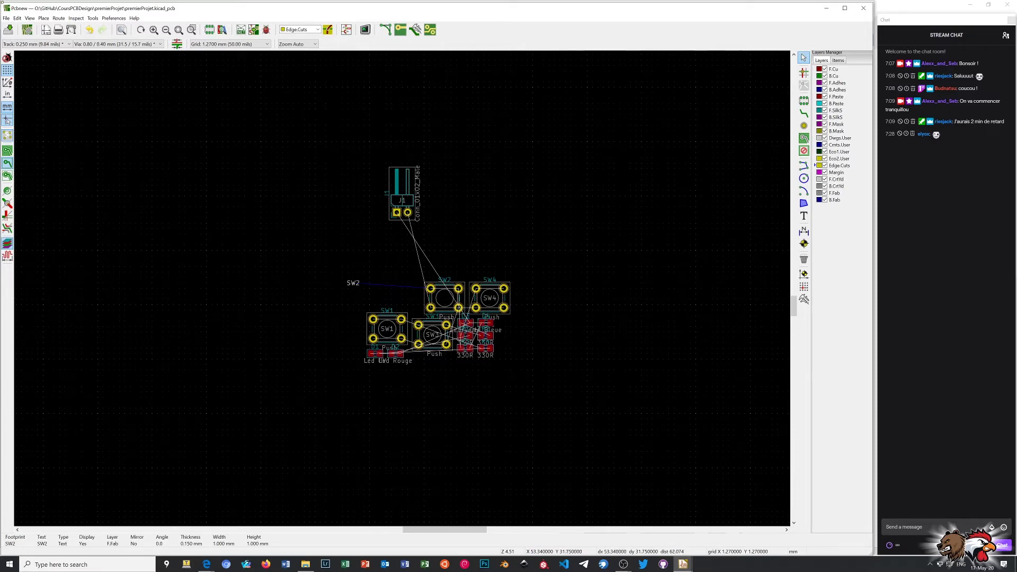
pyautogui.click(29, 18)
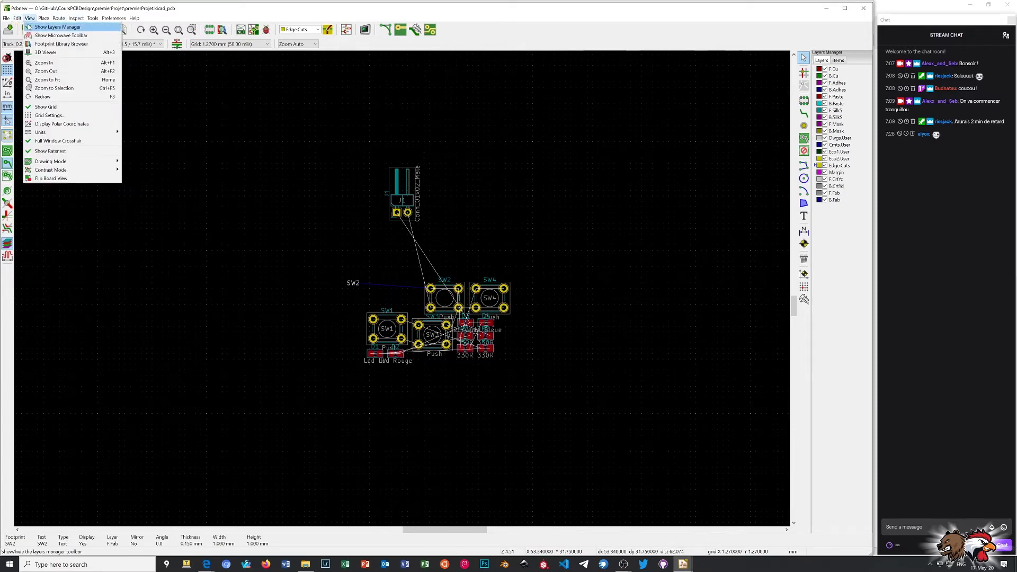
pyautogui.press('Escape')
pyautogui.press('Escape')
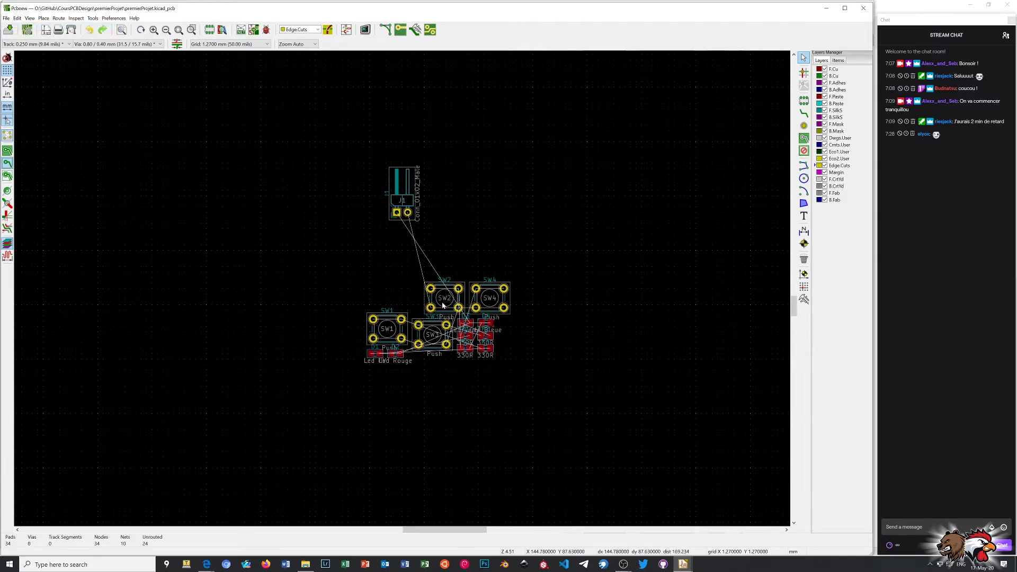
# Move the whole SW2 footprint to the free area below and to the left of J1.
pyautogui.moveTo(445, 306); pyautogui.dragTo(382, 288, button='middle')
pyautogui.scroll(6, 382, 288)
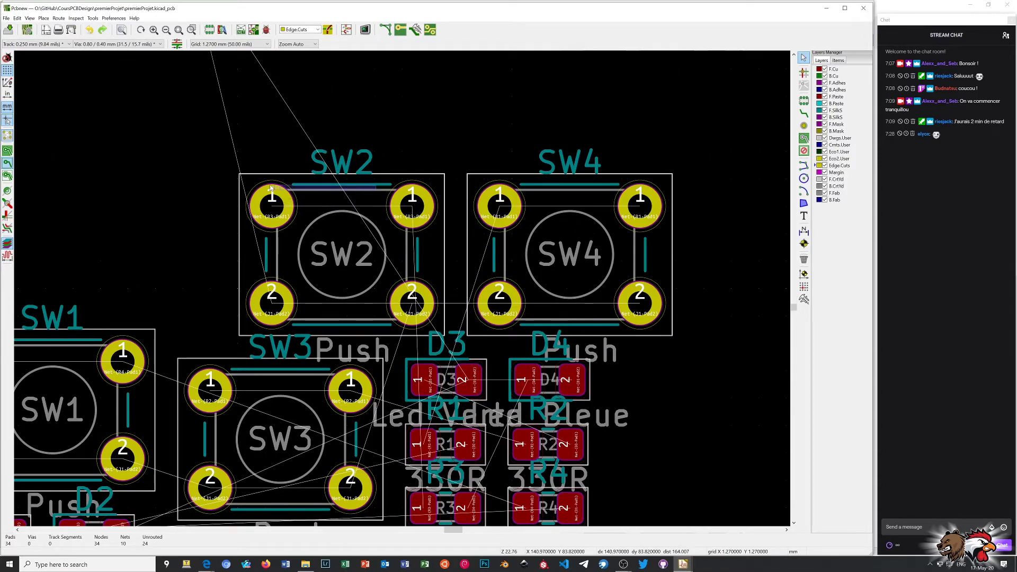
pyautogui.click(272, 208)
pyautogui.scroll(-5, 272, 208)
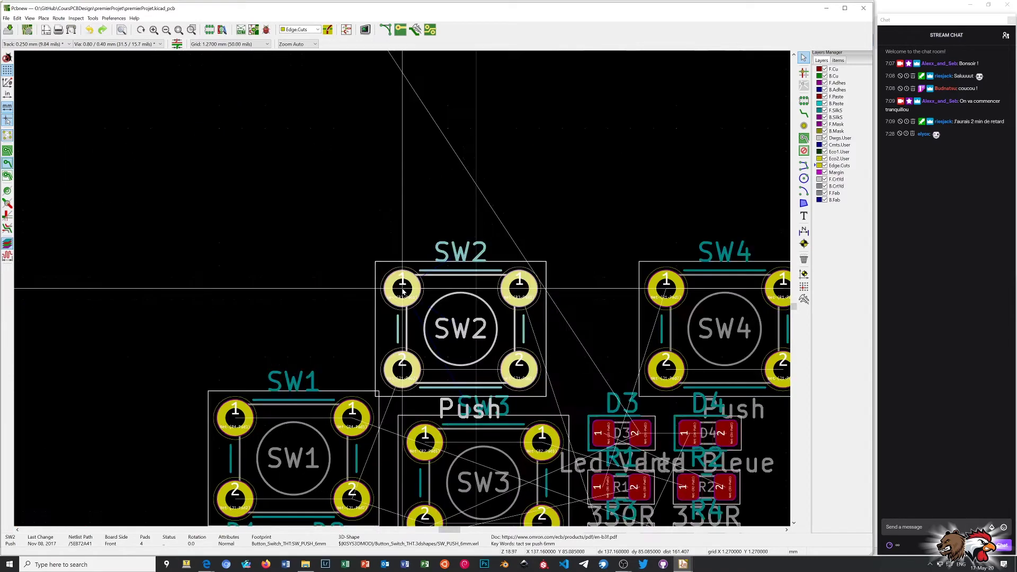
pyautogui.moveTo(254, 250); pyautogui.dragTo(215, 270)
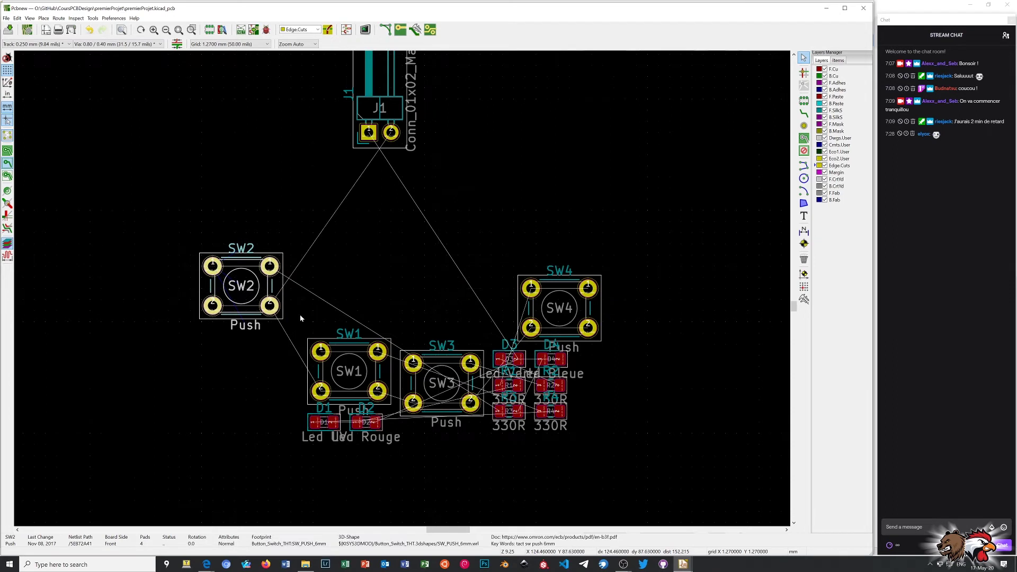
pyautogui.click(350, 373)
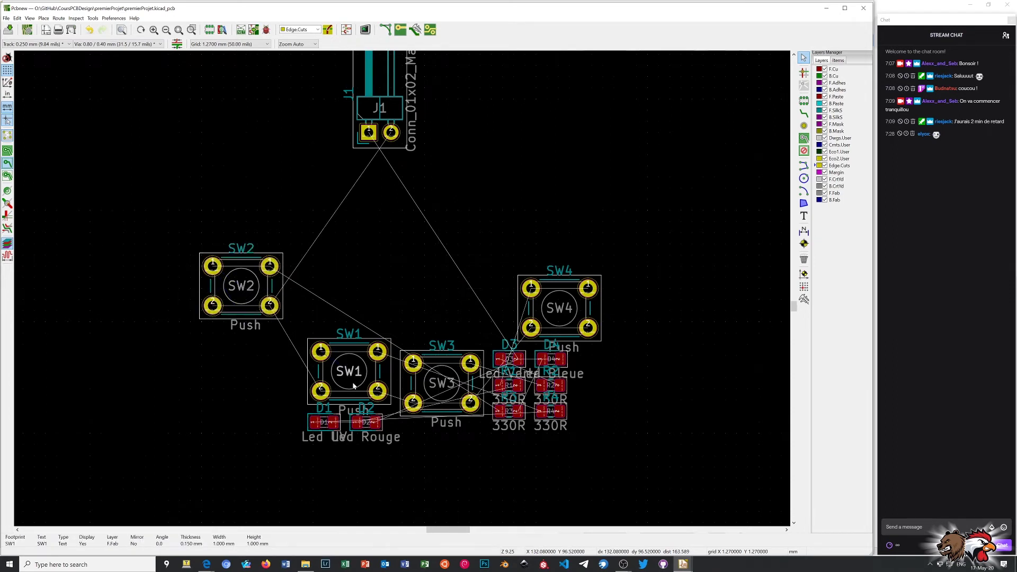
pyautogui.moveTo(349, 374); pyautogui.dragTo(354, 374)
pyautogui.press('Escape')
pyautogui.press('Escape')
# Move the whole SW1 footprint to the left of SW2, aligned horizontally with it.
pyautogui.click(350, 395)
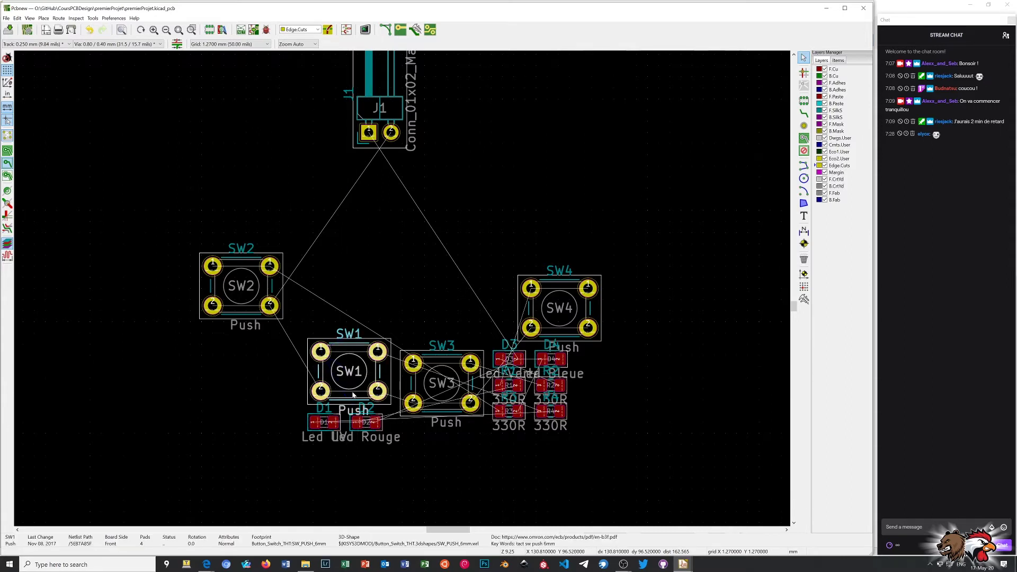
pyautogui.moveTo(353, 396); pyautogui.dragTo(101, 266)
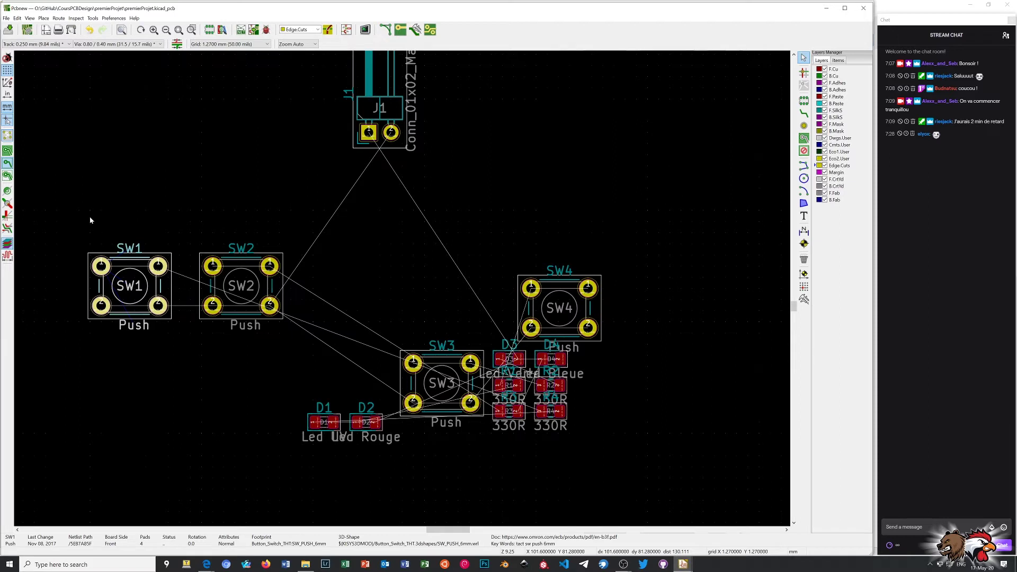
# Set the grid to 0.0127 mm (0.50 mils) and move SW4 freely to the right of SW2.
pyautogui.click(267, 44)
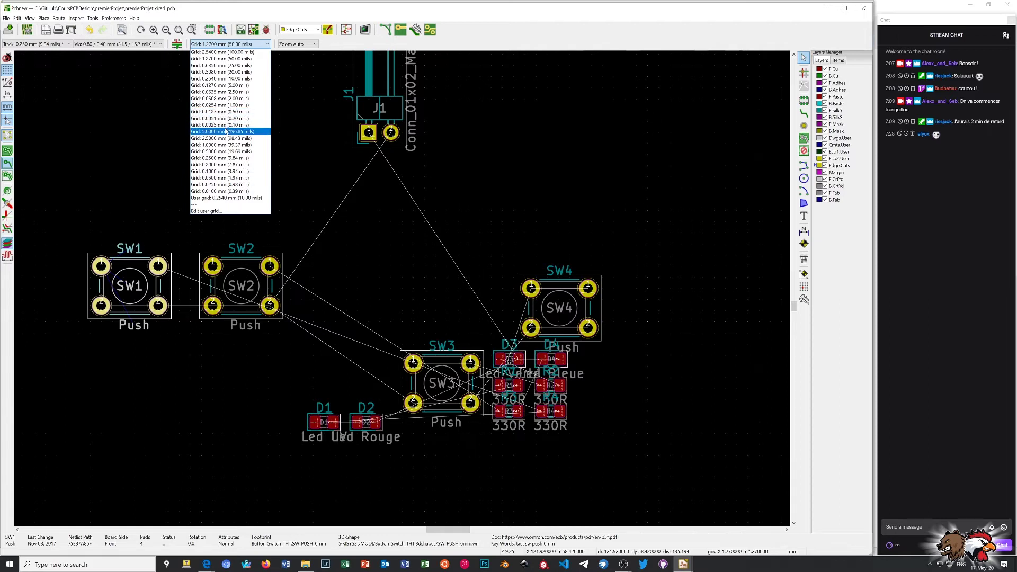
pyautogui.click(216, 113)
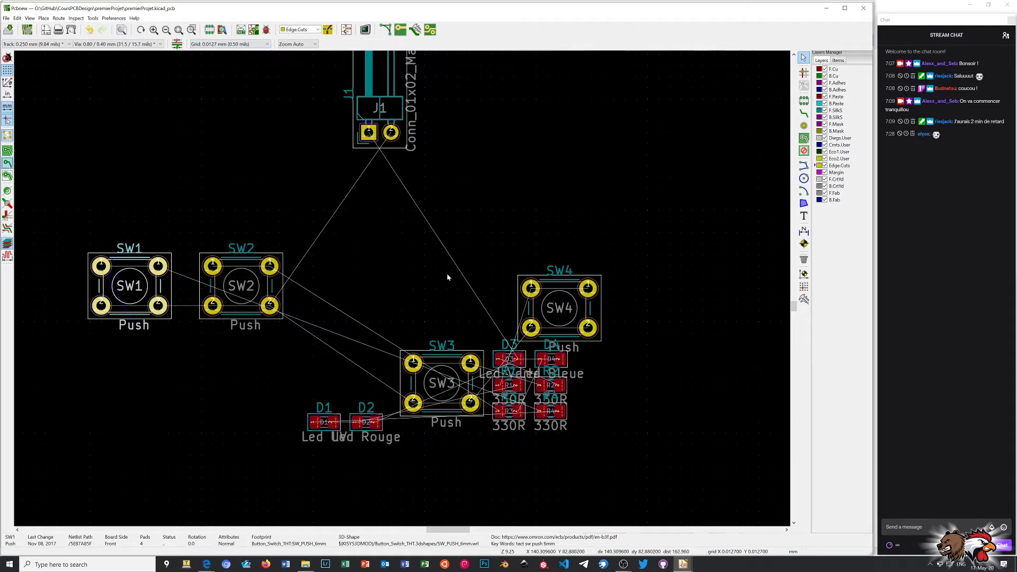
pyautogui.click(527, 287)
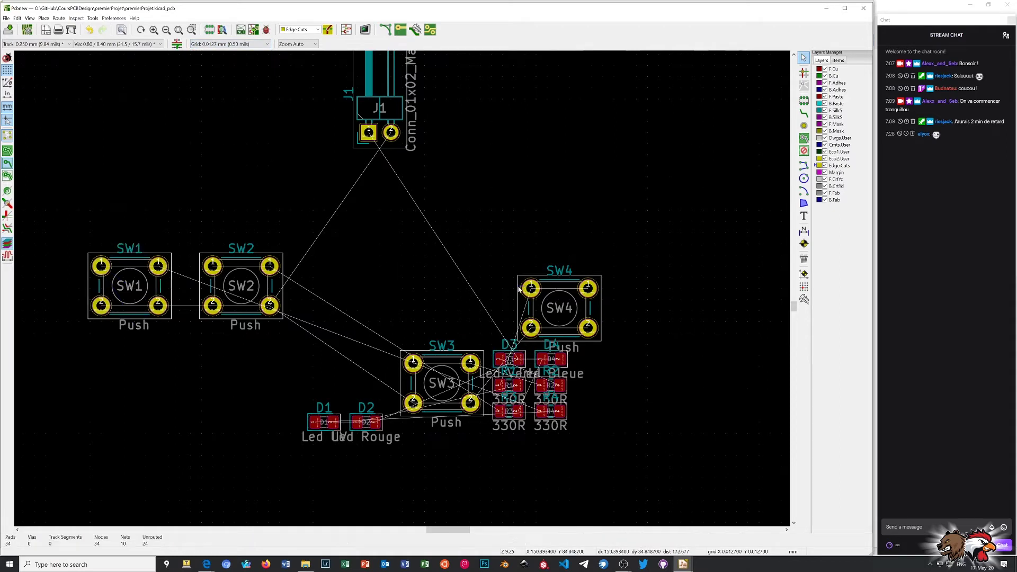
pyautogui.moveTo(528, 288); pyautogui.dragTo(334, 270)
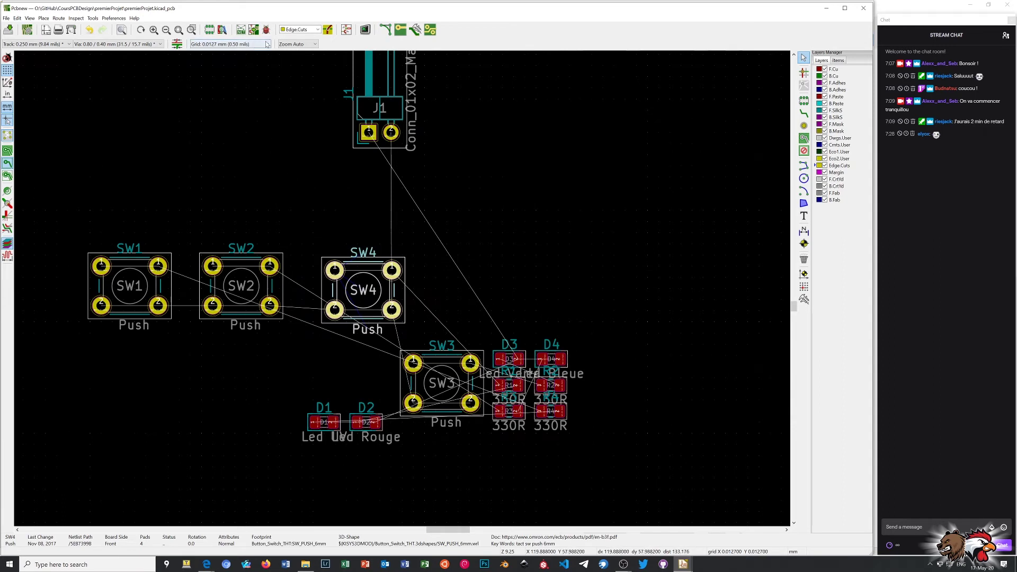
# Set the grid to 1.27 mm (50 mils) and realign SW4 in the row with SW1 and SW2, keeping the same switch spacing.
pyautogui.click(267, 44)
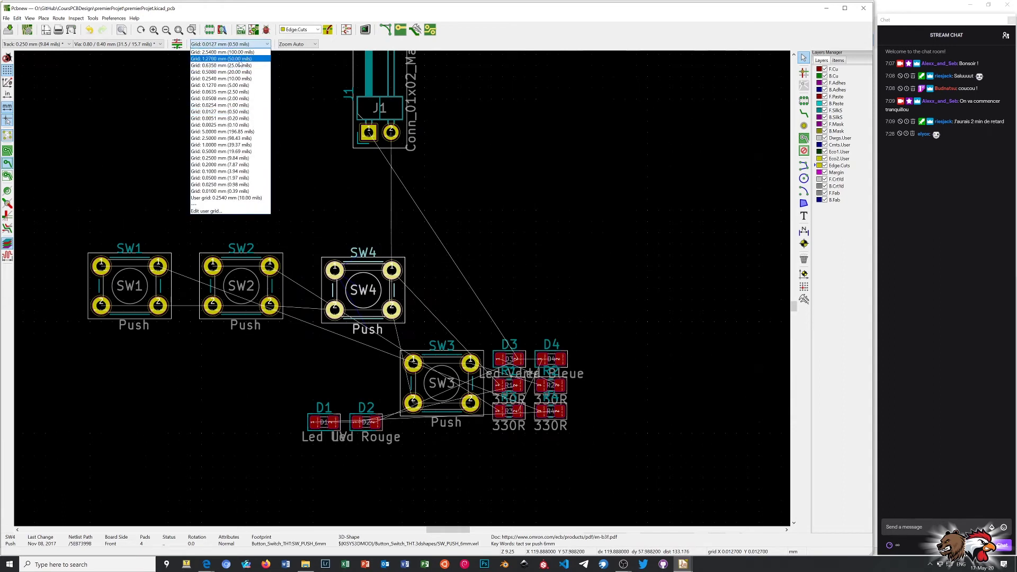
pyautogui.click(239, 58)
pyautogui.moveTo(343, 209); pyautogui.dragTo(387, 270)
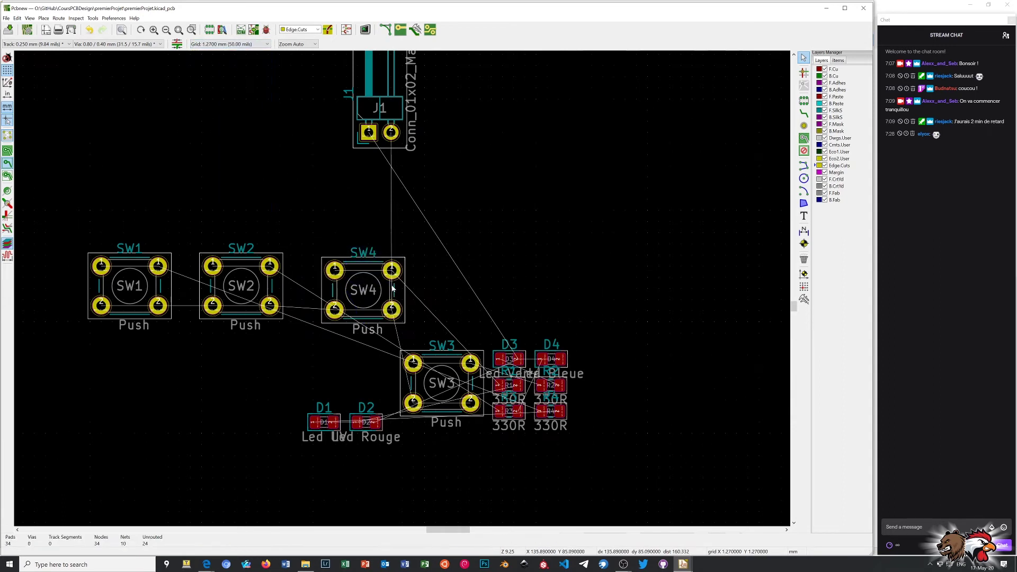
pyautogui.click(362, 272)
pyautogui.press('m')
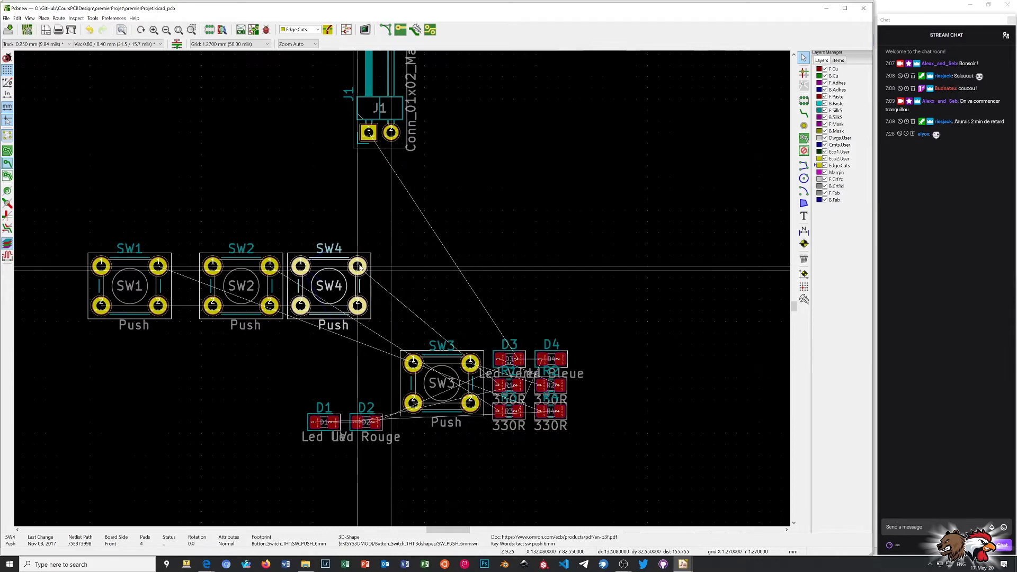
pyautogui.click(380, 266)
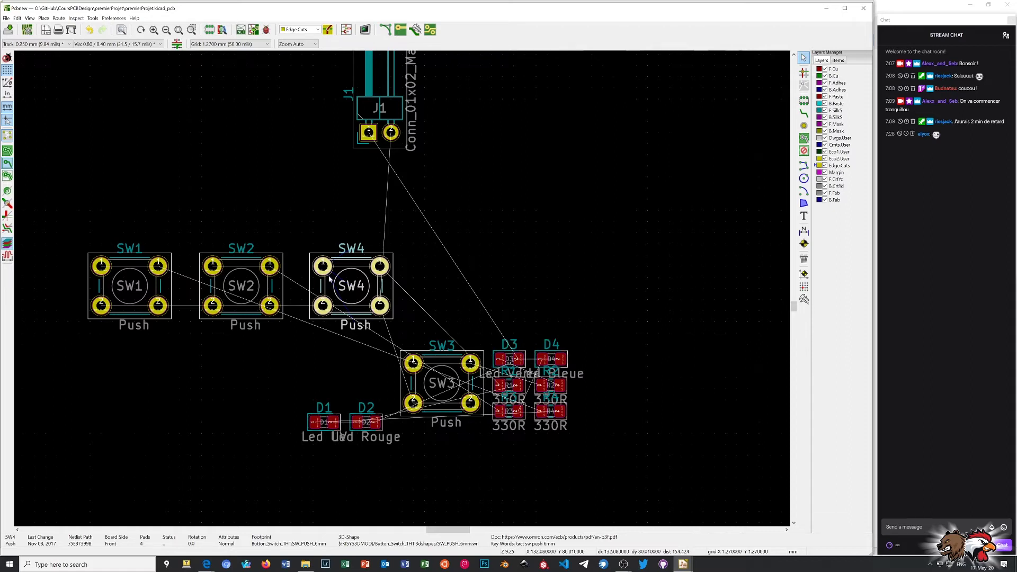
# Move SW3 to the right of SW4 in the switch row, with its pad 1 at X 140.97, Y 82.55 mm.
pyautogui.click(412, 371)
pyautogui.moveTo(412, 370); pyautogui.dragTo(440, 272)
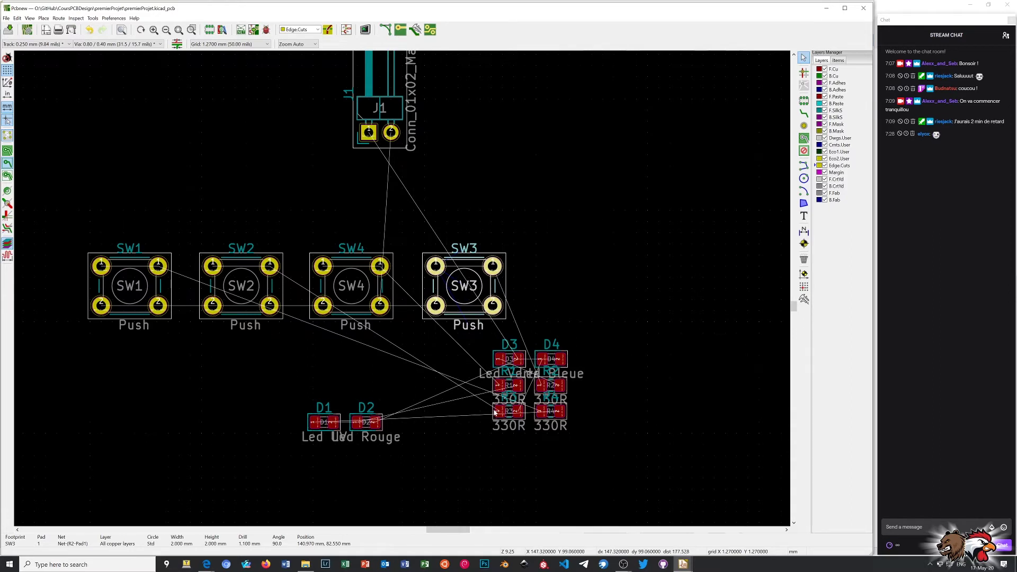
# Move LED D1 (Led UV) just below SW2, with its pad 2 at X 120.65, Y 91.44 mm.
pyautogui.click(335, 424)
pyautogui.moveTo(335, 423); pyautogui.dragTo(254, 347)
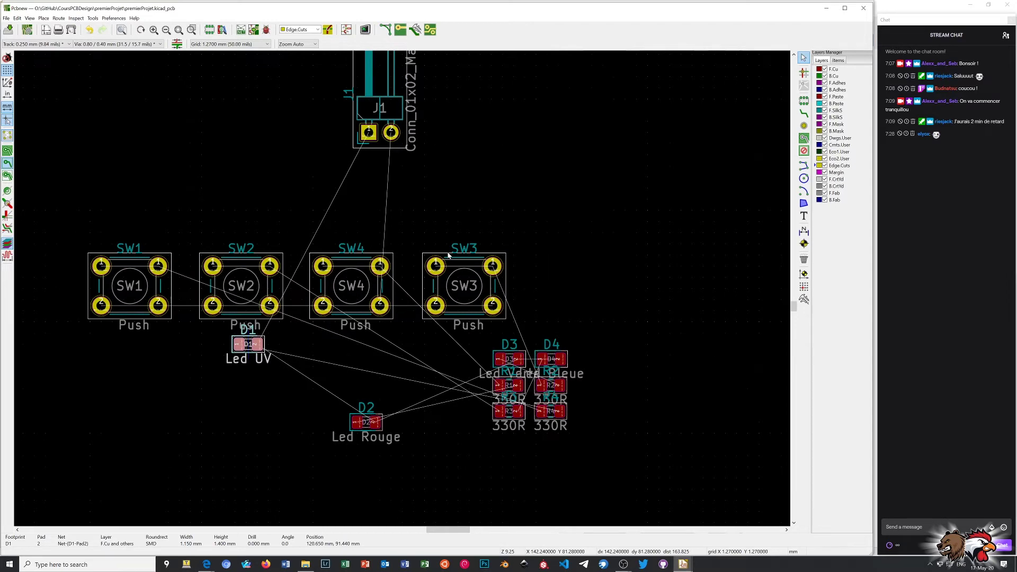
pyautogui.scroll(4, 402, 280)
pyautogui.scroll(2, 402, 288)
pyautogui.scroll(-7, 402, 288)
pyautogui.scroll(3, 402, 288)
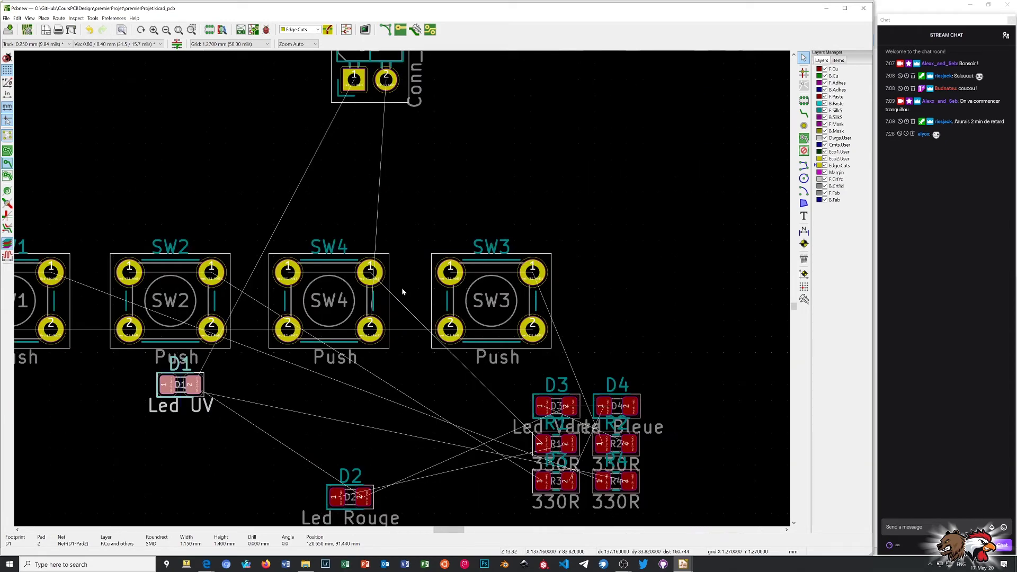
# Consult the schematic, then move LED D1 (Led UV) above SW1, with its pad 2 at X 109.22, Y 74.93 mm.
pyautogui.scroll(-1, 408, 273)
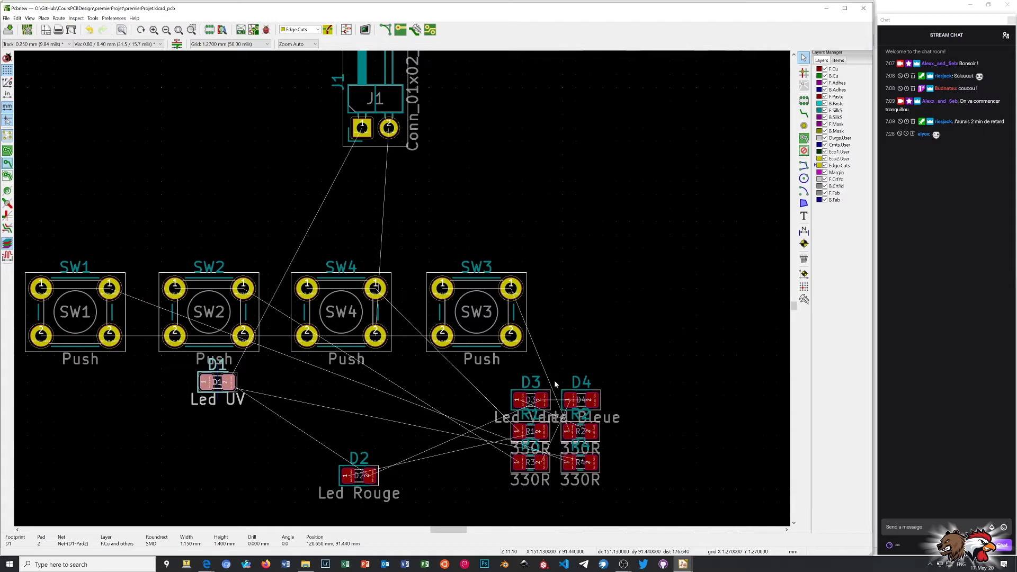
pyautogui.scroll(2, 473, 326)
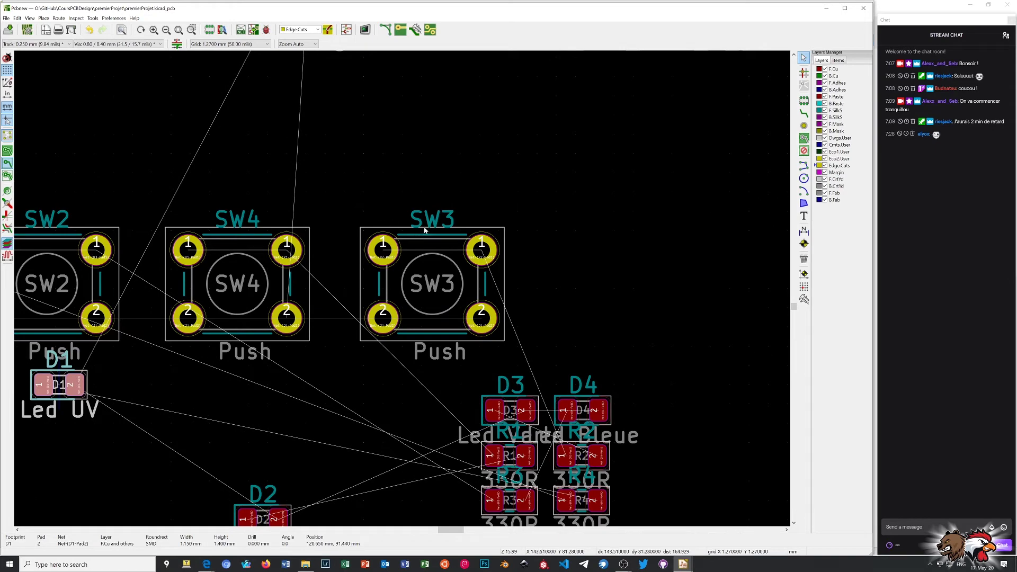
pyautogui.scroll(-4, 425, 228)
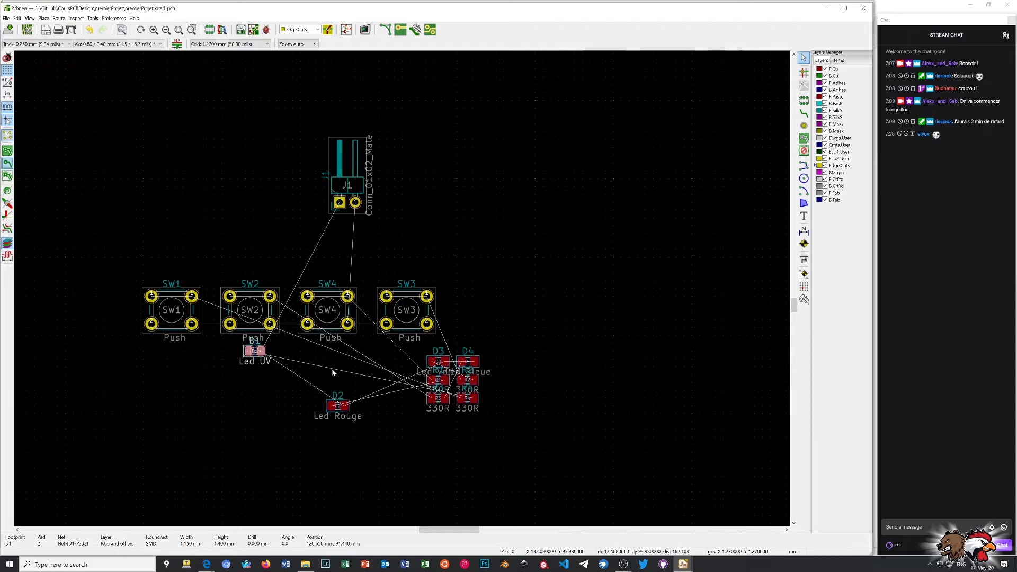
pyautogui.click(346, 29)
pyautogui.moveTo(371, 4); pyautogui.dragTo(456, 1)
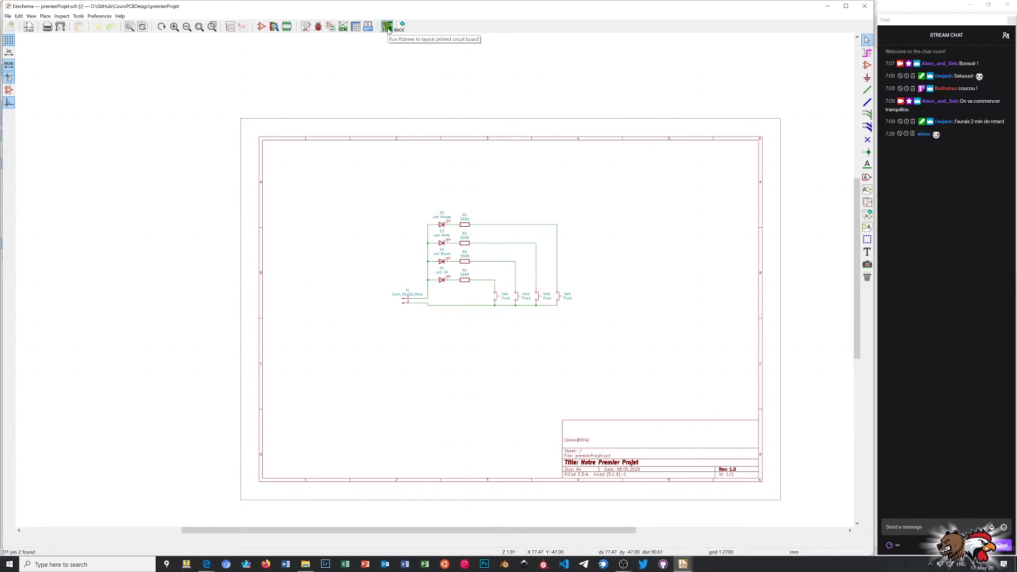
pyautogui.click(387, 27)
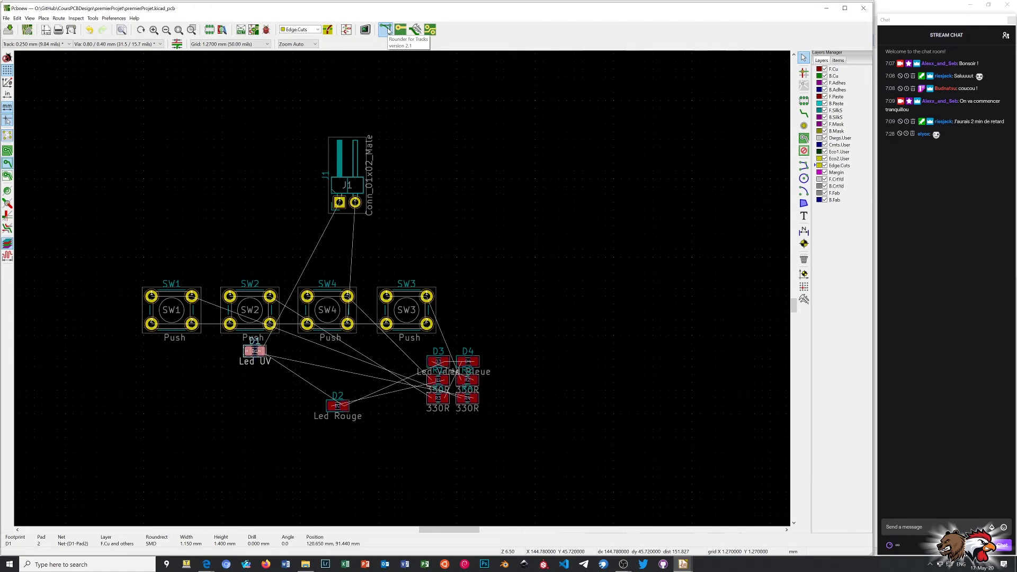
pyautogui.moveTo(261, 353); pyautogui.dragTo(192, 250)
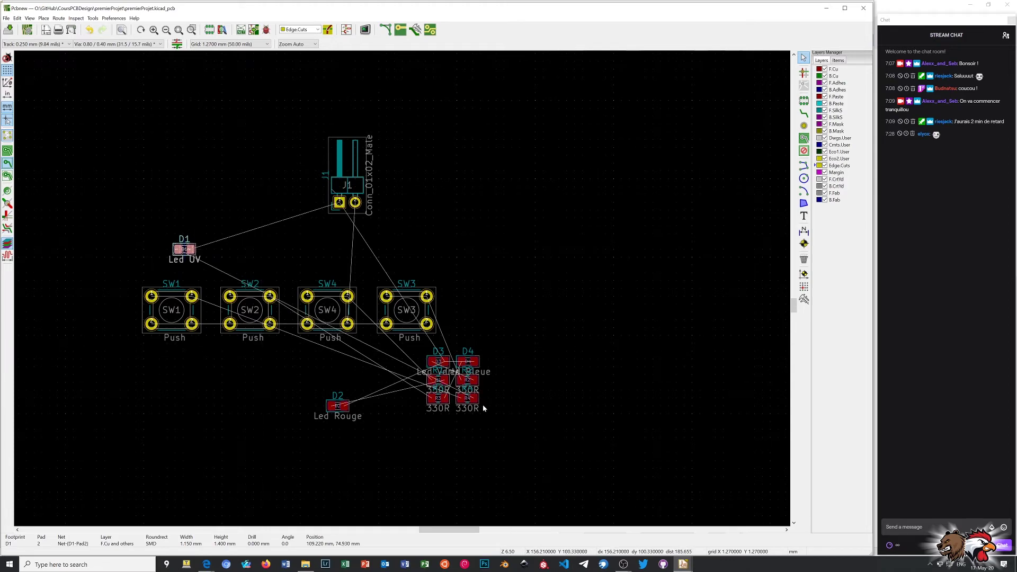
# Spread resistors R2, R3 and R4 apart below LEDs D3 and D4.
pyautogui.moveTo(468, 399); pyautogui.dragTo(437, 436)
pyautogui.moveTo(474, 385); pyautogui.dragTo(475, 404)
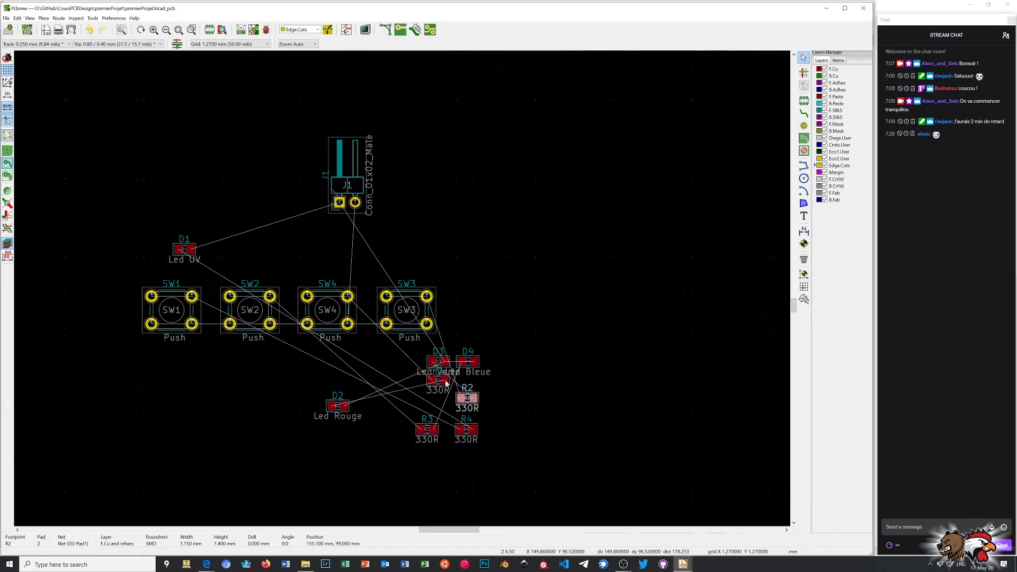
# Move resistor R1 above SW4, level with D1, with its pad 2 at X 130.81, Y 74.93 mm.
pyautogui.click(445, 381)
pyautogui.doubleClick(446, 379)
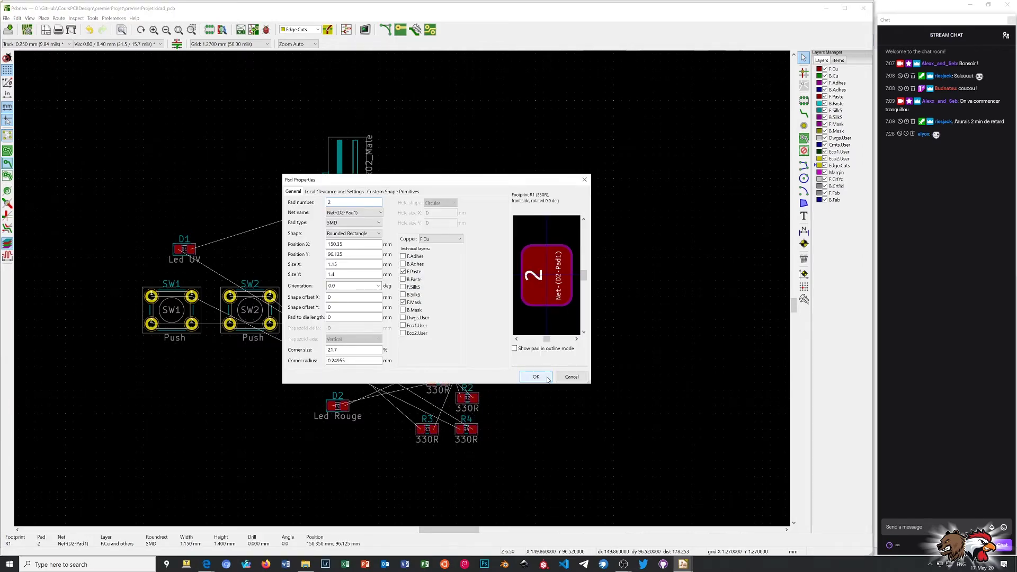
pyautogui.click(572, 376)
pyautogui.moveTo(445, 382); pyautogui.dragTo(325, 250)
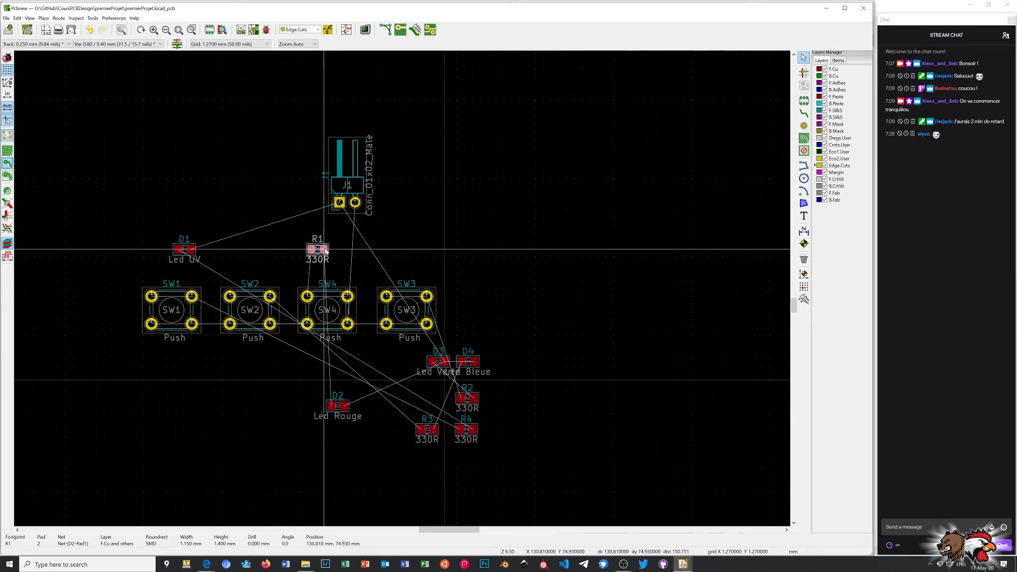
pyautogui.moveTo(325, 250); pyautogui.dragTo(325, 251)
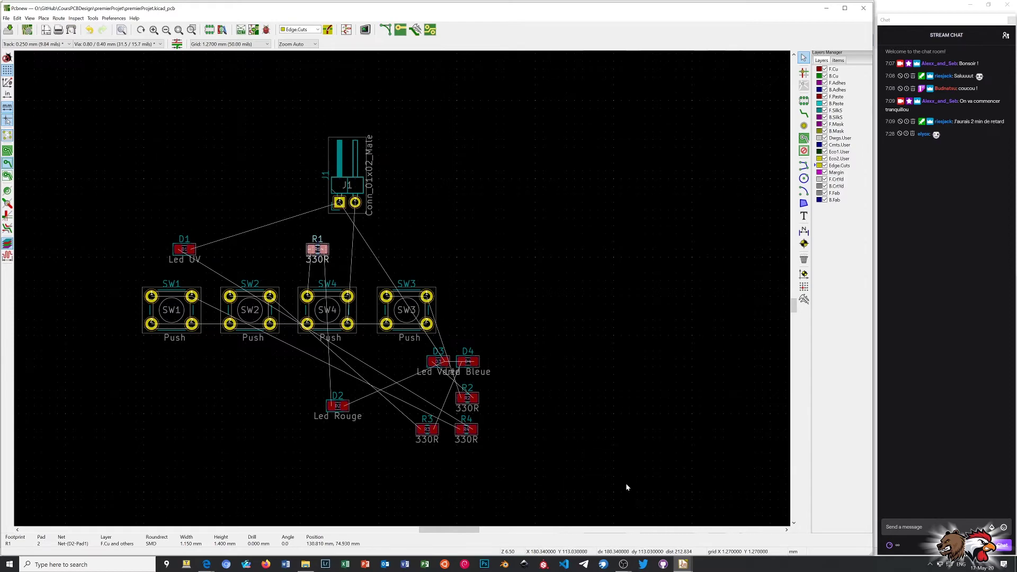
# Check the wiring between LEDs, resistors and switches in the schematic, then save the board and close the PCB editor.
pyautogui.moveTo(691, 568)
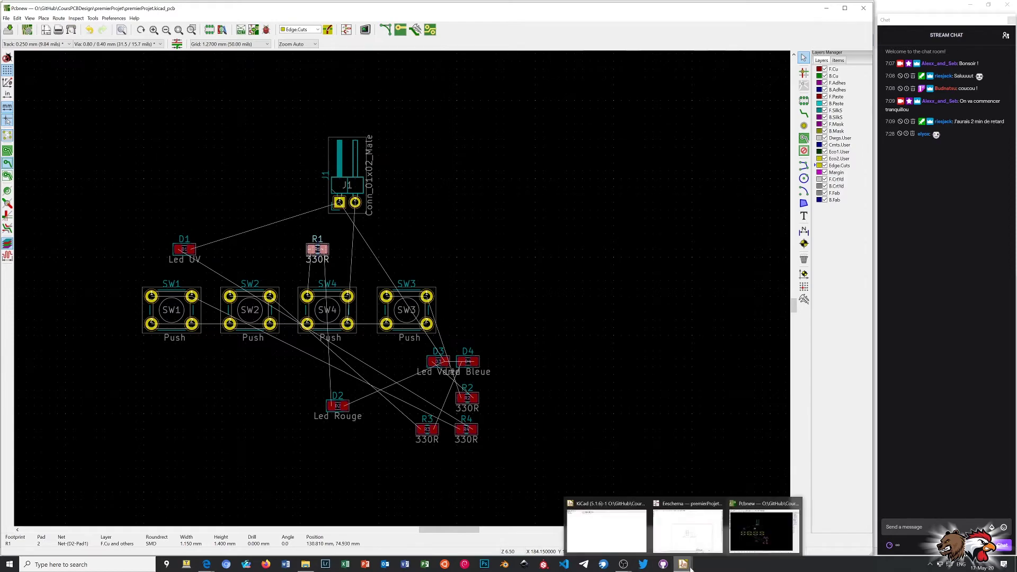
pyautogui.click(688, 532)
pyautogui.scroll(1, 607, 407)
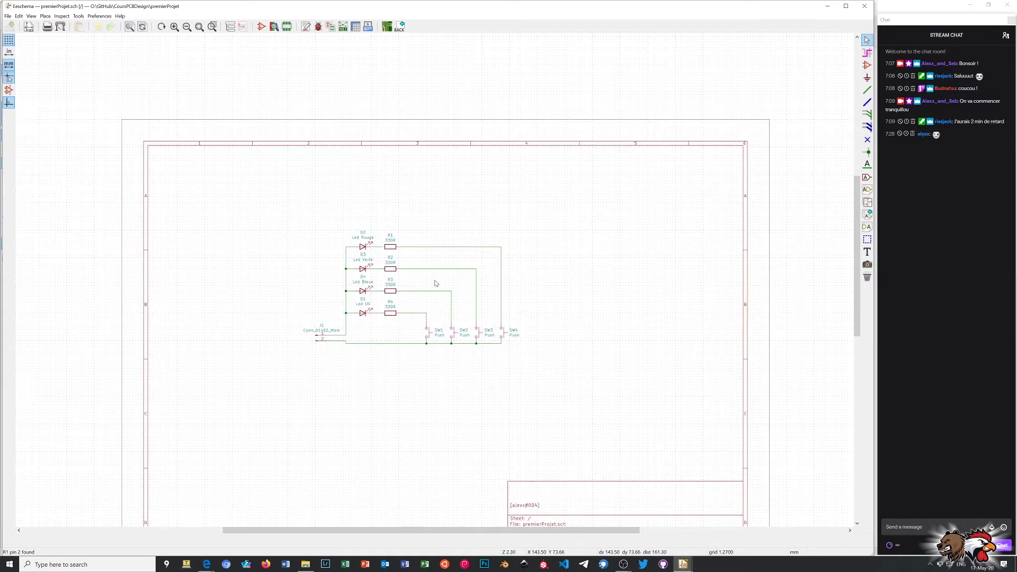
pyautogui.scroll(2, 436, 283)
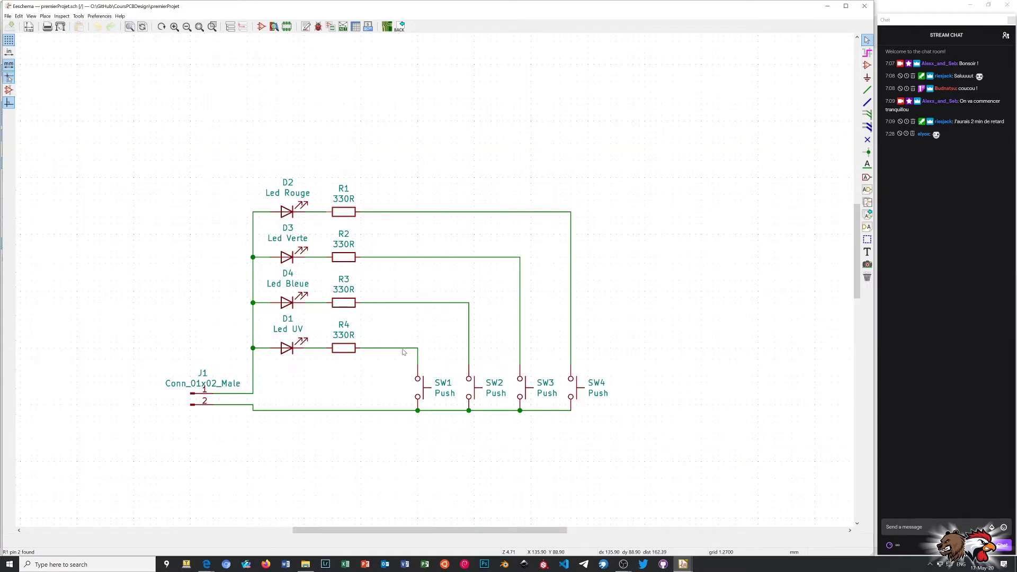
pyautogui.click(683, 564)
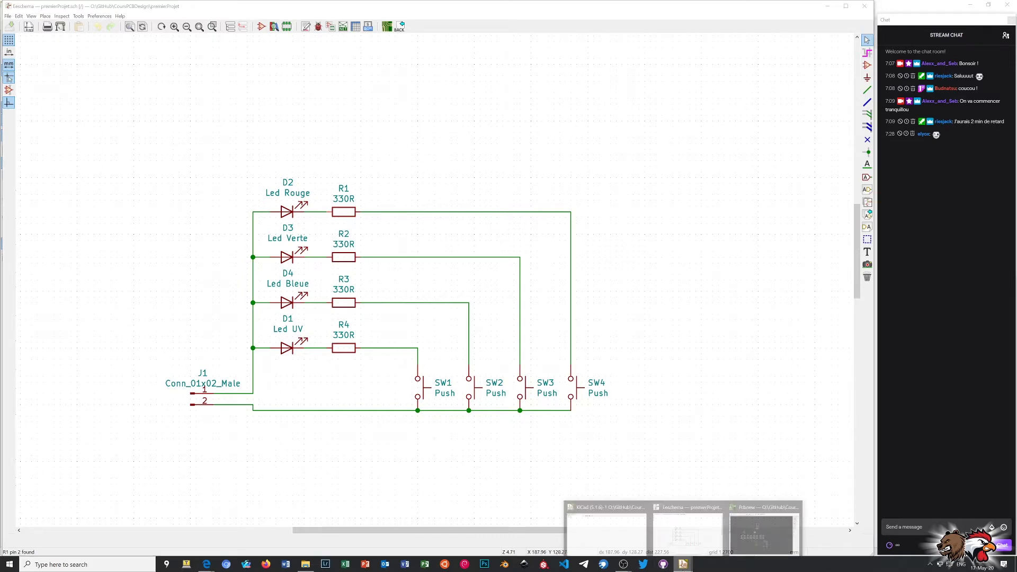
pyautogui.click(765, 527)
pyautogui.click(8, 30)
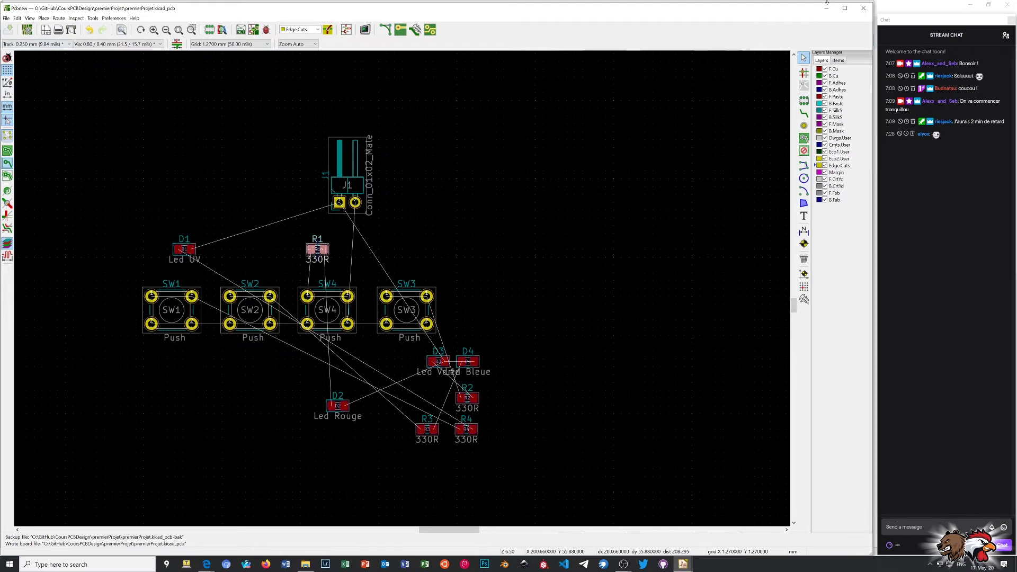
pyautogui.click(864, 8)
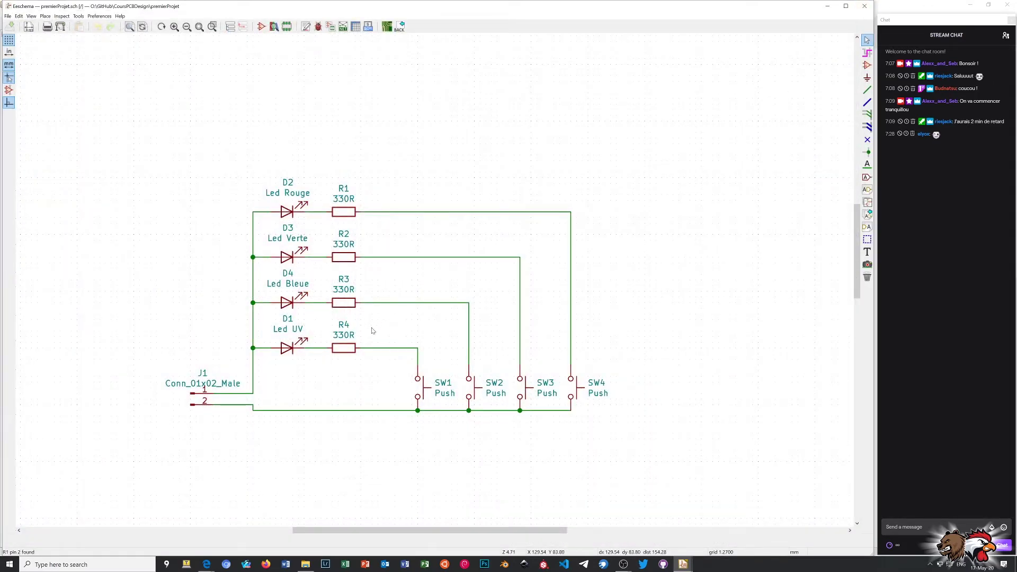
# Renumber the schematic resistors of D1 (Led UV) as R1 and of D4 (Led Bleue) as R2.
pyautogui.doubleClick(349, 327)
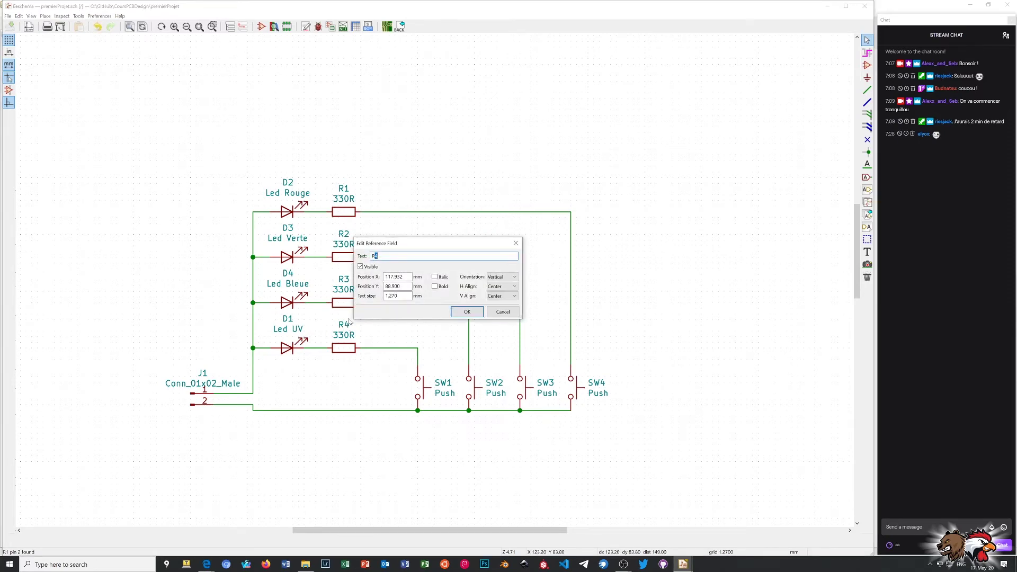
pyautogui.click(467, 312)
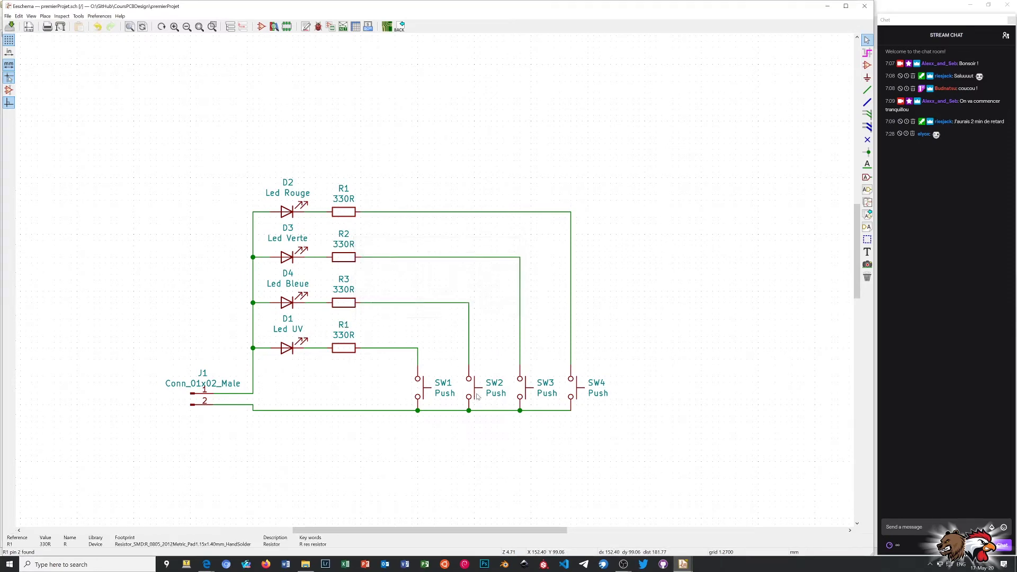
pyautogui.doubleClick(346, 279)
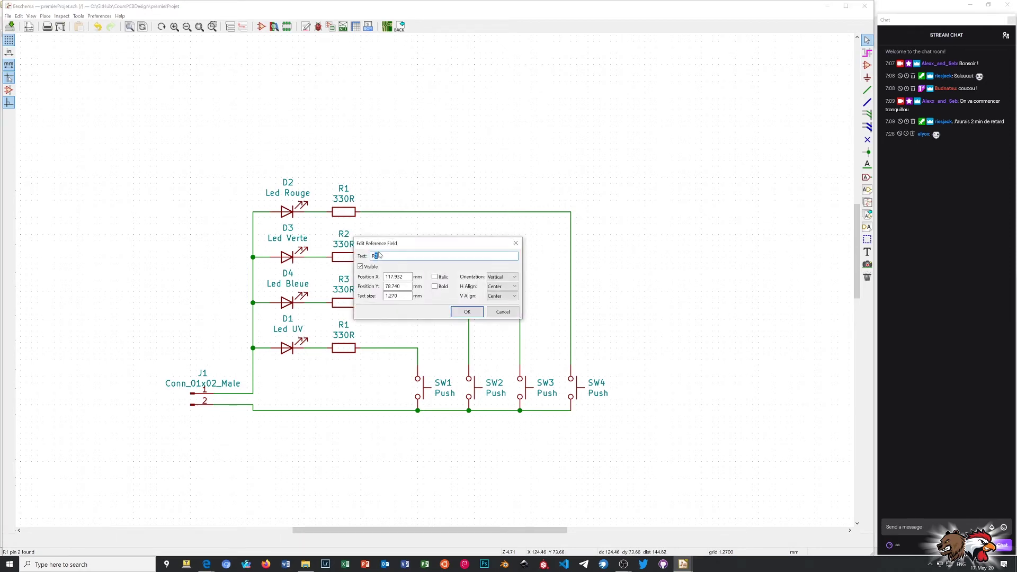
pyautogui.write('2')
pyautogui.click(467, 312)
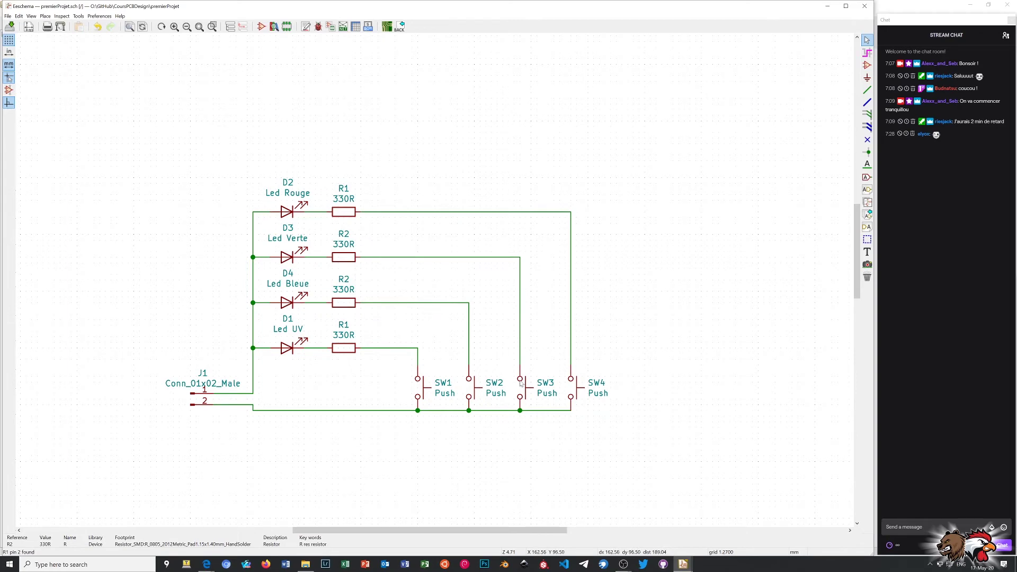
# Renumber the schematic resistors of D3 (Led Verte) as R3 and of D2 (Led Rouge) as R4.
pyautogui.doubleClick(345, 236)
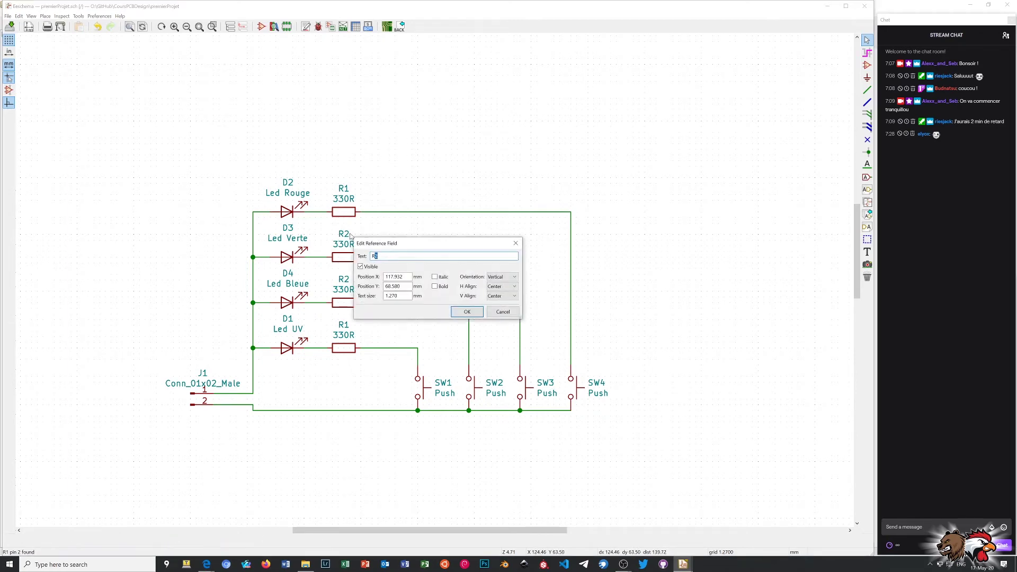
pyautogui.write('3')
pyautogui.click(459, 314)
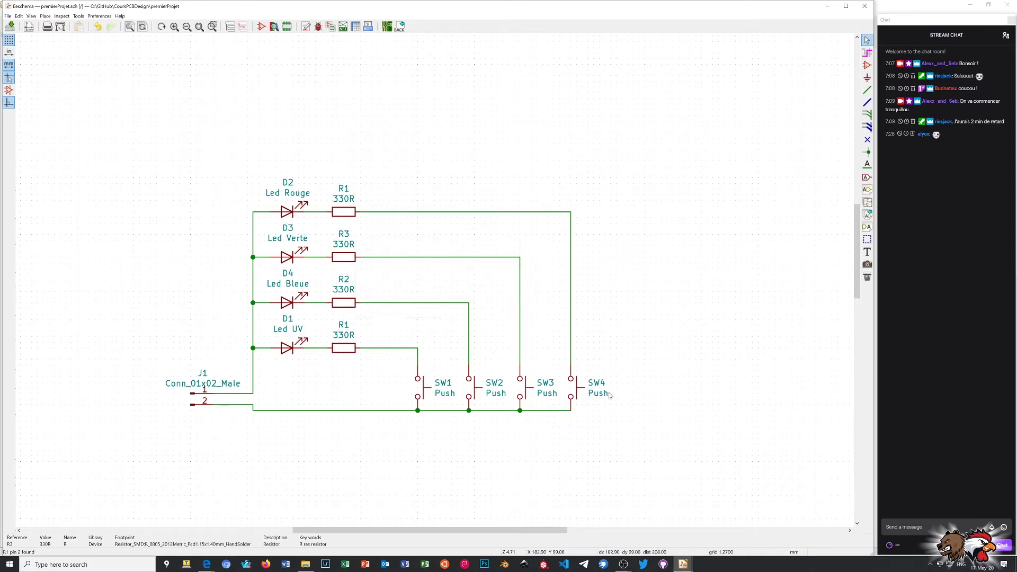
pyautogui.doubleClick(349, 192)
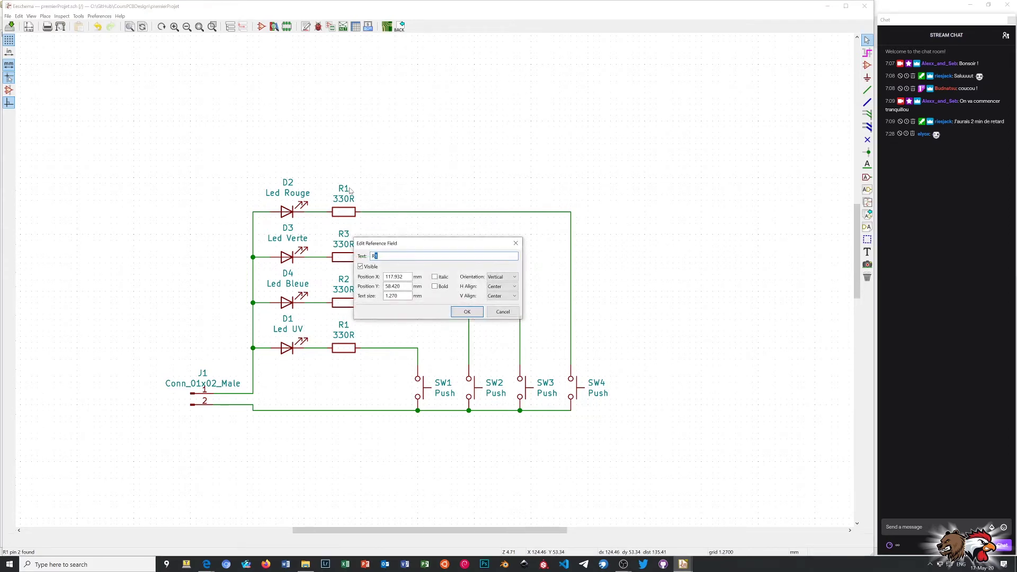
pyautogui.write('4')
pyautogui.click(467, 311)
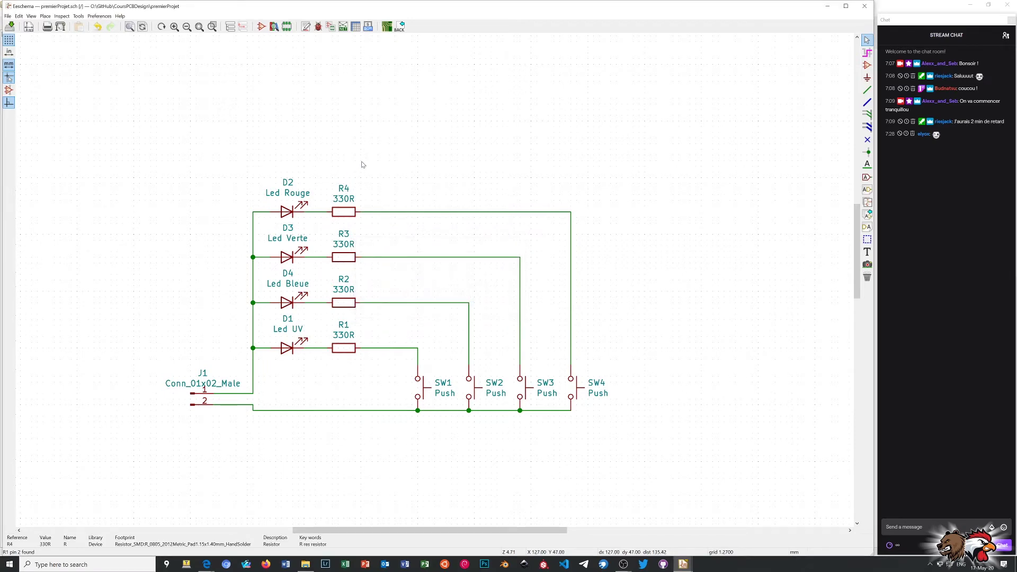
# Run the electrical rules check on the schematic and review the footprint assignments.
pyautogui.click(318, 27)
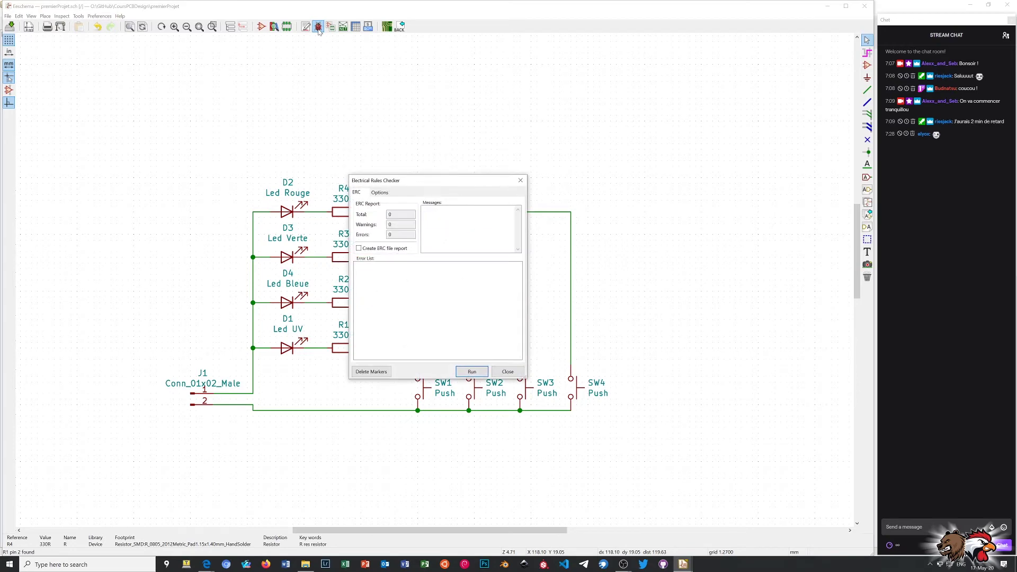
pyautogui.click(471, 371)
pyautogui.click(520, 181)
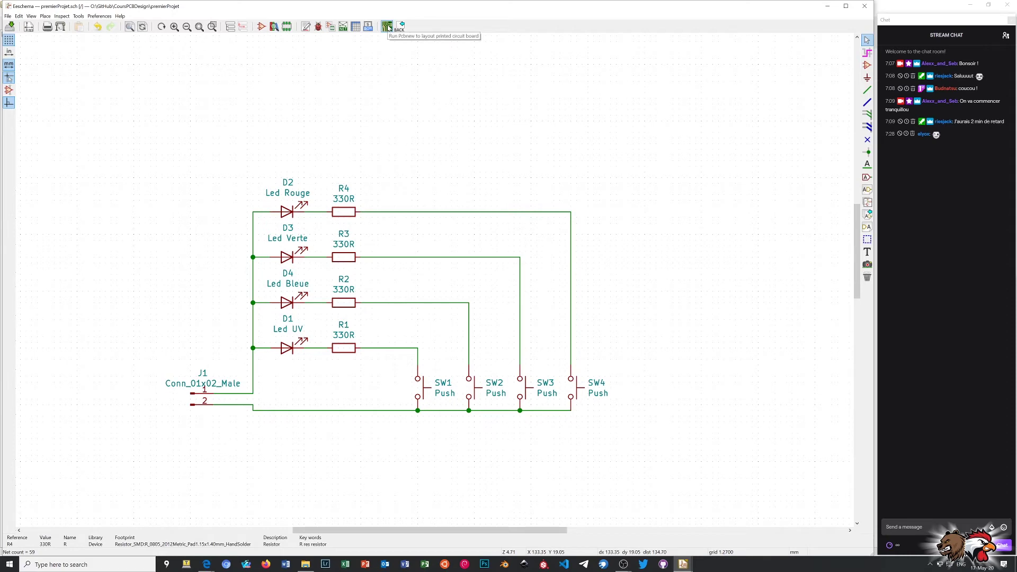
pyautogui.click(330, 26)
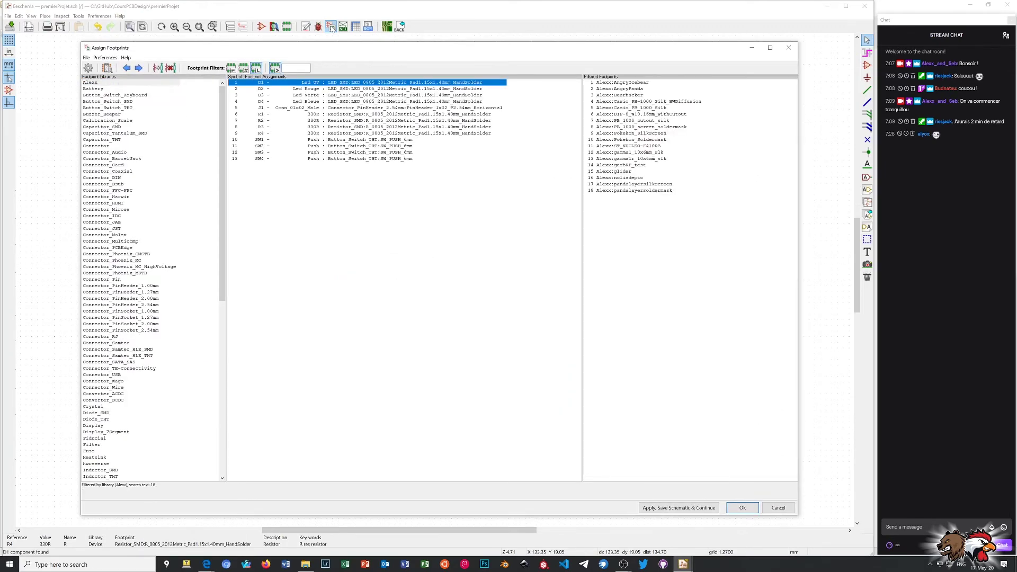
pyautogui.click(789, 48)
# Reopen the board in the PCB editor and update it from the schematic to apply the new resistor references.
pyautogui.click(388, 31)
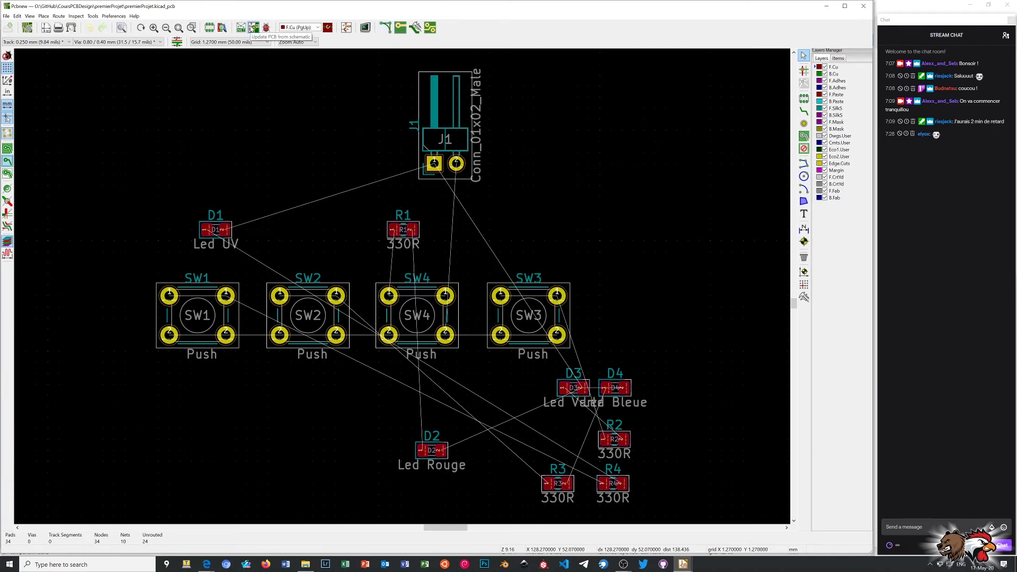
pyautogui.click(253, 27)
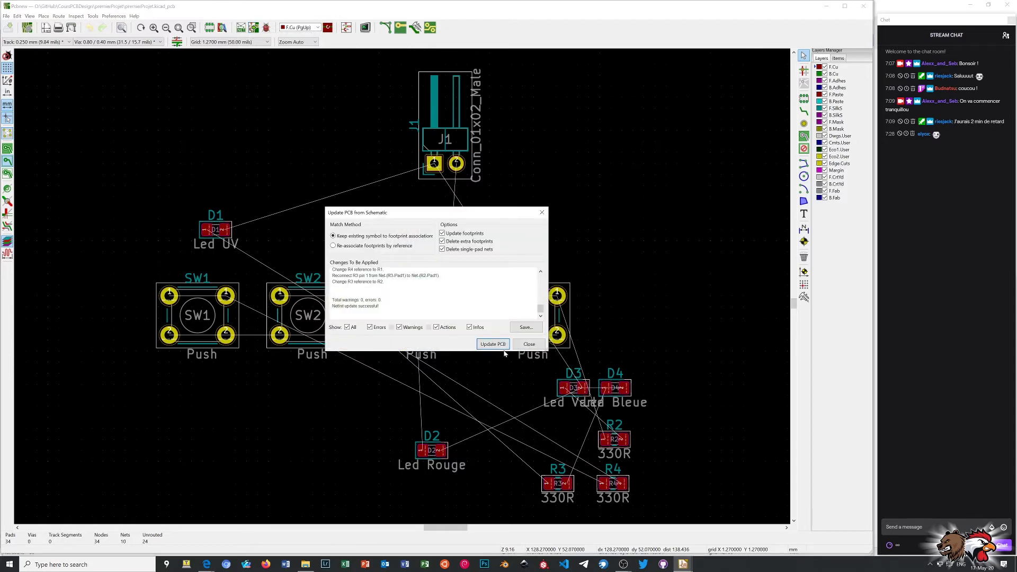
pyautogui.click(493, 344)
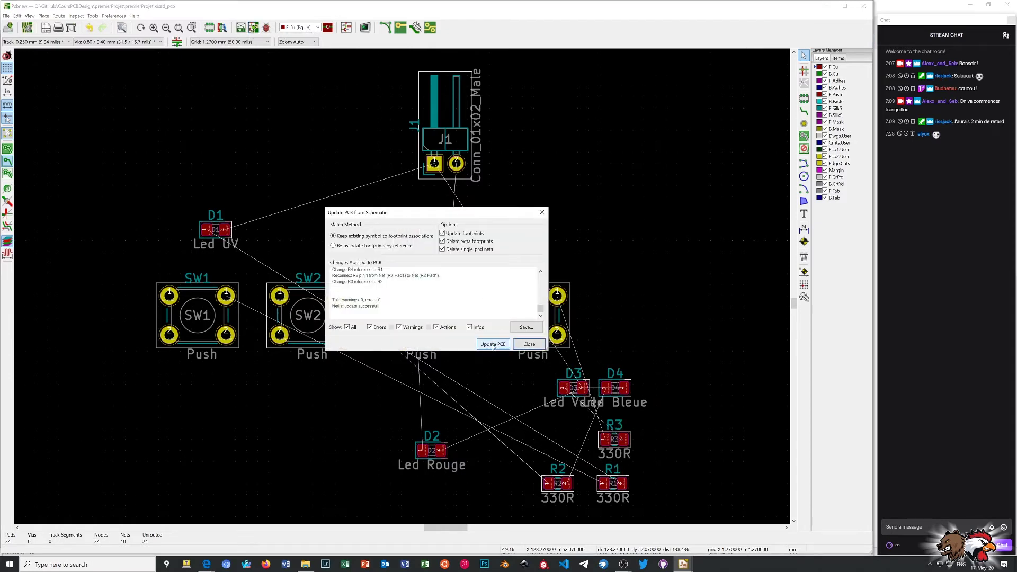
pyautogui.click(493, 344)
pyautogui.click(492, 345)
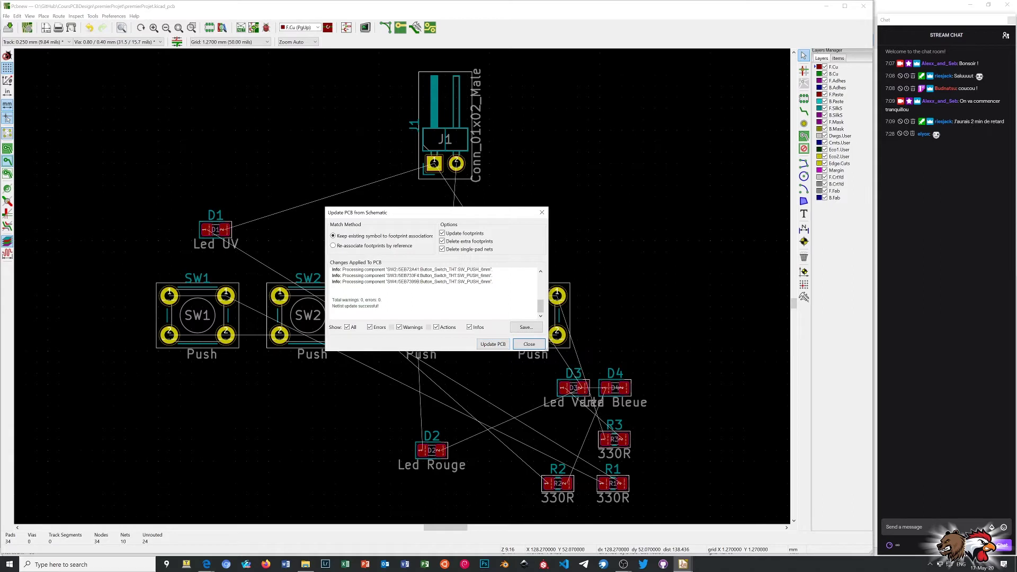
pyautogui.click(385, 246)
pyautogui.click(530, 344)
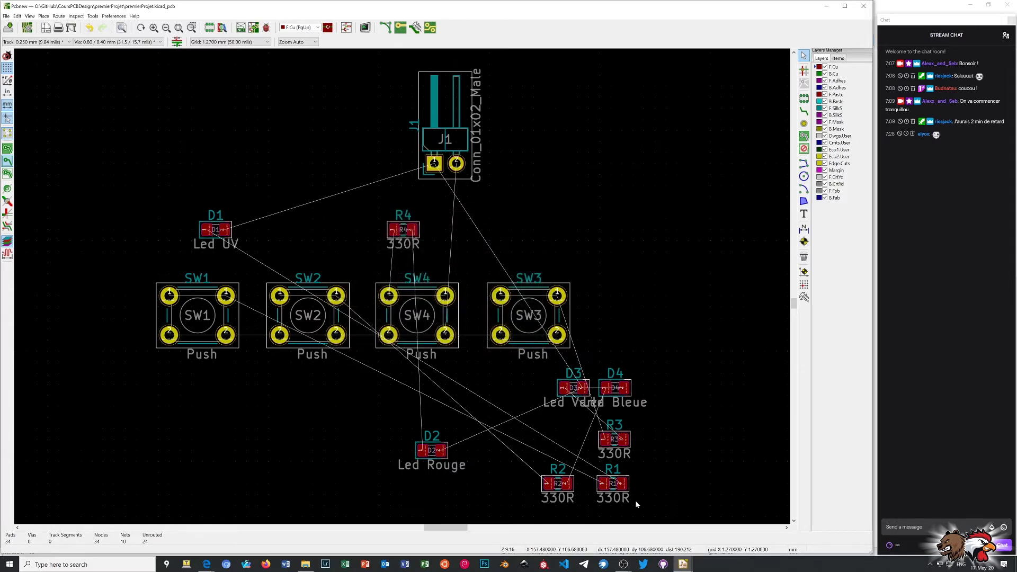
# Move resistor R1 to the left of D1 above SW1, with its pad 2 at X 104.14, Y 74.93 mm.
pyautogui.click(614, 483)
pyautogui.moveTo(614, 483); pyautogui.dragTo(184, 229)
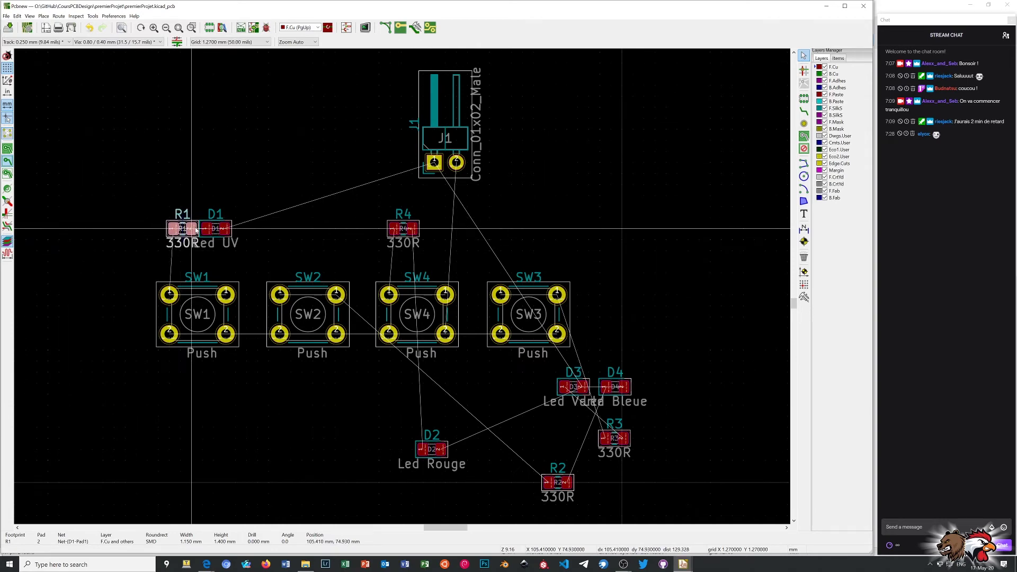
pyautogui.click(185, 229)
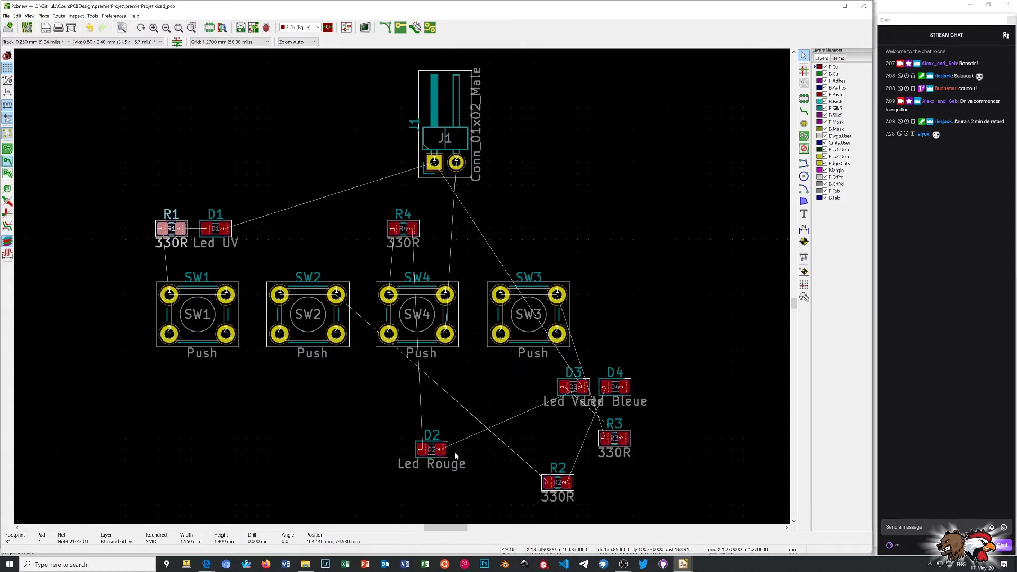
# Move D3 clear above the row, place R2 above SW2, and place D2 right of R2 with pad 2 at X 121.92, Y 74.93 mm.
pyautogui.moveTo(569, 483); pyautogui.dragTo(491, 392)
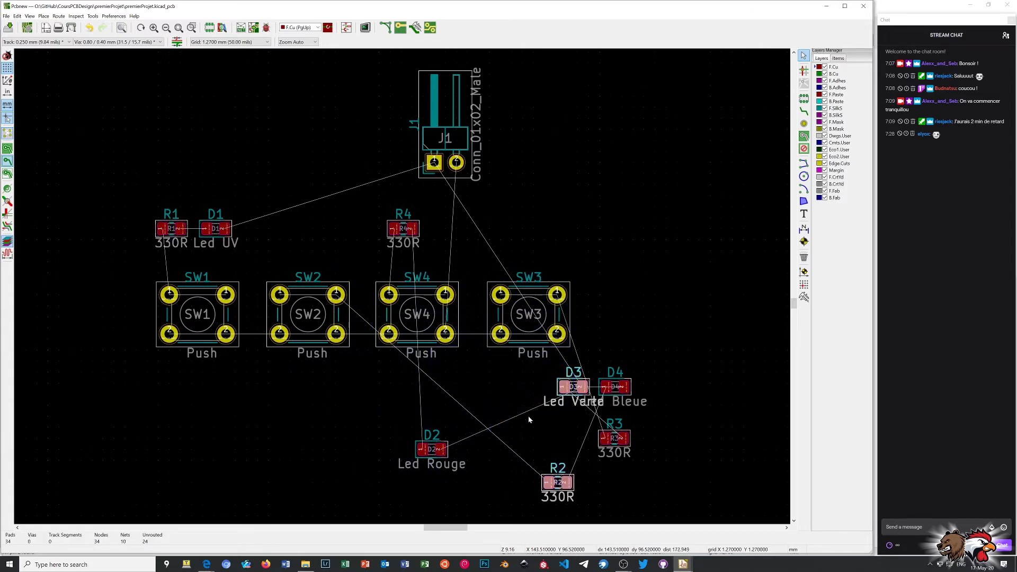
pyautogui.moveTo(567, 480); pyautogui.dragTo(296, 232)
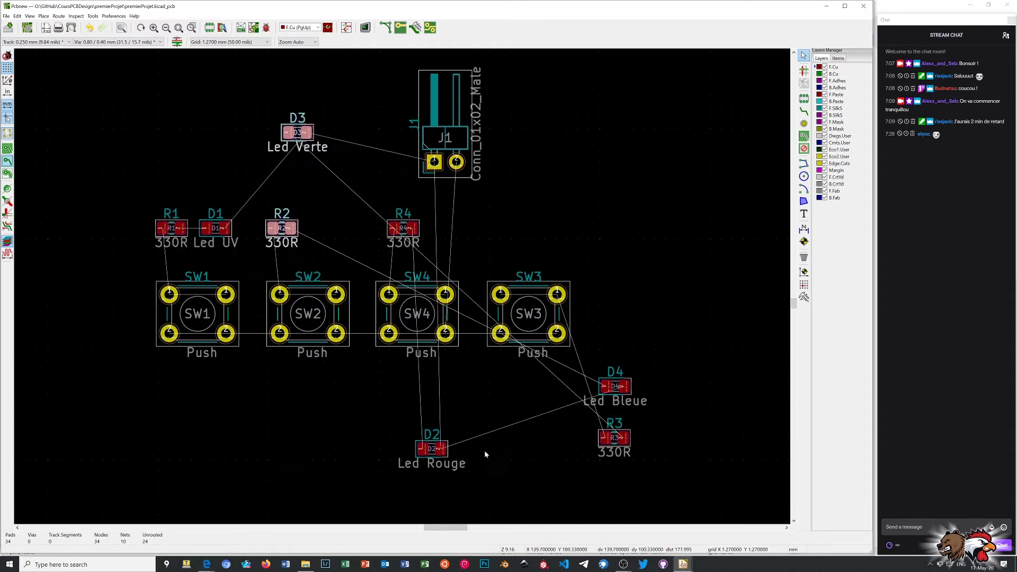
pyautogui.moveTo(444, 450); pyautogui.dragTo(335, 228)
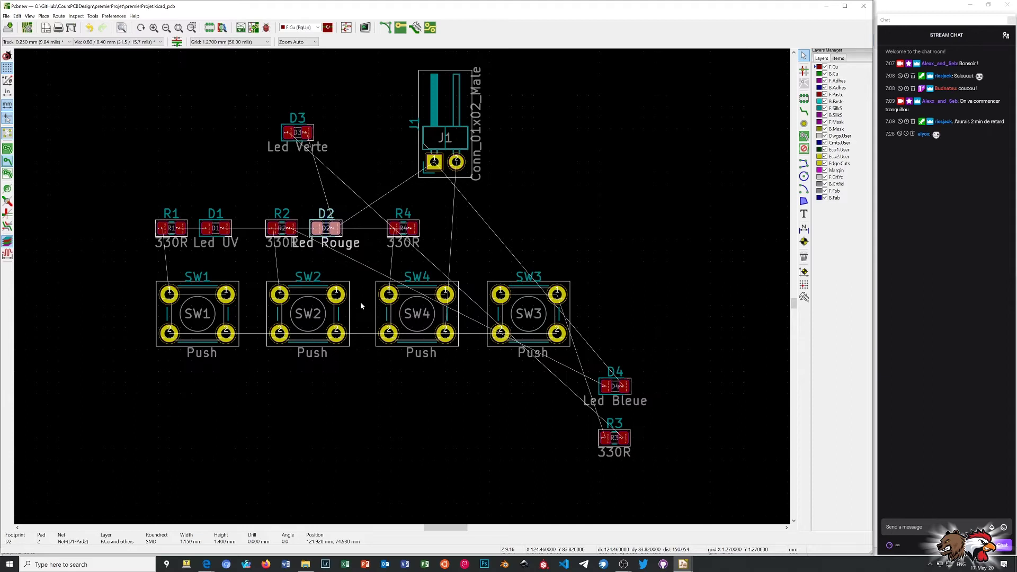
pyautogui.press('r')
pyautogui.press('r')
pyautogui.press('r')
pyautogui.press('r')
pyautogui.scroll(3, 294, 209)
pyautogui.scroll(-4, 412, 308)
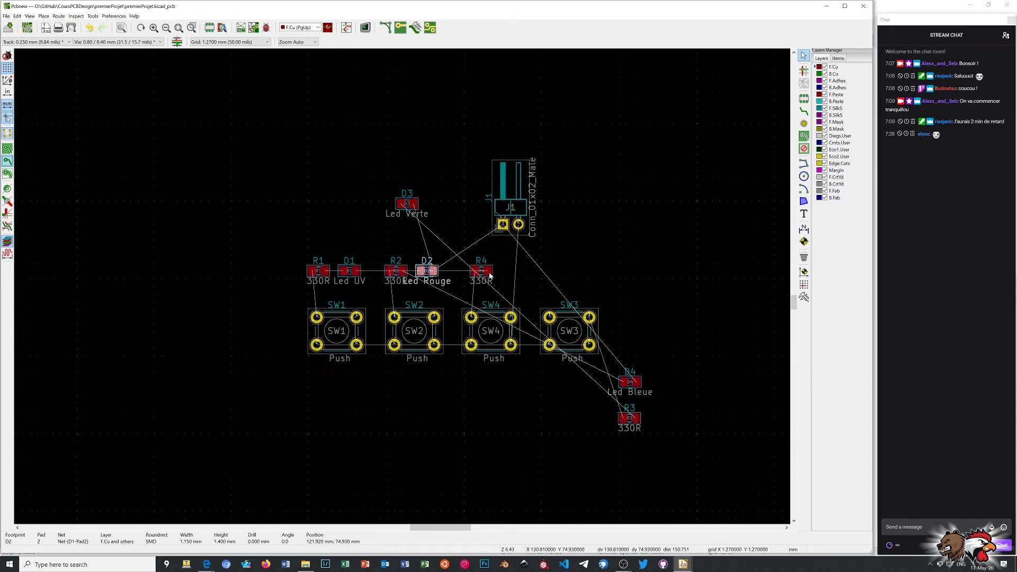
# Move R4 clear of the switches and swap SW3 and SW4 so the four switches run in numerical order.
pyautogui.click(462, 214)
pyautogui.moveTo(416, 205); pyautogui.dragTo(617, 222)
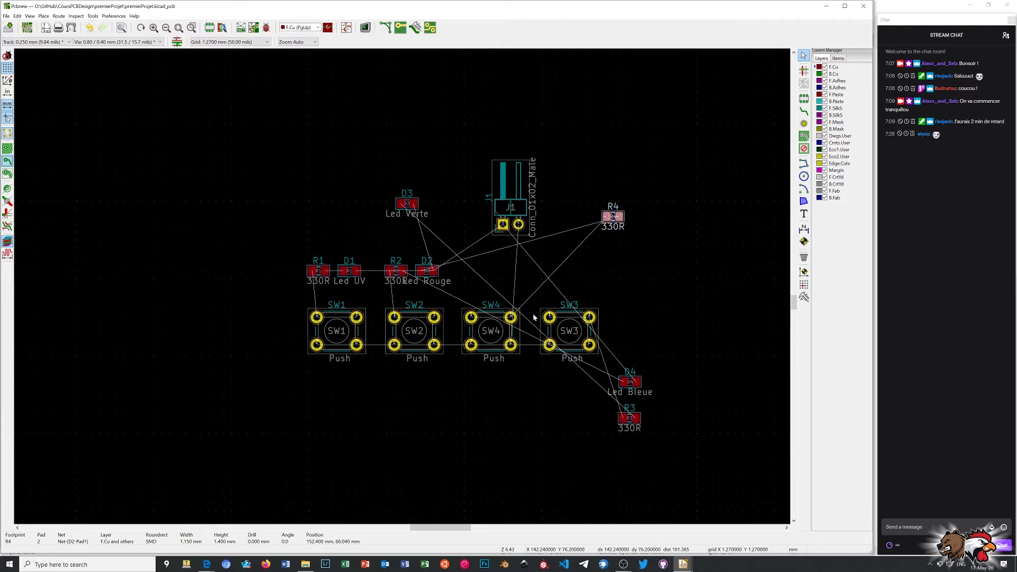
pyautogui.click(497, 308)
pyautogui.click(545, 366)
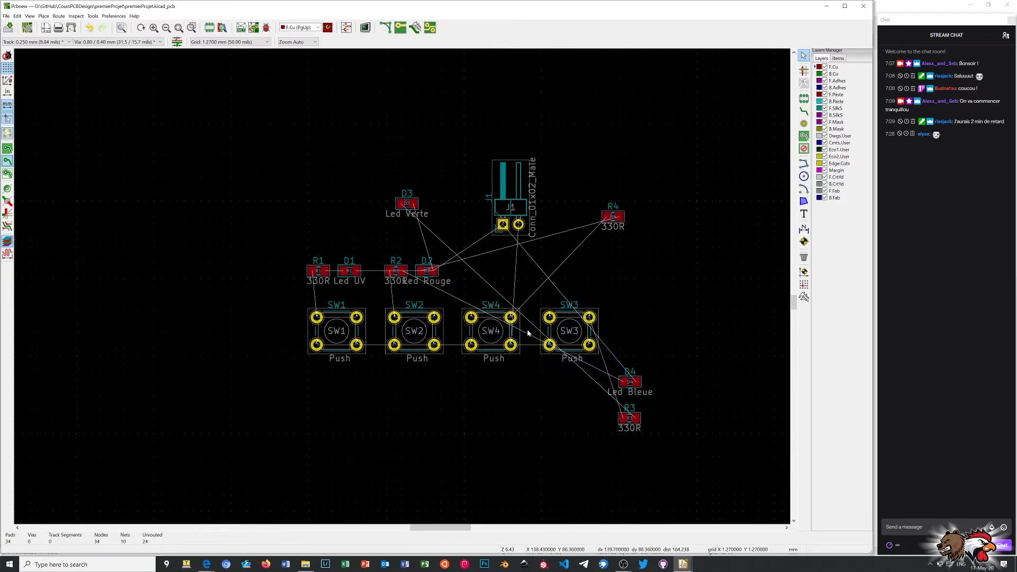
pyautogui.moveTo(511, 318); pyautogui.dragTo(686, 320)
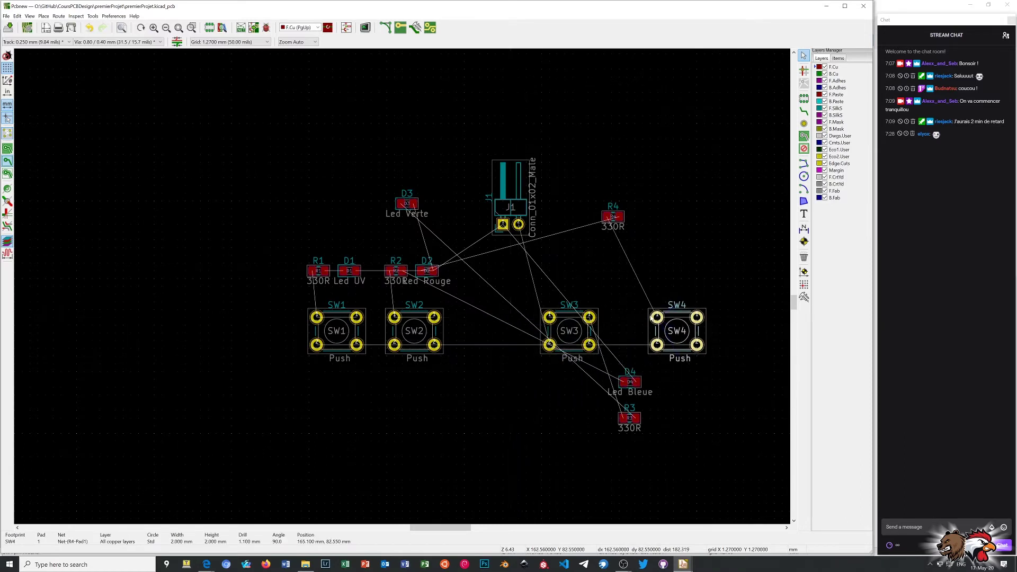
pyautogui.click(590, 317)
pyautogui.moveTo(594, 317); pyautogui.dragTo(517, 321)
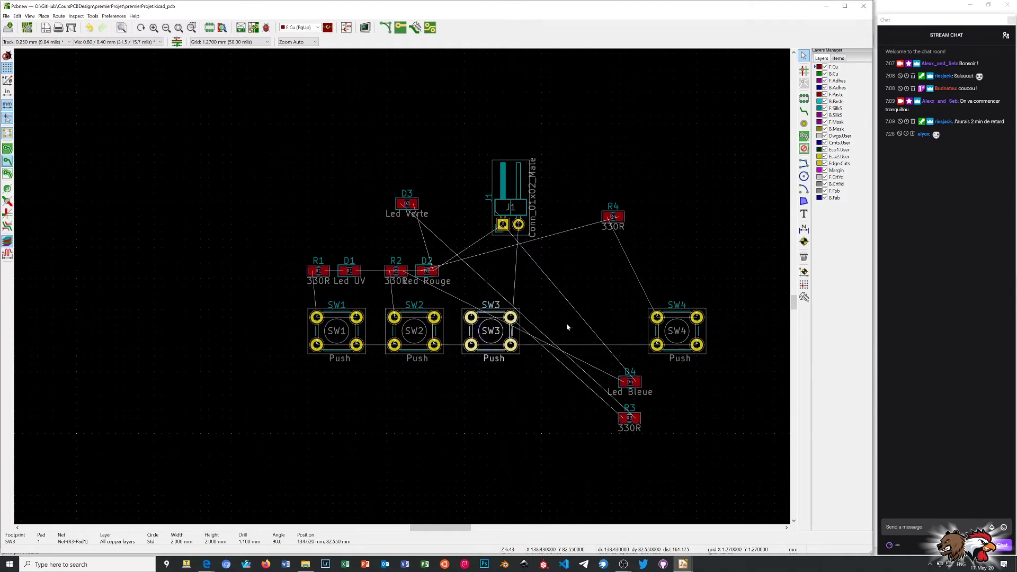
pyautogui.click(703, 320)
pyautogui.moveTo(700, 317); pyautogui.dragTo(590, 321)
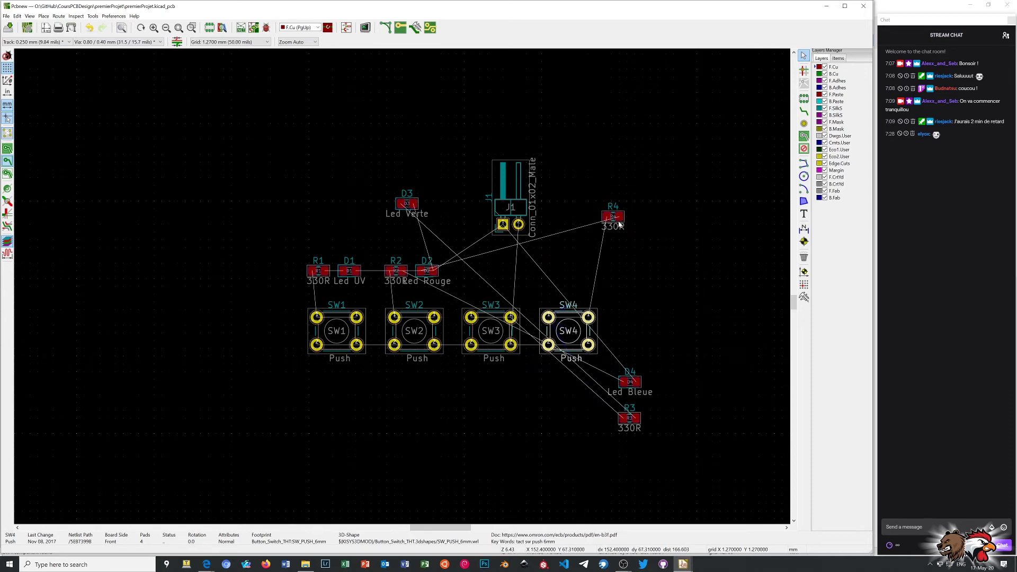
# Place R4 above SW4, and R3 and D3 side by side above SW3 with D3's pad 2 at X 134.62, Y 74.93 mm.
pyautogui.moveTo(619, 221); pyautogui.dragTo(557, 281)
pyautogui.moveTo(411, 202); pyautogui.dragTo(519, 277)
pyautogui.click(637, 422)
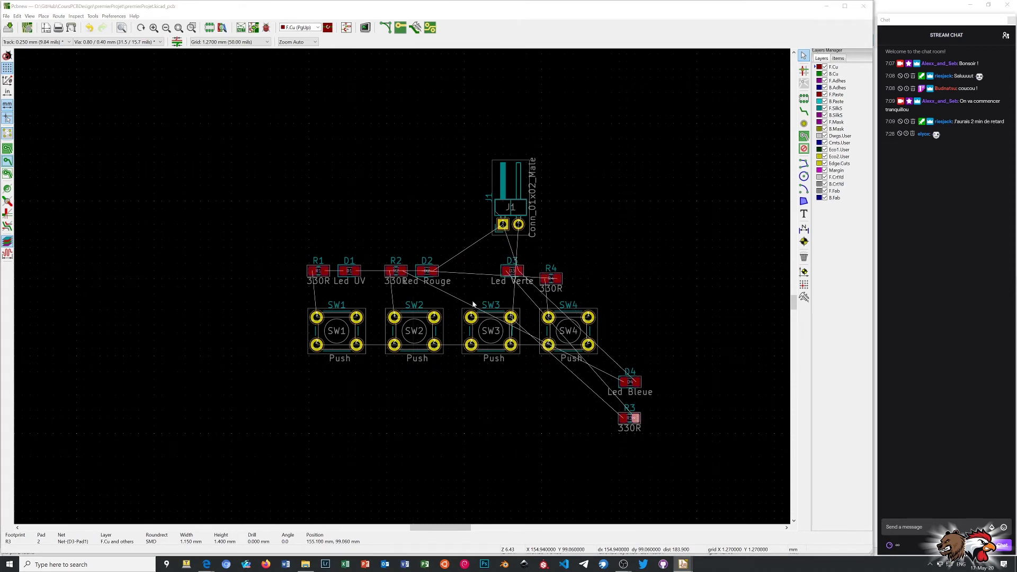
pyautogui.press('e')
pyautogui.click(573, 377)
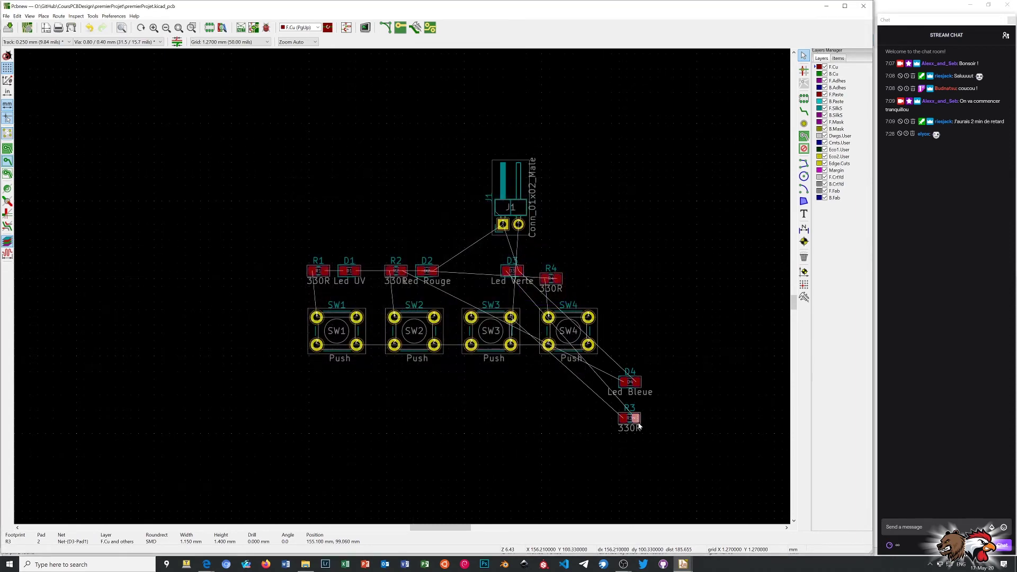
pyautogui.moveTo(636, 421); pyautogui.dragTo(511, 272)
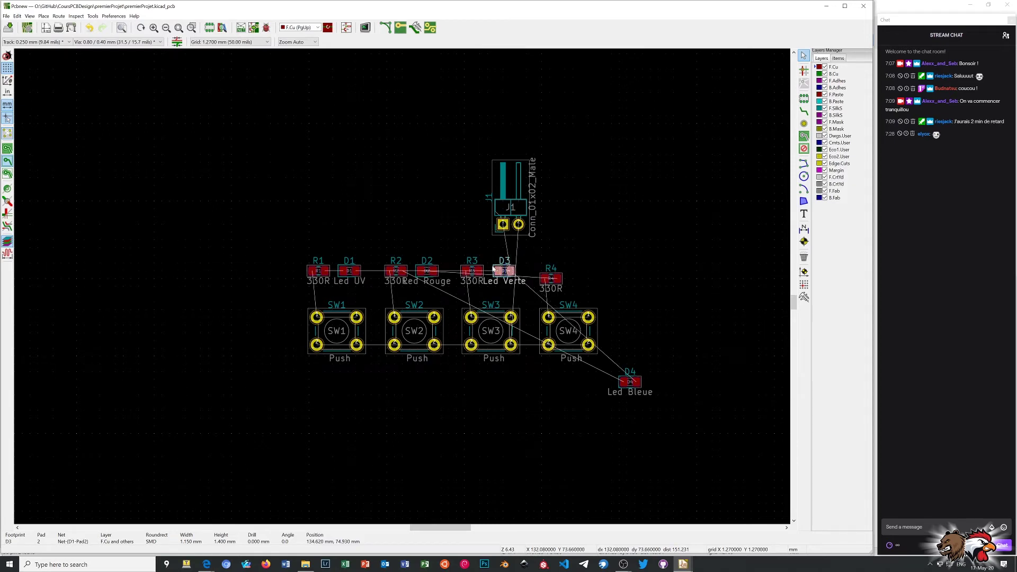
# Align R4 with the row at pad 2 X 142.24, Y 74.93 mm, and place D4 to its right with pad 2 at X 147.32 mm.
pyautogui.click(560, 280)
pyautogui.moveTo(560, 281); pyautogui.dragTo(551, 272)
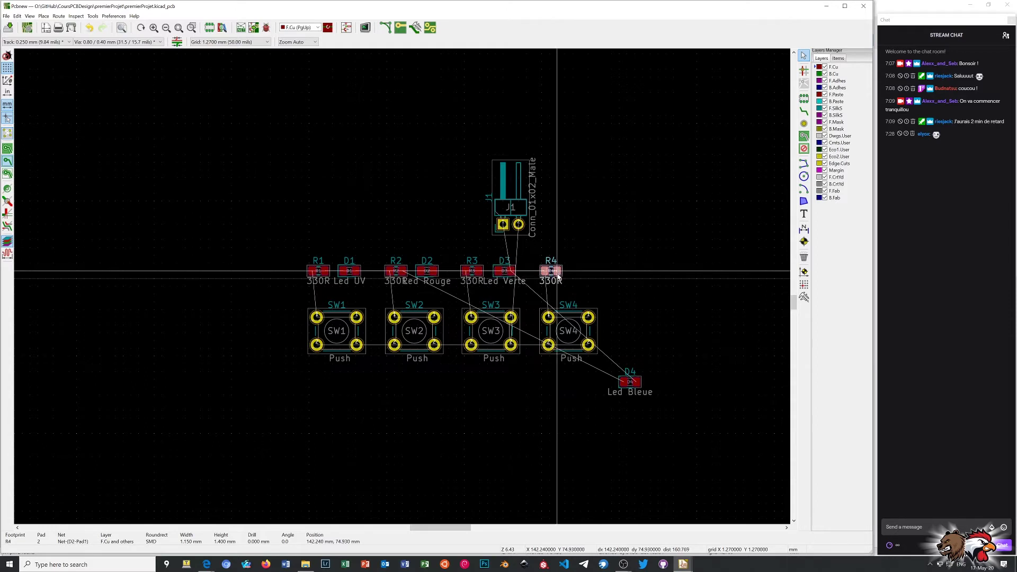
pyautogui.click(638, 383)
pyautogui.moveTo(639, 384); pyautogui.dragTo(589, 273)
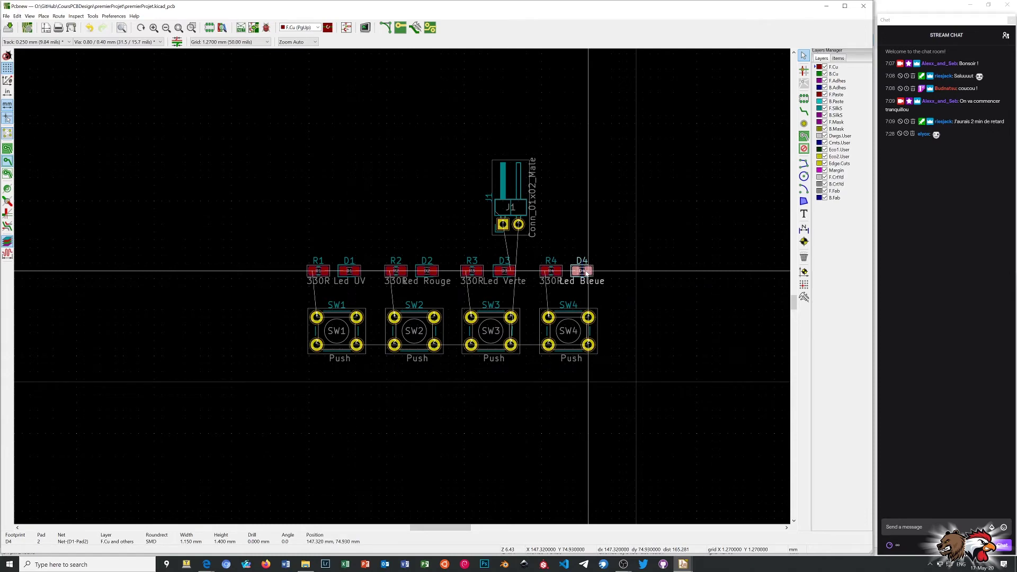
pyautogui.moveTo(586, 272); pyautogui.dragTo(586, 271)
# Shift D3 closer to R3 so its pad 1 sits at X 132.08, Y 74.93 mm.
pyautogui.click(508, 276)
pyautogui.moveTo(508, 276); pyautogui.dragTo(505, 272)
pyautogui.click(585, 275)
pyautogui.scroll(3, 585, 279)
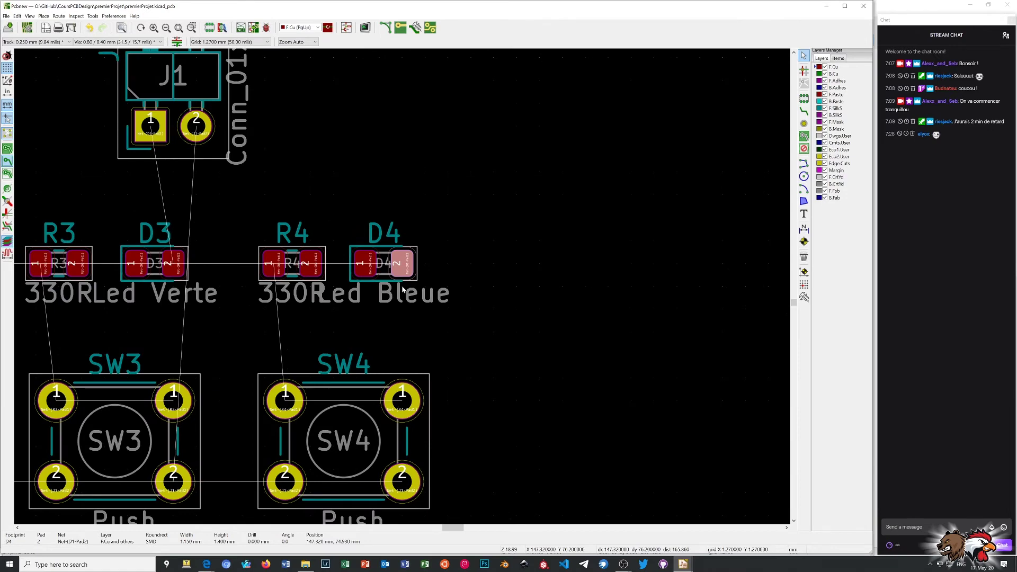
pyautogui.scroll(-1, 316, 271)
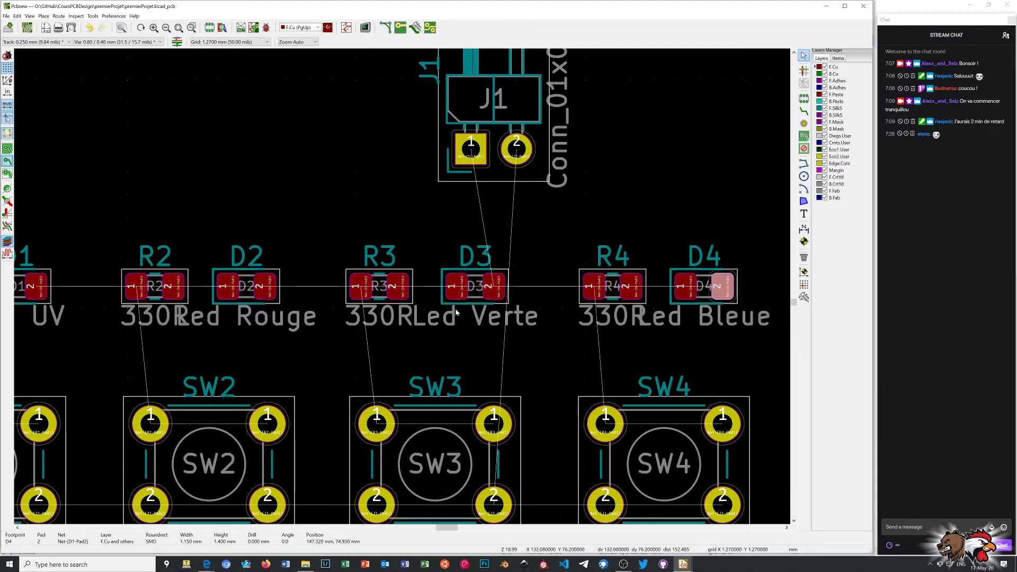
pyautogui.click(459, 290)
pyautogui.moveTo(458, 288); pyautogui.dragTo(450, 288)
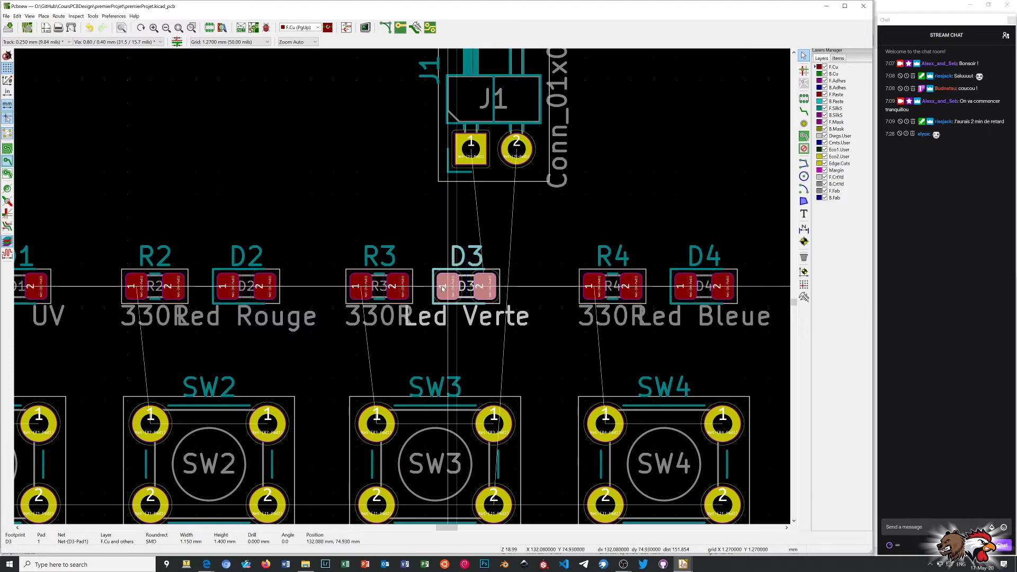
pyautogui.scroll(-1, 389, 325)
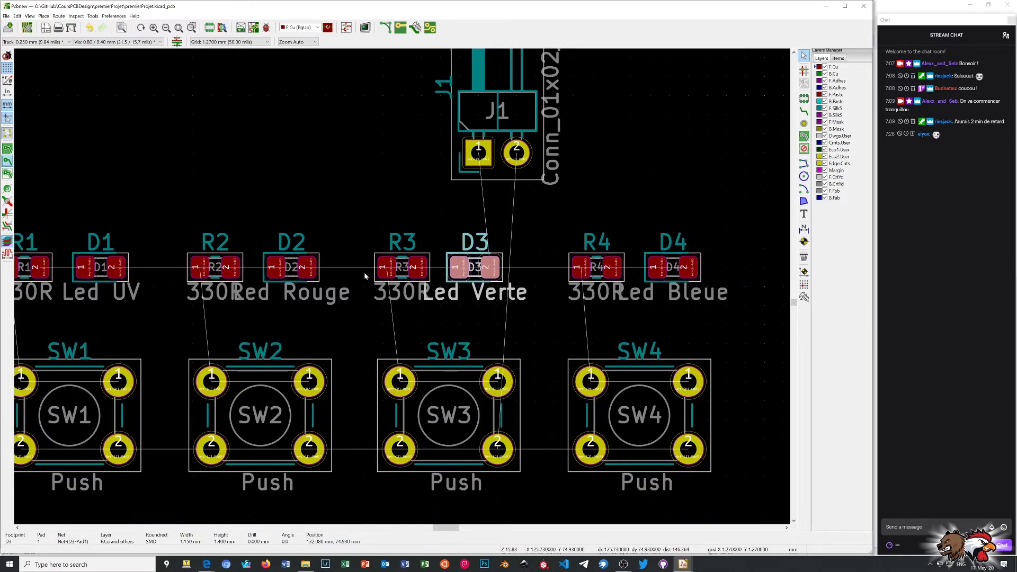
# Shift D2 closer to R2 so its pad 1 sits at X 119.38, Y 74.93 mm.
pyautogui.click(280, 270)
pyautogui.moveTo(276, 271); pyautogui.dragTo(267, 271)
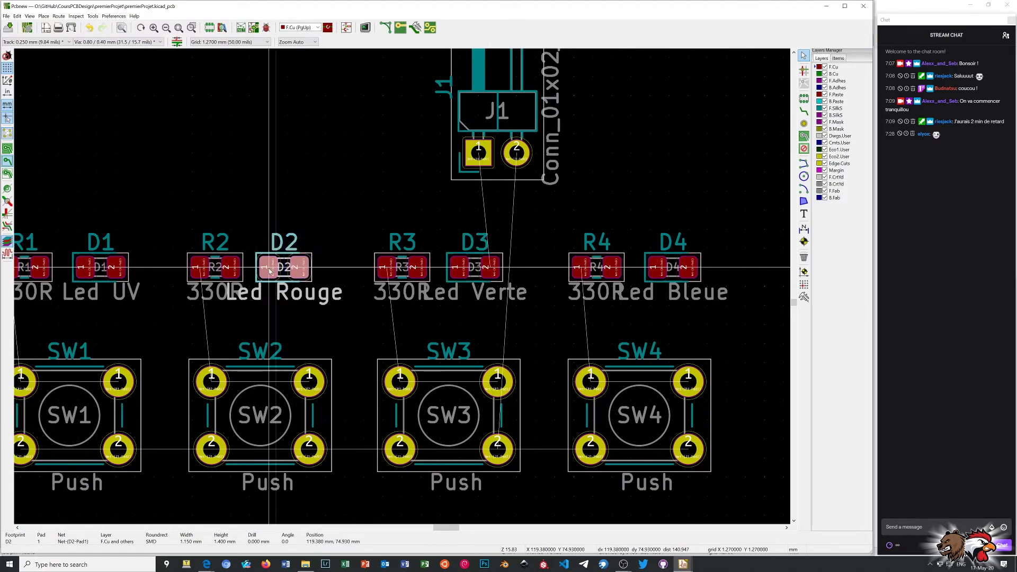
pyautogui.scroll(2, 270, 271)
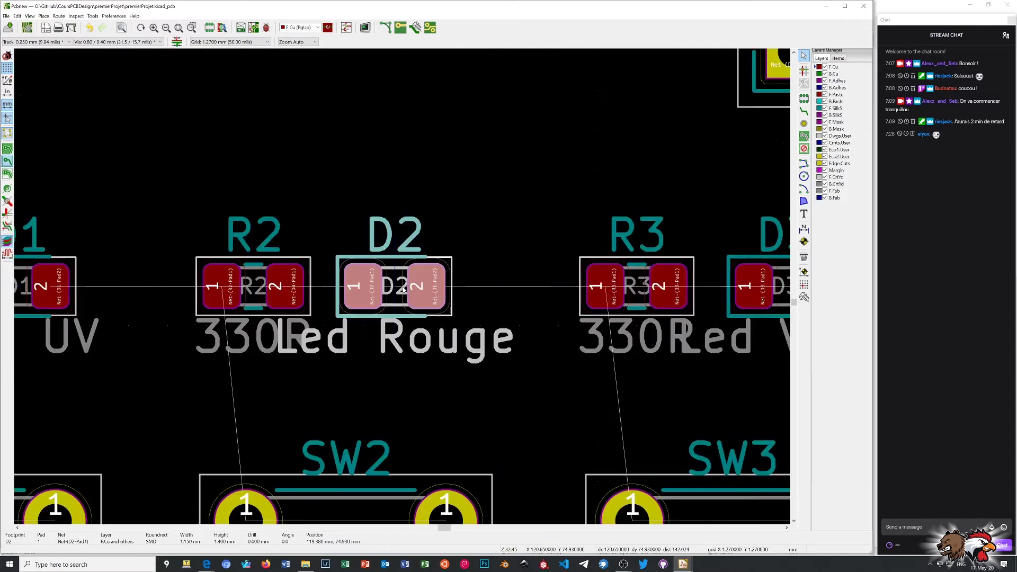
pyautogui.click(453, 290)
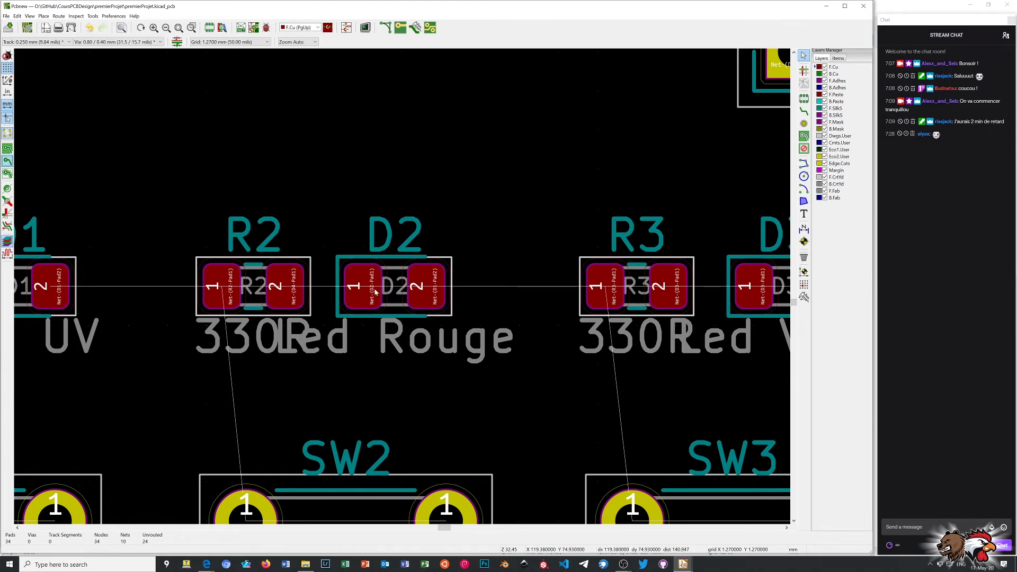
# Shift D1 closer to R1 so its pad 1 sits at X 106.68, Y 74.93 mm.
pyautogui.scroll(-1, 398, 286)
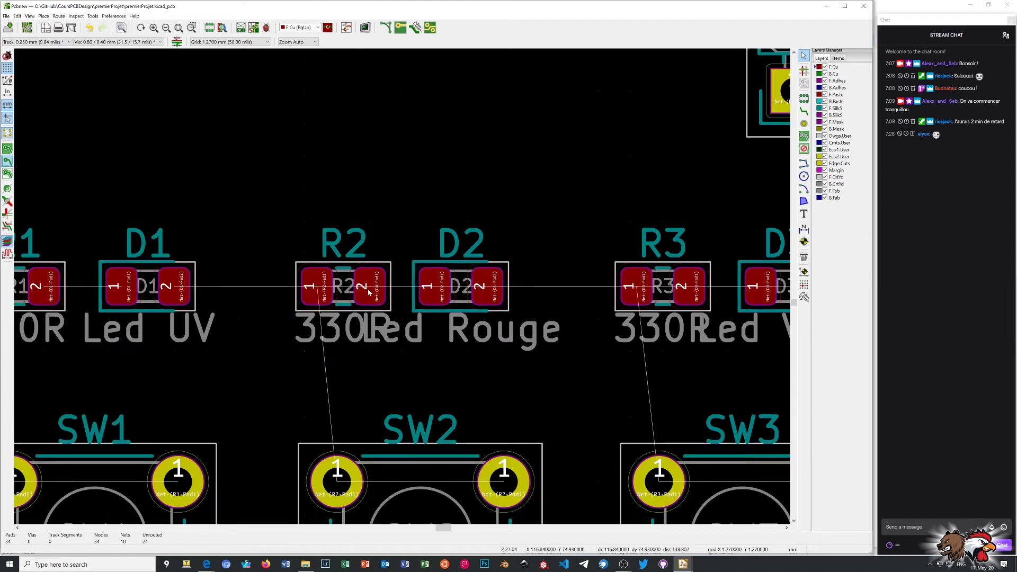
pyautogui.scroll(-1, 403, 287)
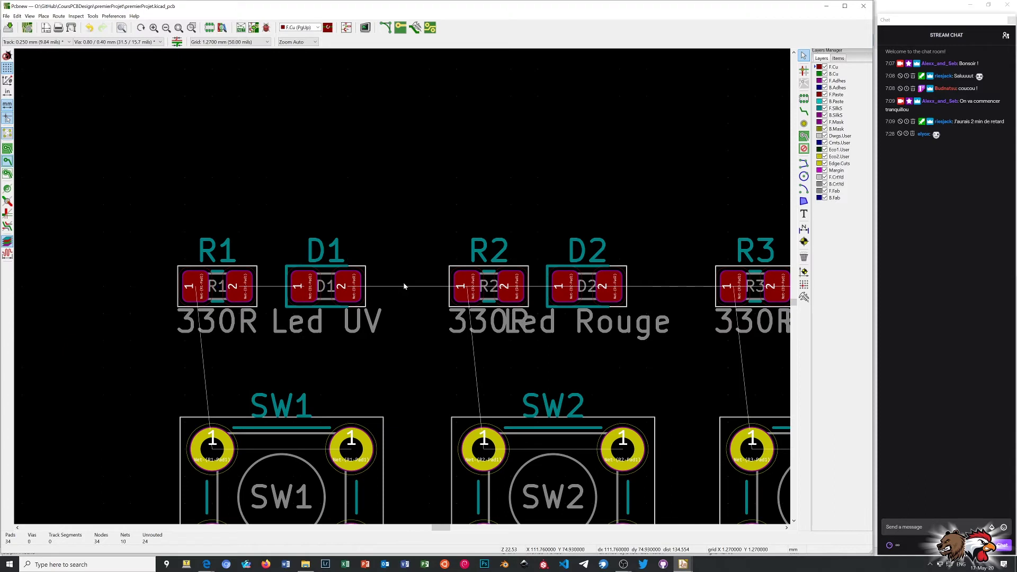
pyautogui.click(318, 291)
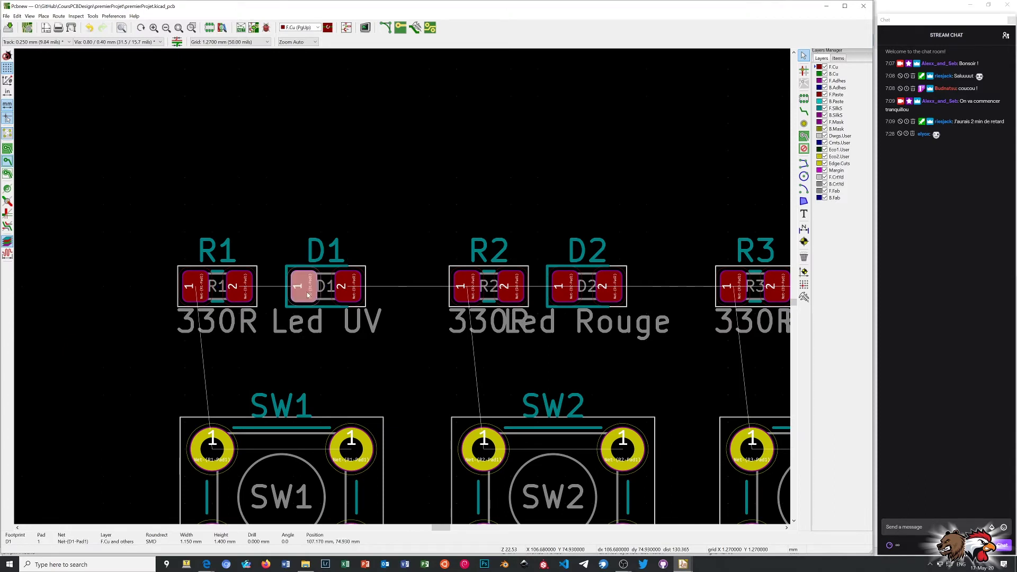
pyautogui.moveTo(318, 291); pyautogui.dragTo(294, 288)
pyautogui.scroll(-3, 294, 288)
pyautogui.scroll(3, 403, 288)
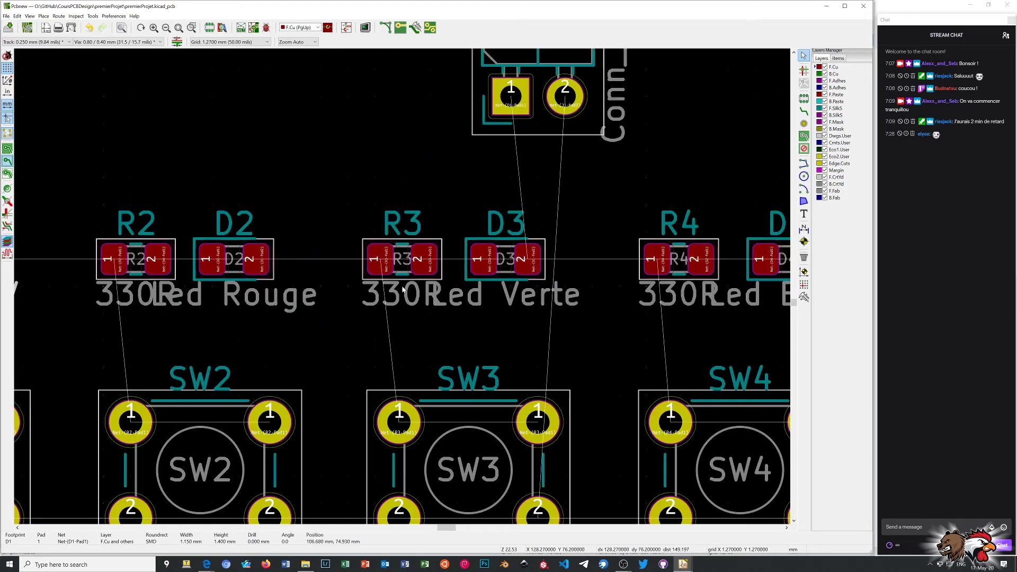
# Snap R3 onto the 1.27 mm grid beside D3, matching the spacing of the other resistor and LED pairs.
pyautogui.click(482, 262)
pyautogui.moveTo(481, 262)
pyautogui.mouseDown()
pyautogui.moveTo(463, 260)
pyautogui.moveTo(479, 259)
pyautogui.mouseUp()
pyautogui.scroll(-1, 479, 259)
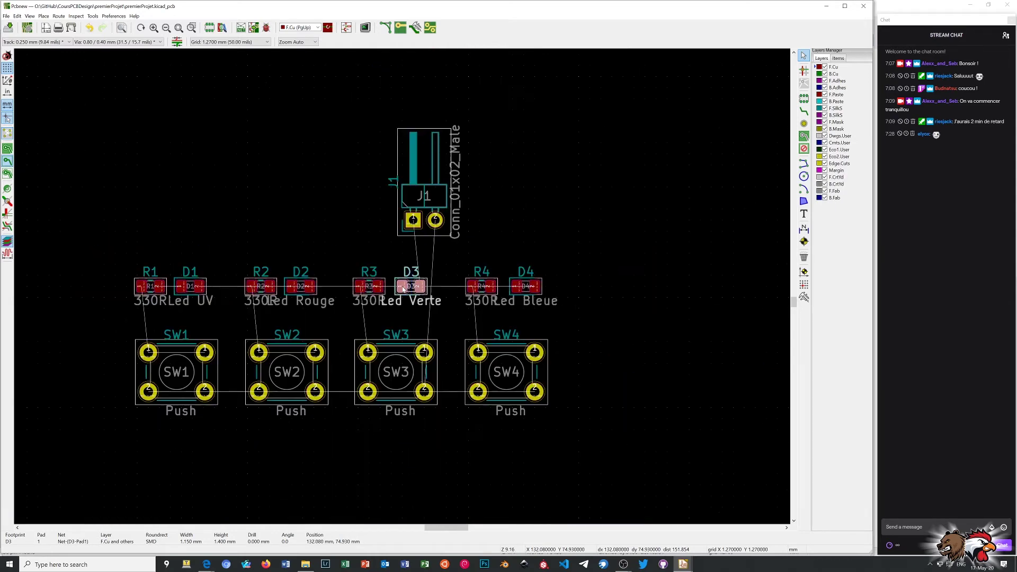
pyautogui.click(349, 295)
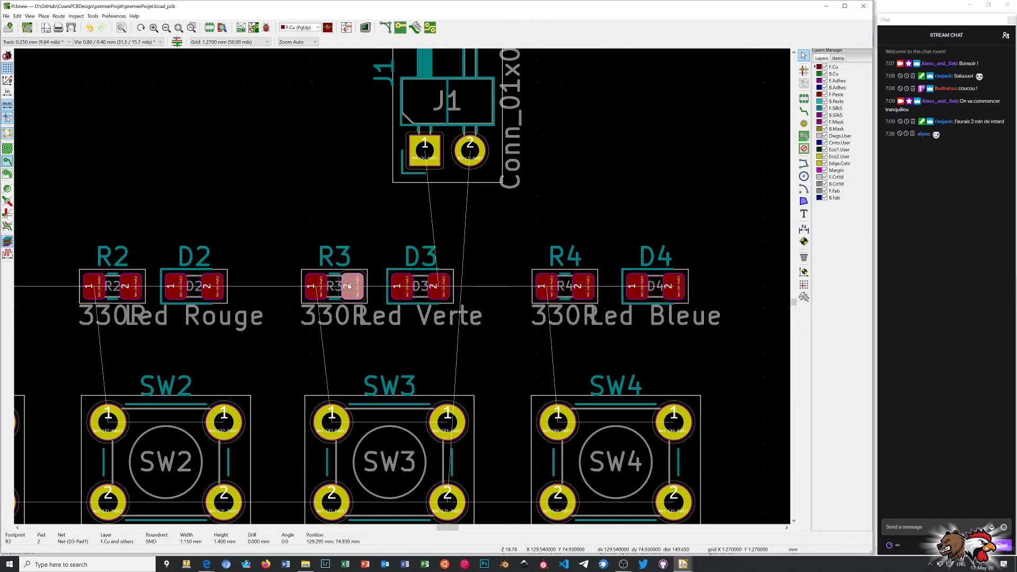
pyautogui.moveTo(349, 294); pyautogui.dragTo(337, 284)
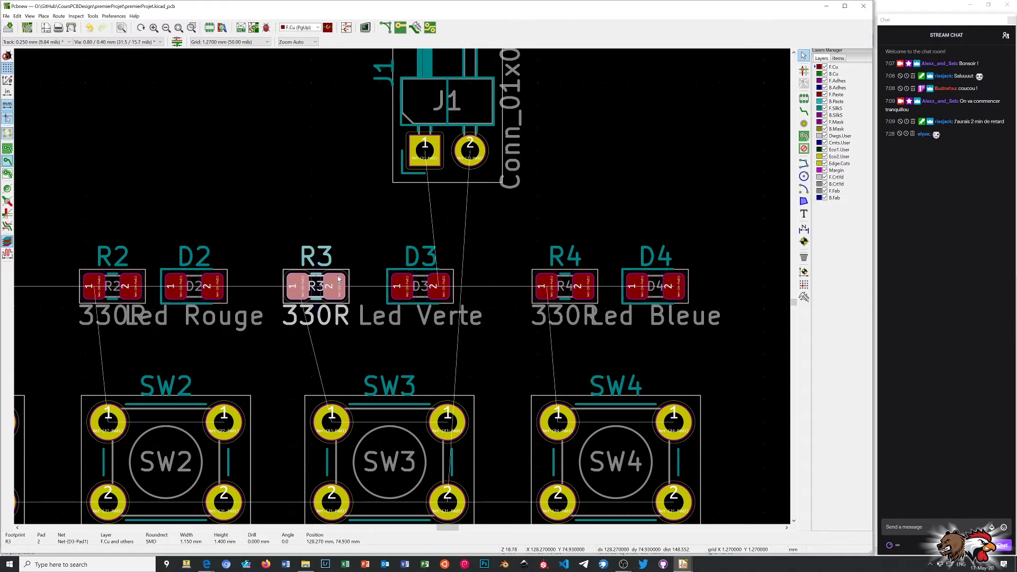
pyautogui.moveTo(338, 278); pyautogui.dragTo(348, 288)
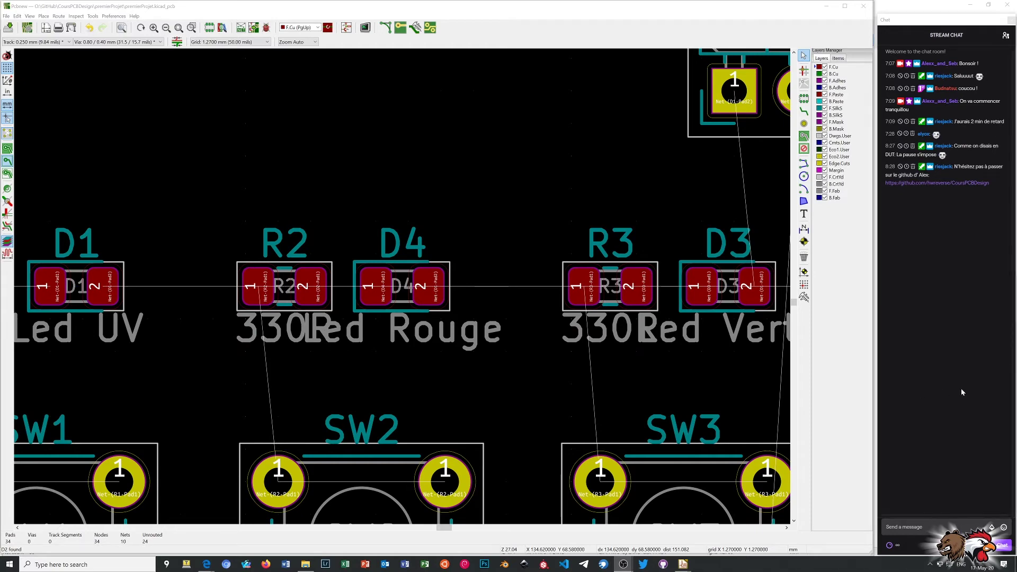
# Examine the placement of the resistor and LED pairs above the switches, their connection lines and connector J1.
pyautogui.scroll(-1, 405, 280)
pyautogui.scroll(3, 406, 280)
pyautogui.scroll(-4, 406, 281)
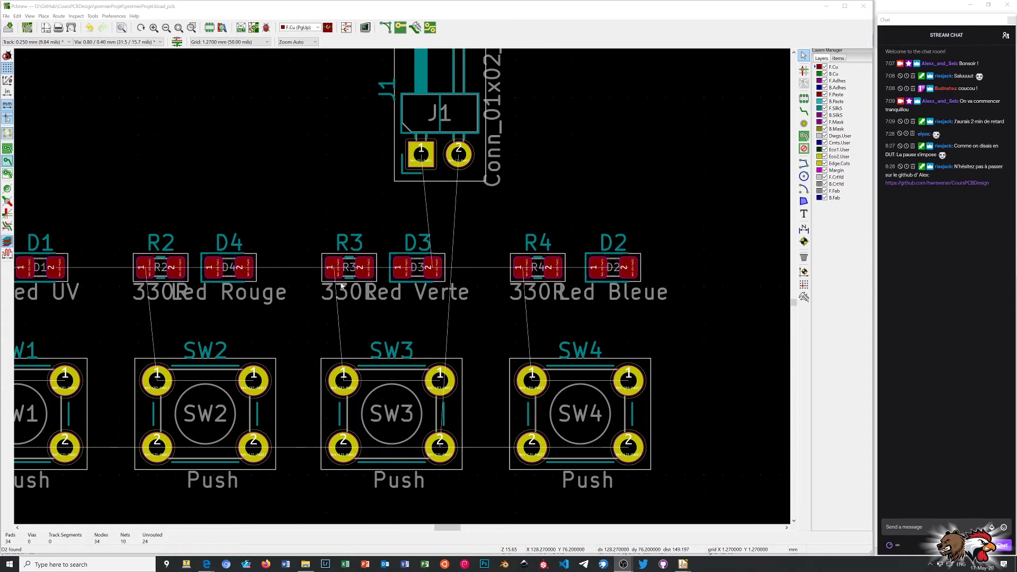
pyautogui.scroll(-1, 305, 284)
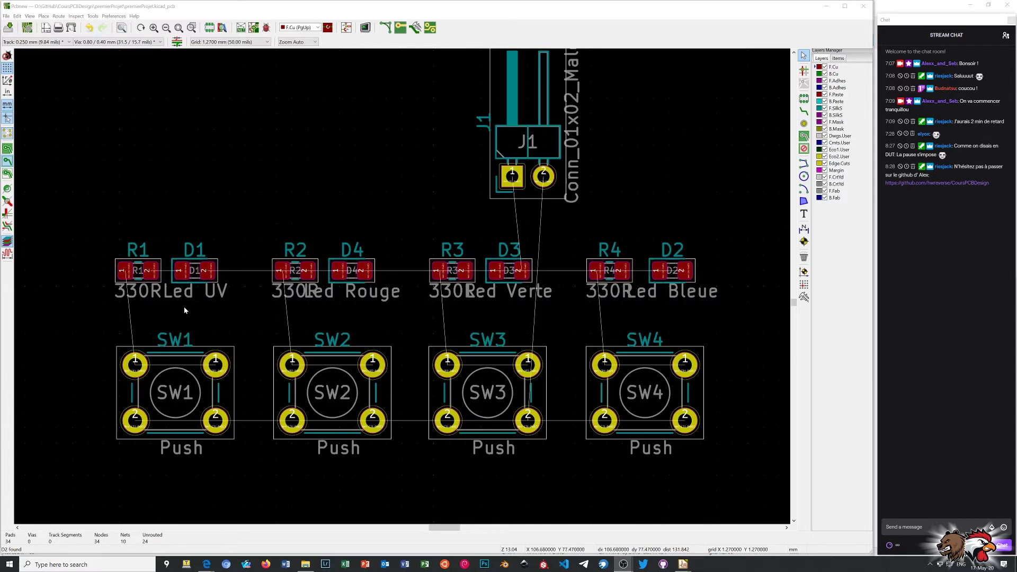
pyautogui.scroll(1, 172, 306)
pyautogui.scroll(-4, 402, 285)
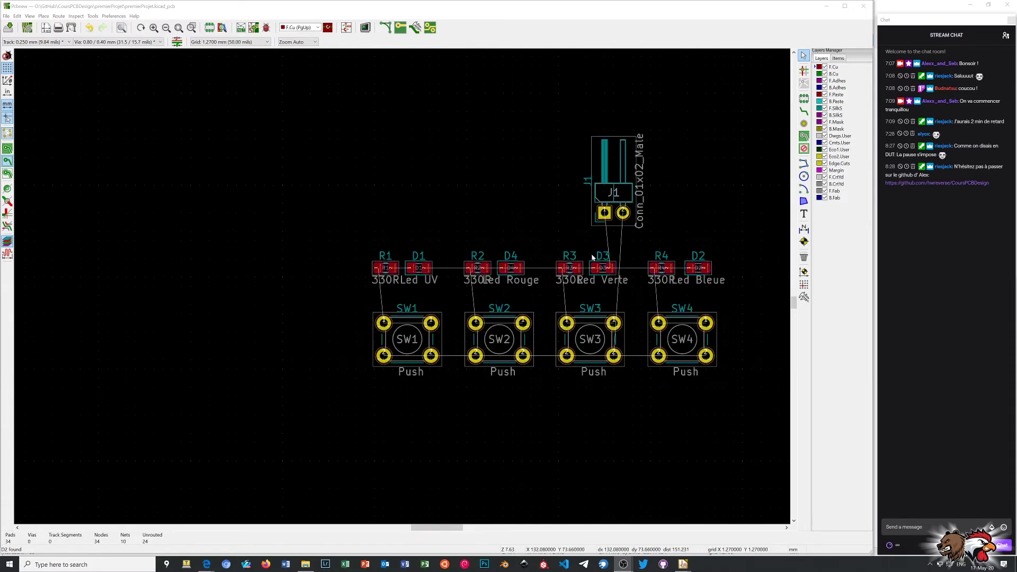
pyautogui.scroll(-1, 639, 272)
pyautogui.scroll(2, 401, 285)
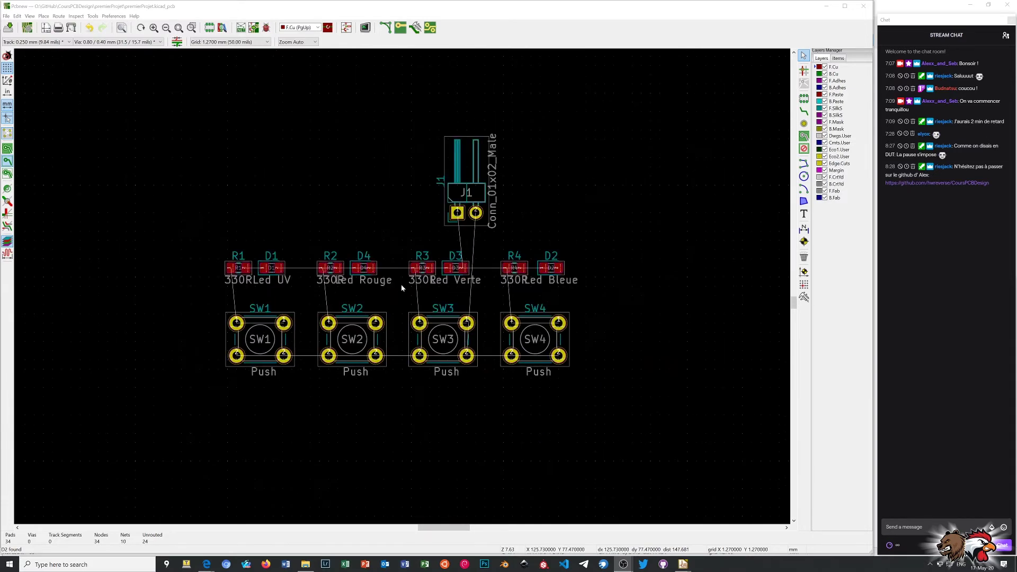
pyautogui.scroll(2, 401, 285)
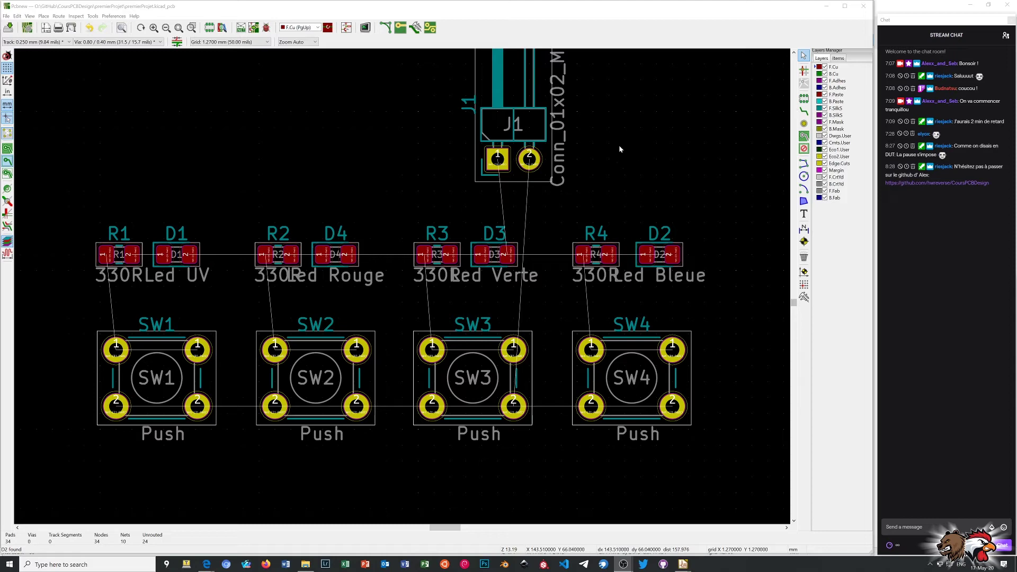
pyautogui.scroll(-1, 622, 143)
pyautogui.scroll(-1, 401, 285)
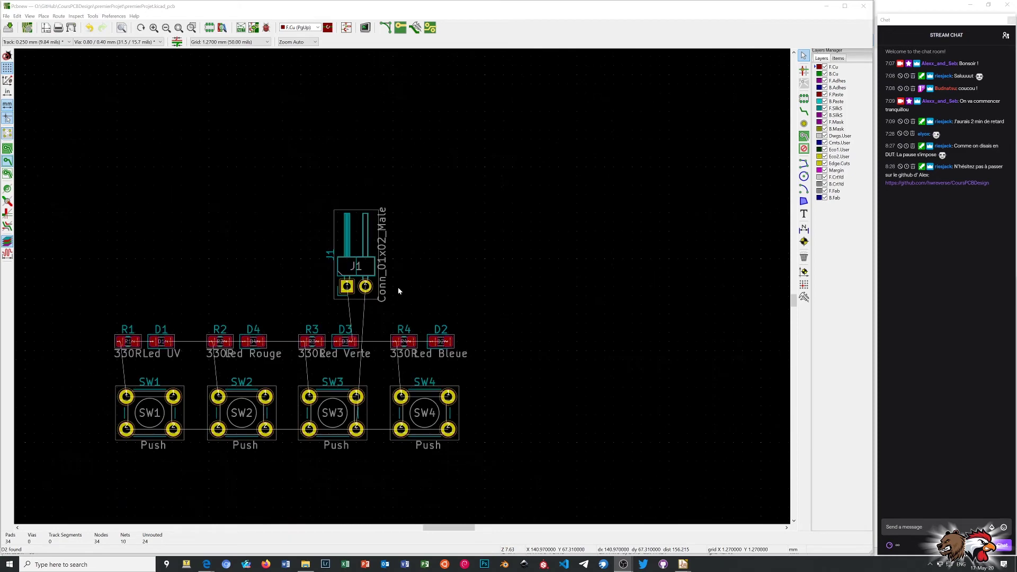
pyautogui.scroll(-1, 399, 289)
pyautogui.scroll(-1, 401, 286)
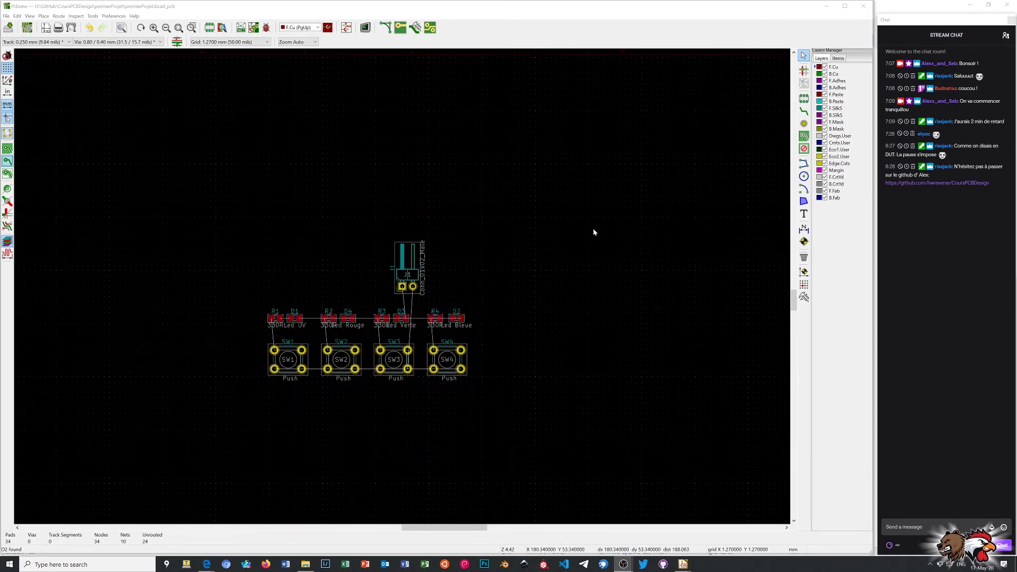
pyautogui.scroll(1, 320, 249)
pyautogui.scroll(1, 572, 304)
pyautogui.scroll(1, 382, 294)
pyautogui.scroll(3, 435, 287)
pyautogui.scroll(-3, 402, 285)
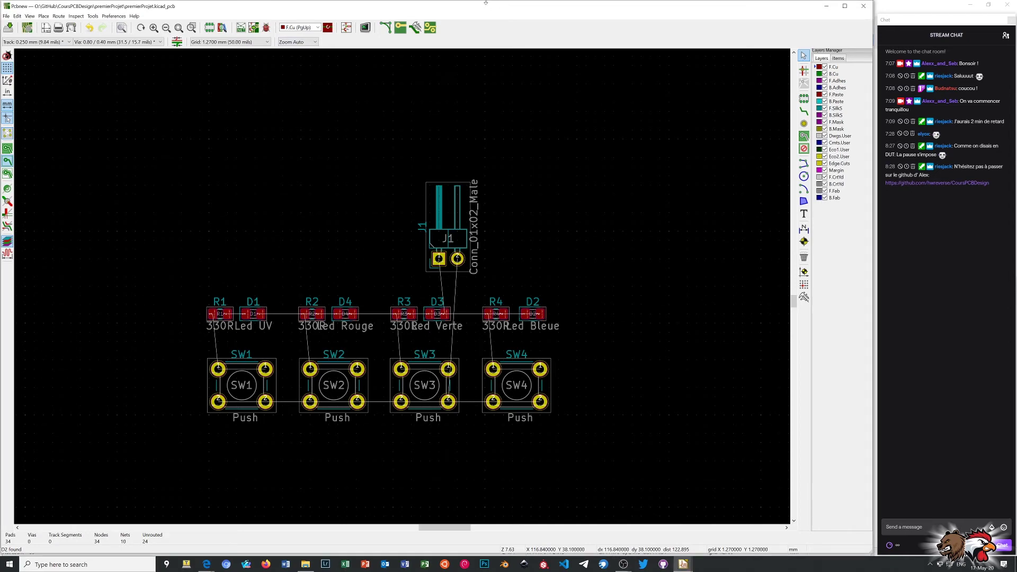
# Open the 3D view of the board and inspect its component side and underside from several angles.
pyautogui.hotkey('alt', '3')
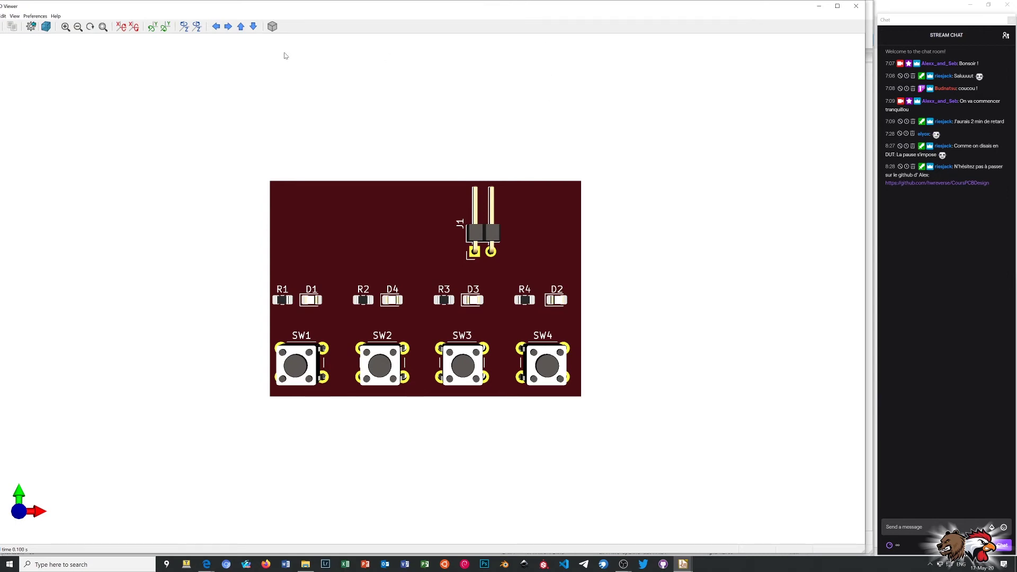
pyautogui.moveTo(416, 356); pyautogui.dragTo(399, 259)
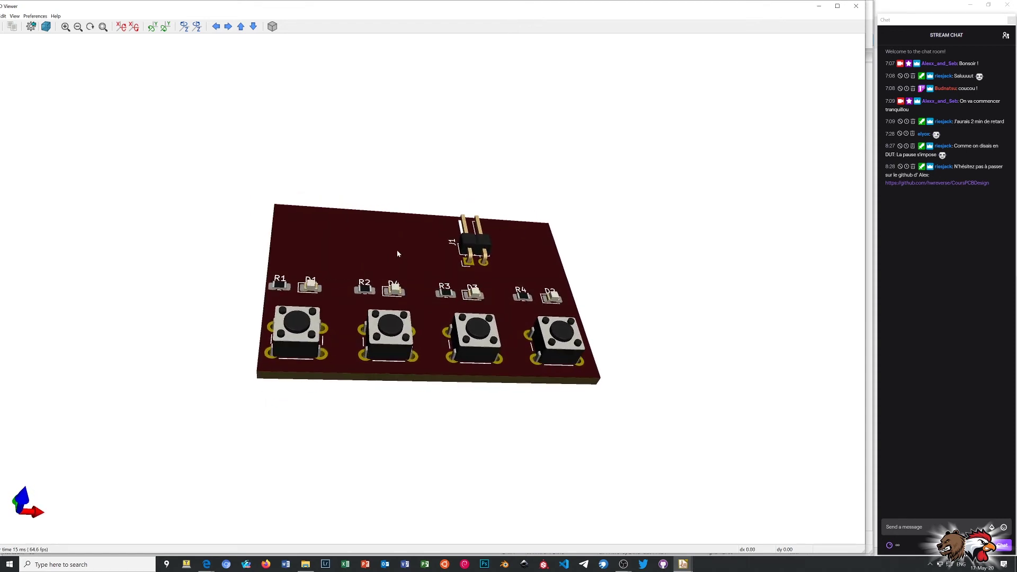
pyautogui.moveTo(510, 320); pyautogui.dragTo(556, 254)
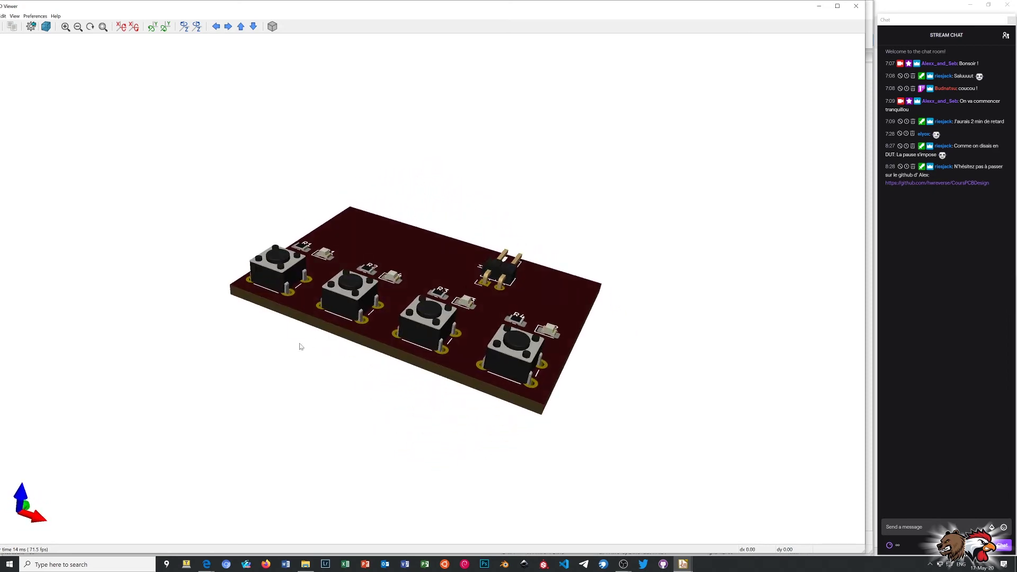
pyautogui.moveTo(361, 310); pyautogui.dragTo(561, 345)
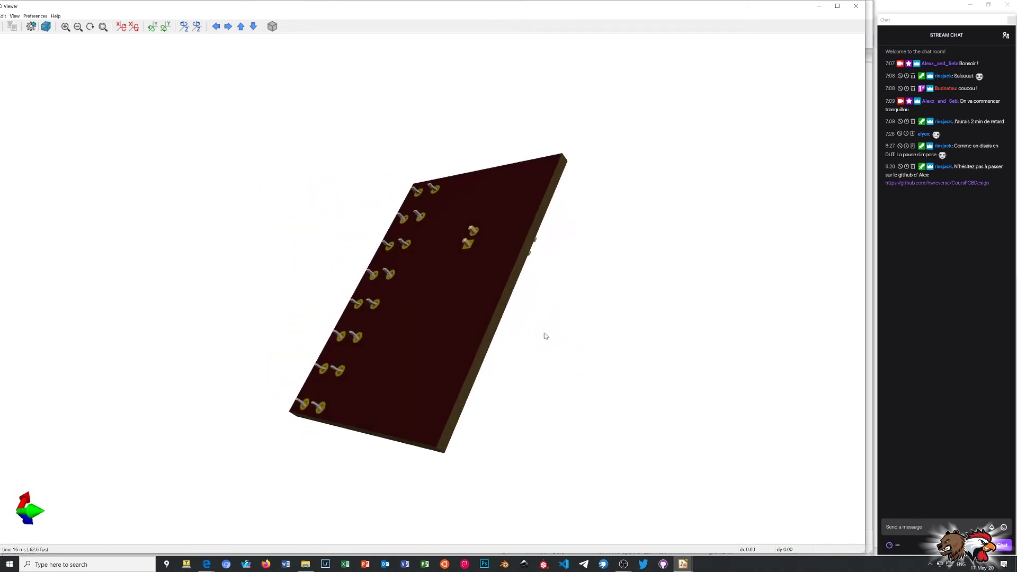
pyautogui.moveTo(413, 286); pyautogui.dragTo(419, 198)
pyautogui.moveTo(290, 289); pyautogui.dragTo(361, 297)
# Inspect the resistor and LED pairs, push buttons and connector J1 up close on the 3D board.
pyautogui.scroll(8, 361, 297)
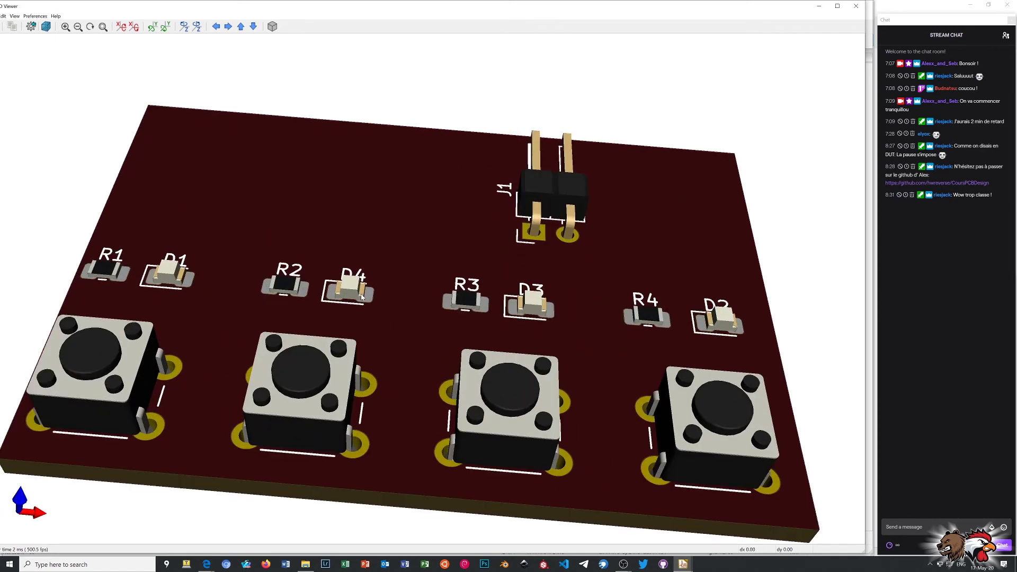
pyautogui.scroll(-2, 361, 297)
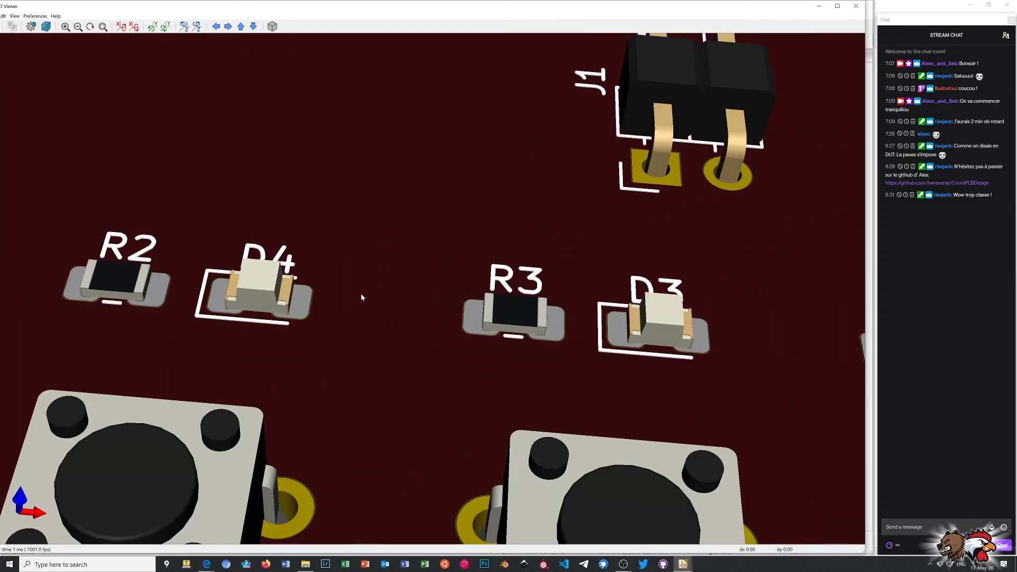
pyautogui.scroll(-5, 362, 297)
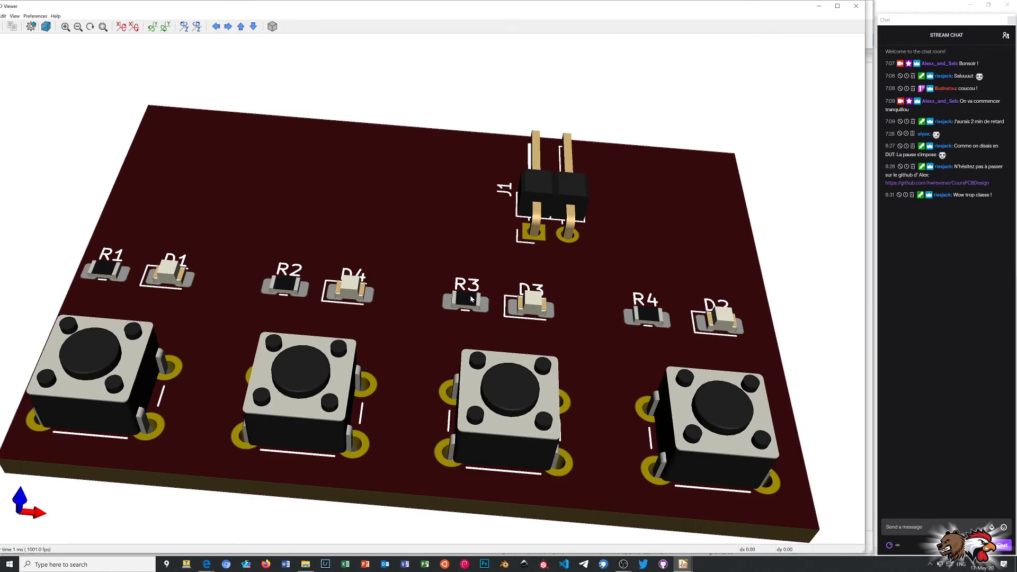
pyautogui.moveTo(326, 406); pyautogui.dragTo(376, 403)
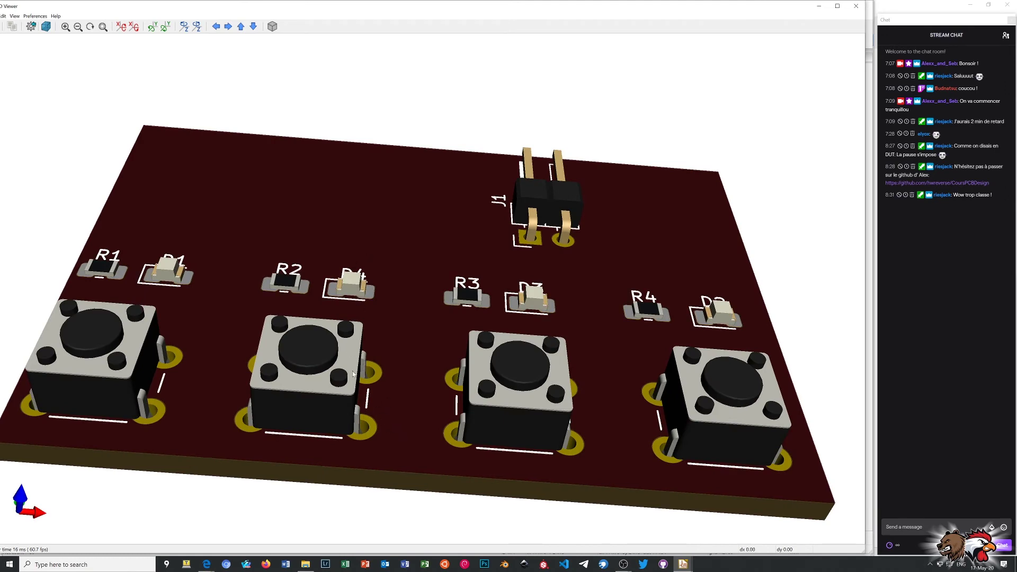
pyautogui.moveTo(391, 341); pyautogui.dragTo(380, 434)
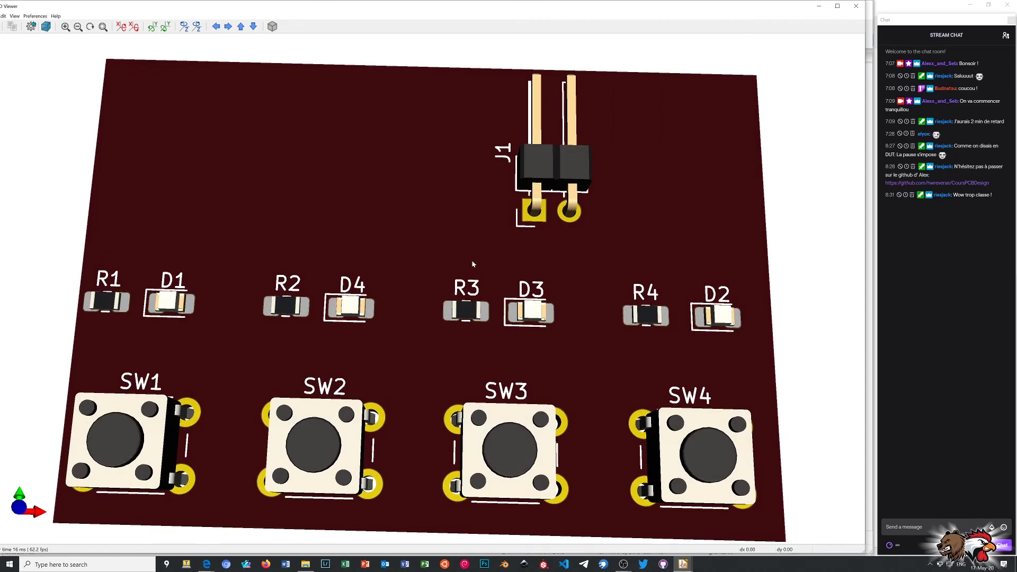
pyautogui.scroll(-2, 475, 252)
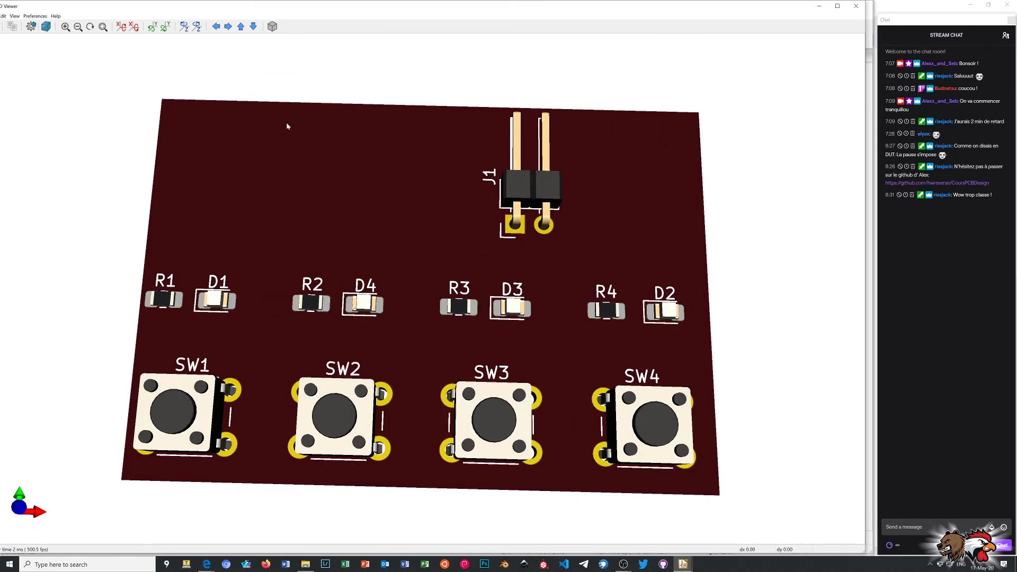
# Preview the board with raytracing, and close the 3D viewer with raytracing switched off again.
pyautogui.click(35, 15)
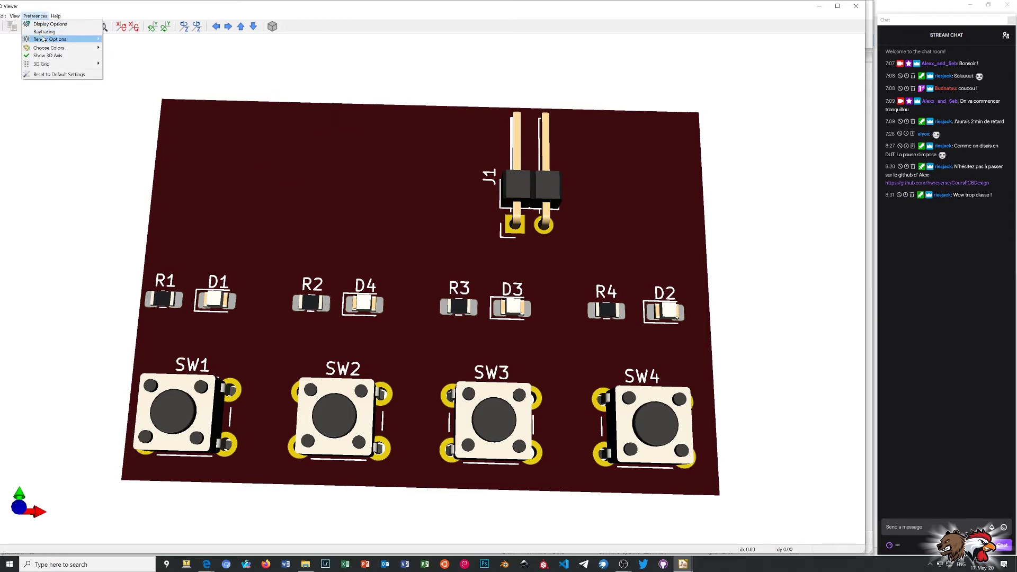
pyautogui.click(44, 32)
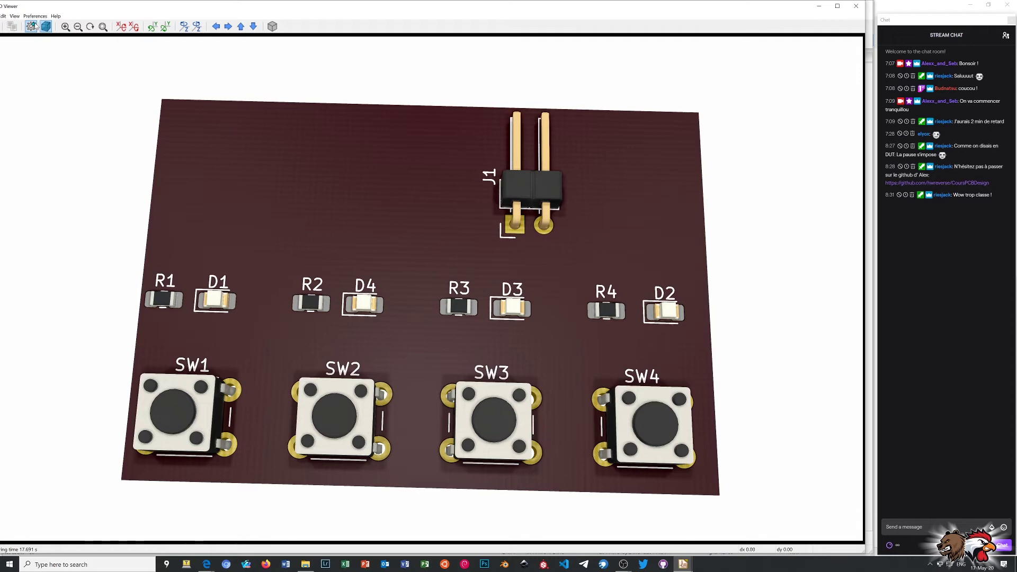
pyautogui.click(36, 16)
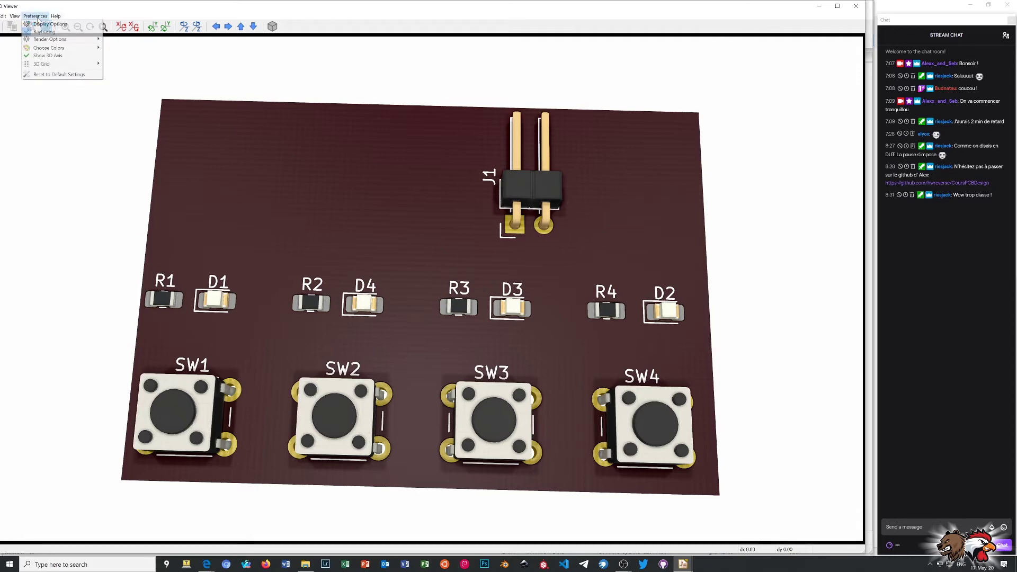
pyautogui.moveTo(15, 17)
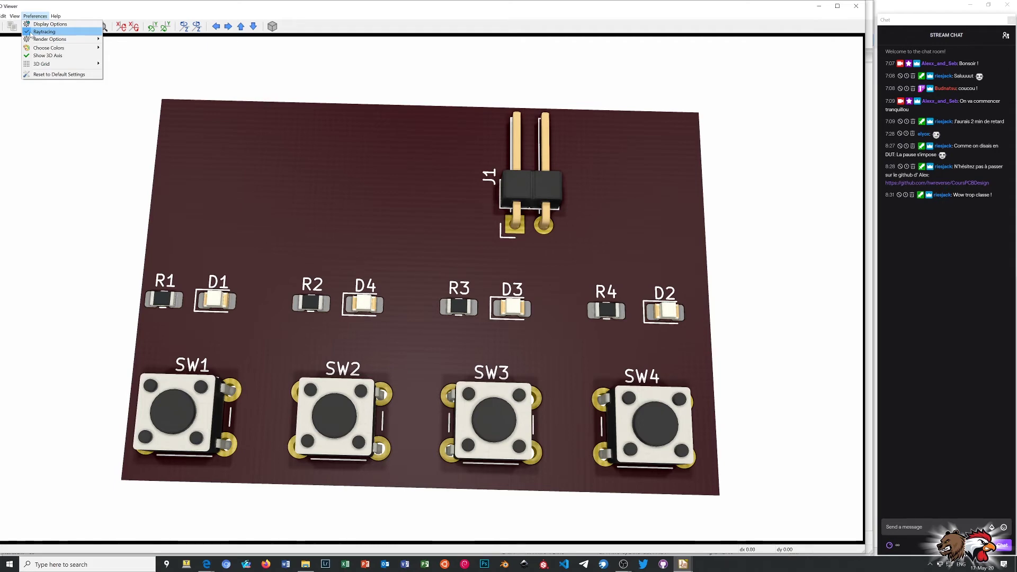
pyautogui.click(30, 31)
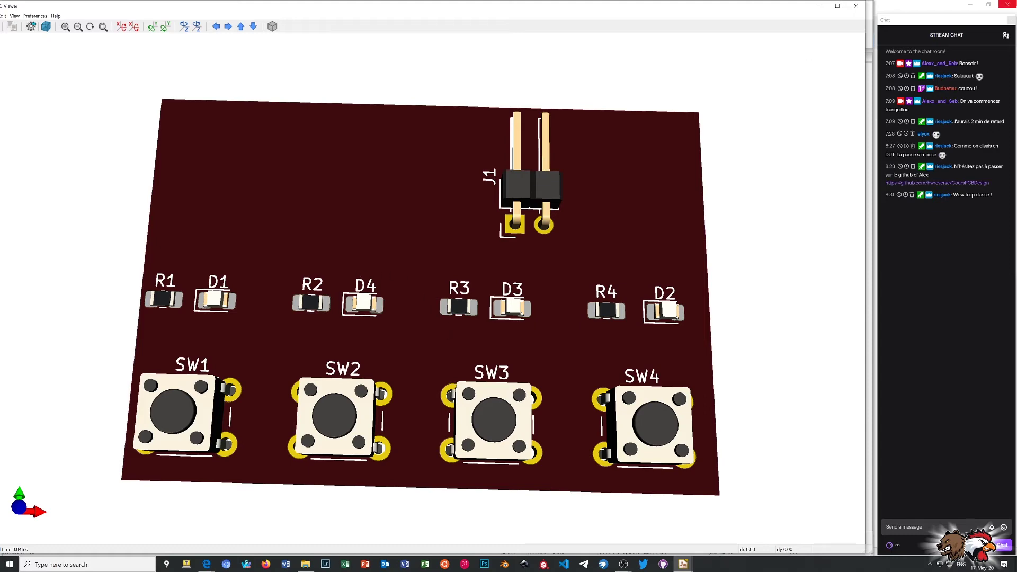
pyautogui.click(862, 6)
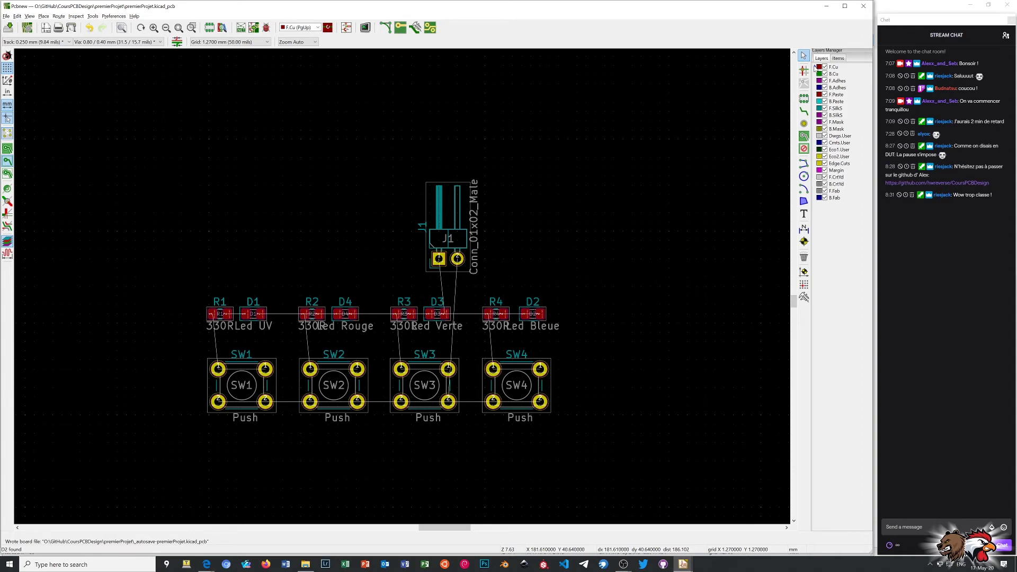
# Activate track routing and examine the pads, net names and connection lines of switches SW1 to SW4.
pyautogui.click(803, 111)
pyautogui.scroll(5, 405, 284)
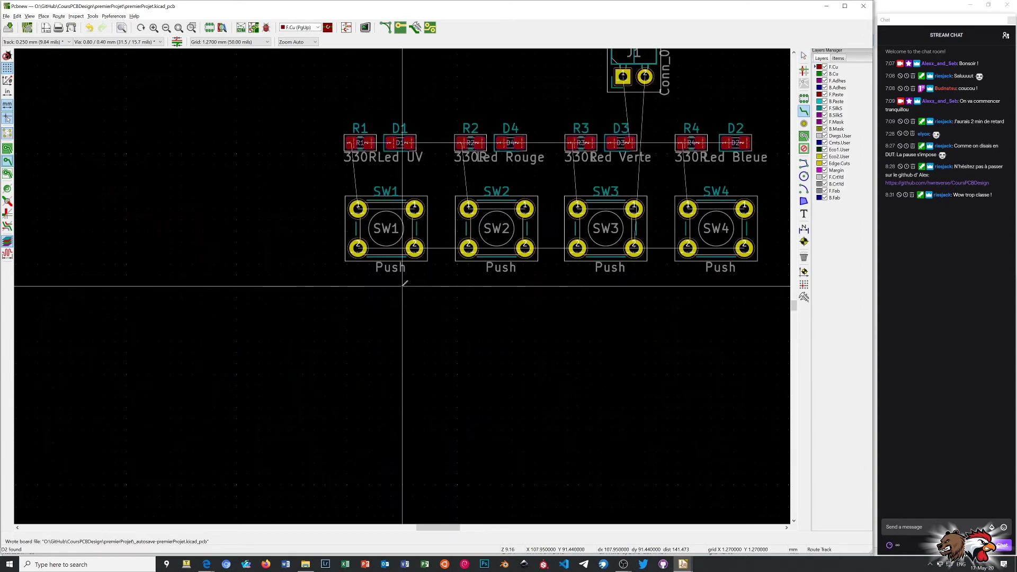
pyautogui.scroll(-3, 405, 284)
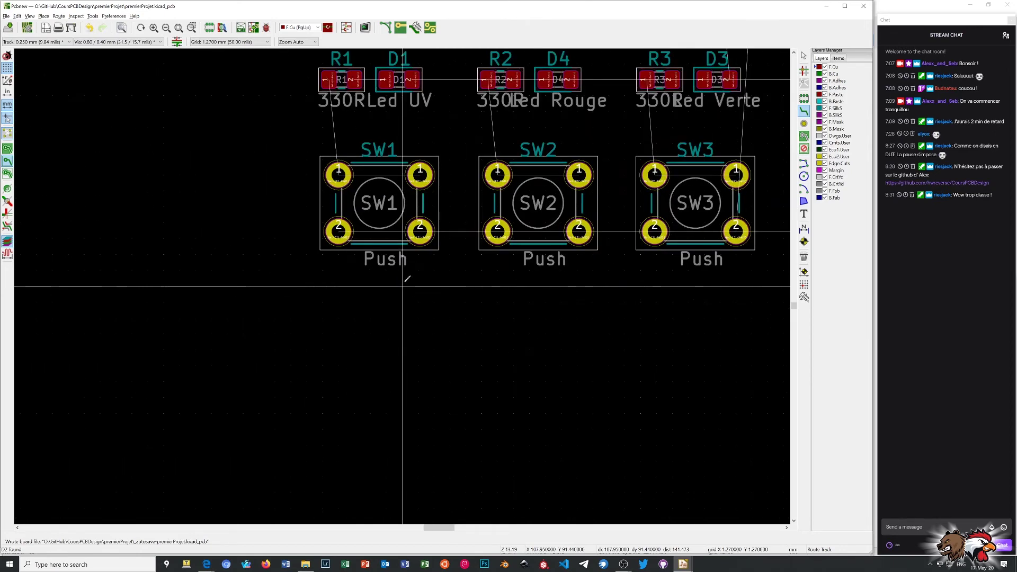
pyautogui.scroll(4, 406, 281)
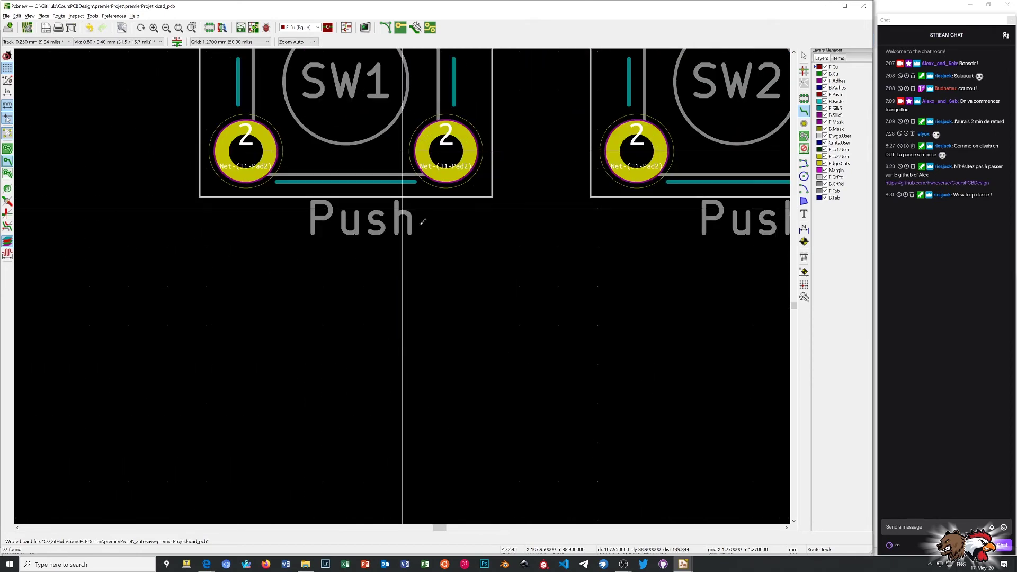
pyautogui.scroll(-1, 423, 222)
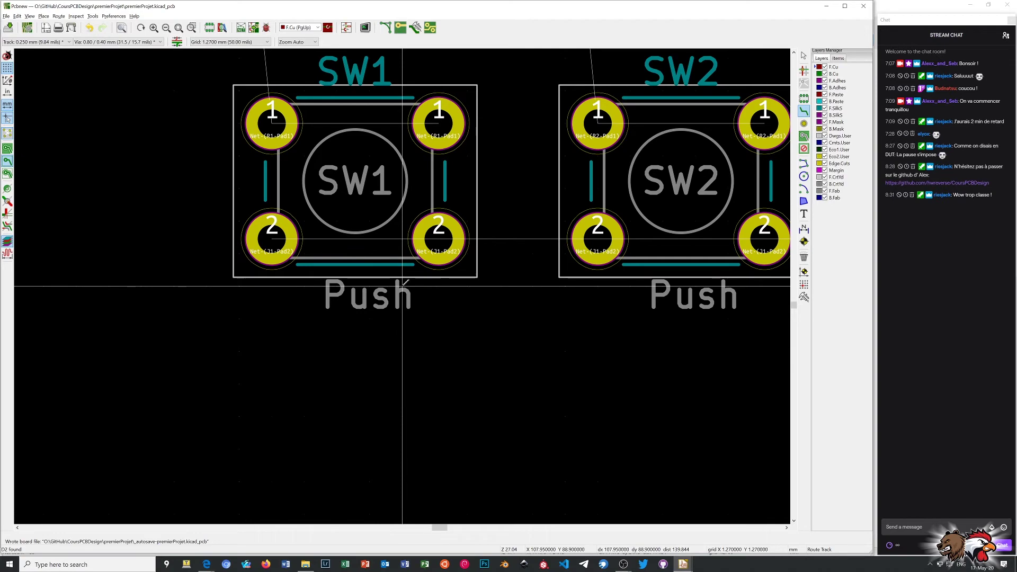
pyautogui.scroll(6, 405, 282)
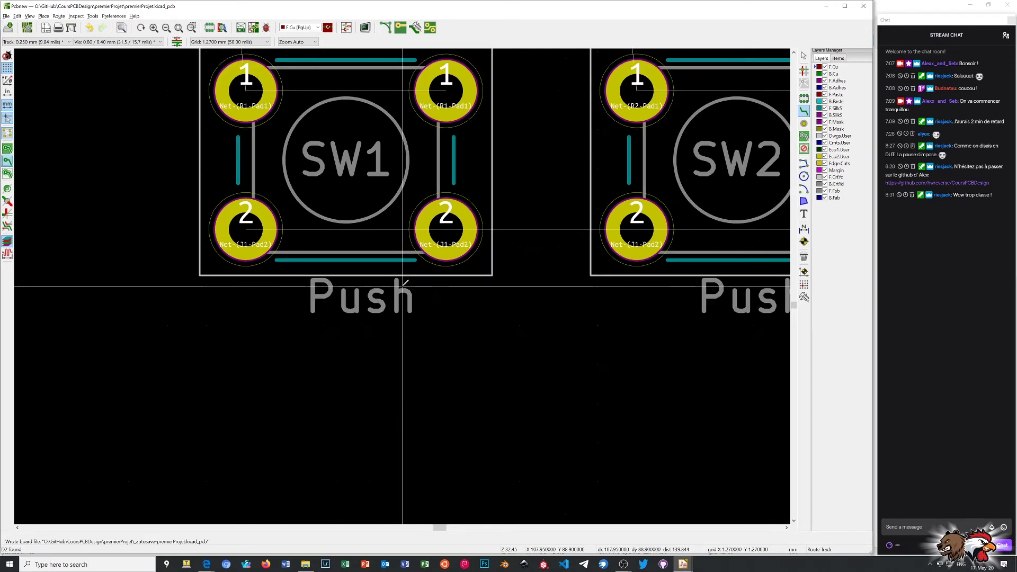
pyautogui.scroll(-5, 406, 282)
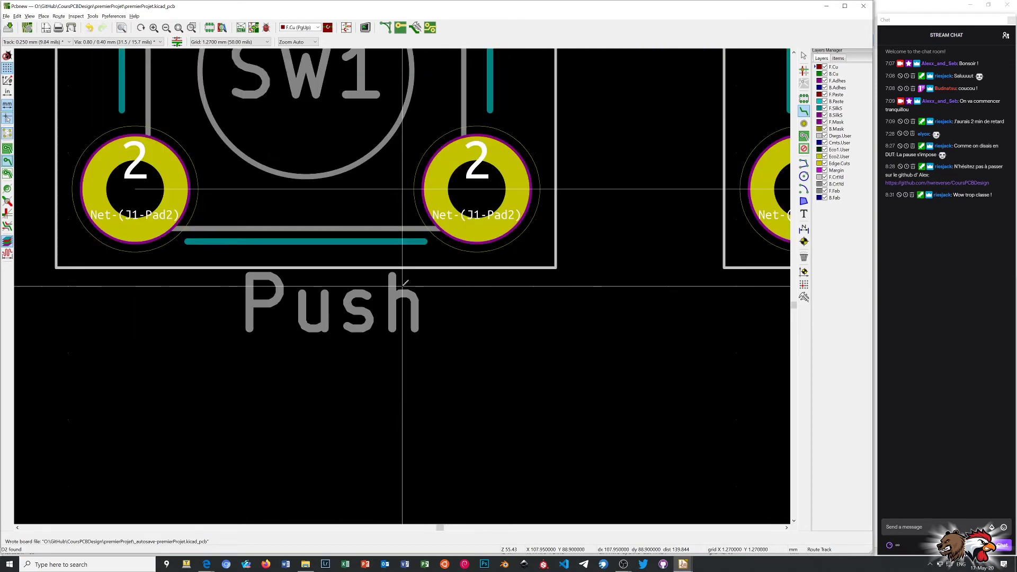
pyautogui.scroll(-4, 406, 282)
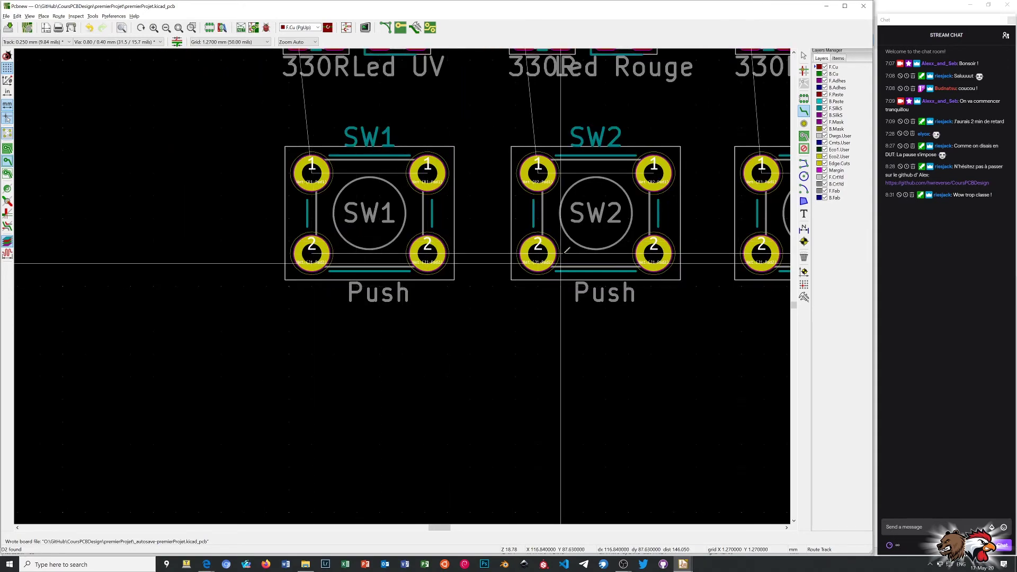
pyautogui.scroll(-1, 566, 251)
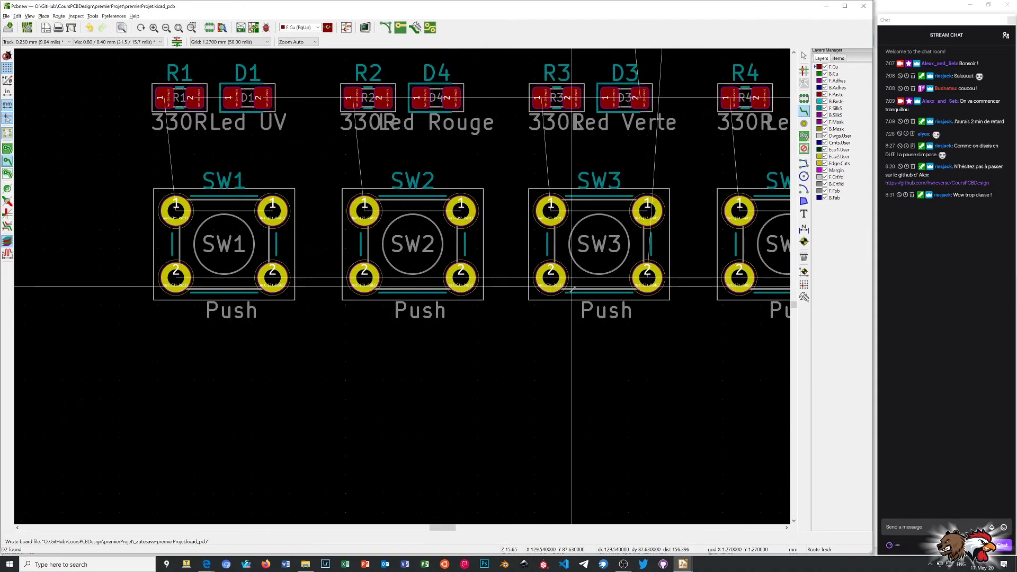
pyautogui.scroll(1, 518, 286)
pyautogui.scroll(-1, 405, 284)
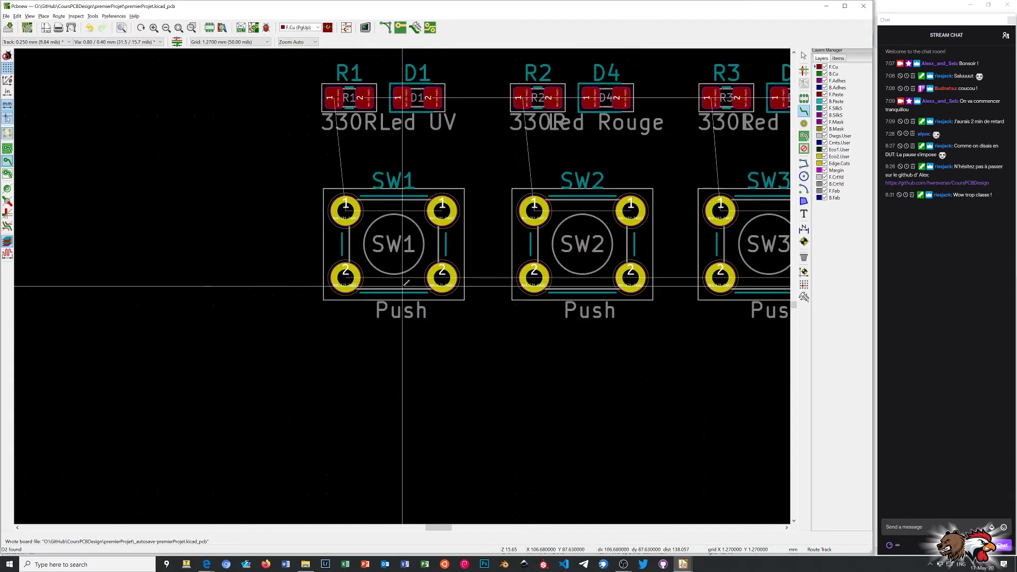
pyautogui.scroll(8, 406, 283)
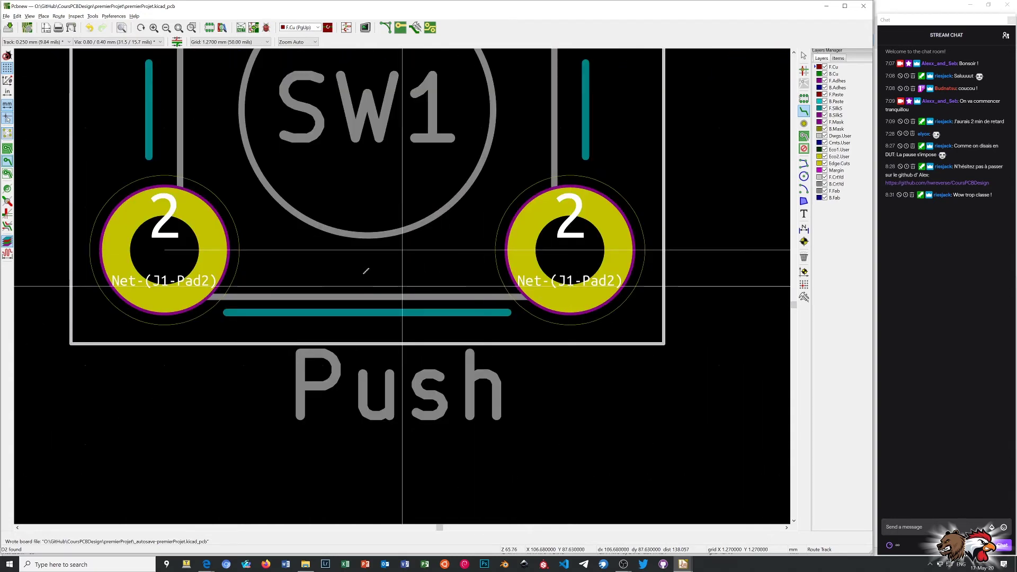
pyautogui.scroll(-5, 201, 271)
pyautogui.scroll(-1, 403, 282)
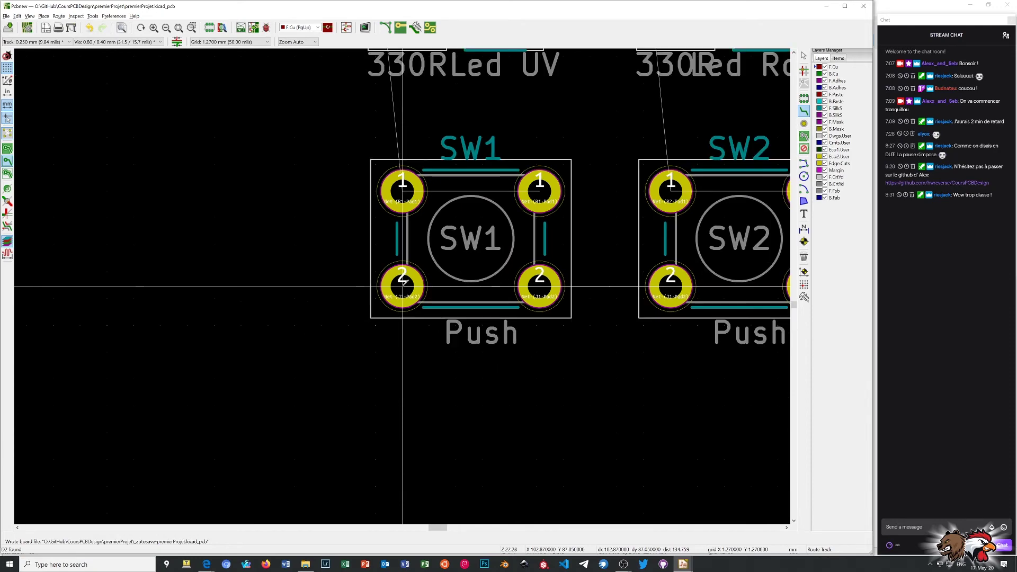
pyautogui.scroll(-5, 403, 282)
pyautogui.scroll(5, 402, 282)
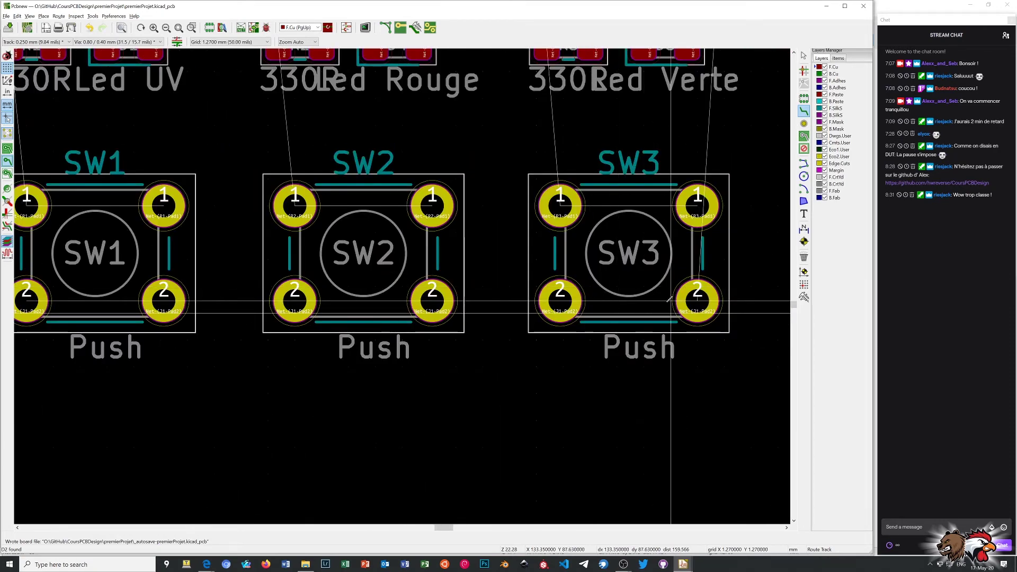
pyautogui.scroll(-1, 607, 285)
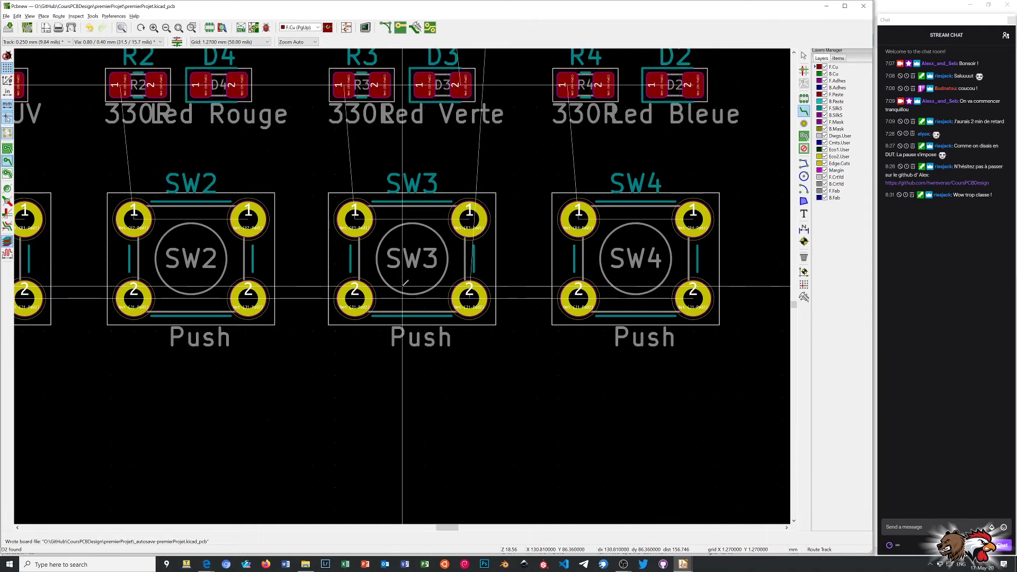
pyautogui.scroll(-1, 405, 284)
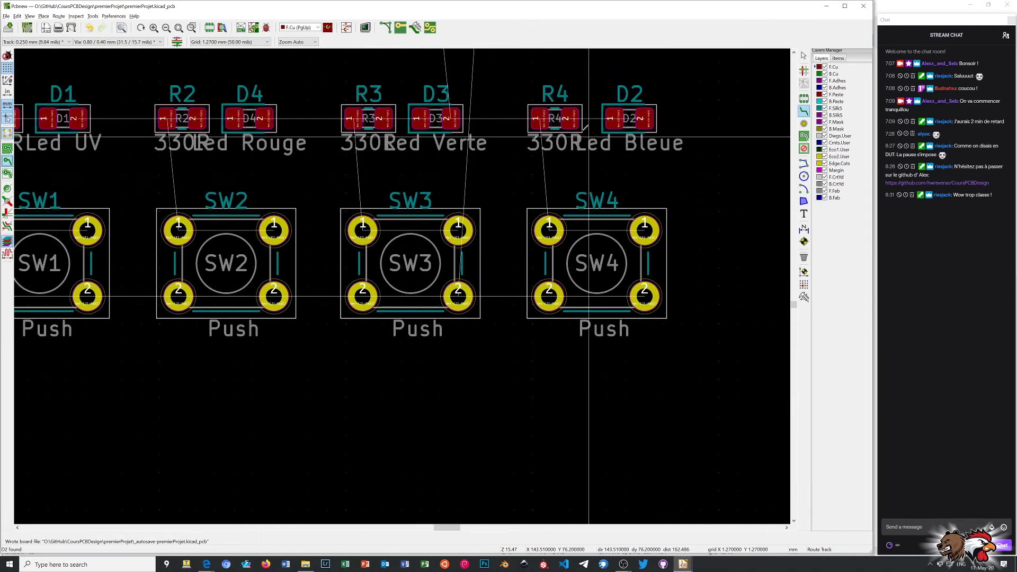
pyautogui.click(571, 117)
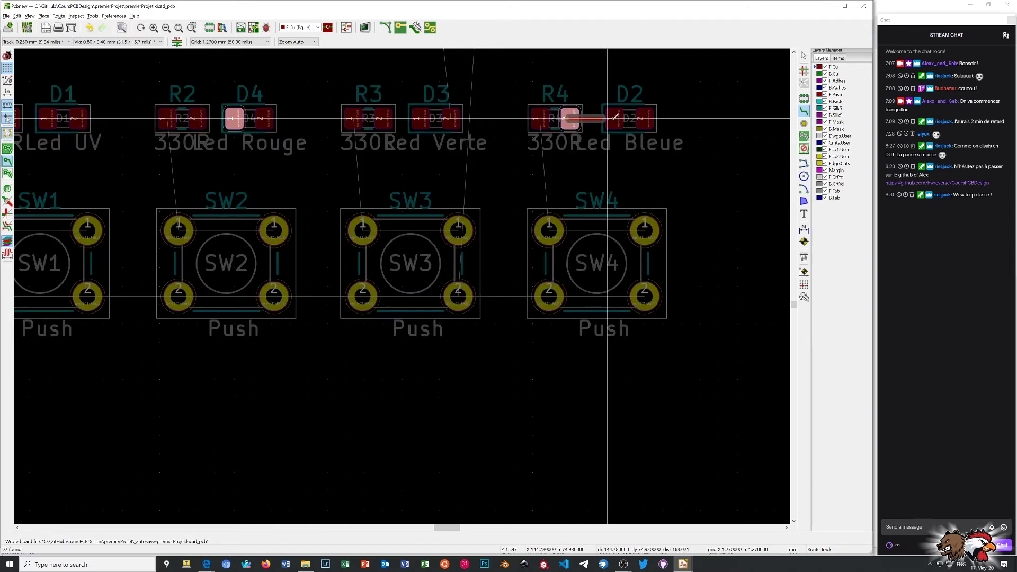
pyautogui.rightClick(588, 137)
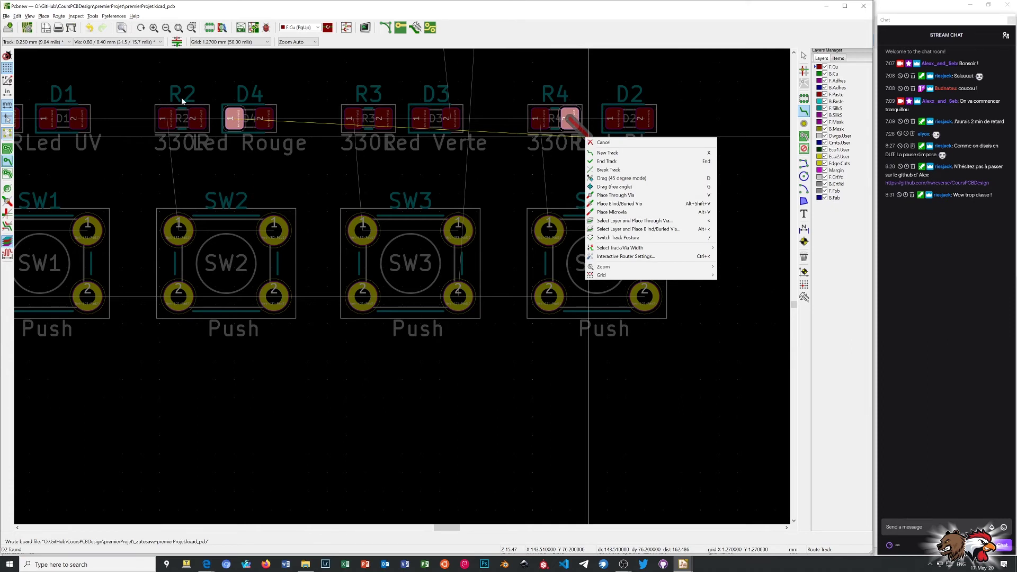
pyautogui.click(613, 143)
pyautogui.rightClick(678, 165)
pyautogui.click(705, 170)
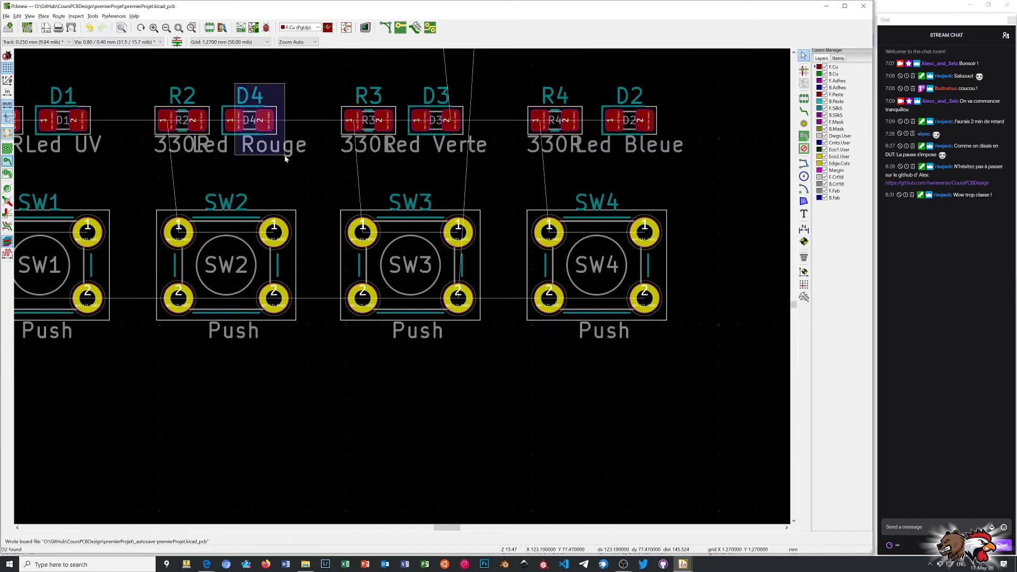
# Swap the positions of LEDs D2 and D4, placing D2 beside resistor R2 and D4 beside resistor R4.
pyautogui.click(263, 122)
pyautogui.moveTo(264, 121); pyautogui.dragTo(742, 123)
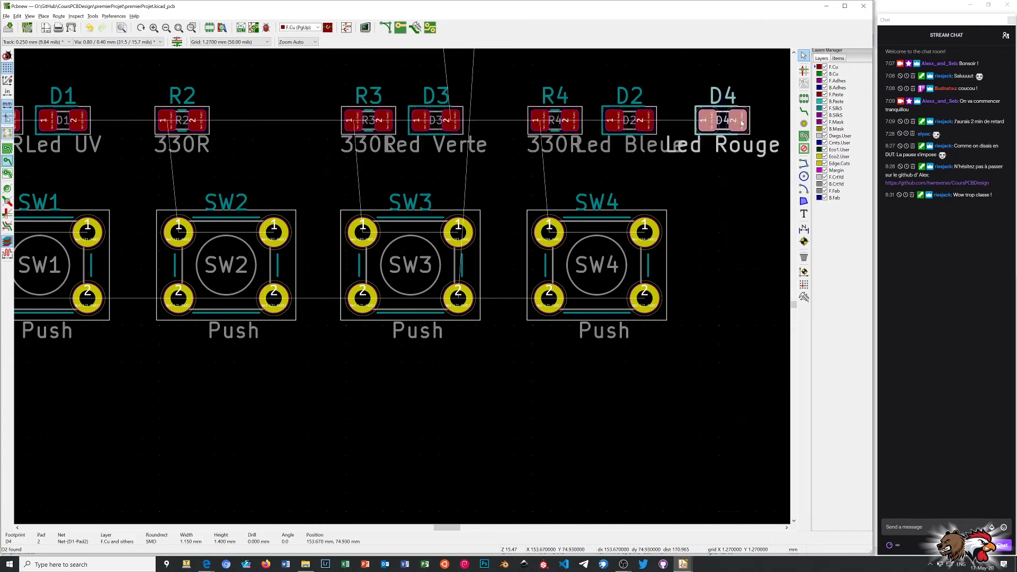
pyautogui.click(645, 120)
pyautogui.moveTo(645, 121); pyautogui.dragTo(233, 123)
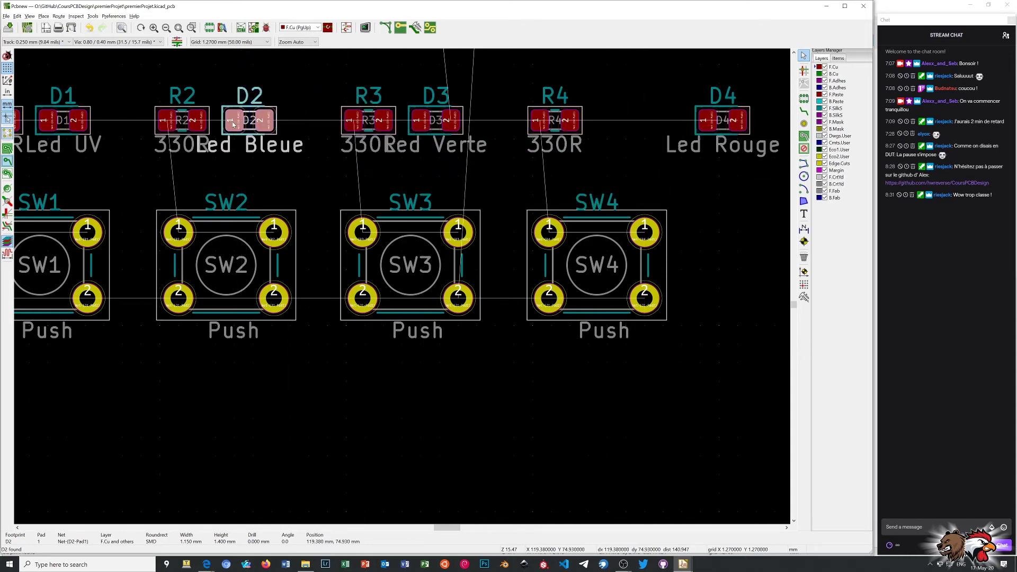
pyautogui.click(243, 151)
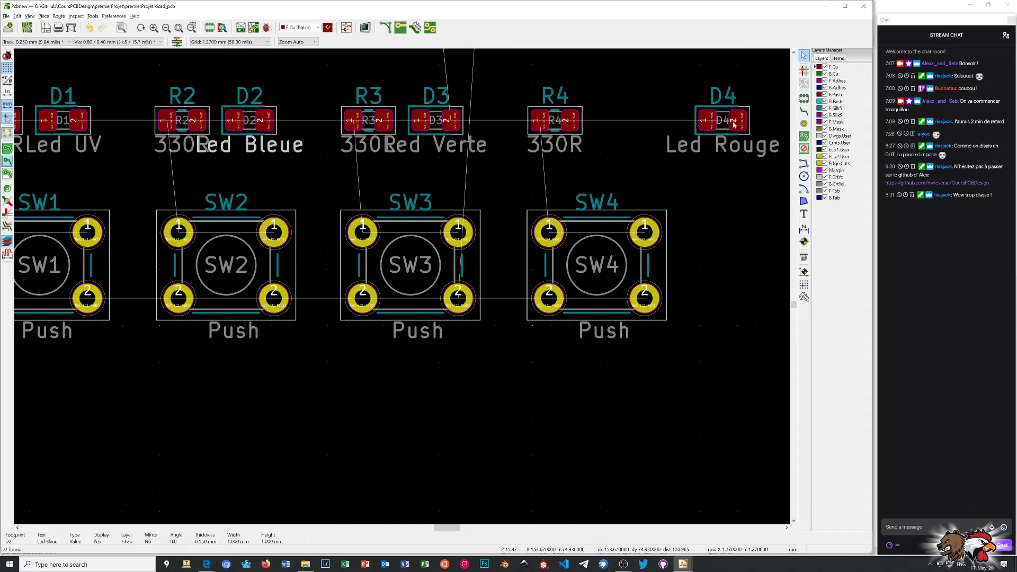
pyautogui.click(703, 122)
pyautogui.moveTo(710, 119); pyautogui.dragTo(610, 121)
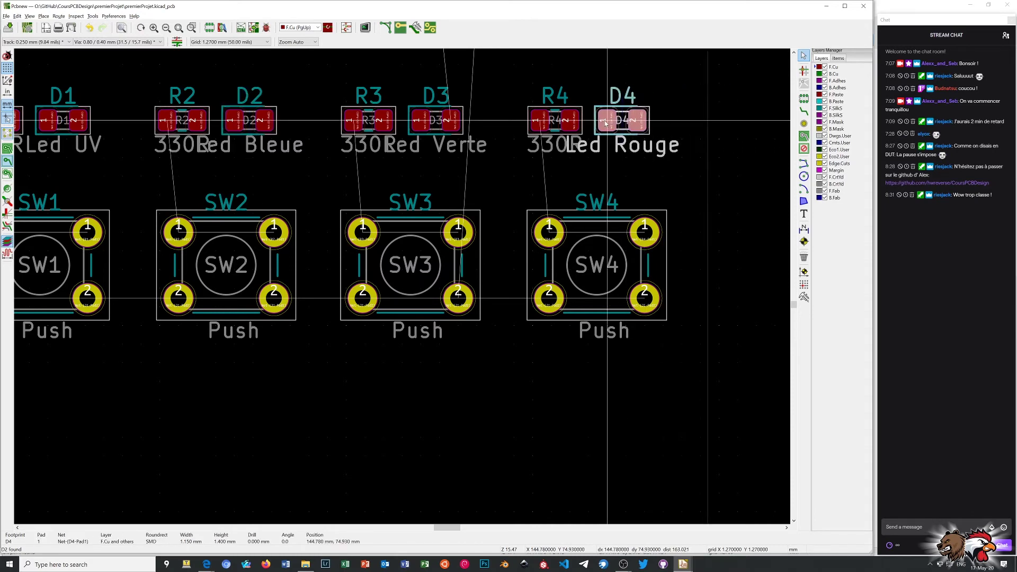
pyautogui.click(615, 166)
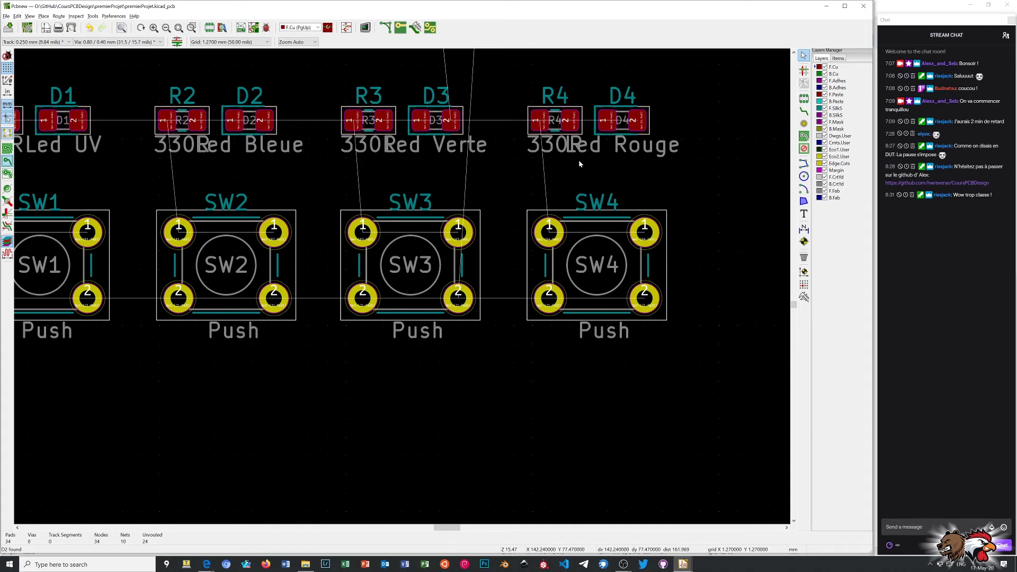
# Route front copper tracks from pad 2 of resistors R4, R3, R2 and R1 to pad 1 of the LED beside each.
pyautogui.click(804, 111)
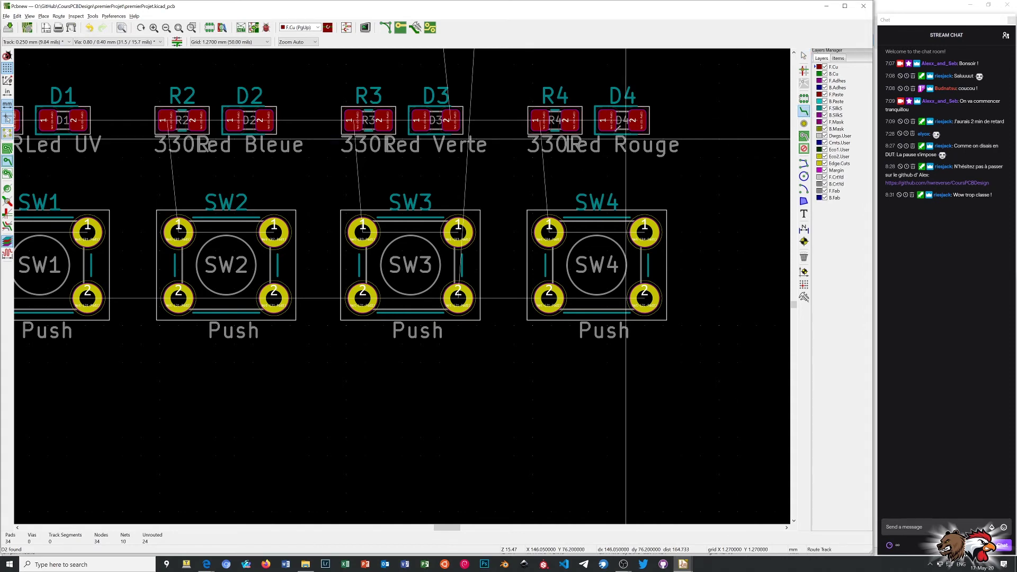
pyautogui.click(569, 120)
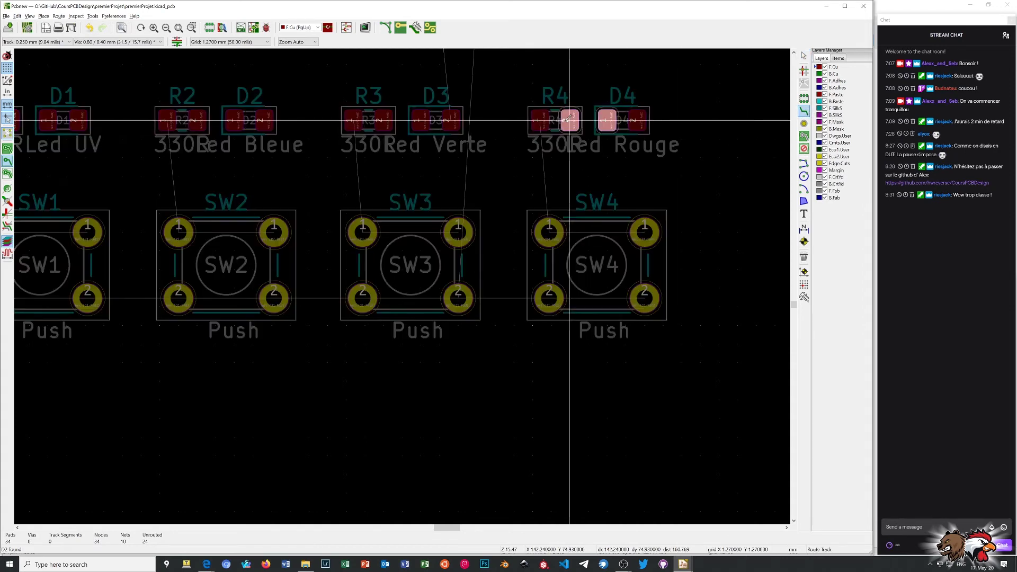
pyautogui.click(607, 121)
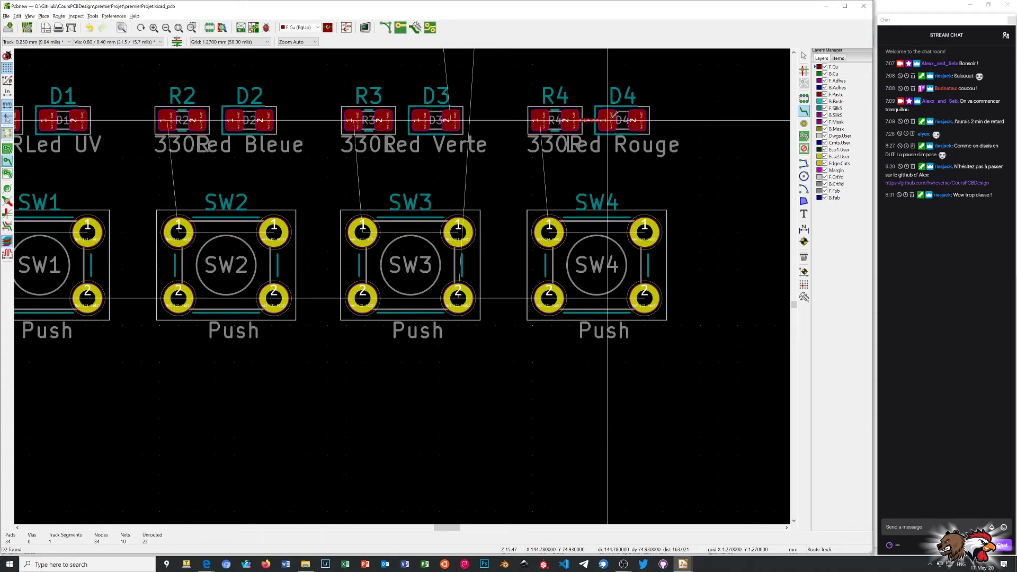
pyautogui.click(383, 121)
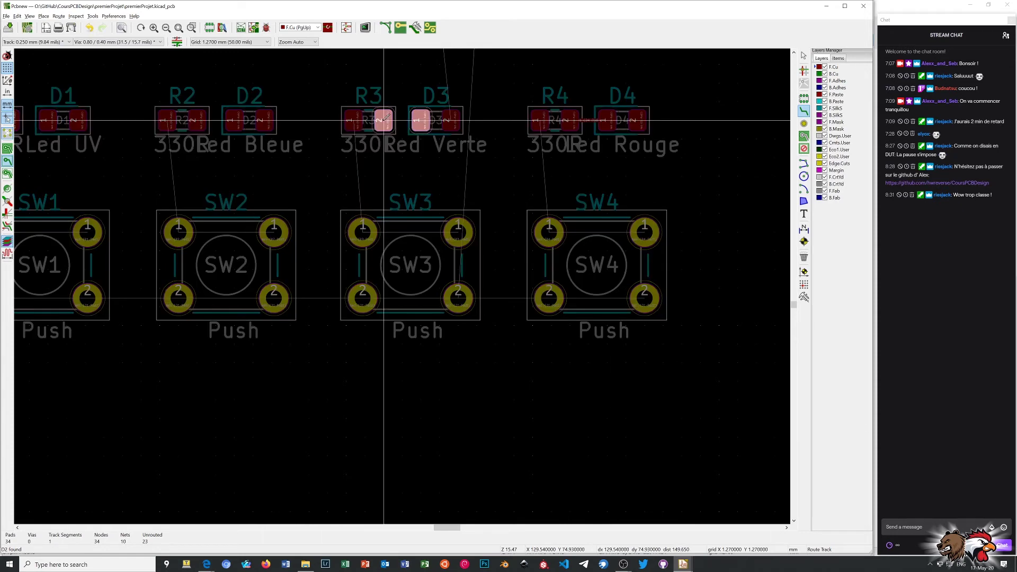
pyautogui.click(421, 120)
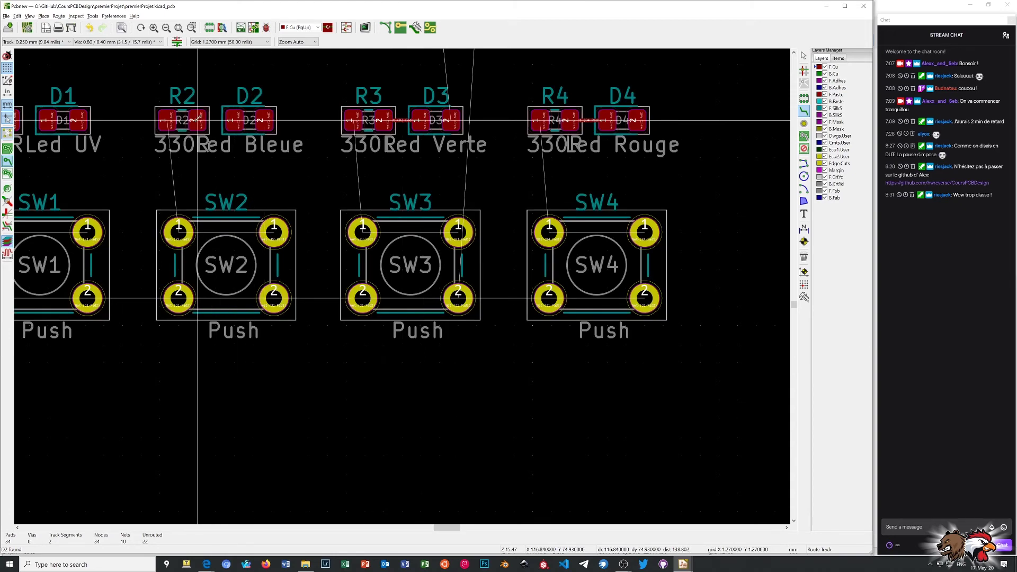
pyautogui.click(197, 120)
pyautogui.click(234, 120)
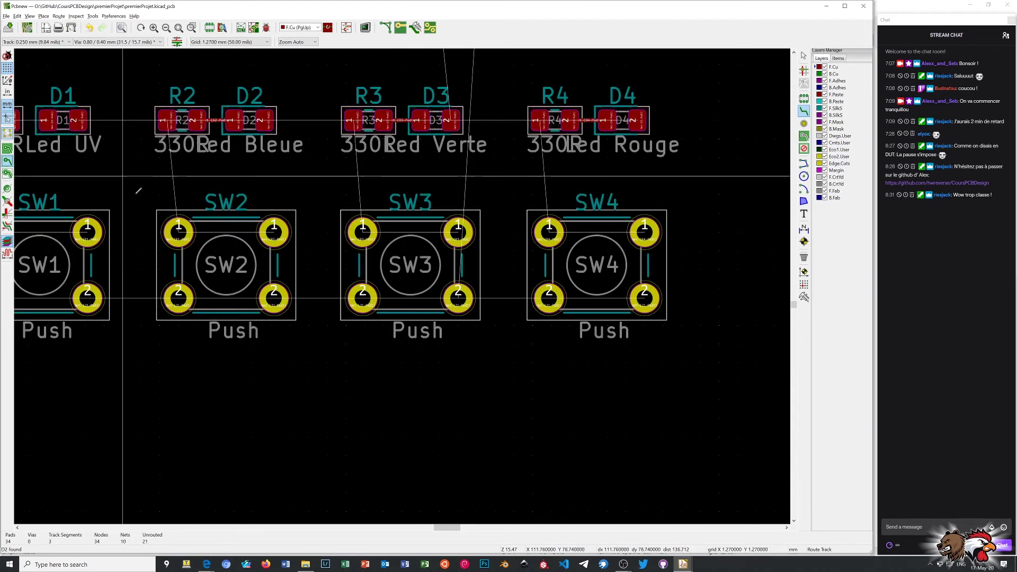
pyautogui.moveTo(442, 527); pyautogui.dragTo(435, 527)
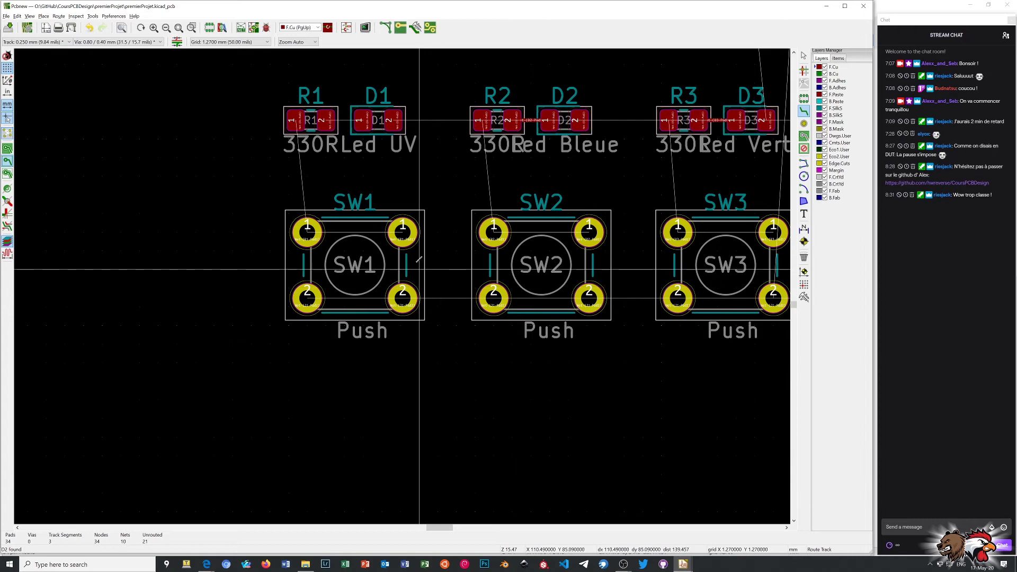
pyautogui.click(325, 120)
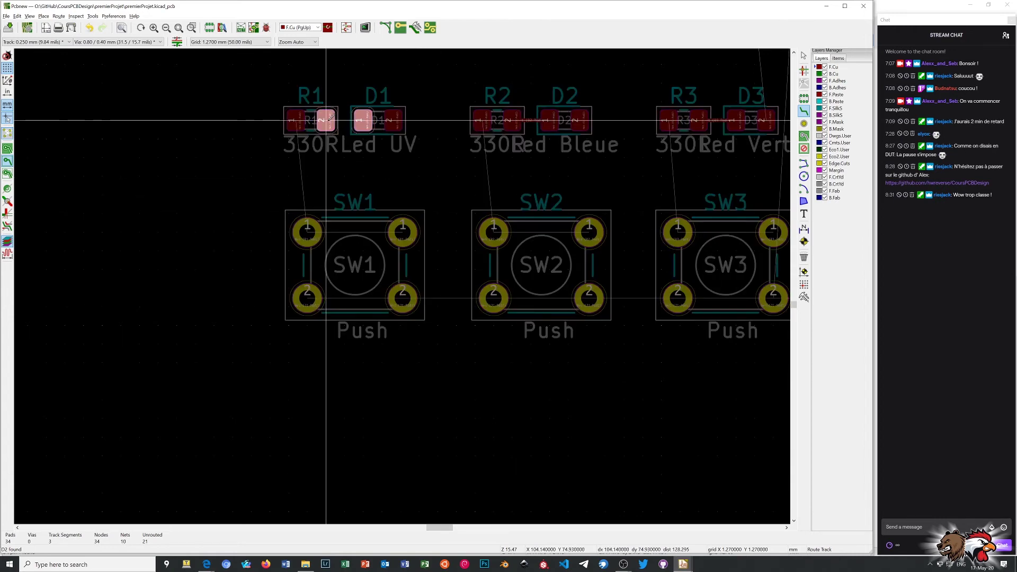
pyautogui.click(364, 120)
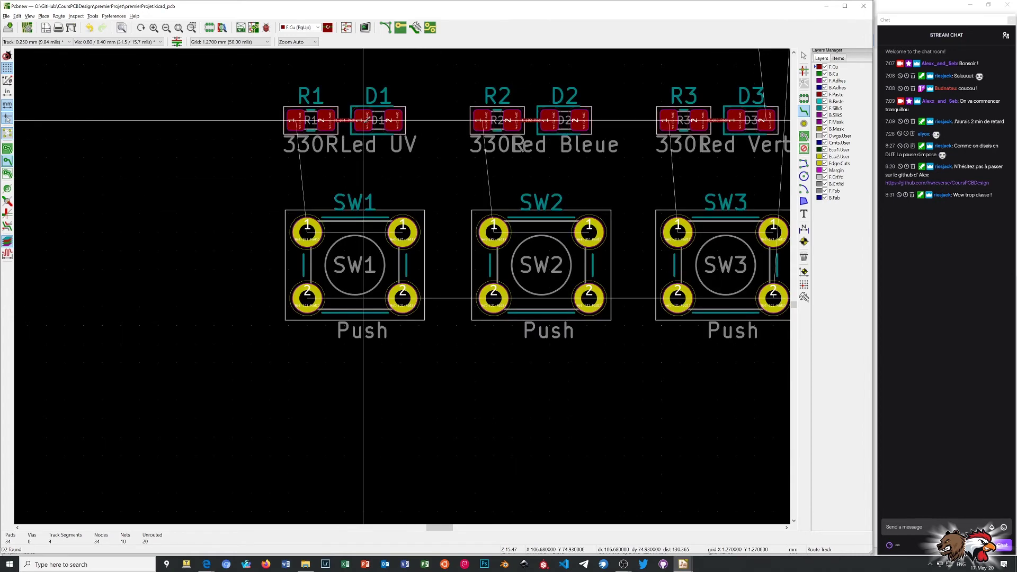
pyautogui.scroll(-1, 355, 183)
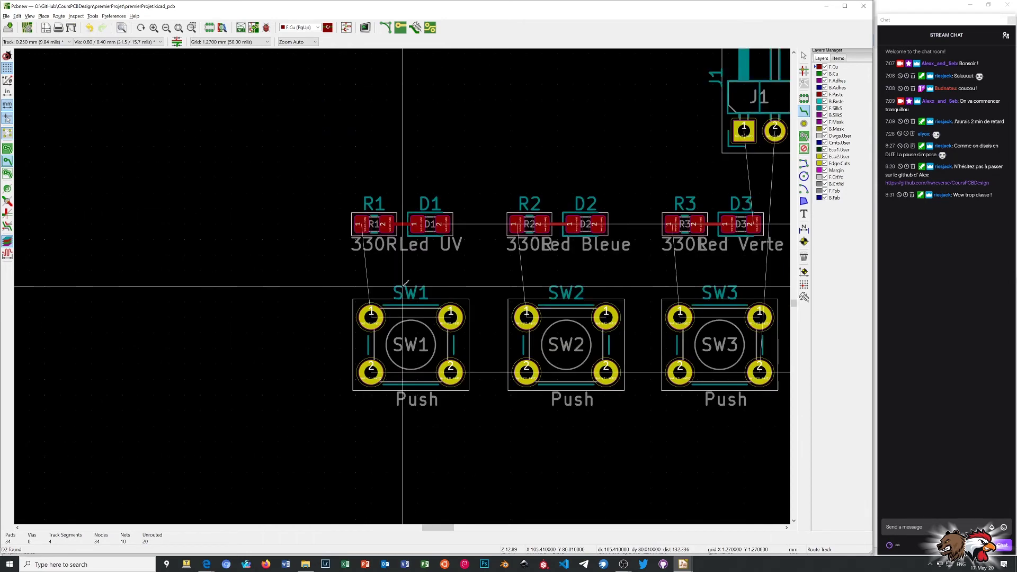
pyautogui.scroll(-3, 407, 282)
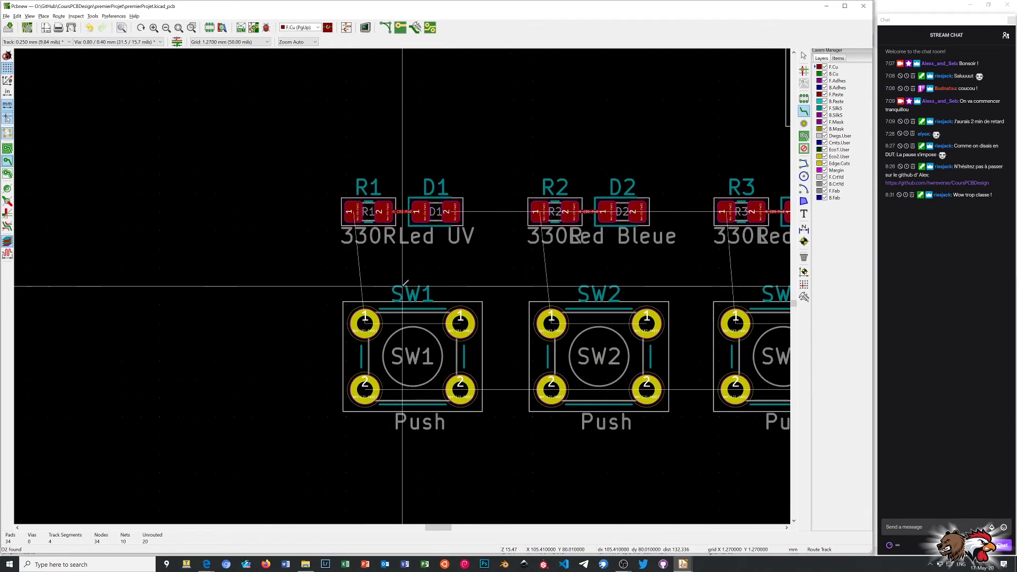
pyautogui.scroll(5, 403, 286)
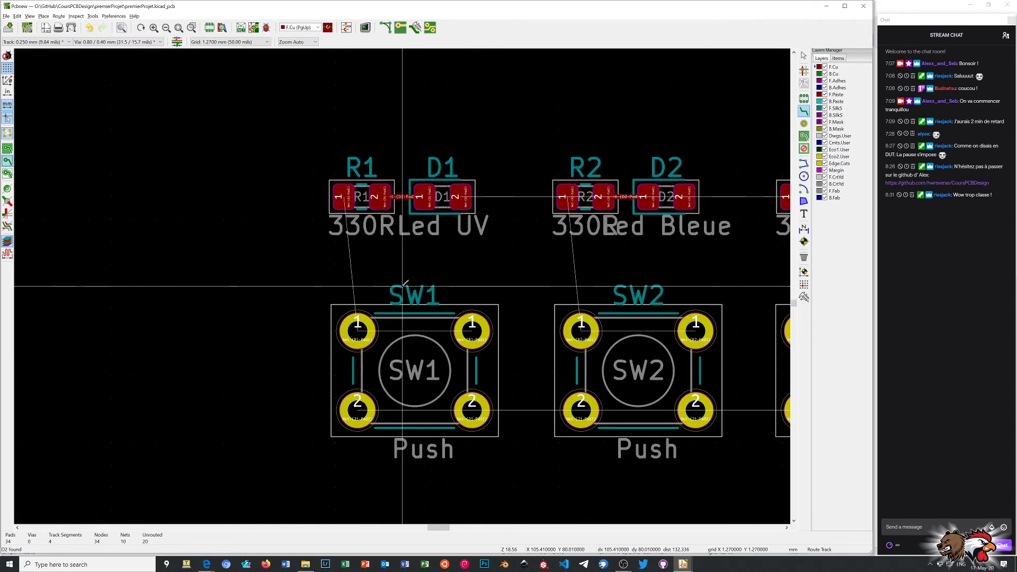
pyautogui.click(357, 328)
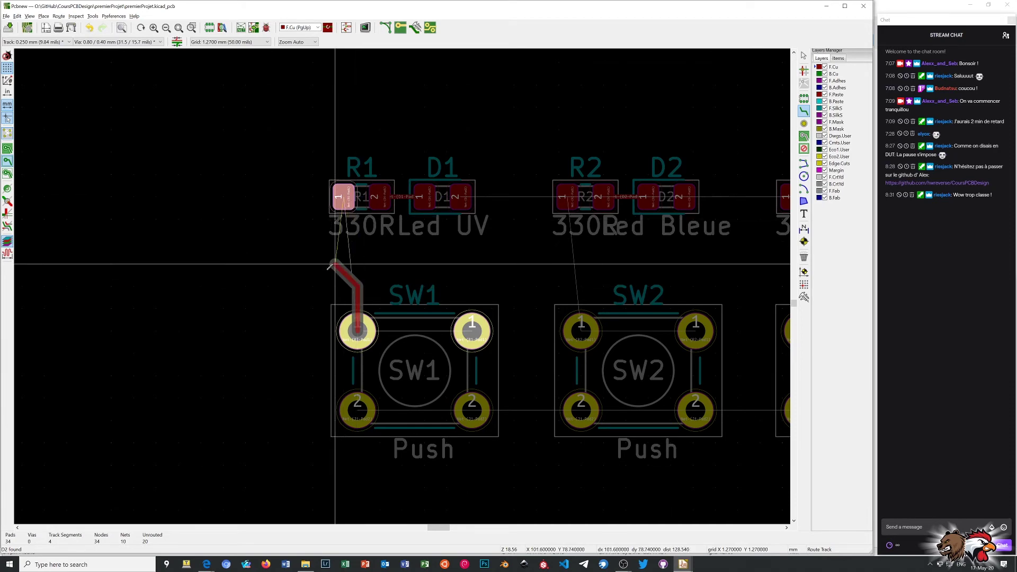
pyautogui.scroll(1, 356, 263)
pyautogui.scroll(2, 403, 287)
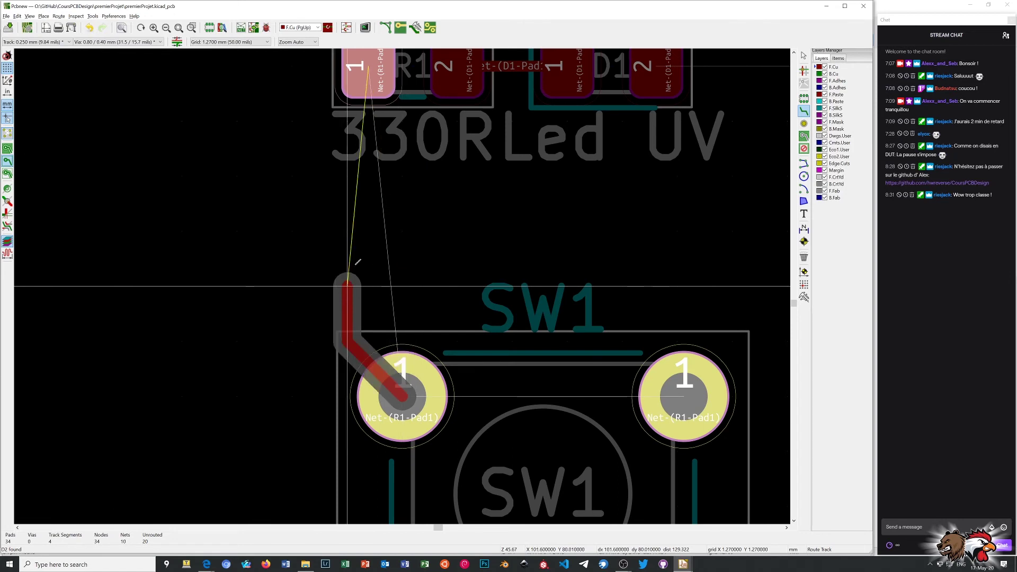
pyautogui.scroll(-2, 376, 261)
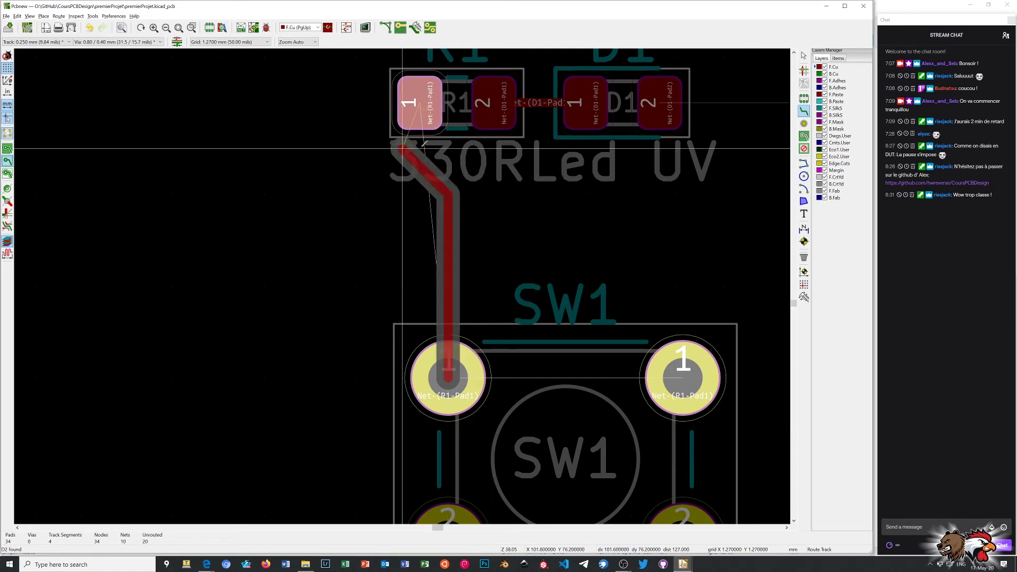
pyautogui.rightClick(421, 225)
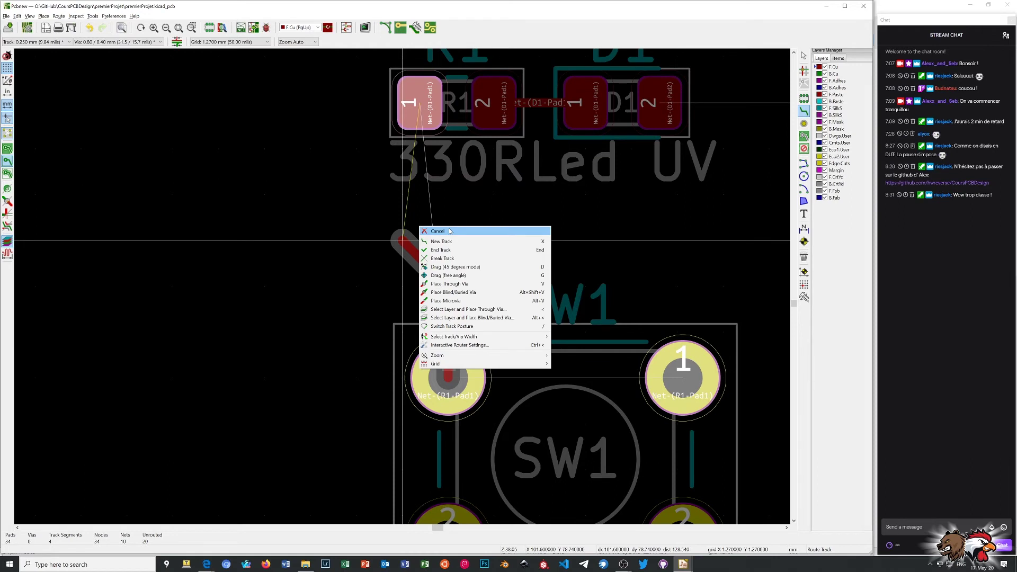
pyautogui.click(450, 231)
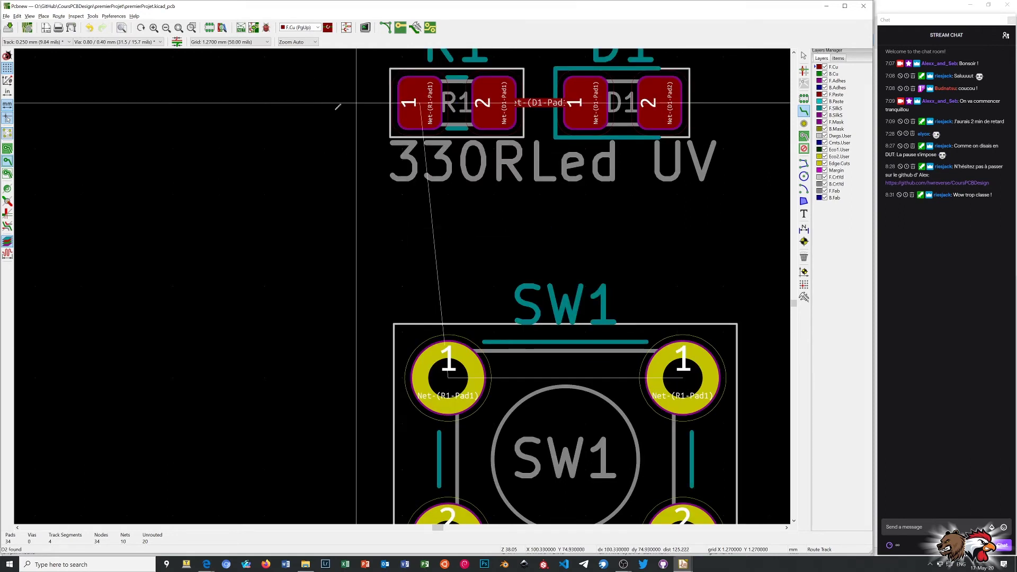
# Set the grid to 0.2540 mm and route a front copper track from SW1's upper-left pad 1 to pad 1 of R1.
pyautogui.click(268, 42)
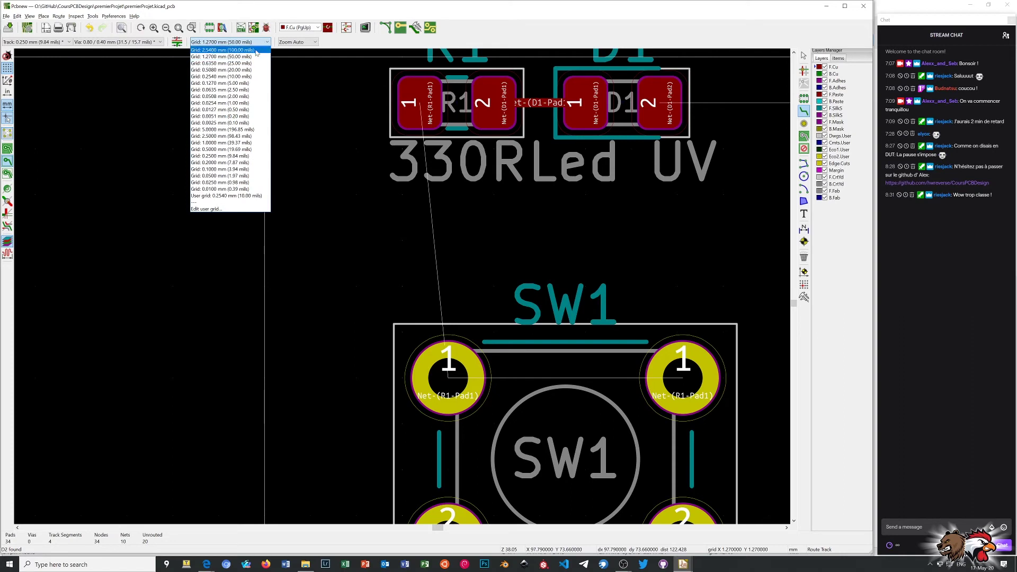
pyautogui.click(244, 77)
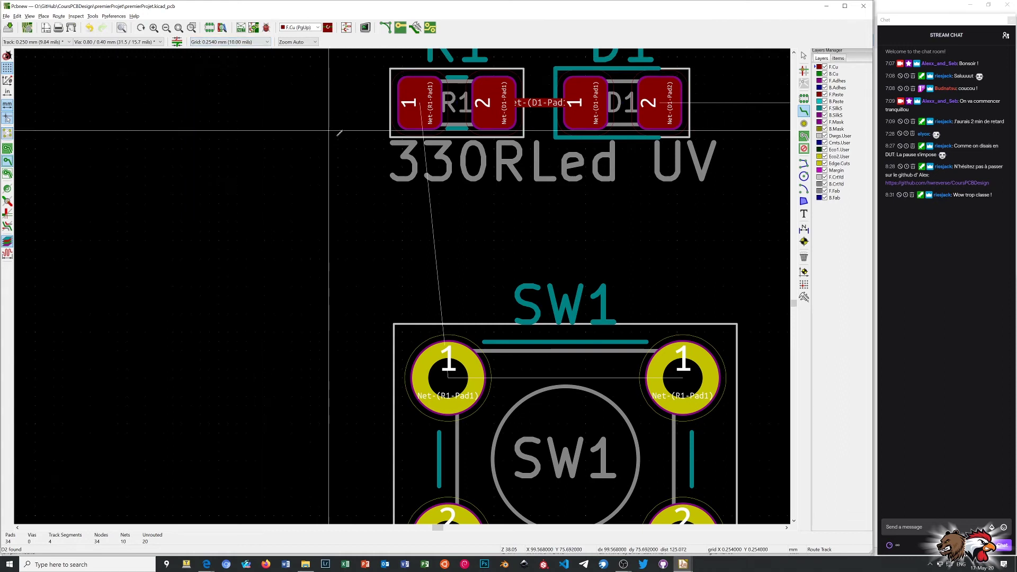
pyautogui.click(449, 378)
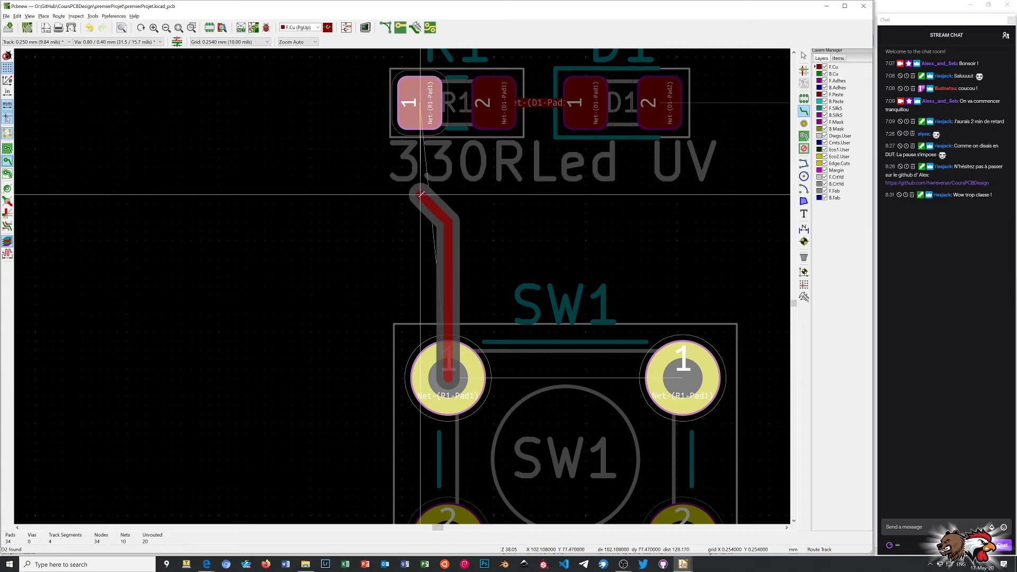
pyautogui.click(421, 194)
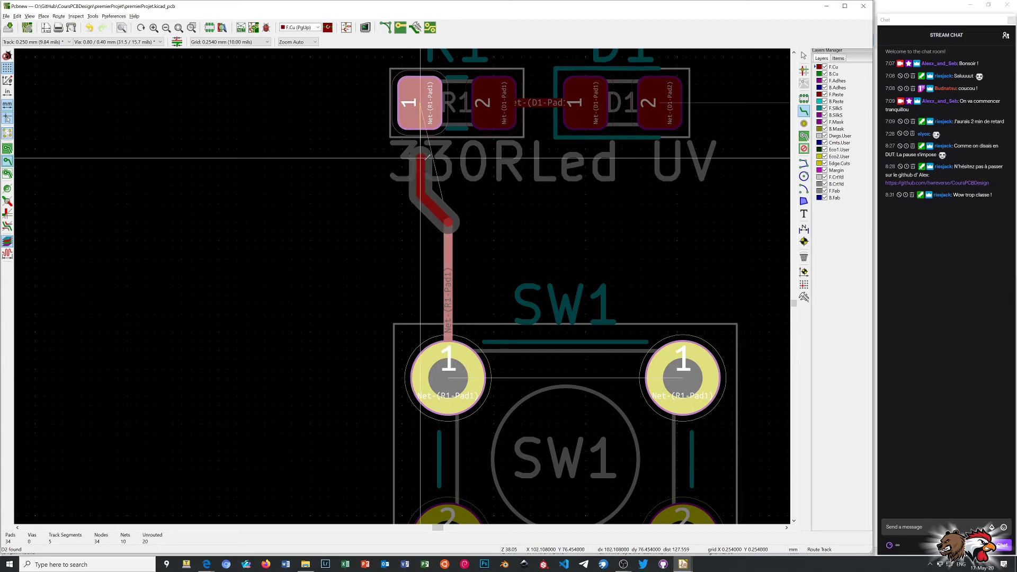
pyautogui.click(427, 99)
# Route a front copper track from SW2's upper-left pad 1 to pad 1 of R2, with a short diagonal jog below the resistor.
pyautogui.scroll(-1, 551, 268)
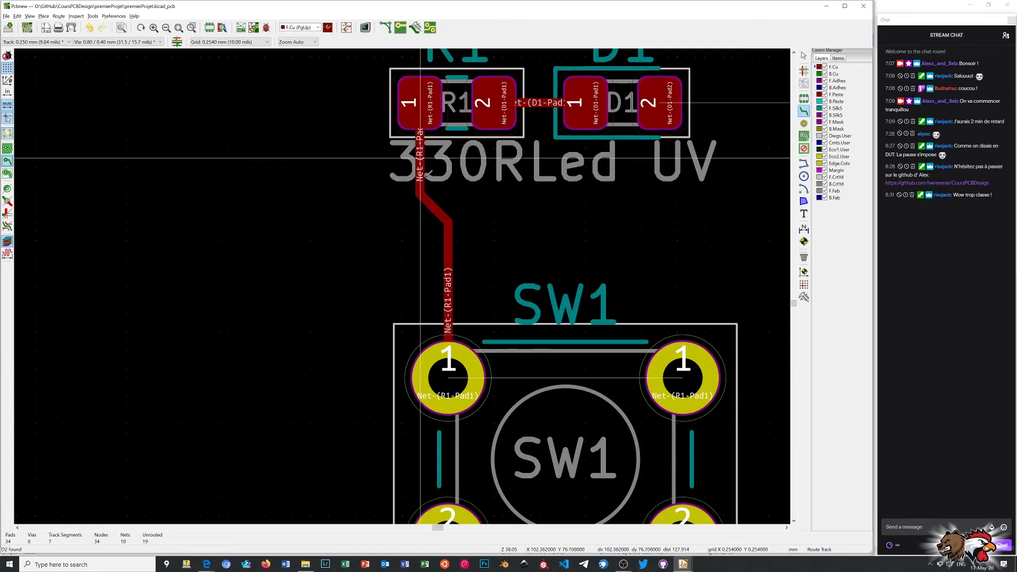
pyautogui.scroll(-2, 404, 283)
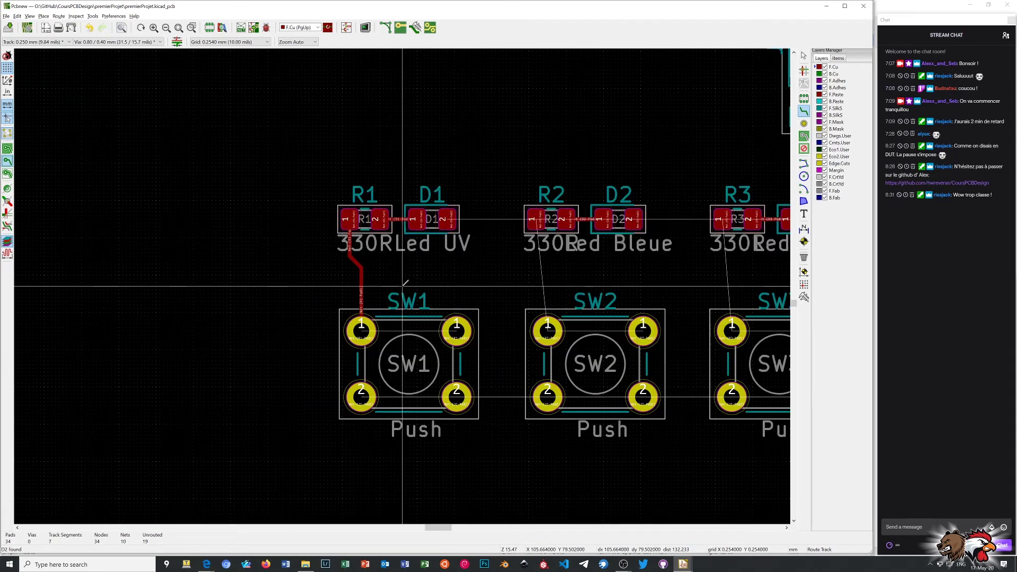
pyautogui.click(547, 330)
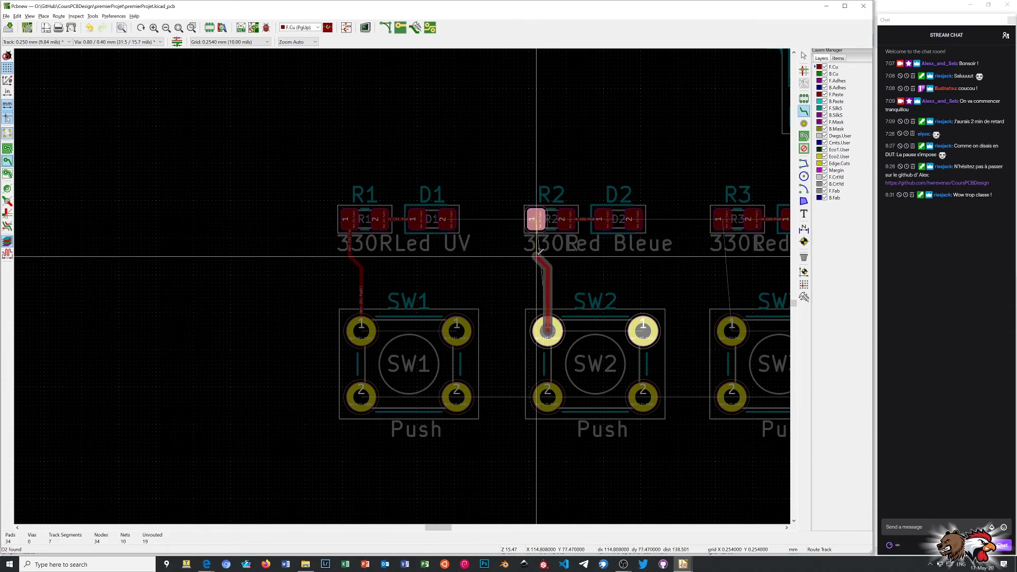
pyautogui.click(540, 252)
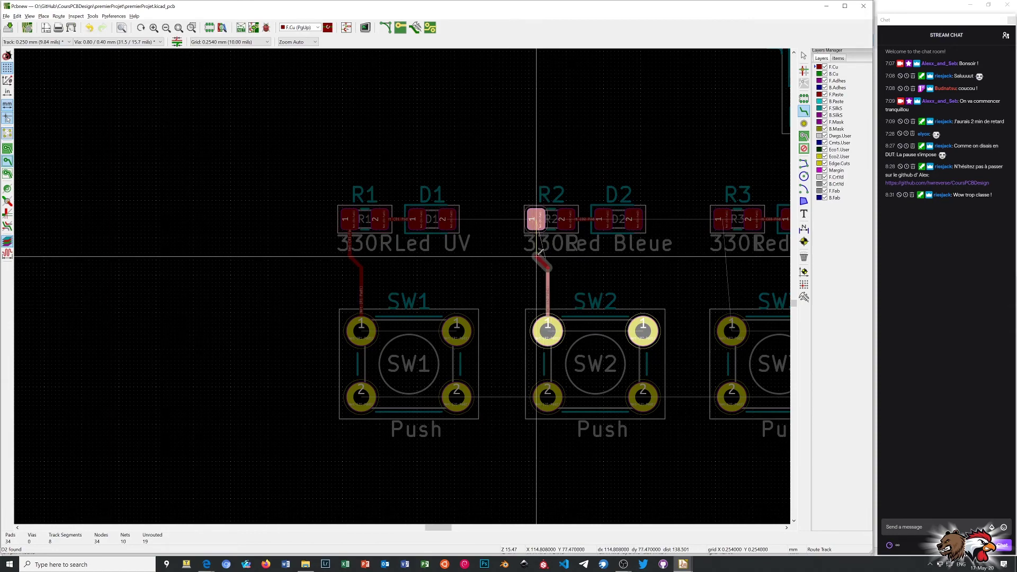
pyautogui.click(537, 218)
# Route a front copper track from SW3's upper-left pad 1 to pad 1 of R3, with a short diagonal jog below the resistor.
pyautogui.scroll(-1, 407, 284)
pyautogui.scroll(3, 406, 284)
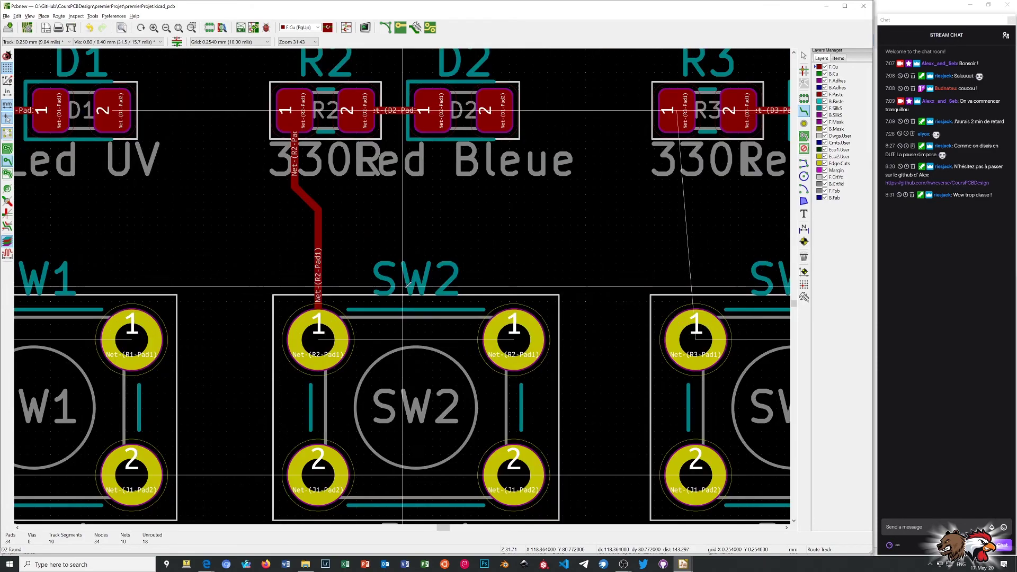
pyautogui.scroll(-1, 604, 284)
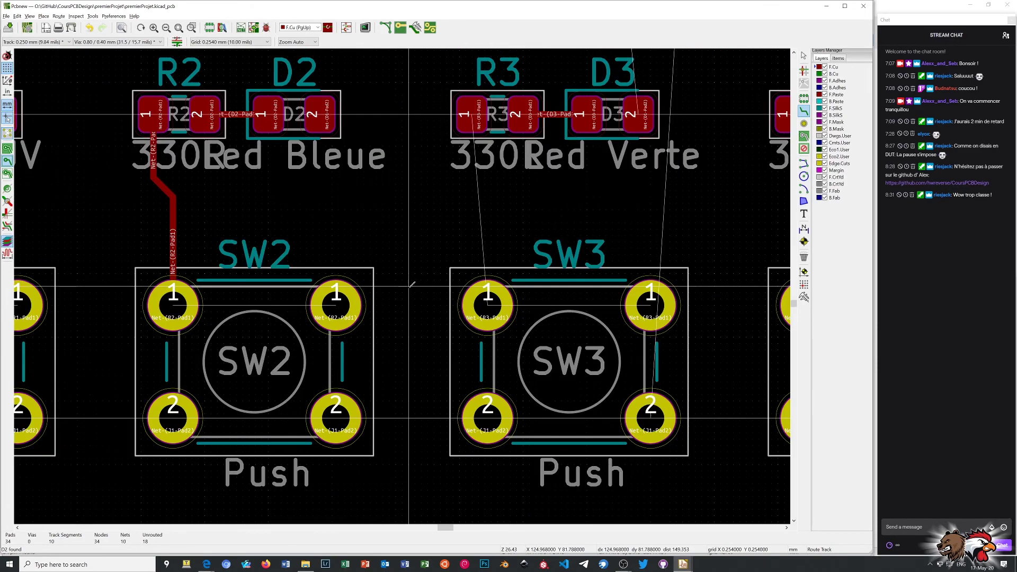
pyautogui.click(488, 301)
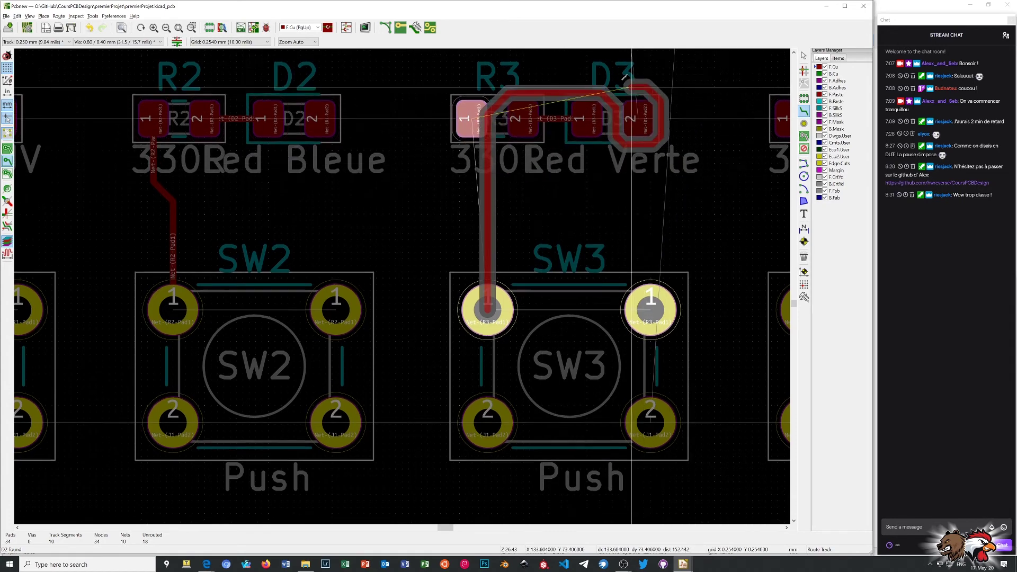
pyautogui.scroll(1, 451, 138)
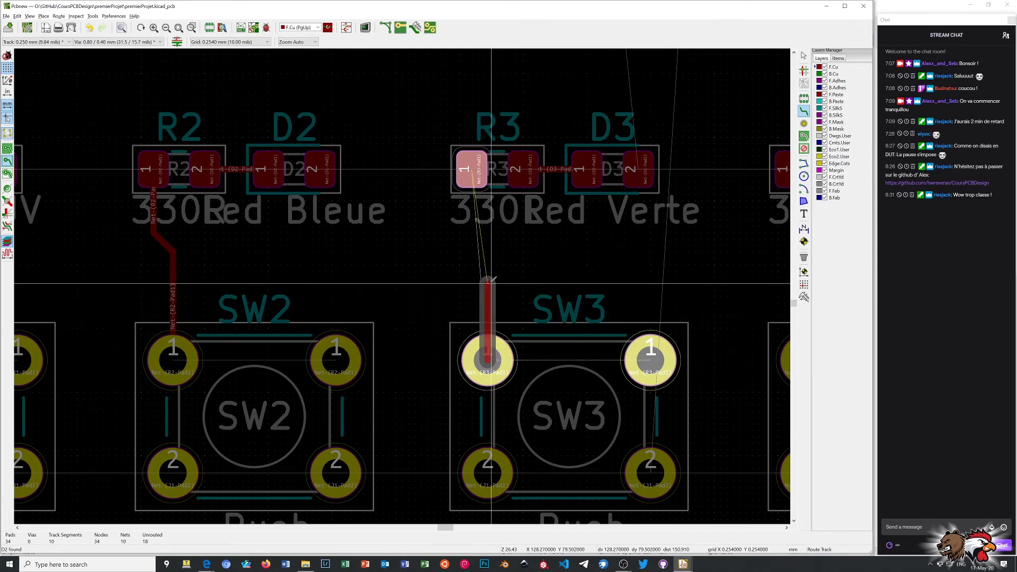
pyautogui.click(487, 251)
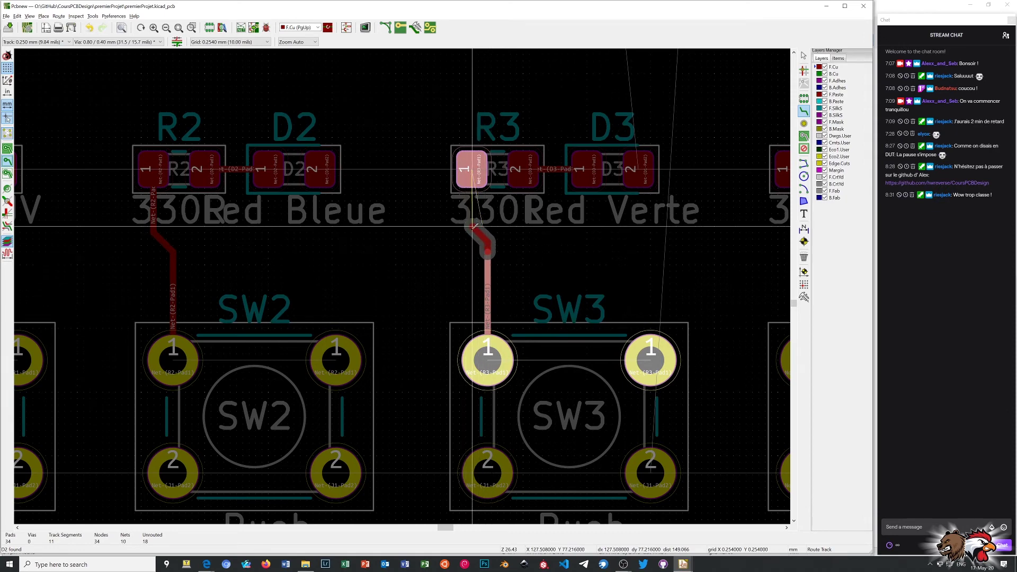
pyautogui.click(473, 178)
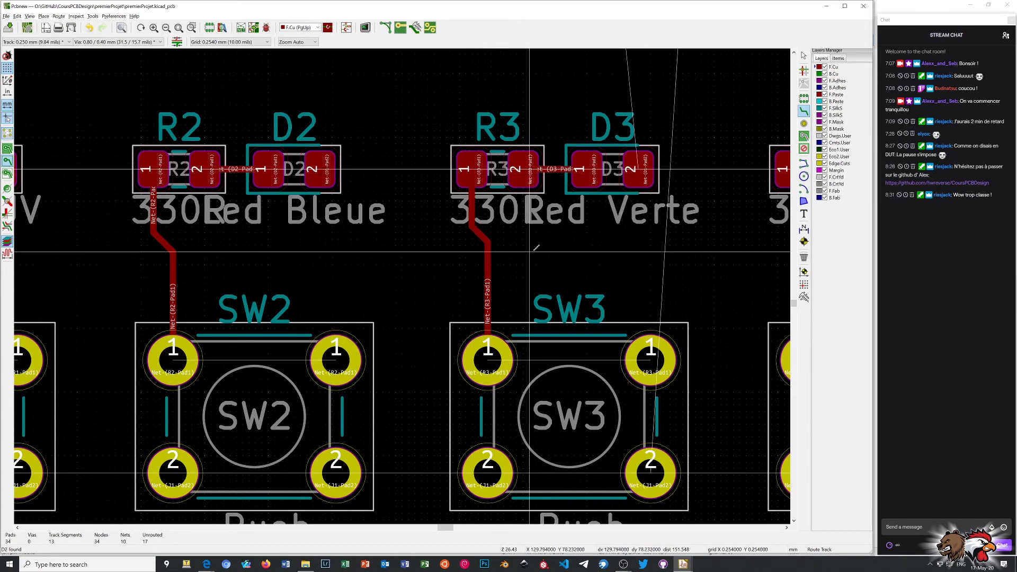
# Route a front copper track from SW4's upper-left pad 1 to pad 1 of R4, with a short diagonal jog below the resistor.
pyautogui.scroll(-1, 406, 284)
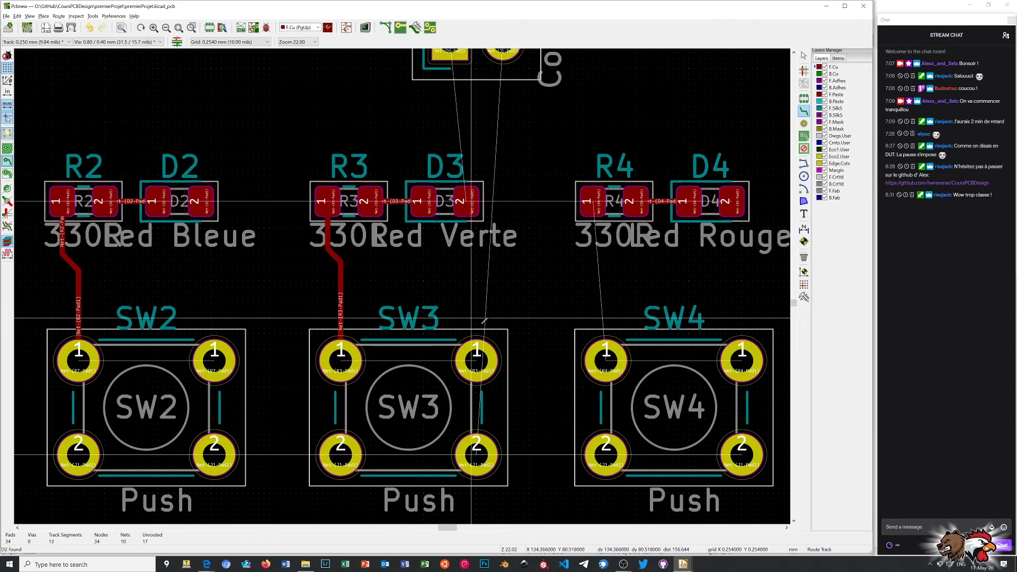
pyautogui.click(607, 361)
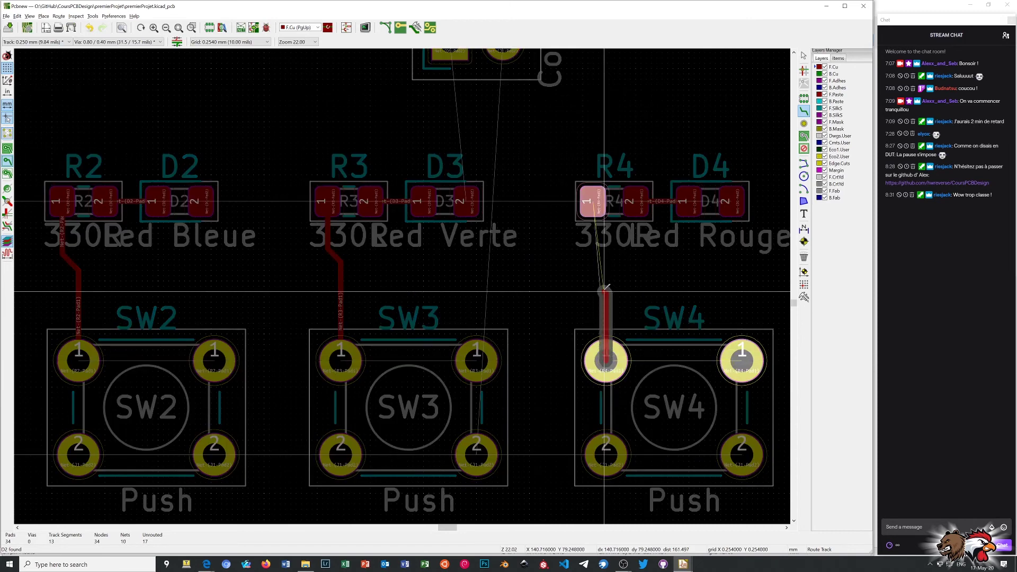
pyautogui.click(592, 254)
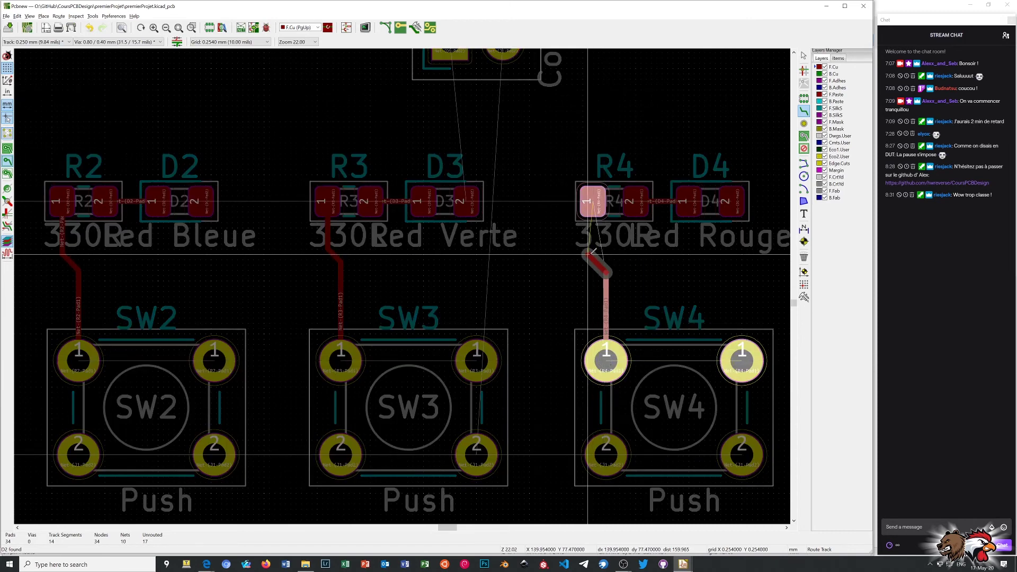
pyautogui.click(593, 201)
pyautogui.press('Home')
pyautogui.press('F4')
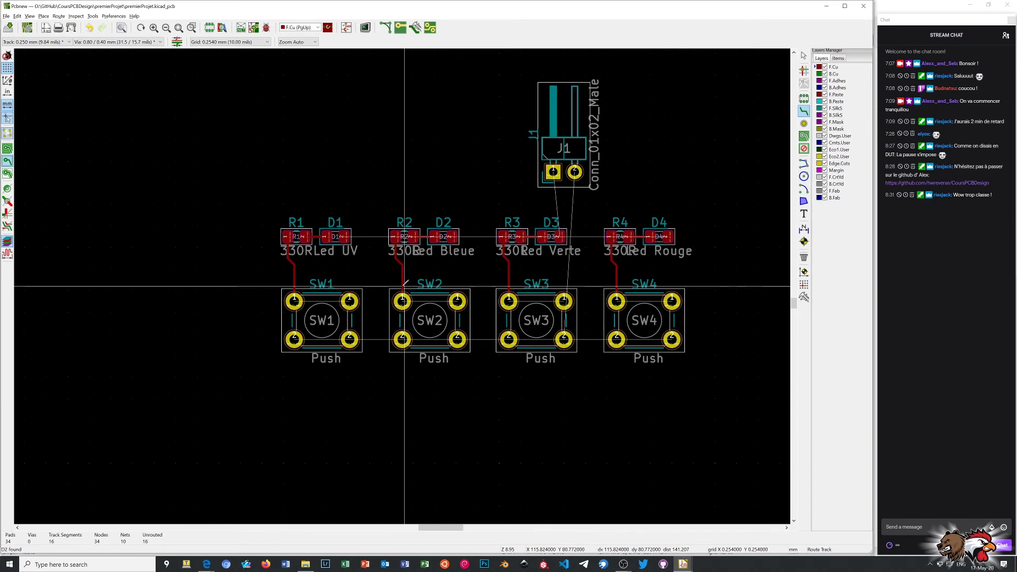
pyautogui.scroll(1, 414, 288)
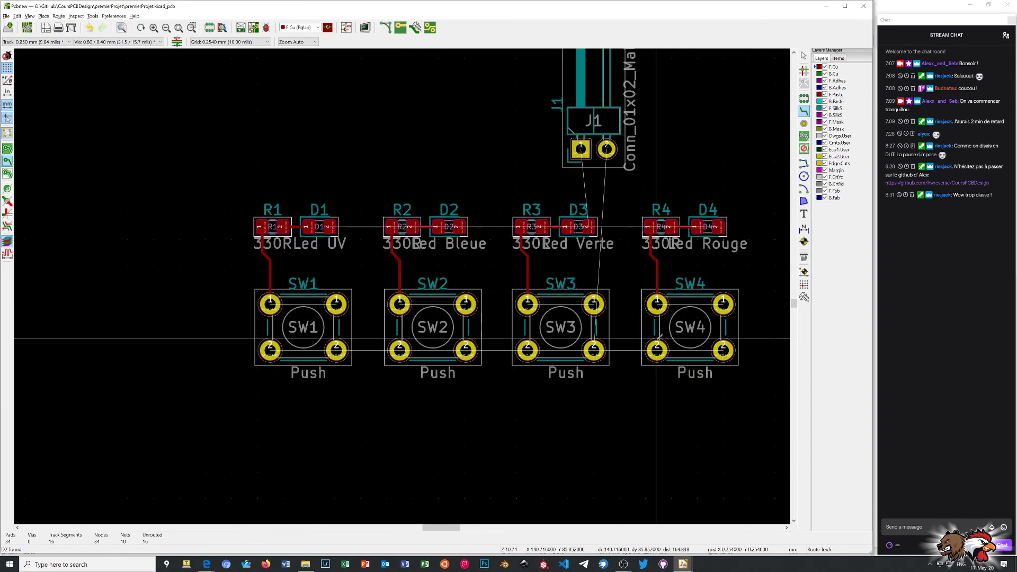
pyautogui.rightClick(599, 419)
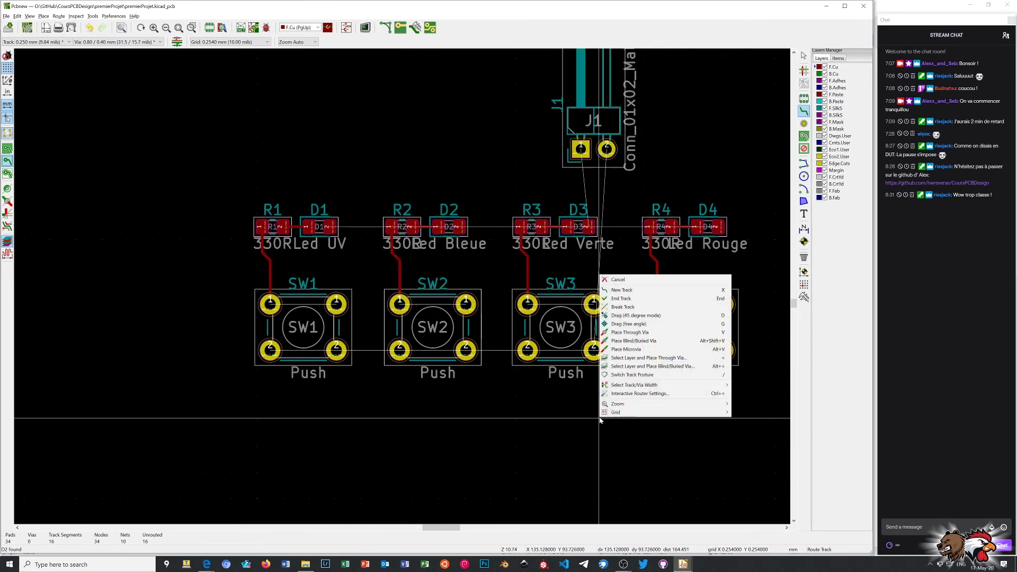
pyautogui.click(631, 289)
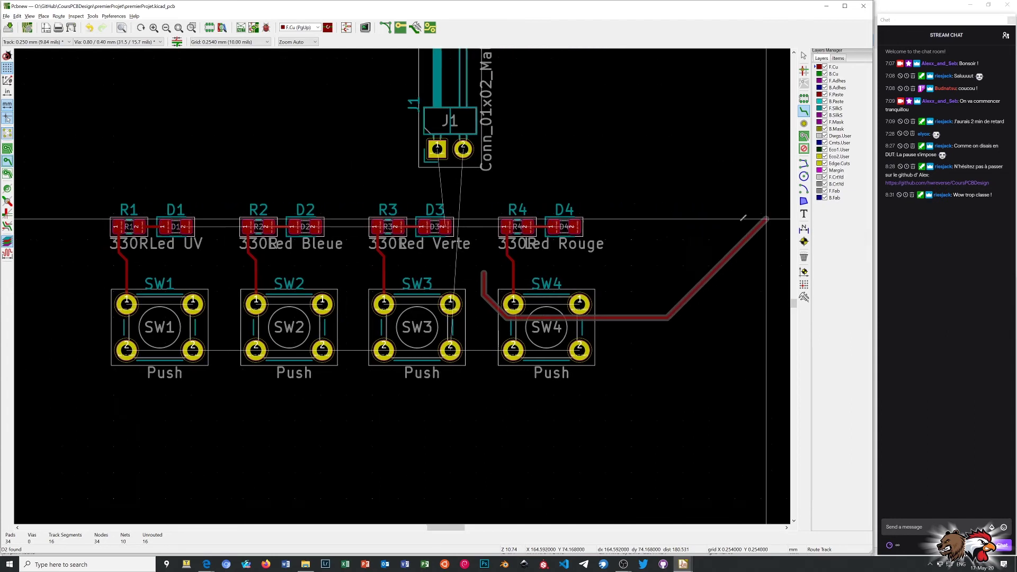
pyautogui.rightClick(670, 286)
pyautogui.click(698, 297)
pyautogui.rightClick(674, 285)
pyautogui.click(684, 294)
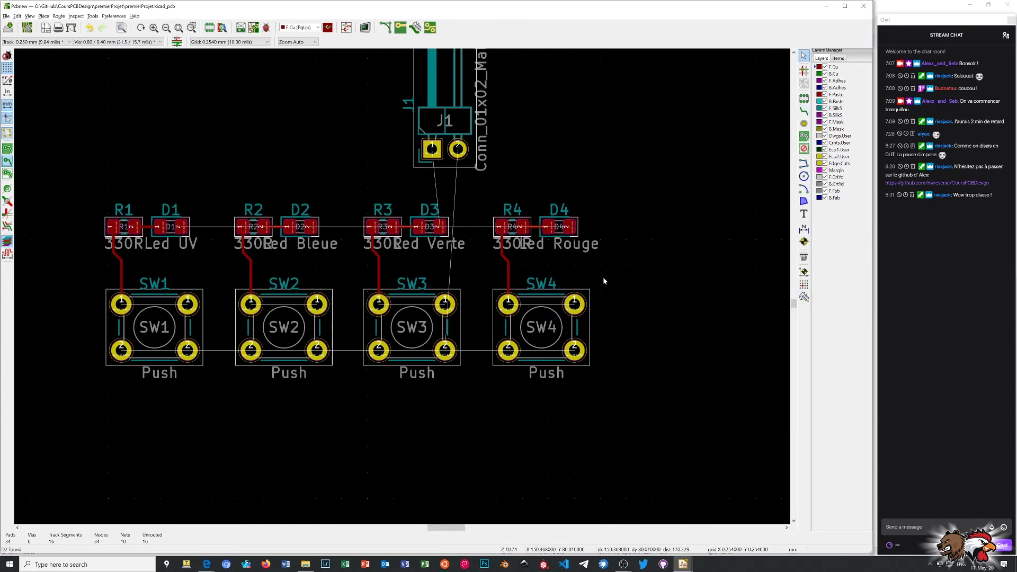
# Hide the F.Fab layer so the component values and fabrication outlines are not displayed.
pyautogui.click(824, 191)
pyautogui.click(824, 191)
pyautogui.click(824, 190)
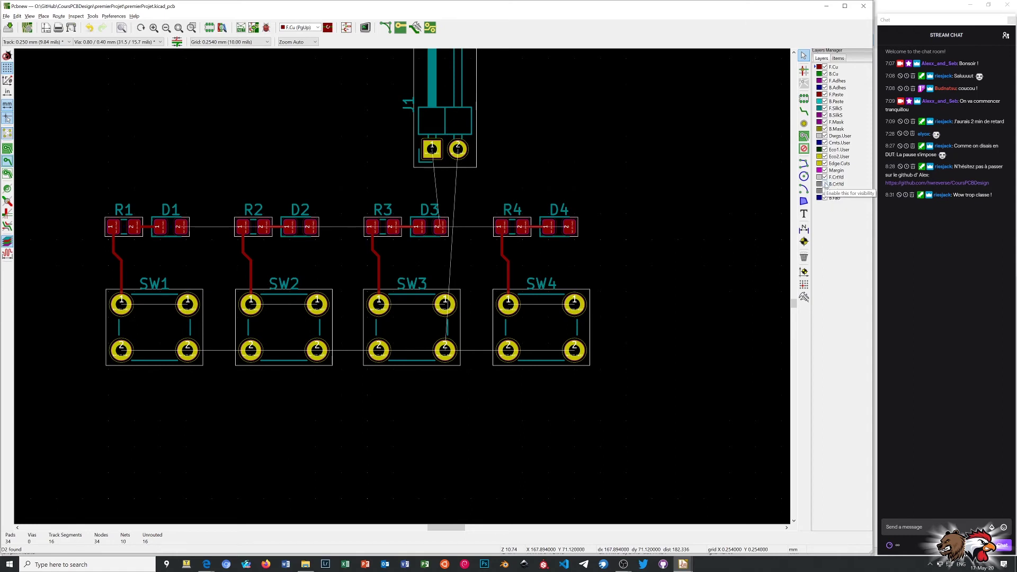
pyautogui.click(824, 192)
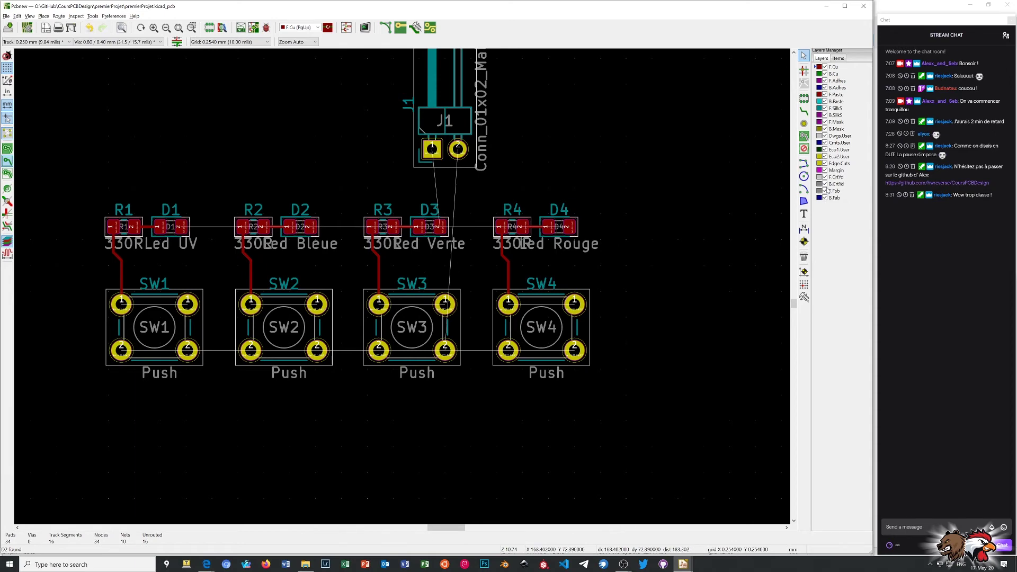
pyautogui.click(824, 190)
# Route a straight front copper track from SW1's lower-left pad 2 through all the switches' pads 2 to SW4's lower-right pad 2.
pyautogui.scroll(1, 405, 290)
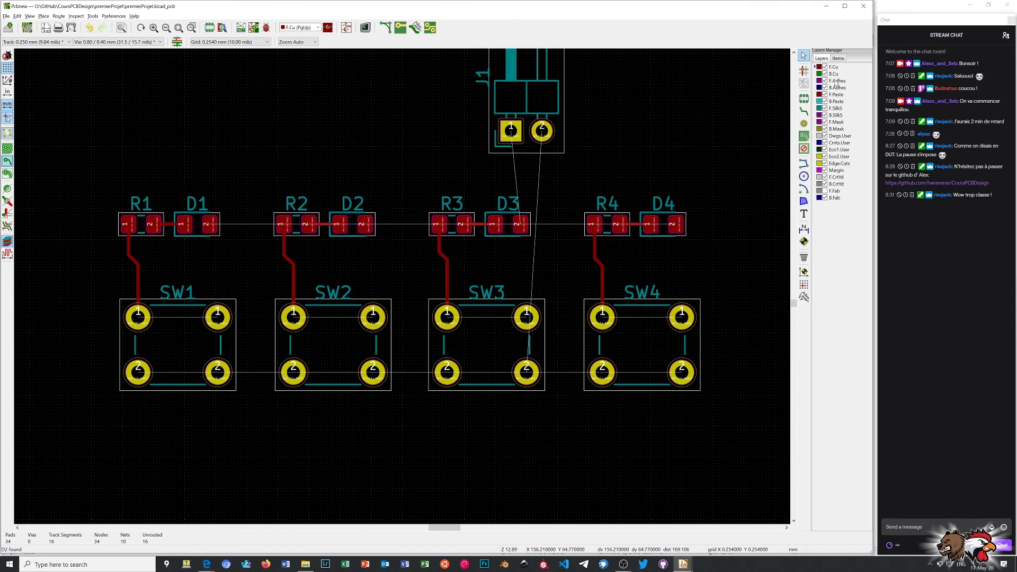
pyautogui.click(804, 111)
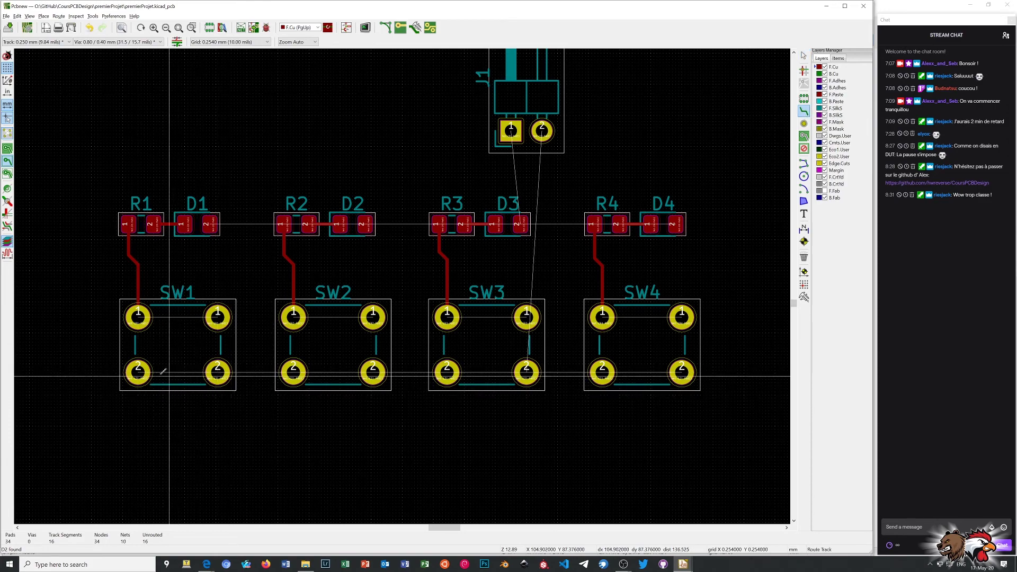
pyautogui.click(138, 372)
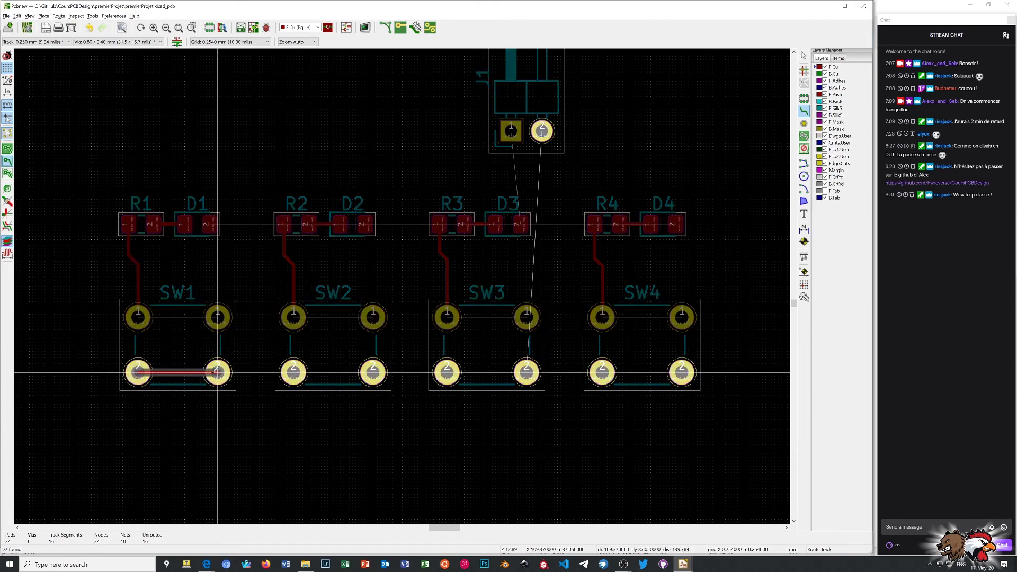
pyautogui.click(682, 373)
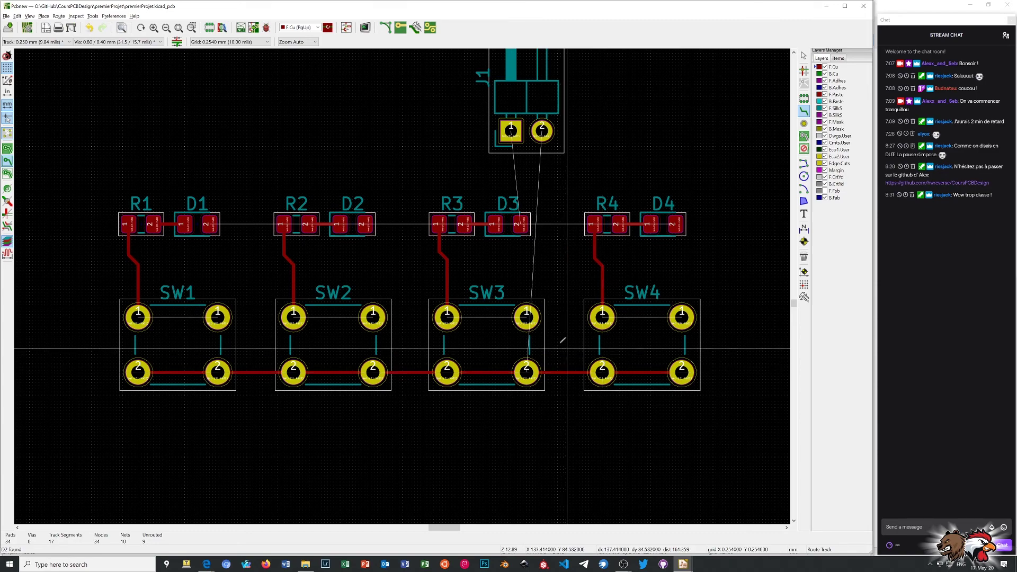
pyautogui.scroll(3, 494, 303)
pyautogui.scroll(-4, 405, 283)
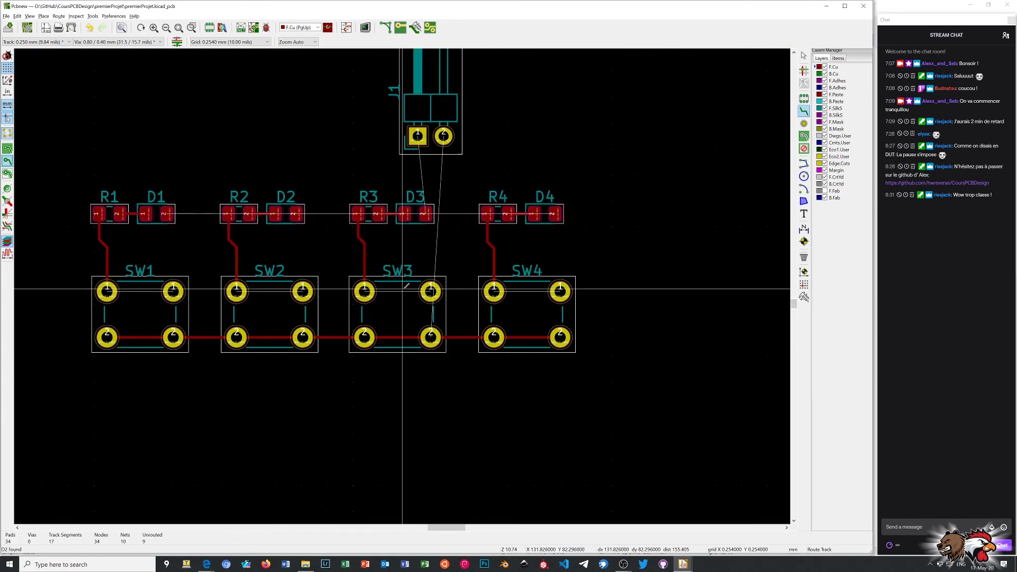
pyautogui.rightClick(442, 392)
pyautogui.click(456, 396)
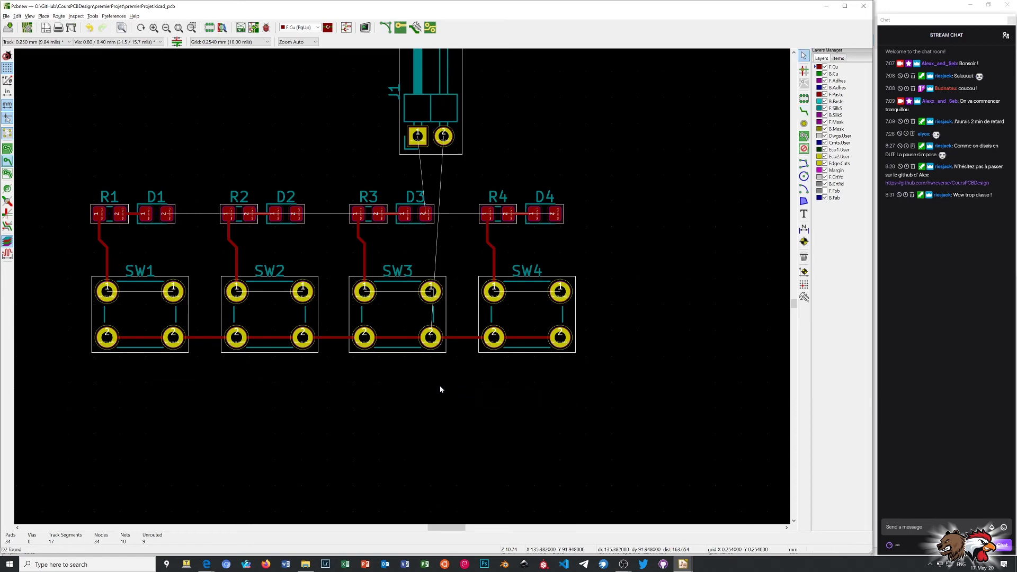
# Switch to the Eeschema schematic and place a net label "Masse" on the wire from J1 pin 2 to the switches.
pyautogui.moveTo(681, 565)
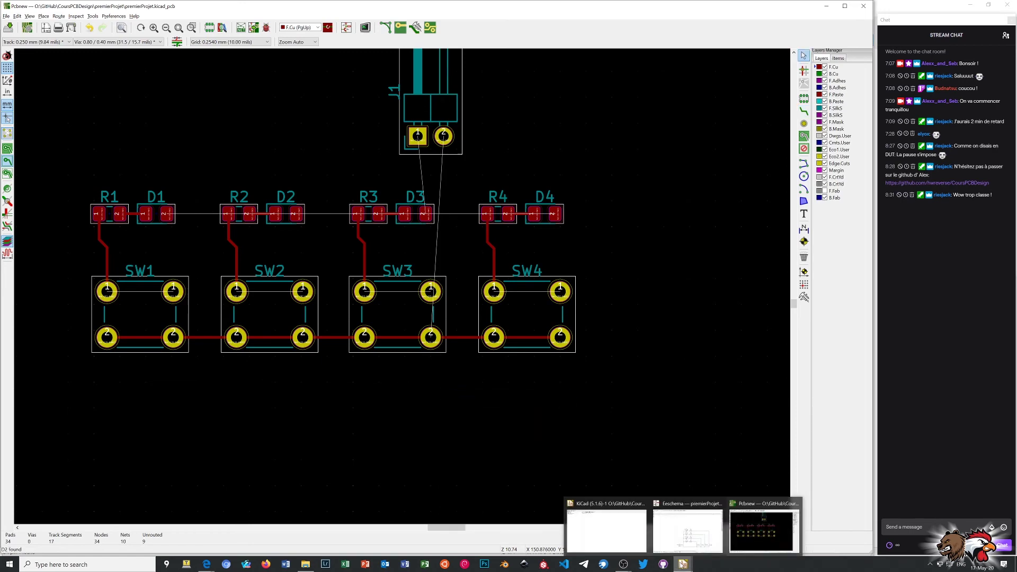
pyautogui.click(686, 534)
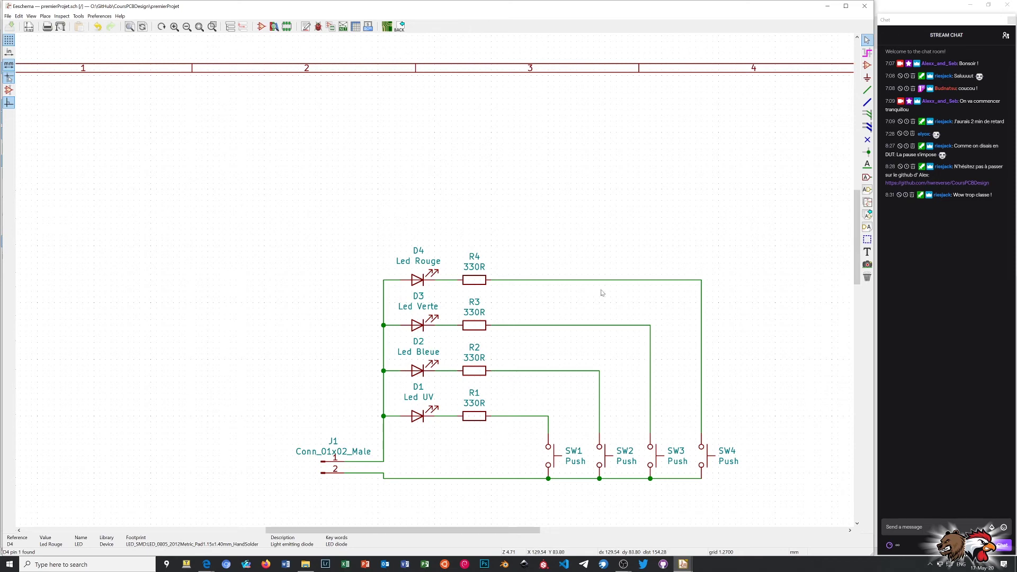
pyautogui.click(867, 165)
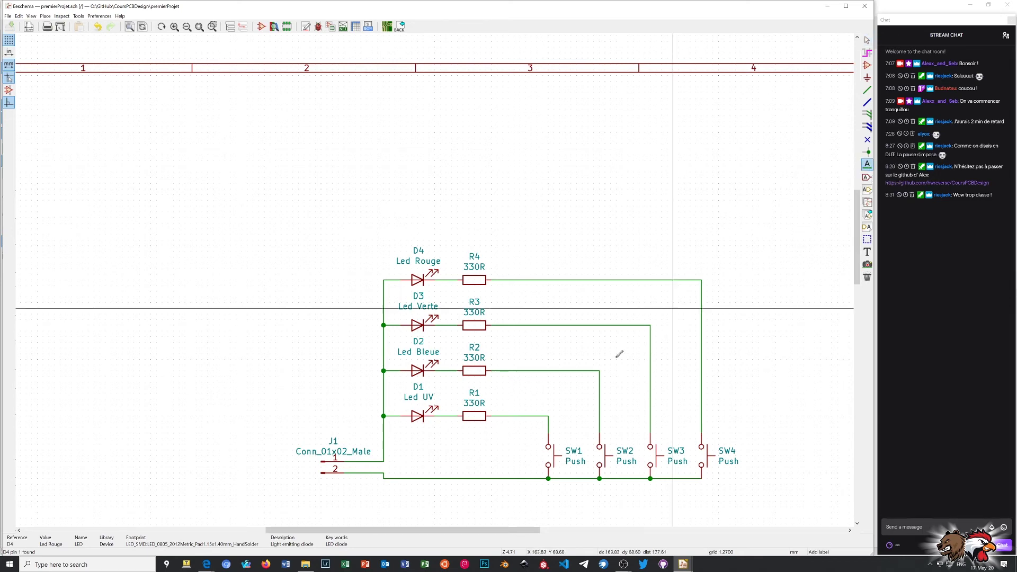
pyautogui.click(418, 478)
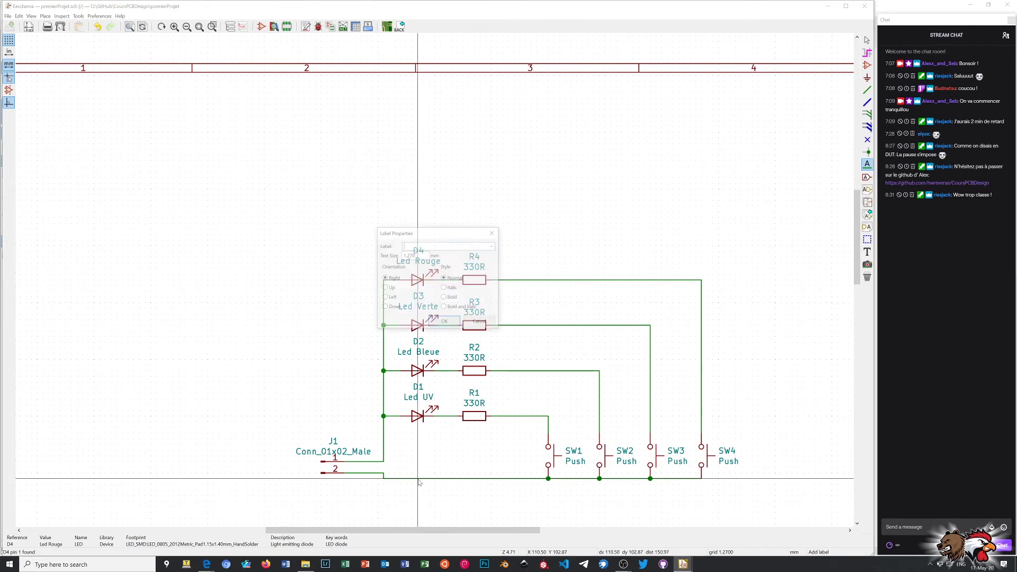
pyautogui.write('Masse')
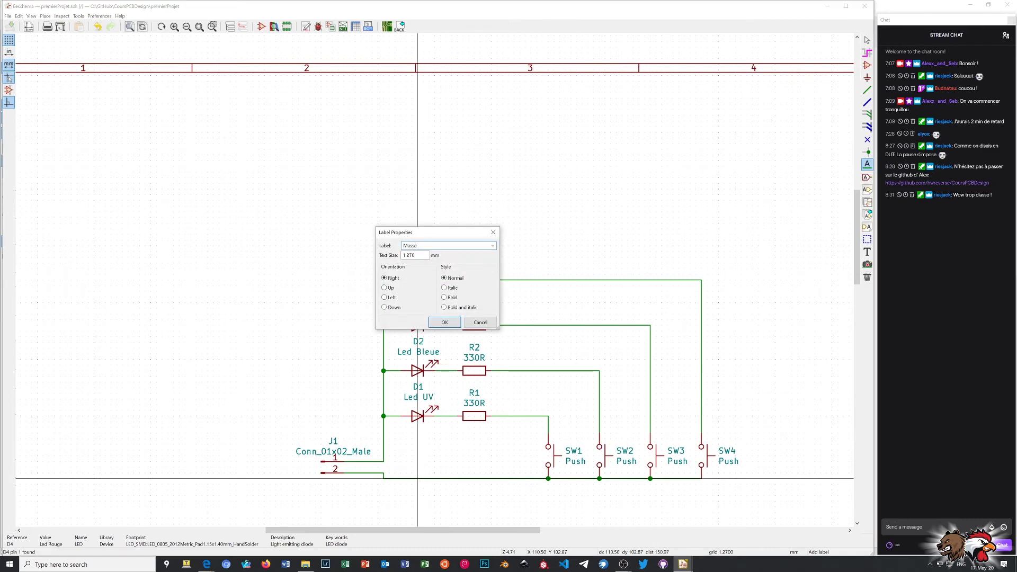
pyautogui.click(444, 322)
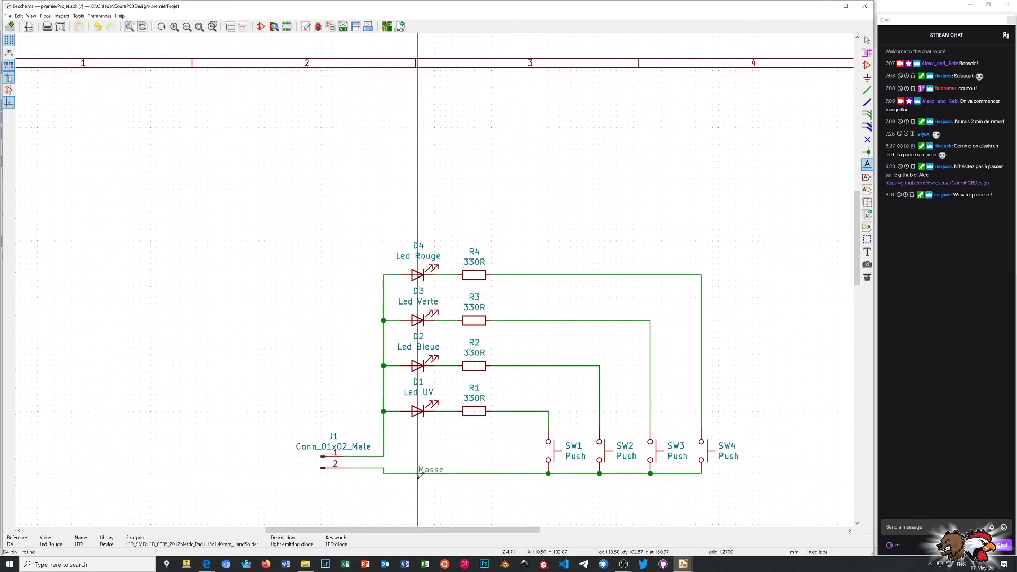
pyautogui.click(419, 468)
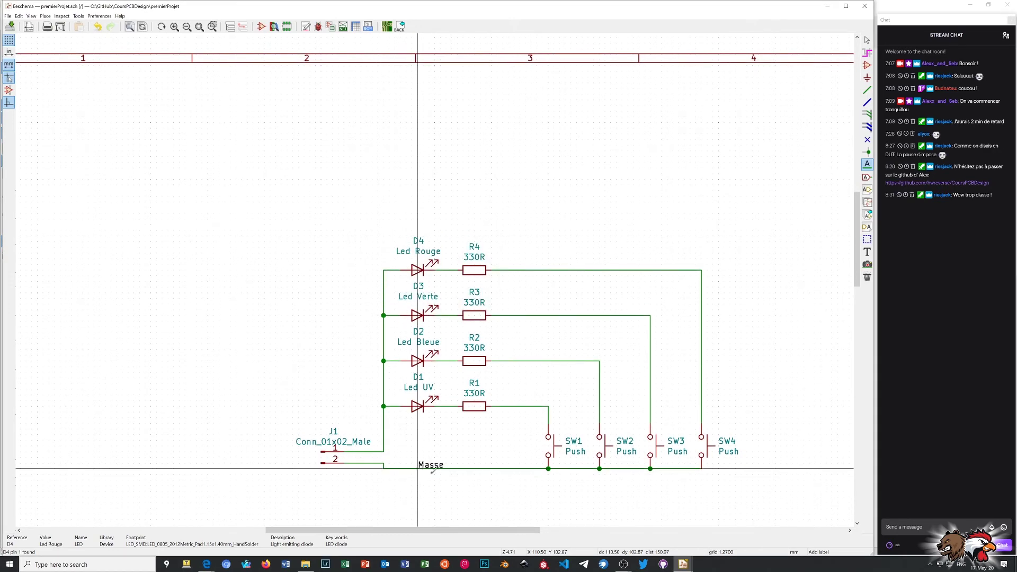
# Place a net label "Plus" with Up orientation on the vertical wire feeding the LEDs, between the D1 and D2 branches.
pyautogui.click(384, 399)
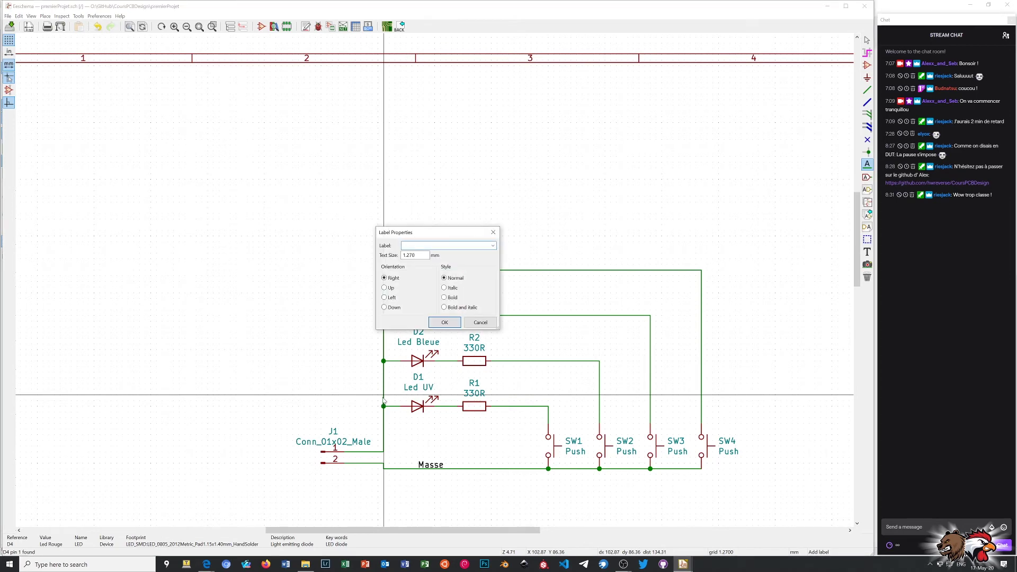
pyautogui.write('Plus')
pyautogui.click(385, 288)
pyautogui.click(453, 321)
pyautogui.click(386, 391)
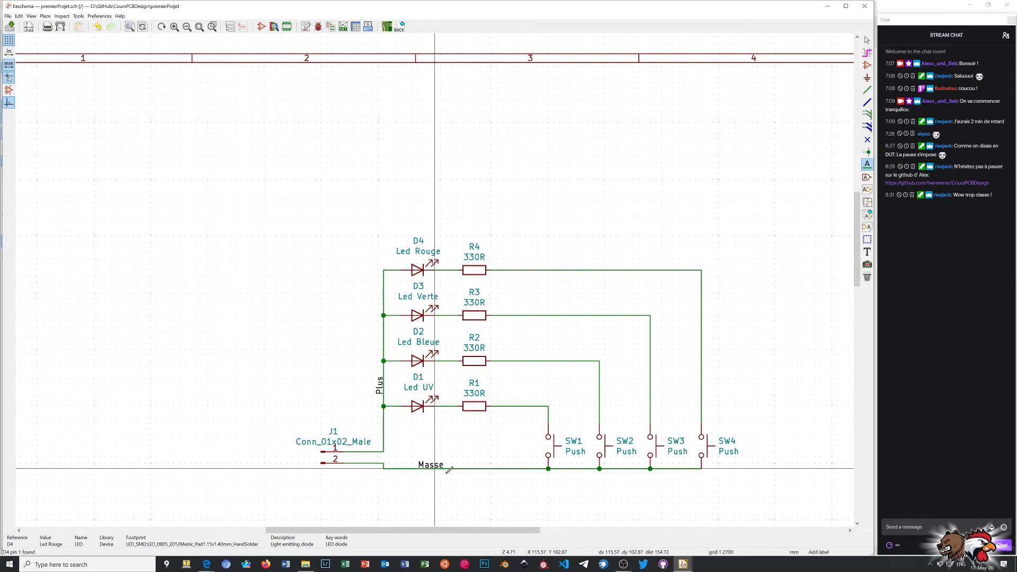
pyautogui.rightClick(458, 496)
pyautogui.click(481, 491)
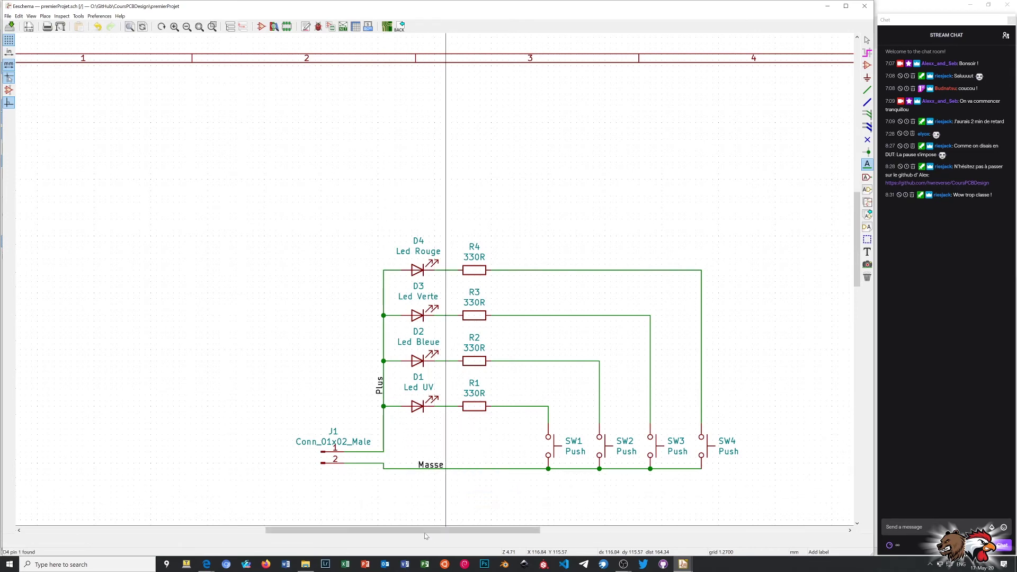
# Save the schematic and end the label tool.
pyautogui.click(11, 26)
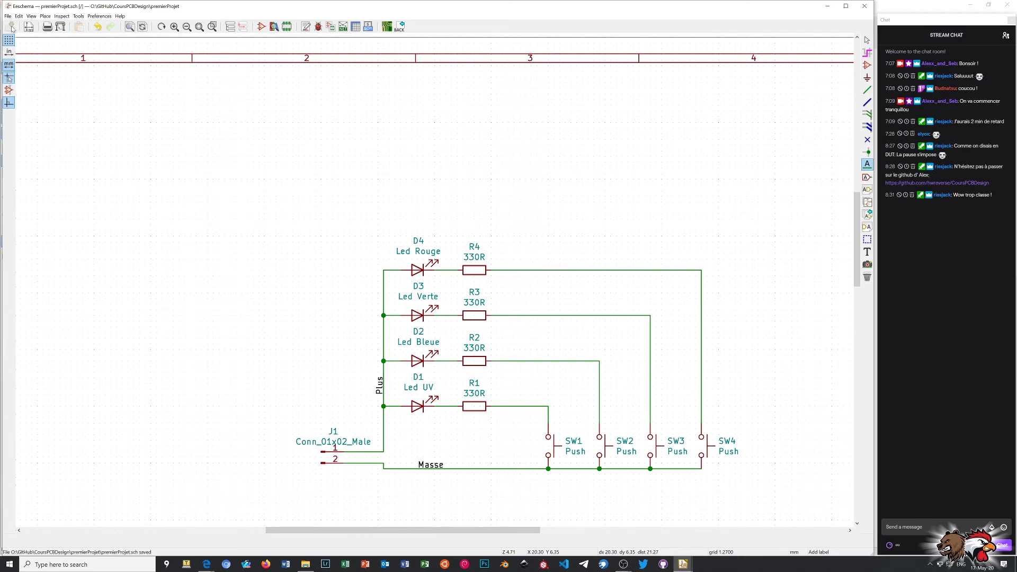
pyautogui.rightClick(300, 187)
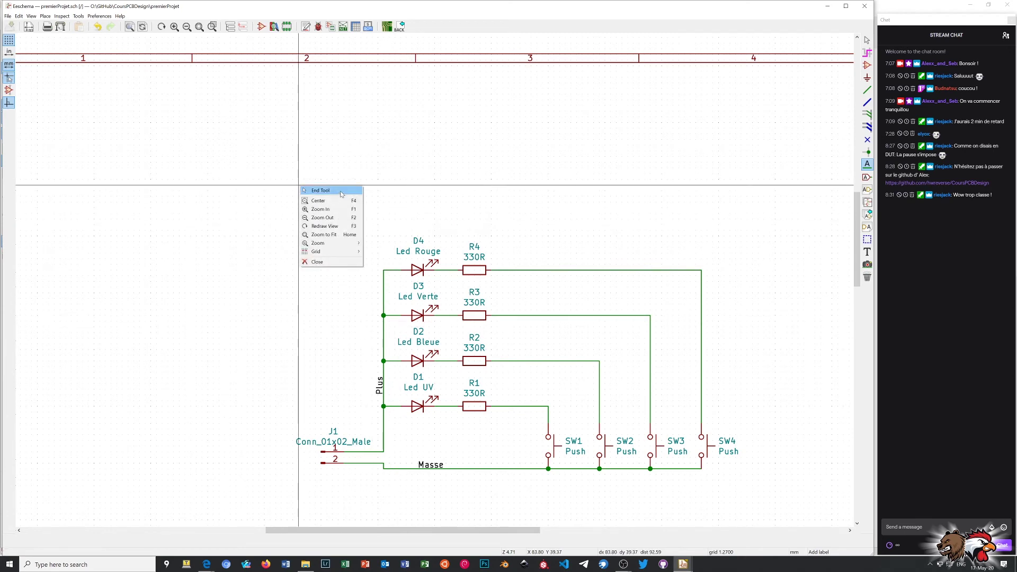
pyautogui.click(339, 190)
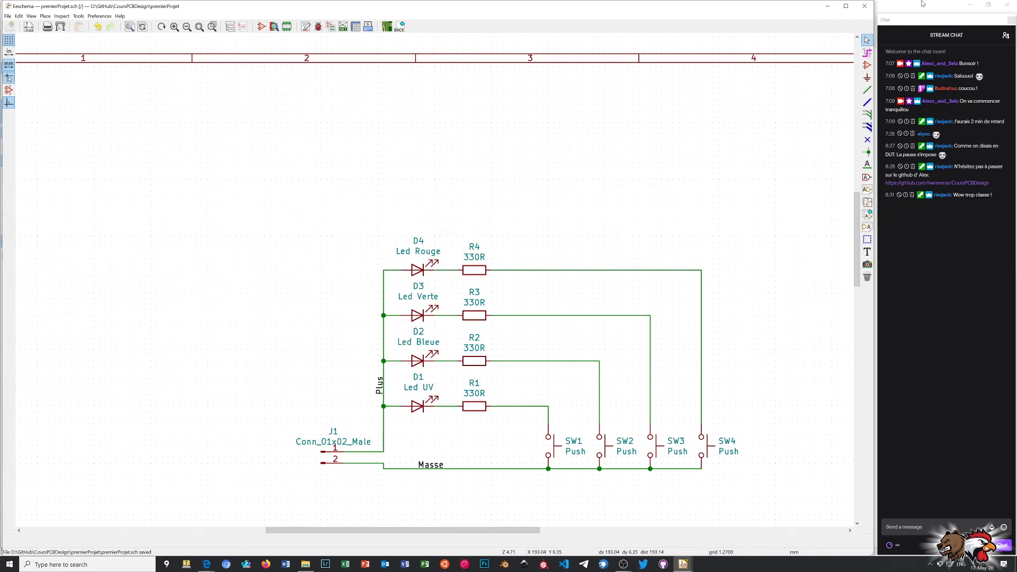
# Switch to the Pcbnew board layout and update the PCB from the schematic to bring in the new net labels.
pyautogui.click(826, 5)
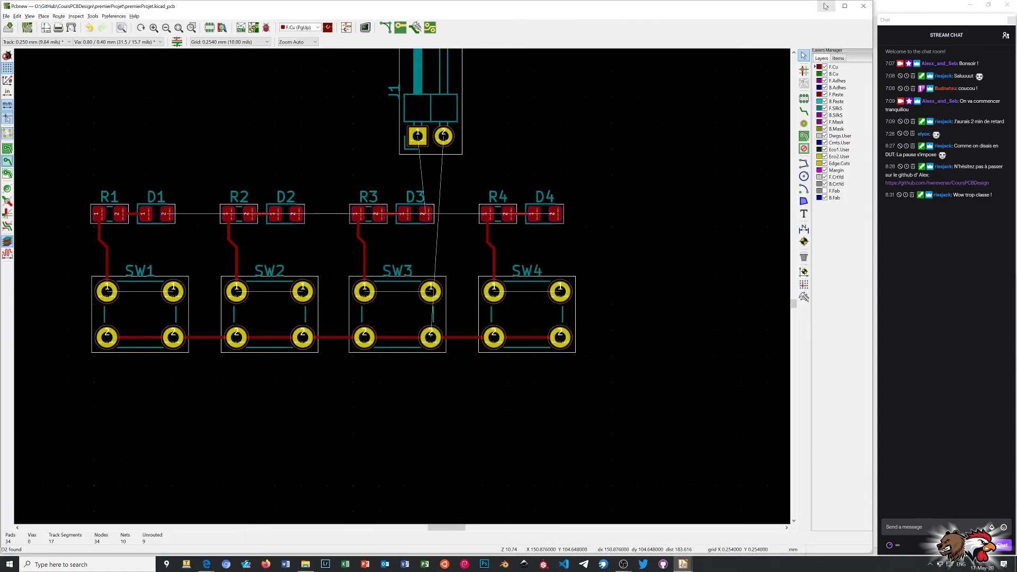
pyautogui.click(254, 28)
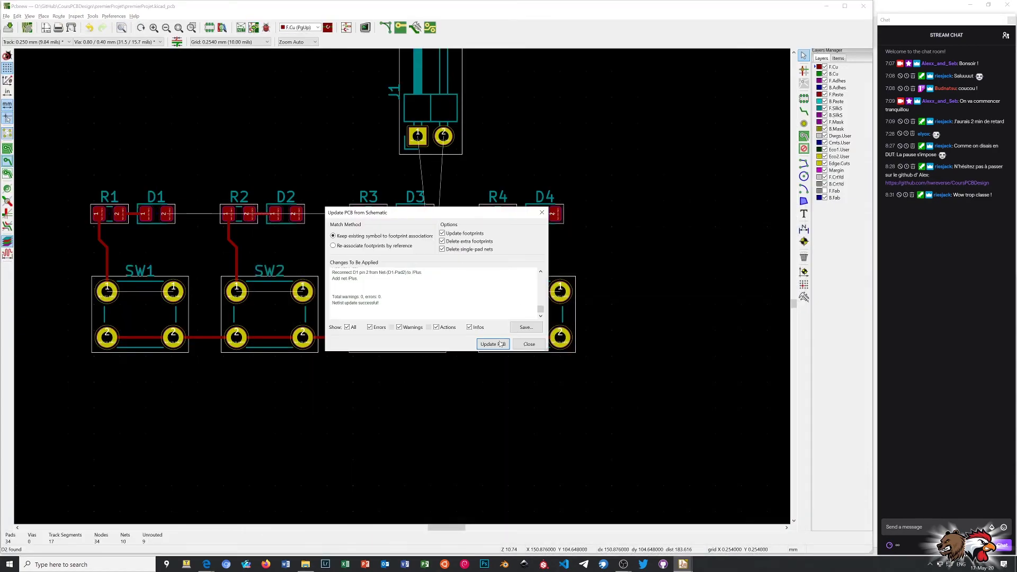
pyautogui.scroll(2, 472, 284)
pyautogui.scroll(-2, 472, 284)
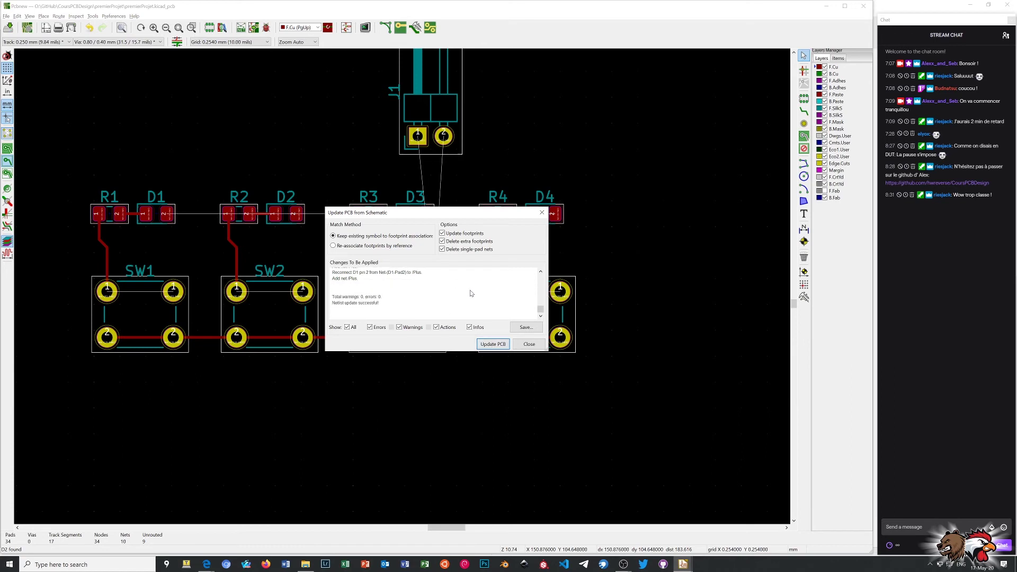
pyautogui.click(494, 344)
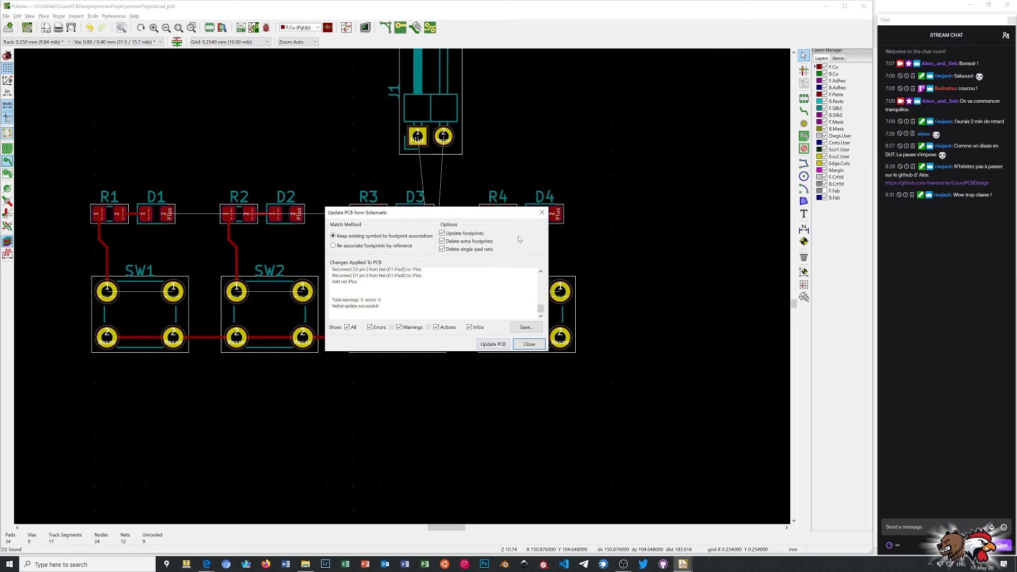
pyautogui.click(542, 213)
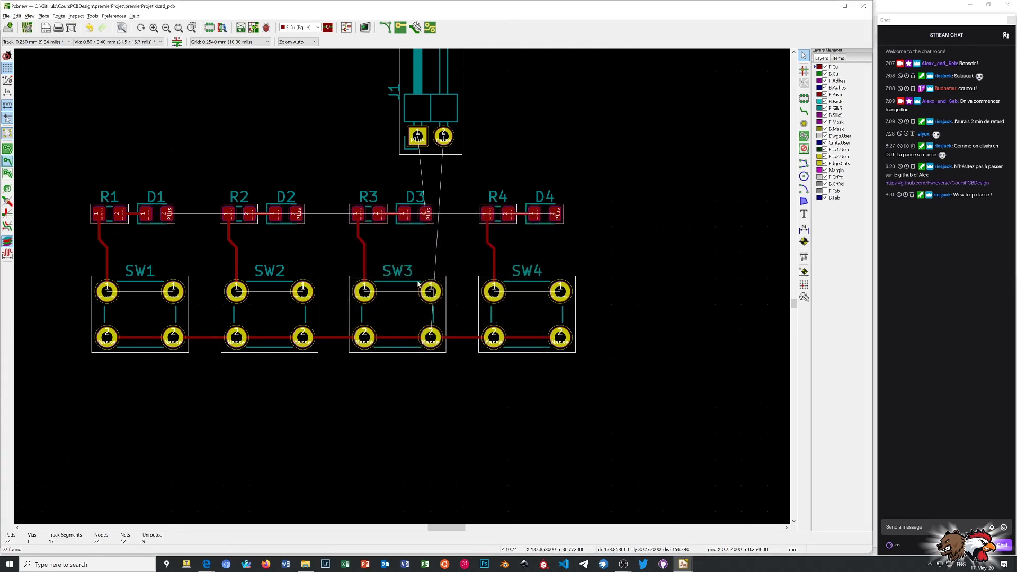
# Examine the net names on the switches' pads 2, J1's two pads and D3's pad 2.
pyautogui.scroll(3, 406, 291)
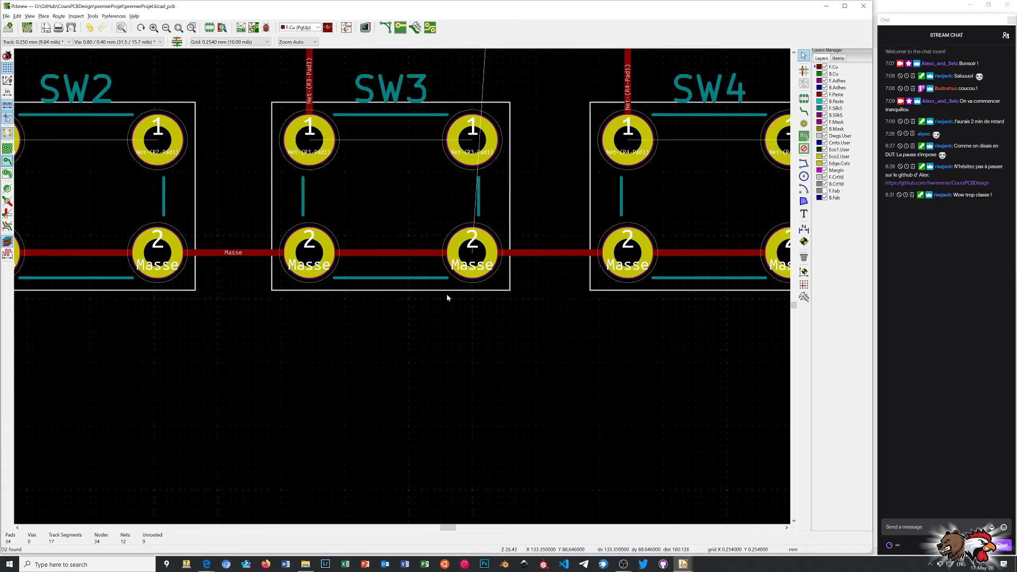
pyautogui.scroll(5, 463, 260)
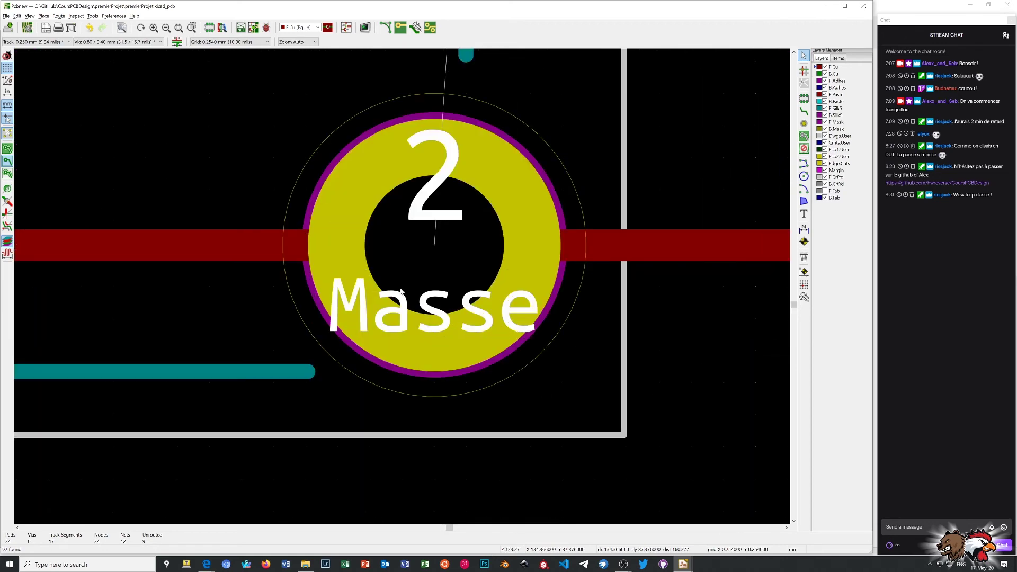
pyautogui.scroll(-5, 416, 287)
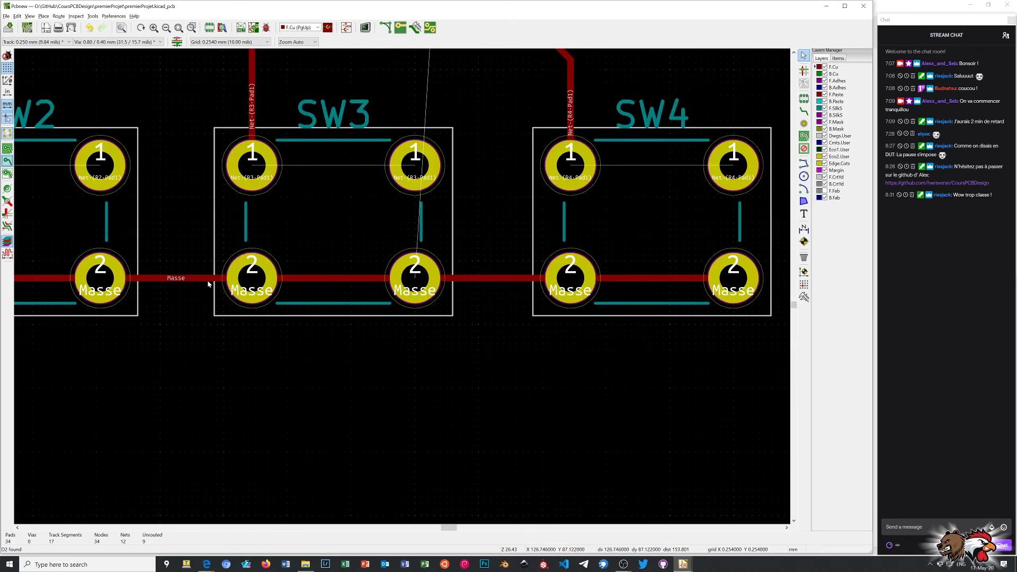
pyautogui.scroll(-2, 218, 286)
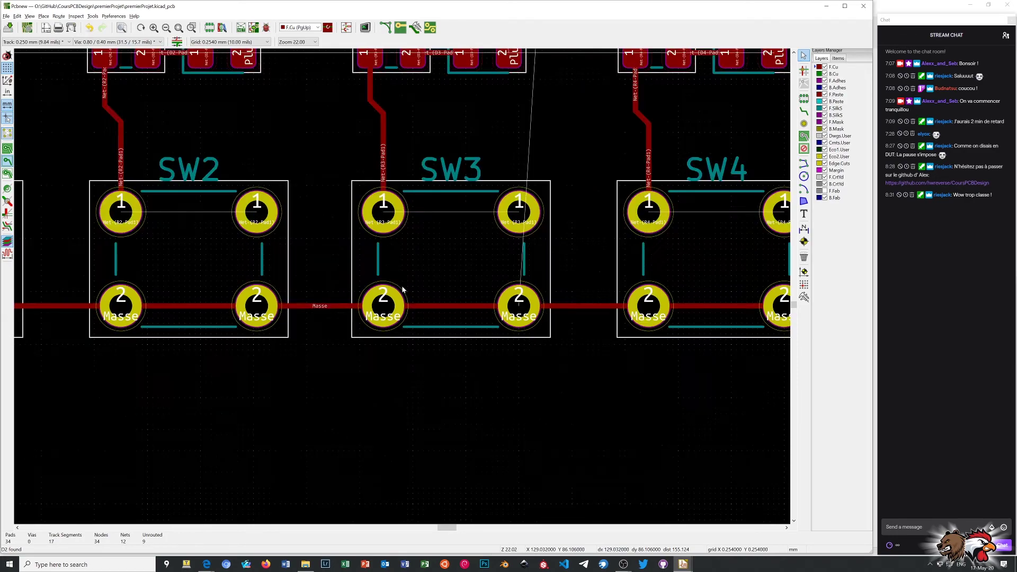
pyautogui.scroll(5, 458, 98)
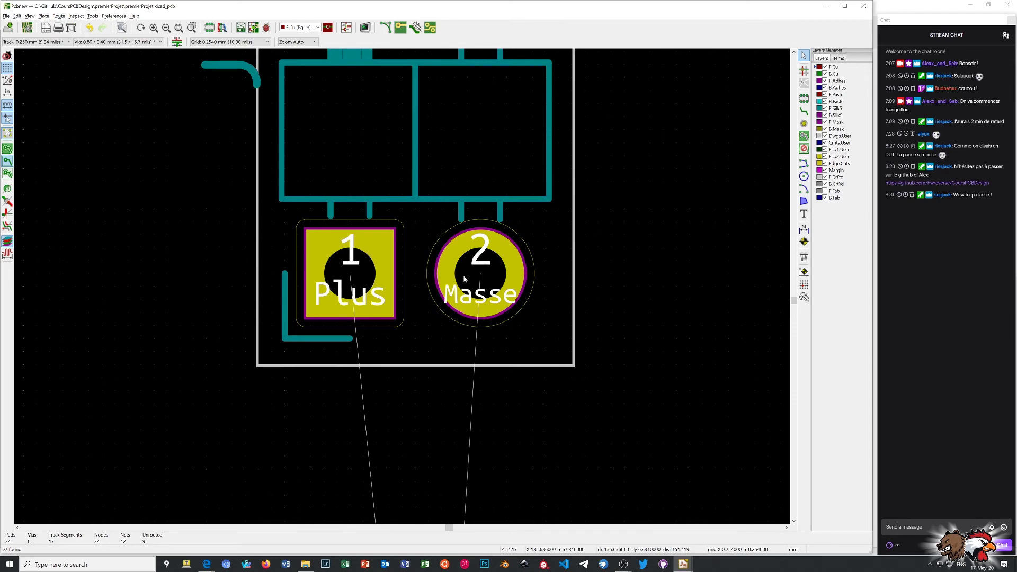
pyautogui.scroll(-3, 402, 286)
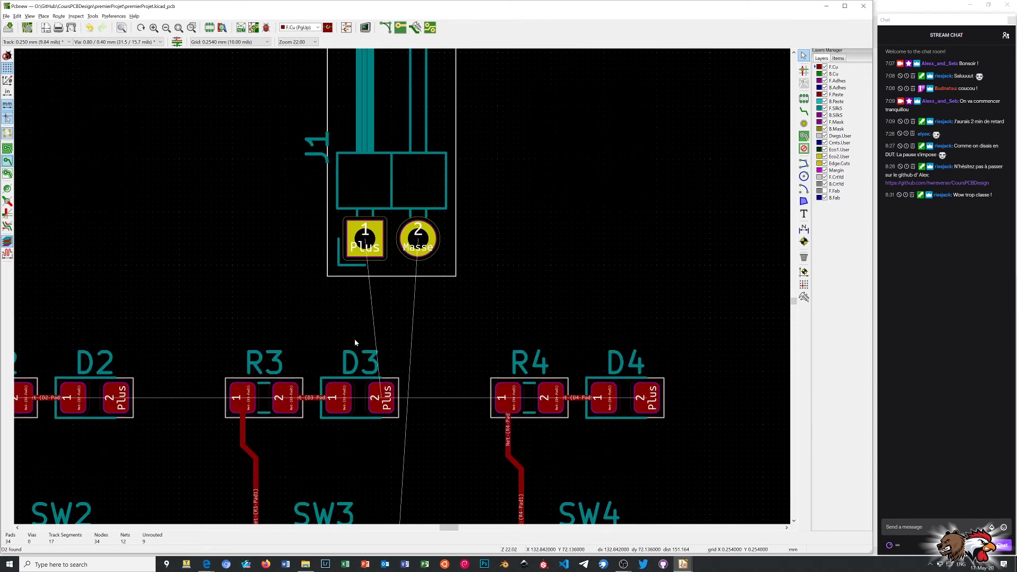
pyautogui.scroll(3, 374, 415)
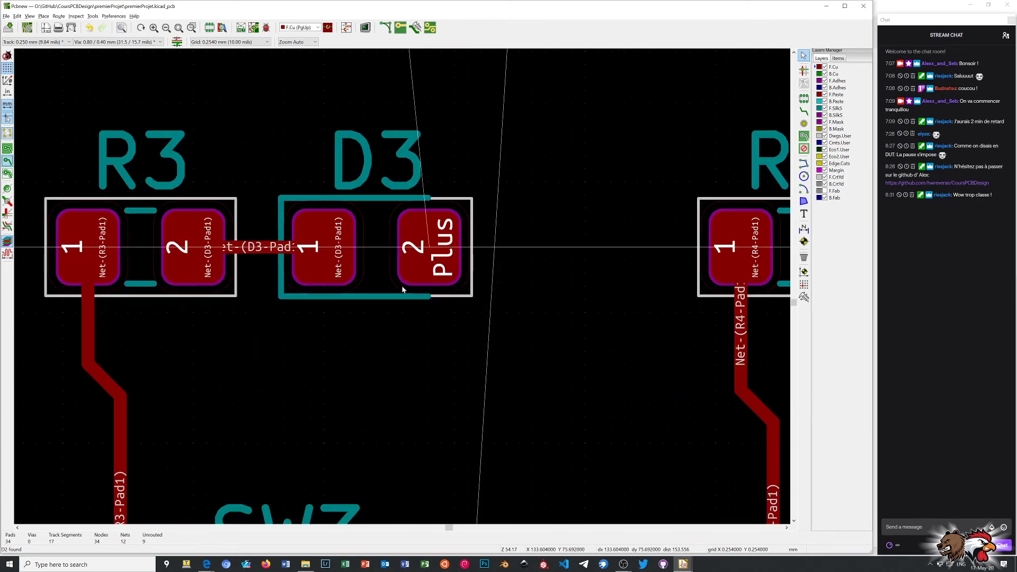
pyautogui.scroll(-2, 403, 289)
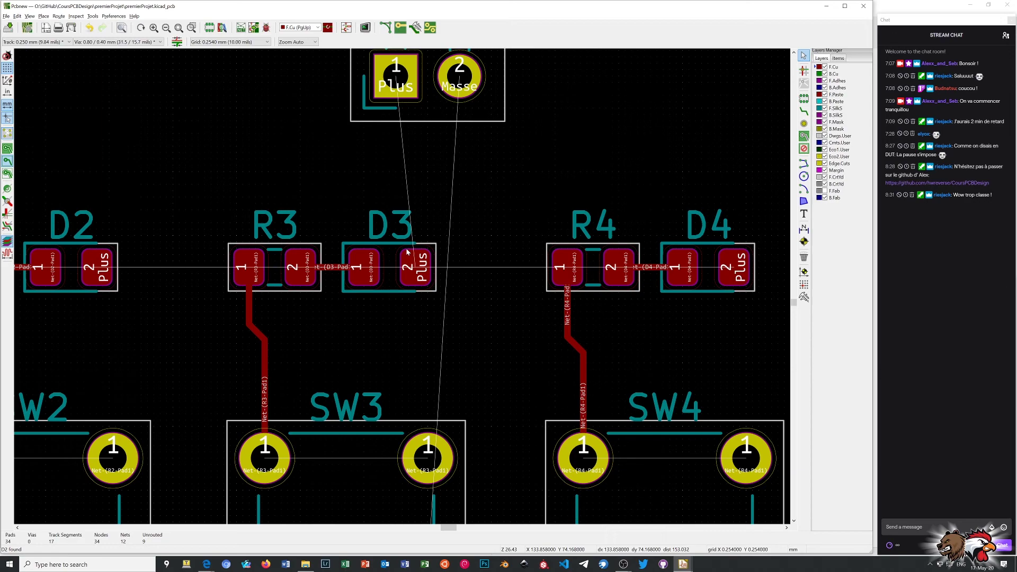
# View the board in the 3D viewer and inspect the resistors, LEDs and J1 up close.
pyautogui.hotkey('alt', '3')
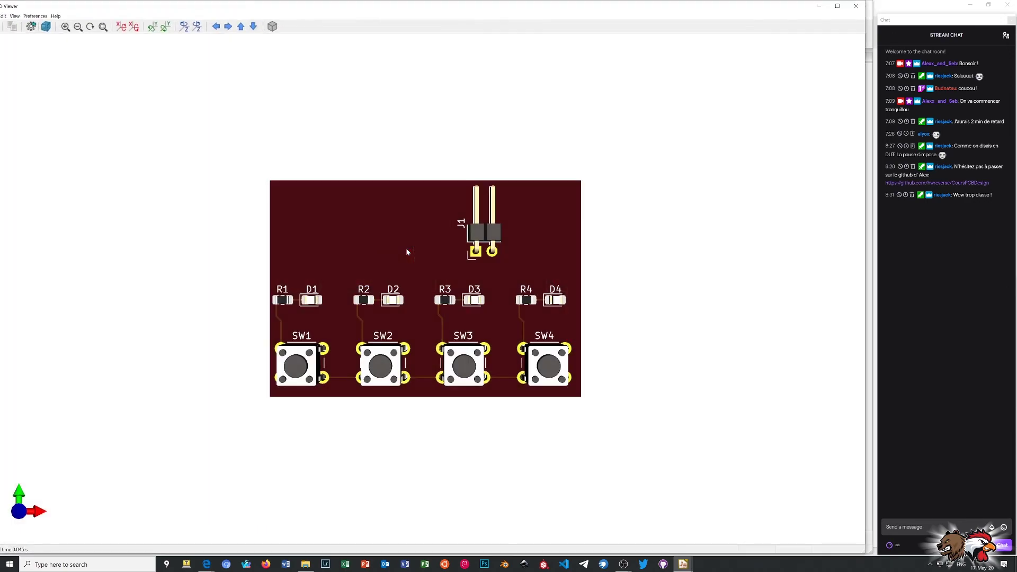
pyautogui.scroll(2, 394, 301)
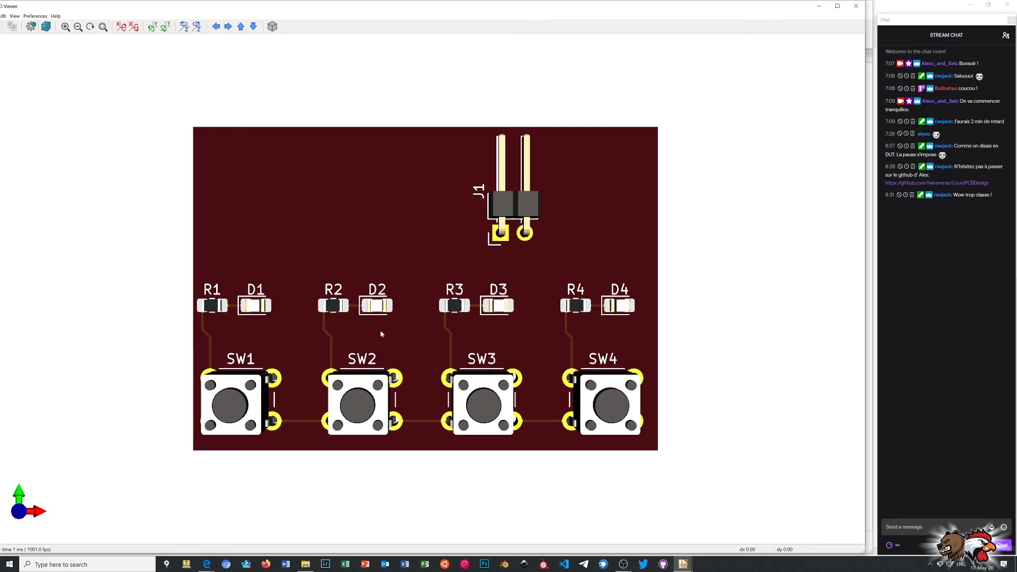
pyautogui.scroll(5, 380, 333)
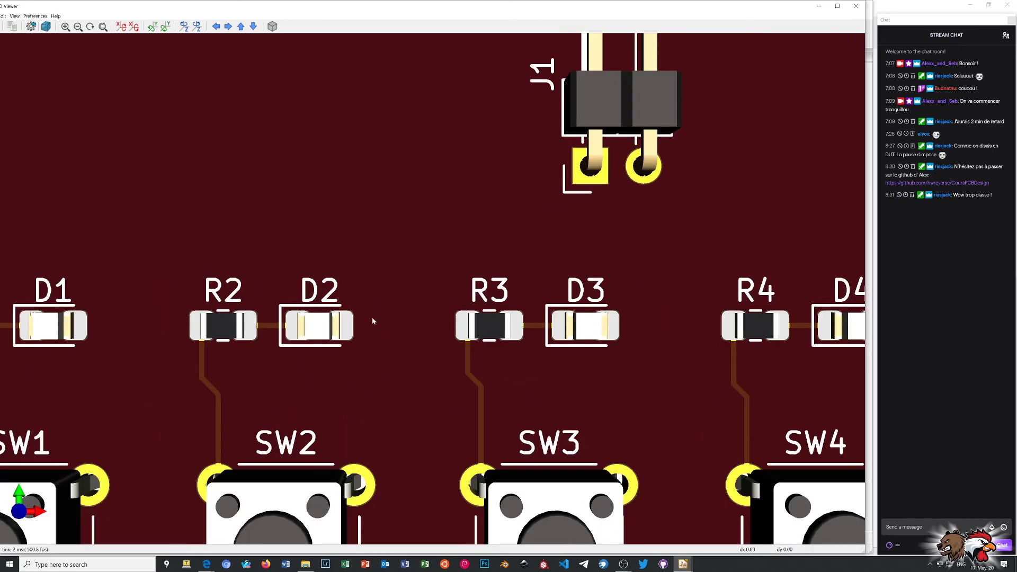
pyautogui.scroll(2, 342, 329)
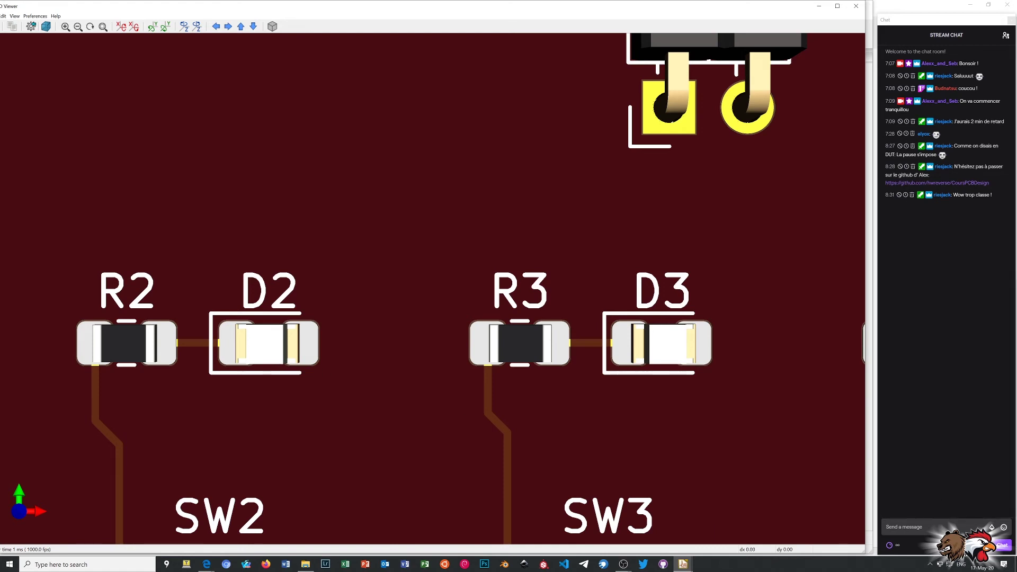
pyautogui.hotkey('alt', 'Tab')
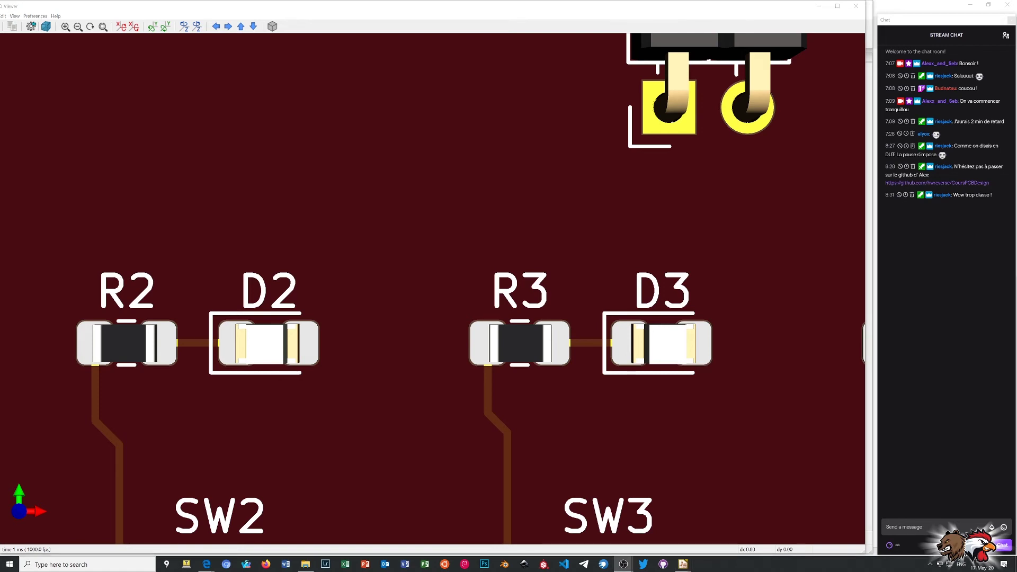
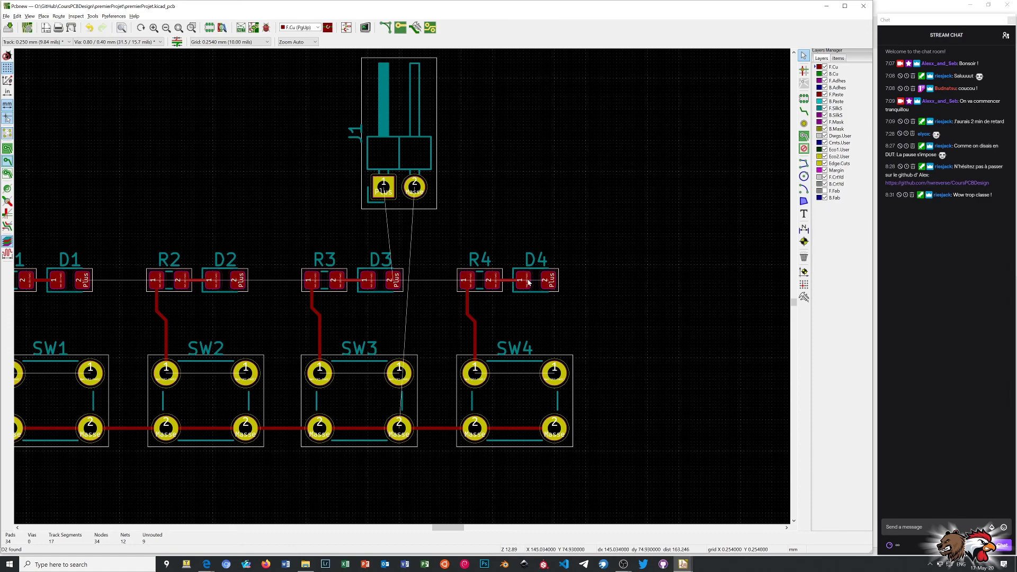
# Route a front copper Plus track from D1's pad 2 diagonally up and straight across above the components, ending it just above D4.
pyautogui.click(803, 111)
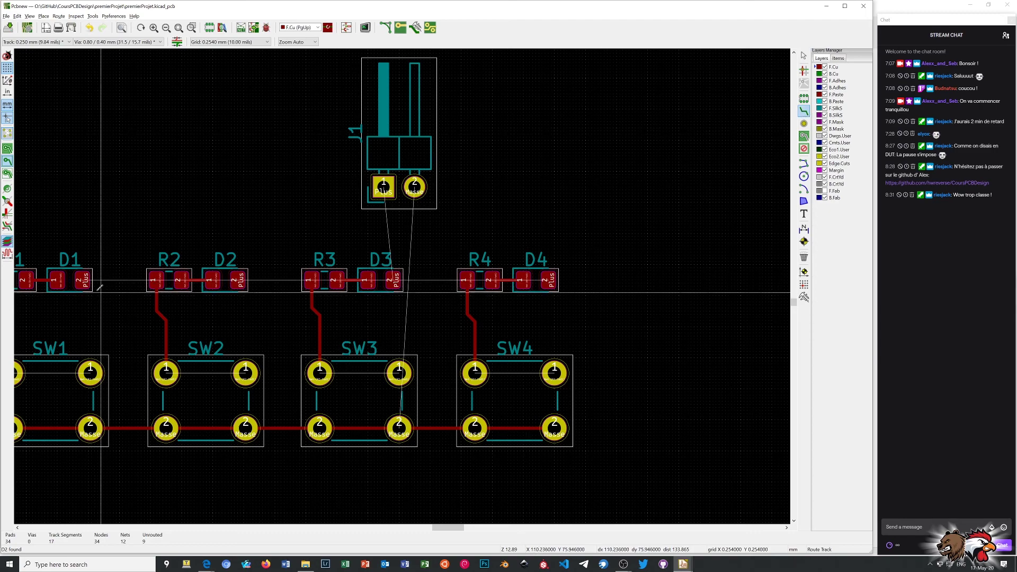
pyautogui.scroll(-1, 95, 303)
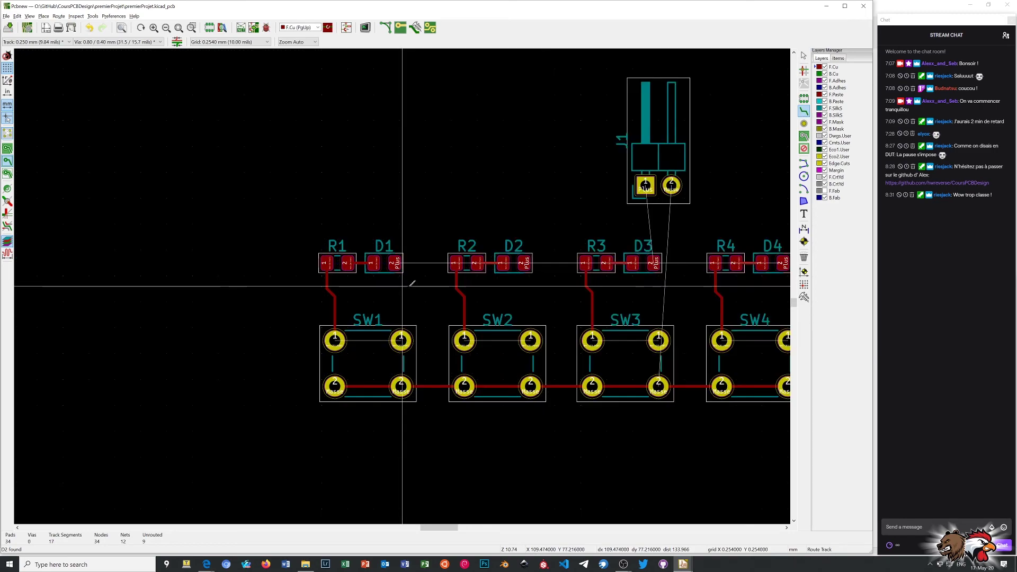
pyautogui.scroll(1, 408, 284)
pyautogui.scroll(-1, 406, 284)
pyautogui.scroll(-1, 485, 284)
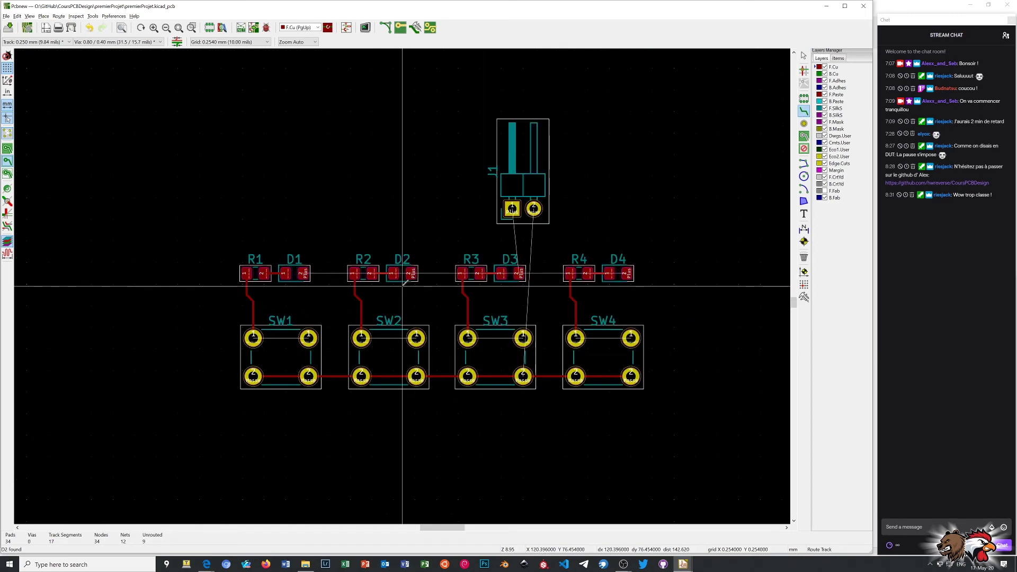
pyautogui.scroll(2, 339, 280)
pyautogui.scroll(-1, 334, 273)
pyautogui.scroll(1, 332, 271)
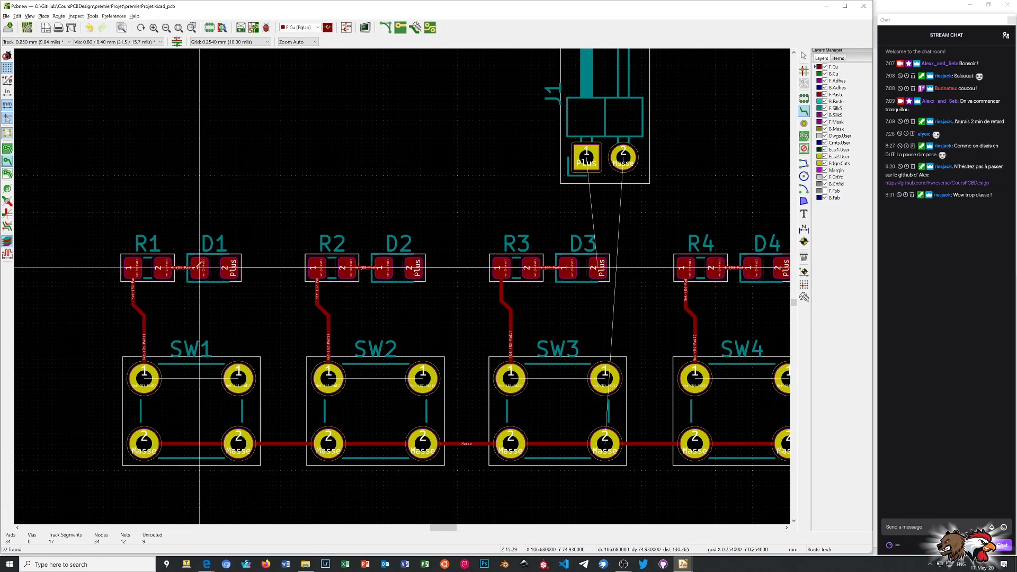
pyautogui.click(228, 268)
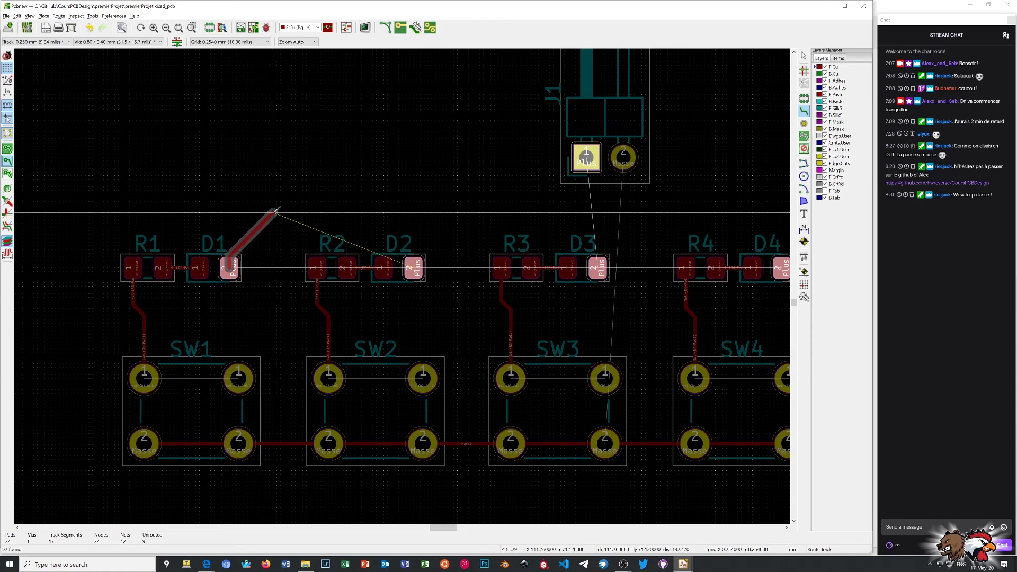
pyautogui.click(274, 212)
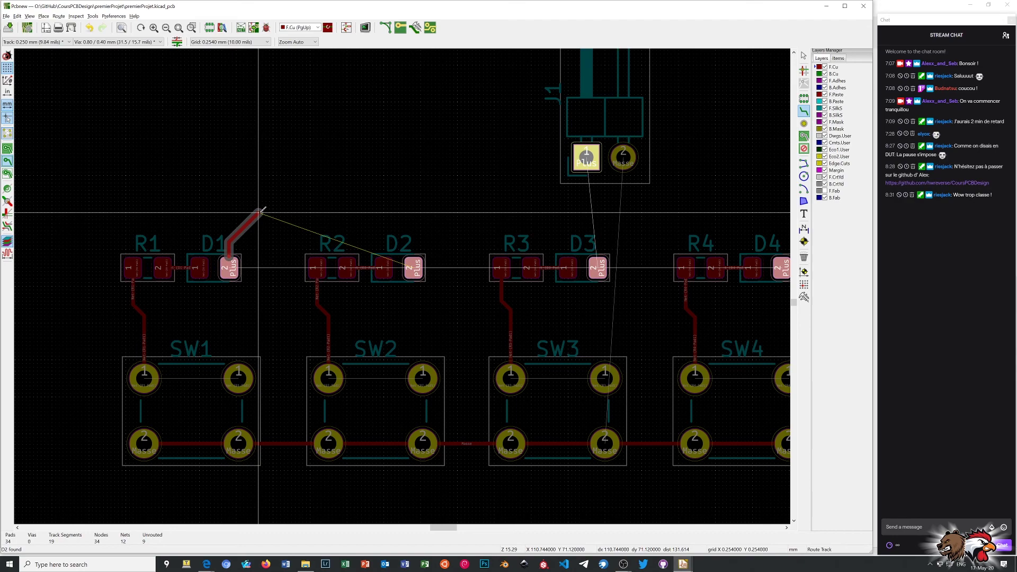
pyautogui.click(259, 212)
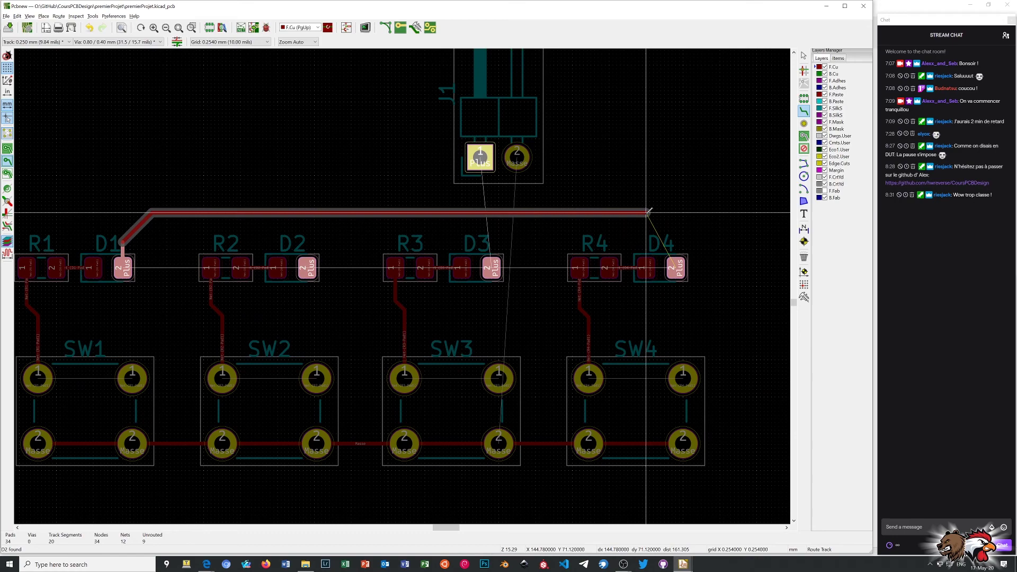
pyautogui.click(647, 212)
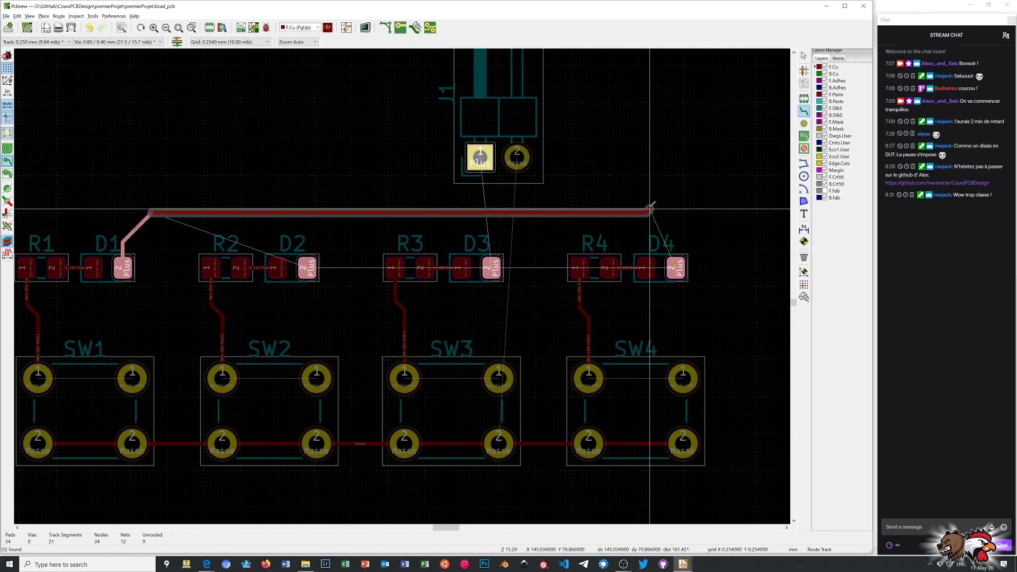
pyautogui.rightClick(650, 212)
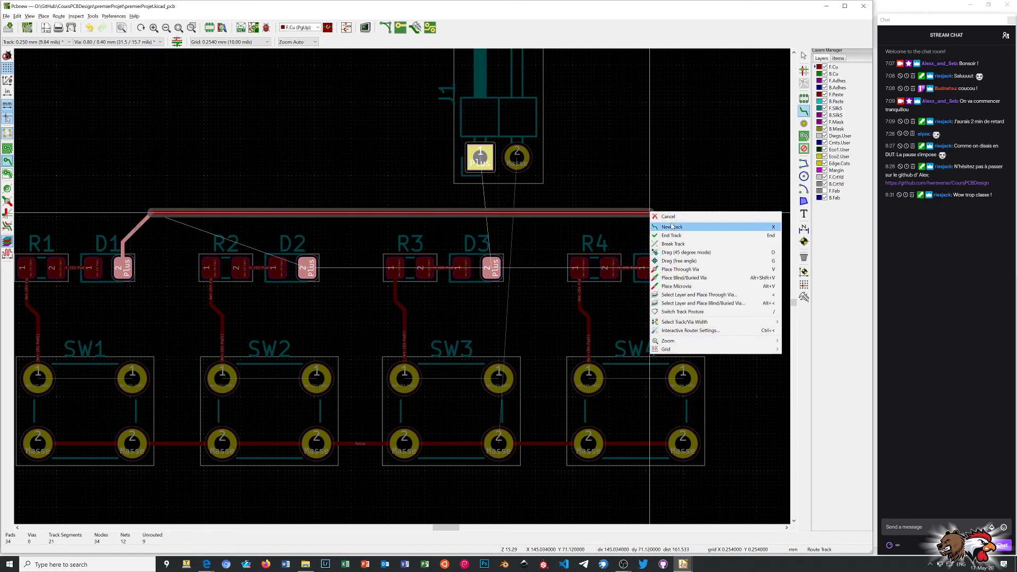
pyautogui.click(671, 236)
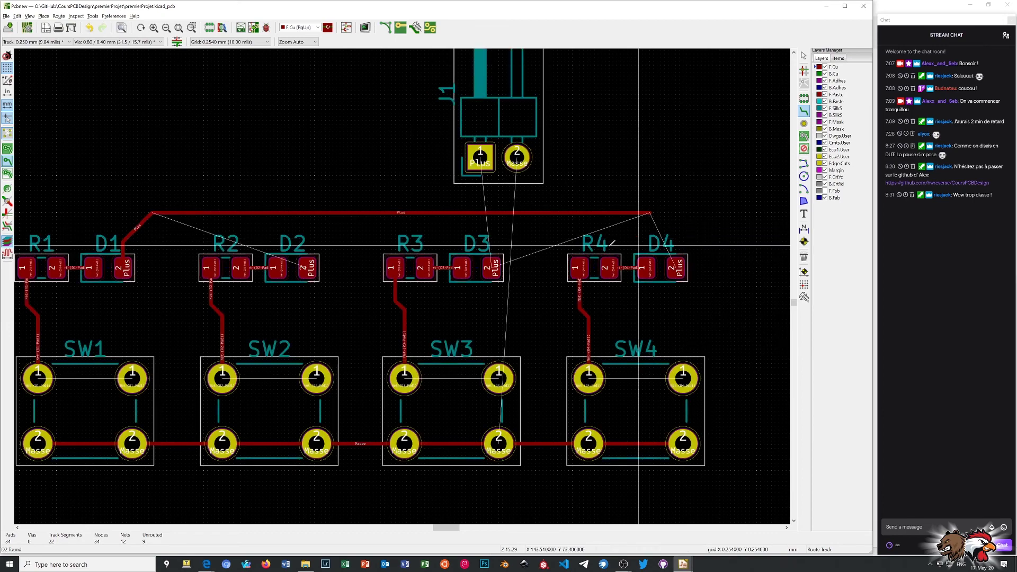
# Route front copper branches from D2's pad 2 and D3's pad 2 up to the horizontal Plus track.
pyautogui.click(308, 268)
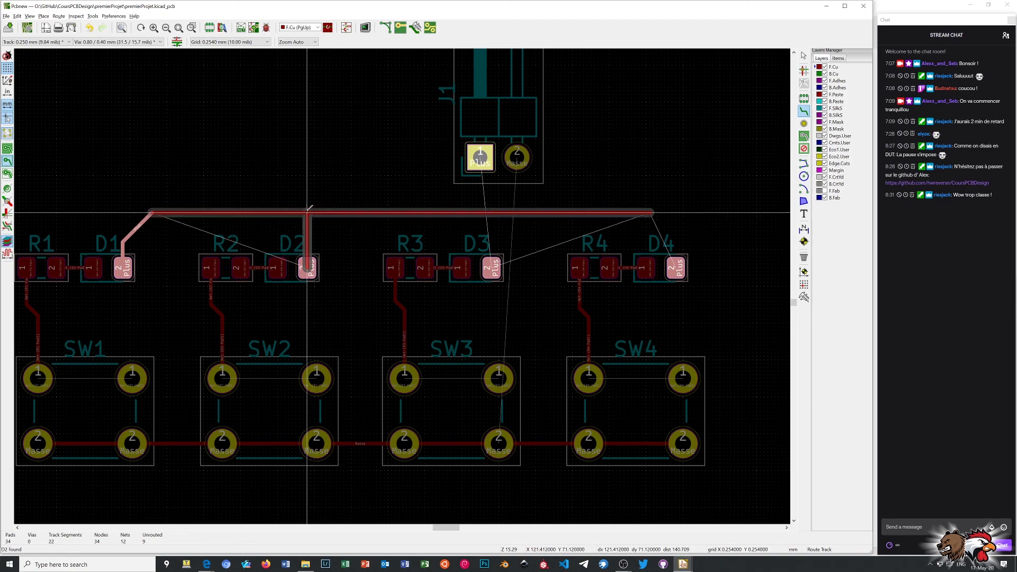
pyautogui.click(339, 210)
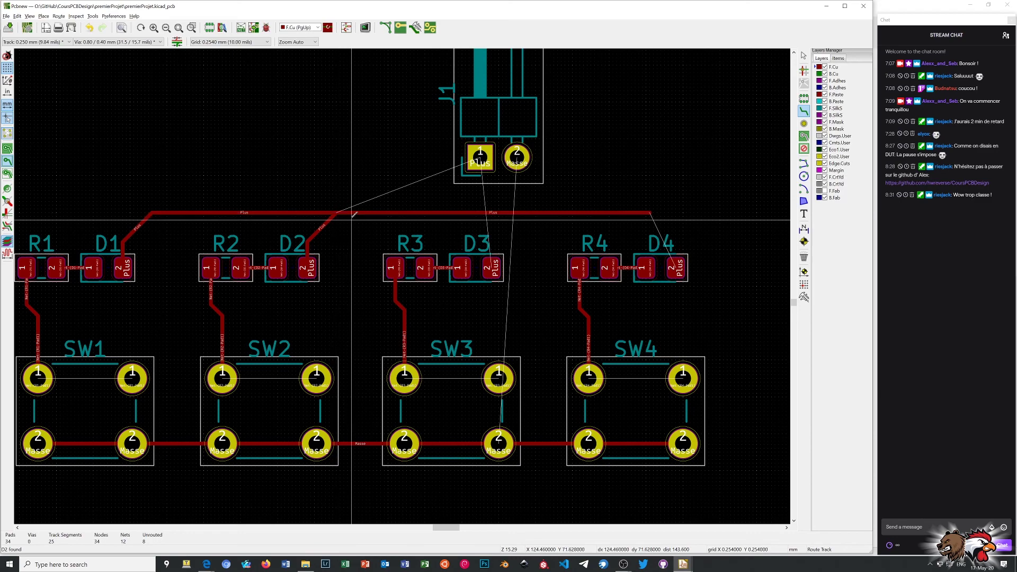
pyautogui.click(494, 268)
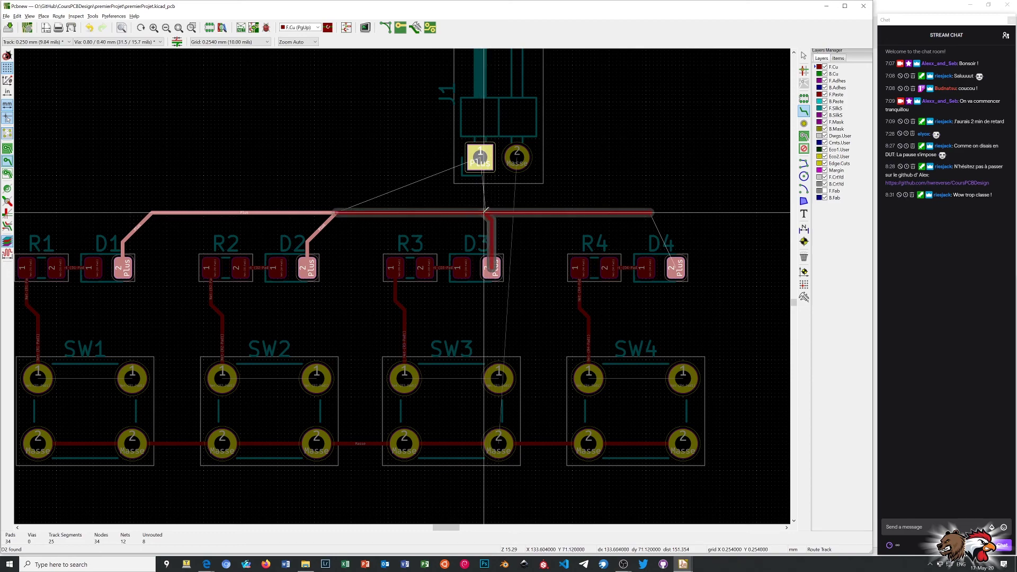
pyautogui.click(486, 212)
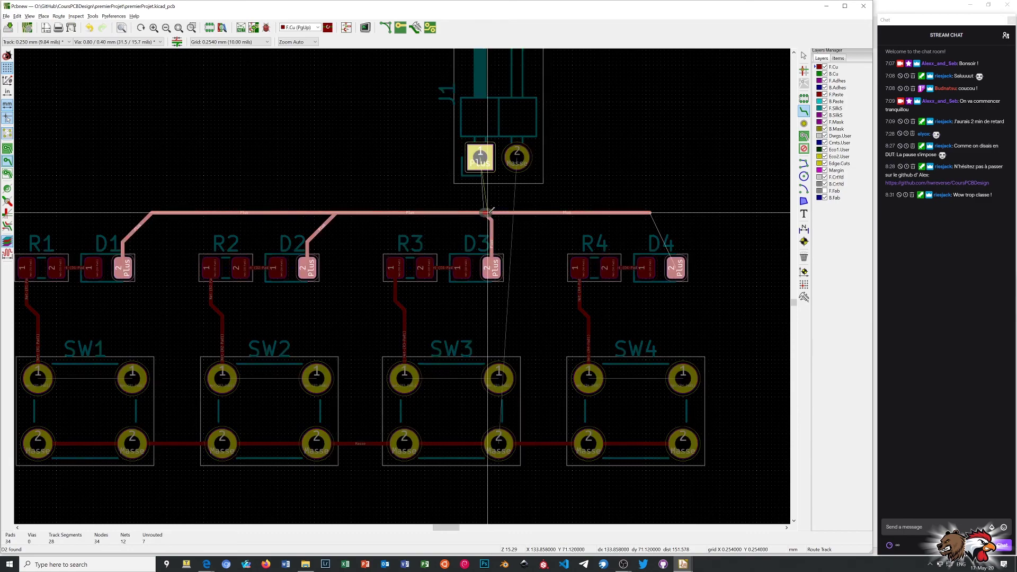
pyautogui.rightClick(488, 212)
pyautogui.click(506, 217)
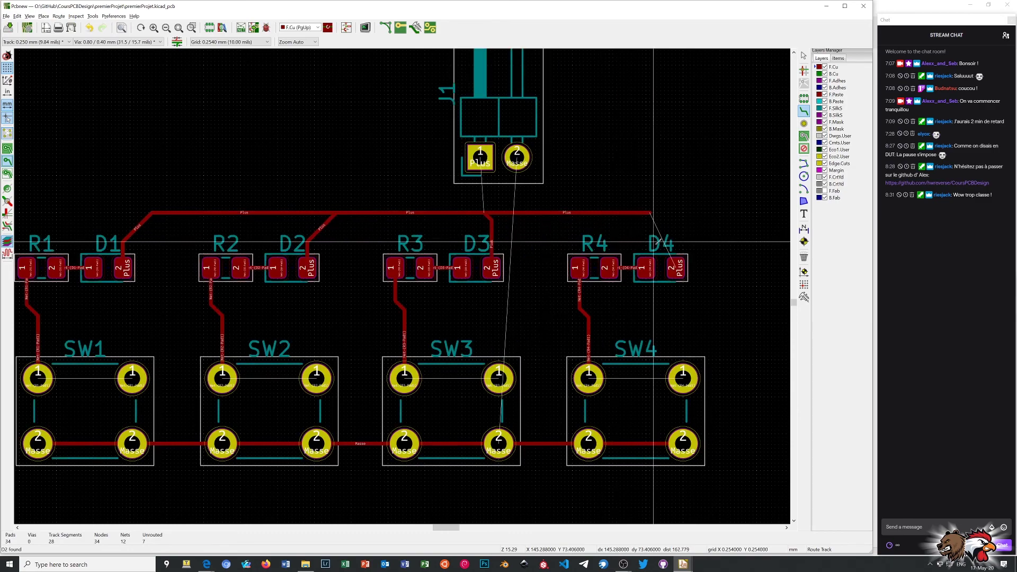
# Route a front copper Plus branch from D4's pad 2 up to the free end of the horizontal Plus track.
pyautogui.click(677, 262)
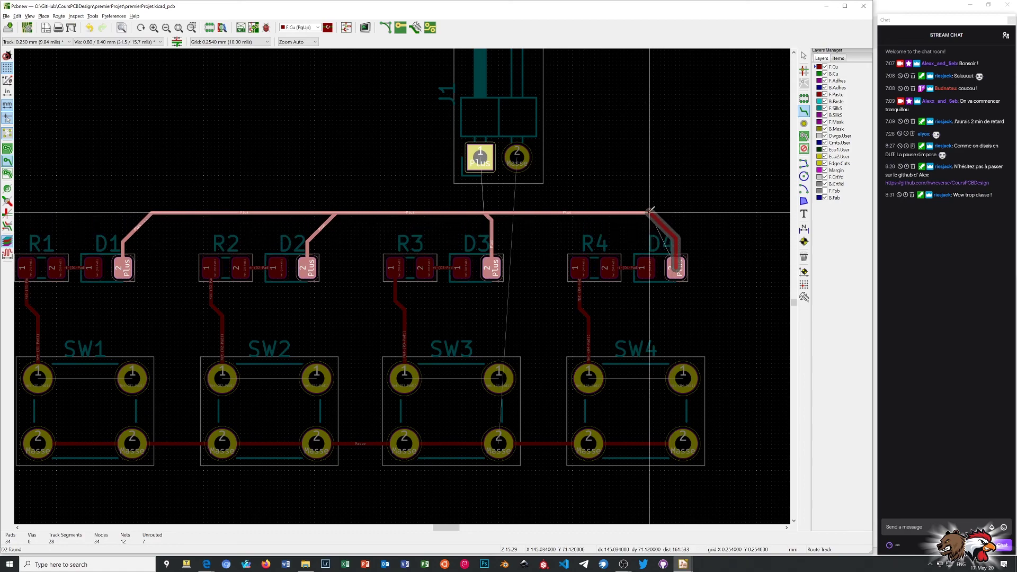
pyautogui.click(651, 211)
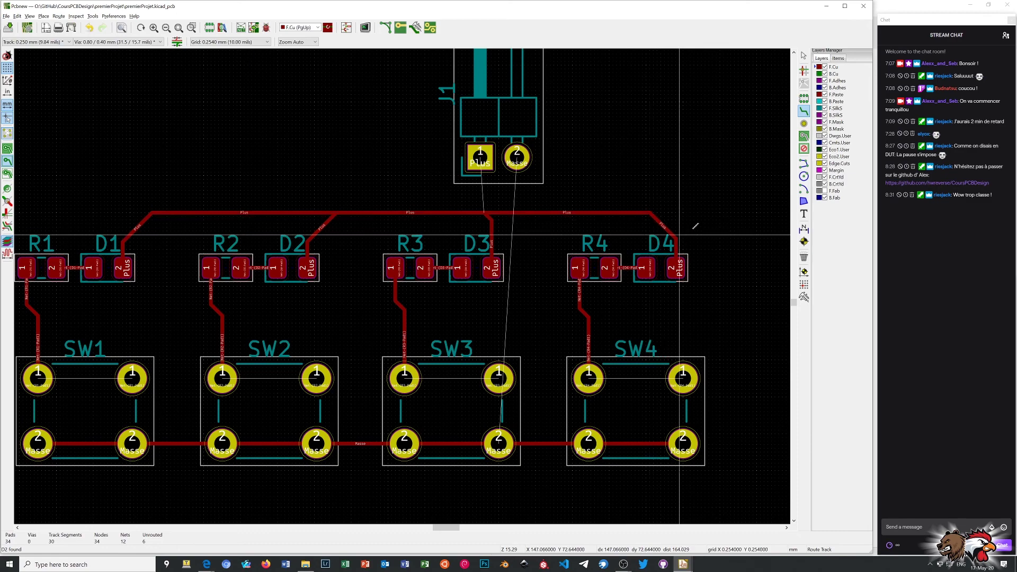
pyautogui.rightClick(719, 216)
pyautogui.click(736, 227)
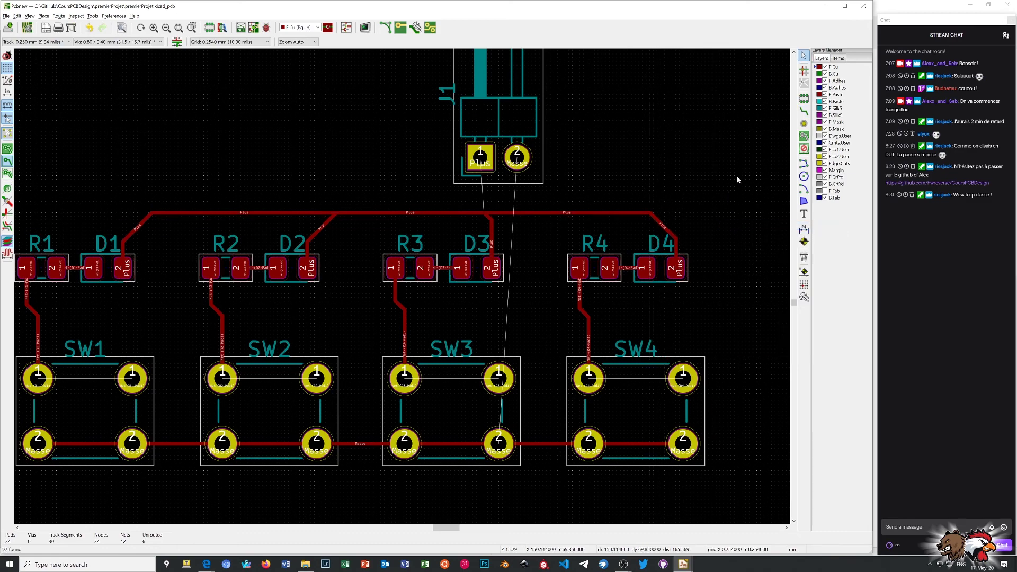
# Route a front copper Plus track from J1's pad 1 straight down to the horizontal Plus track.
pyautogui.click(805, 111)
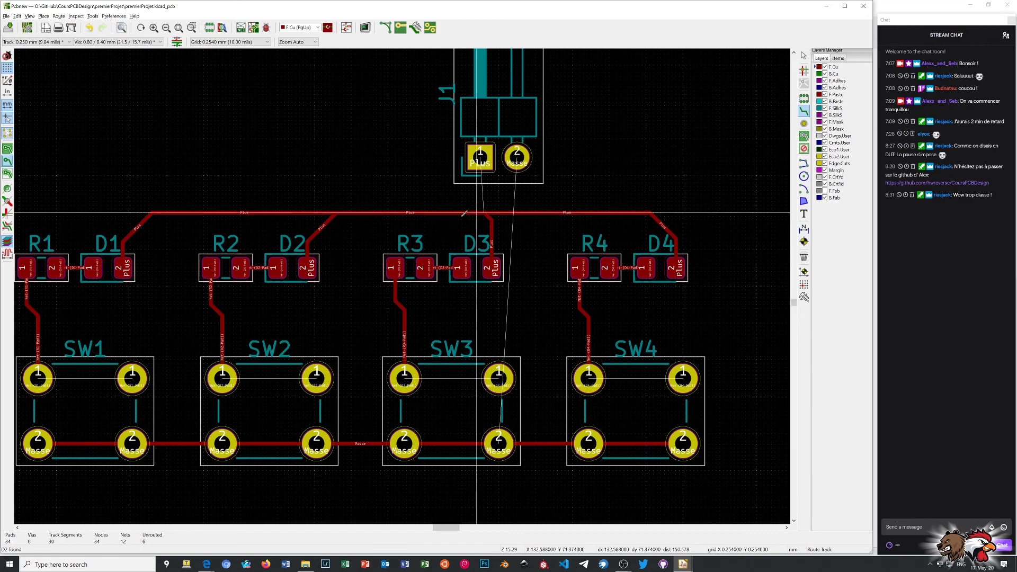
pyautogui.click(480, 158)
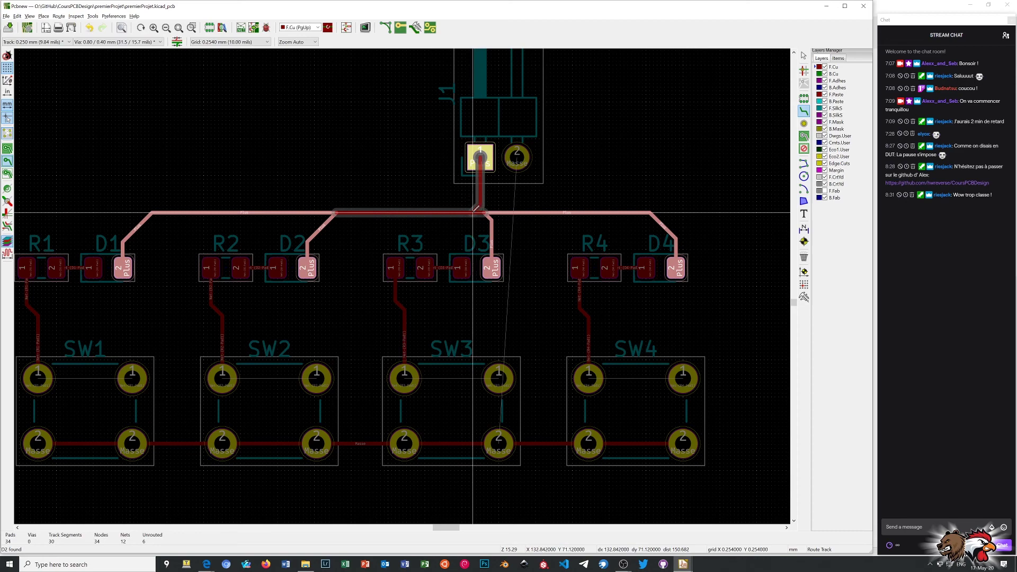
pyautogui.click(481, 211)
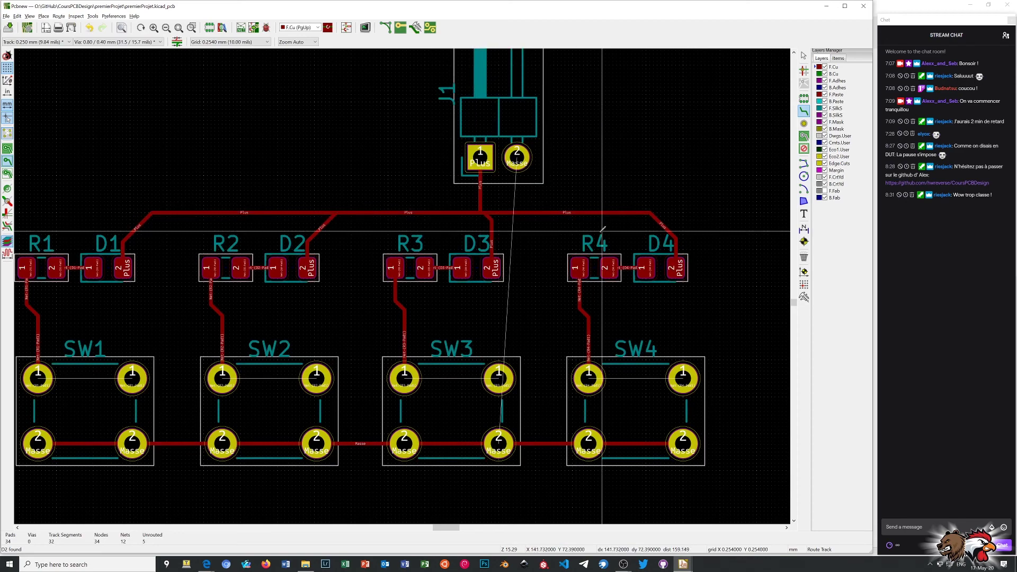
# Route a front copper Masse track from SW4's outer pad 2 up around D4 to J1's pad 2, and save the board.
pyautogui.scroll(-1, 601, 234)
pyautogui.scroll(-1, 164, 375)
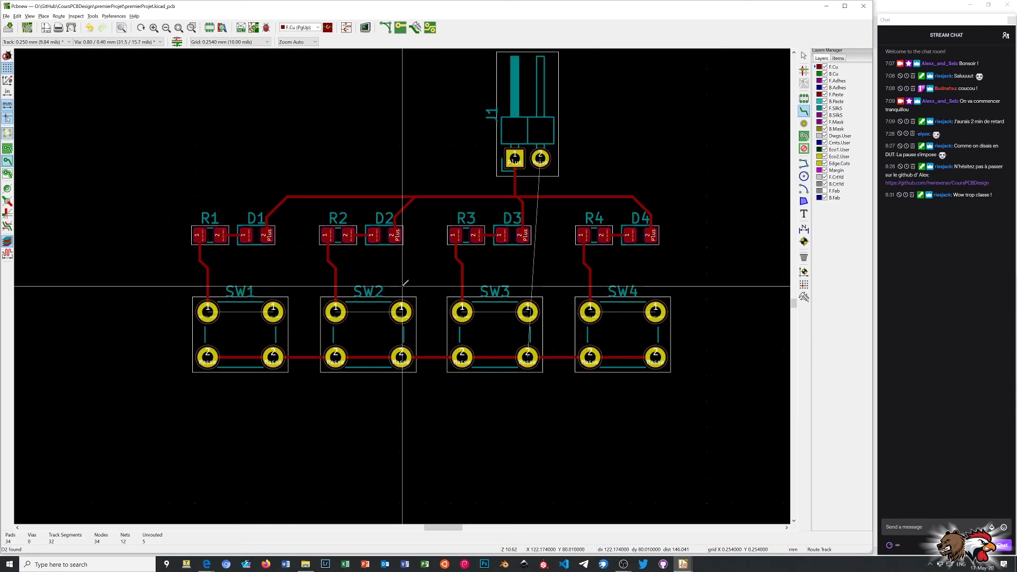
pyautogui.scroll(1, 421, 276)
pyautogui.scroll(-4, 416, 345)
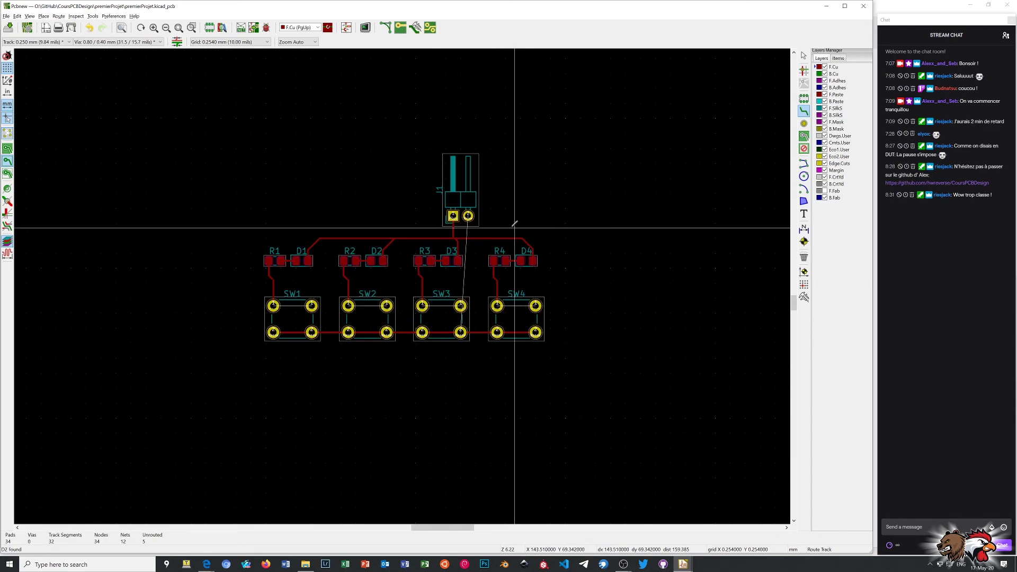
pyautogui.click(536, 332)
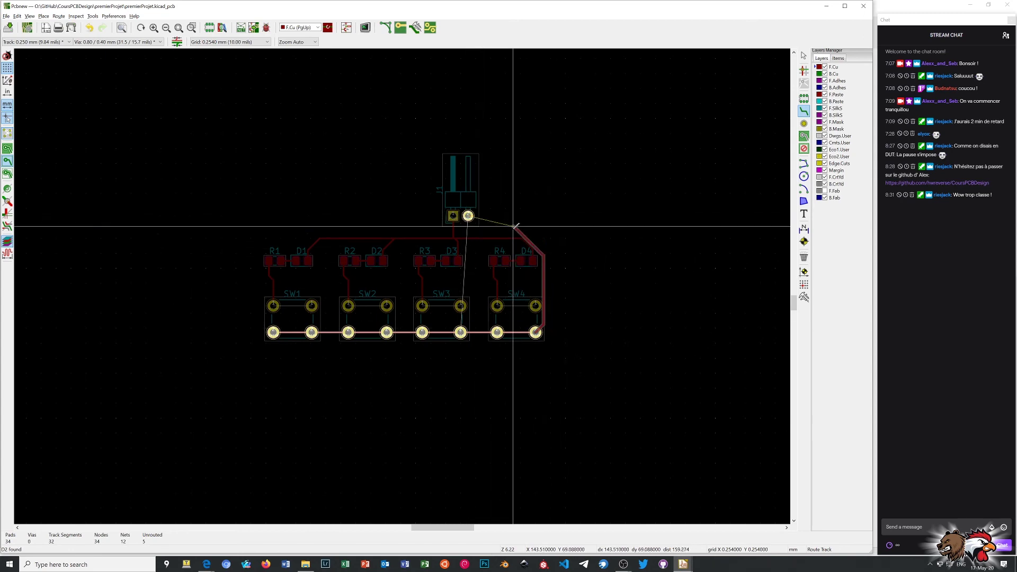
pyautogui.scroll(6, 521, 212)
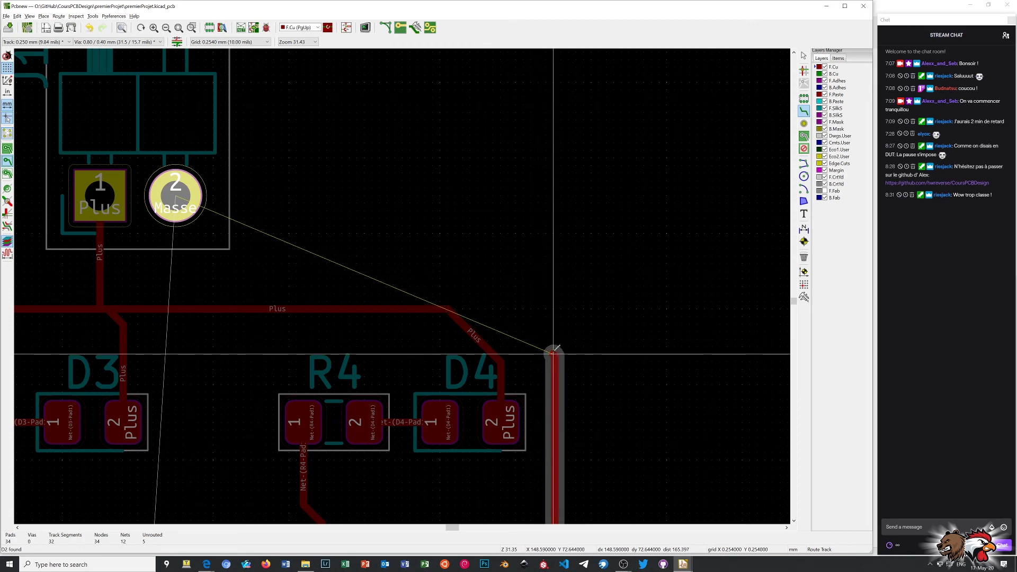
pyautogui.click(553, 352)
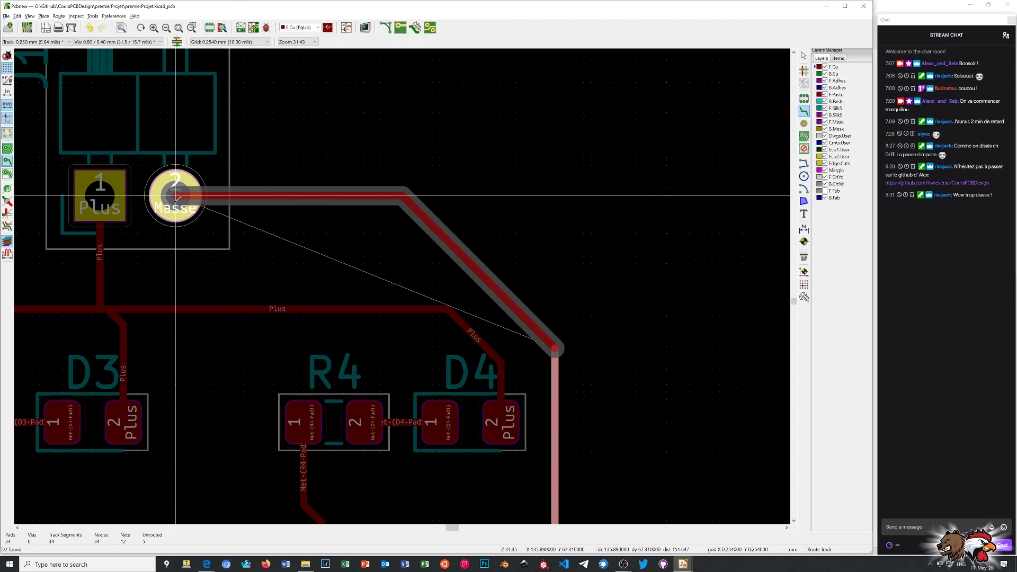
pyautogui.click(176, 197)
pyautogui.scroll(-3, 177, 196)
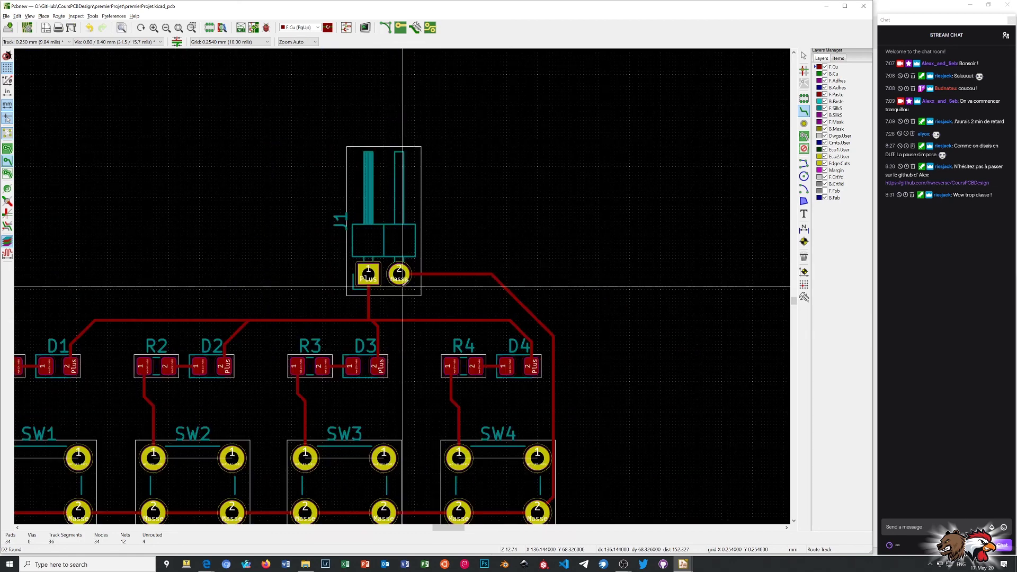
pyautogui.scroll(-2, 404, 282)
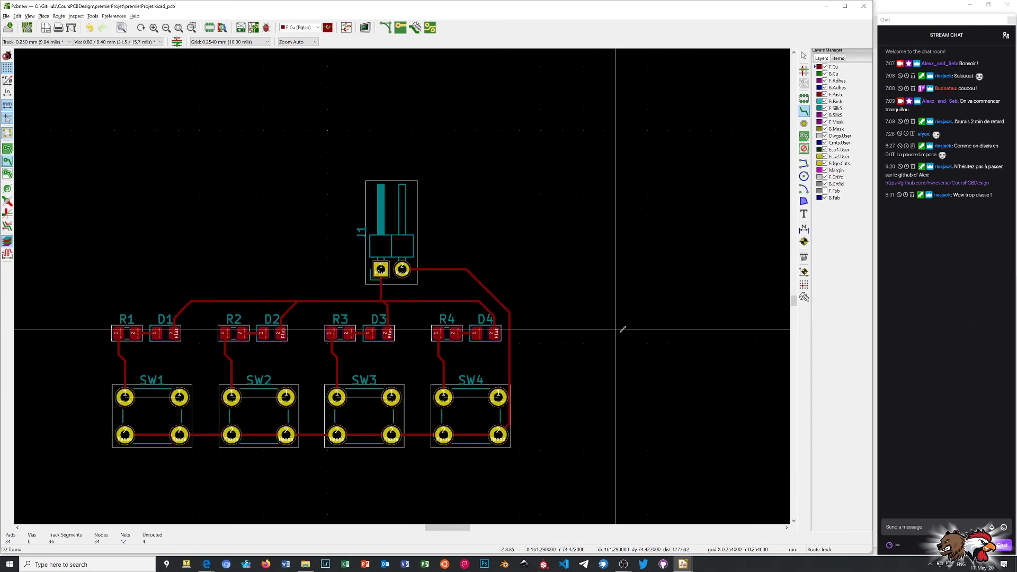
pyautogui.rightClick(594, 337)
pyautogui.click(585, 340)
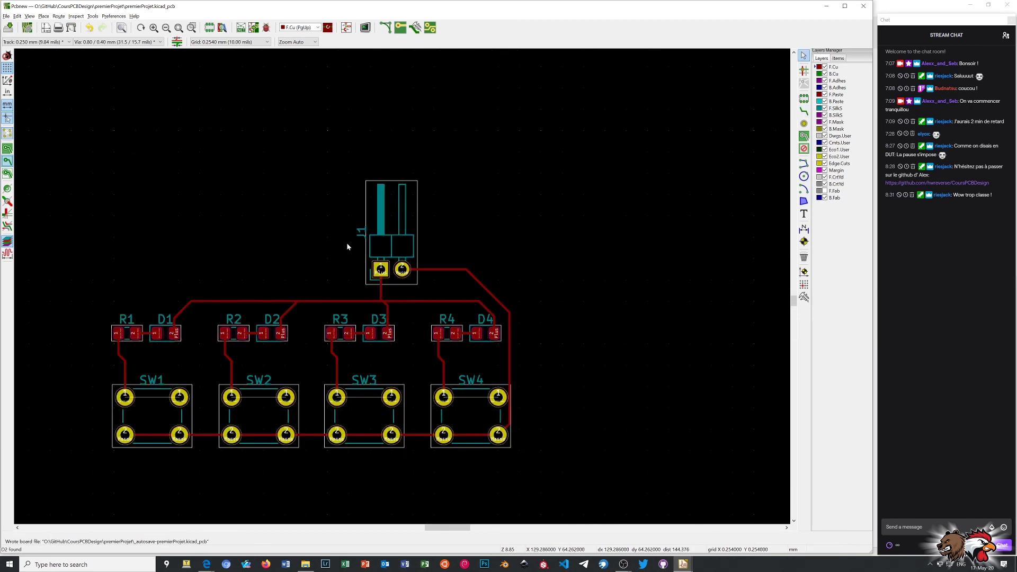
pyautogui.click(8, 28)
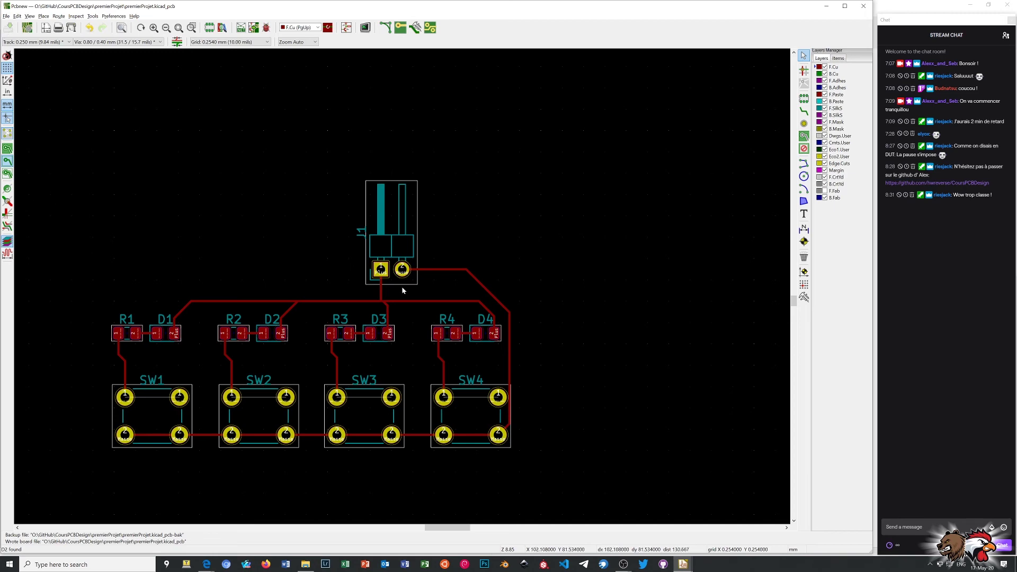
# Examine the net of SW1's two pads 1 and look over the connections still missing on the board.
pyautogui.scroll(5, 401, 286)
pyautogui.scroll(-4, 409, 288)
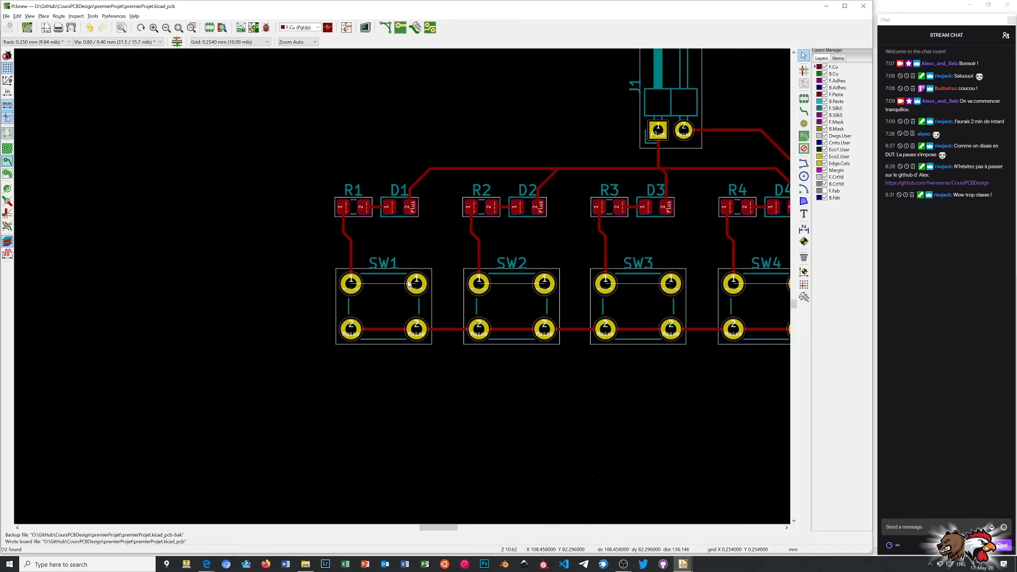
pyautogui.scroll(3, 409, 284)
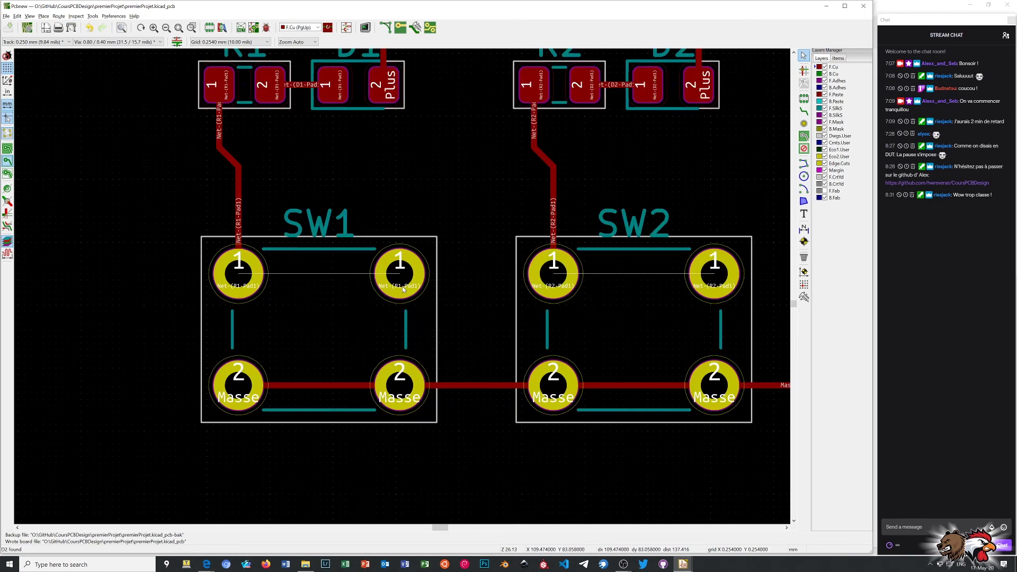
pyautogui.click(250, 285)
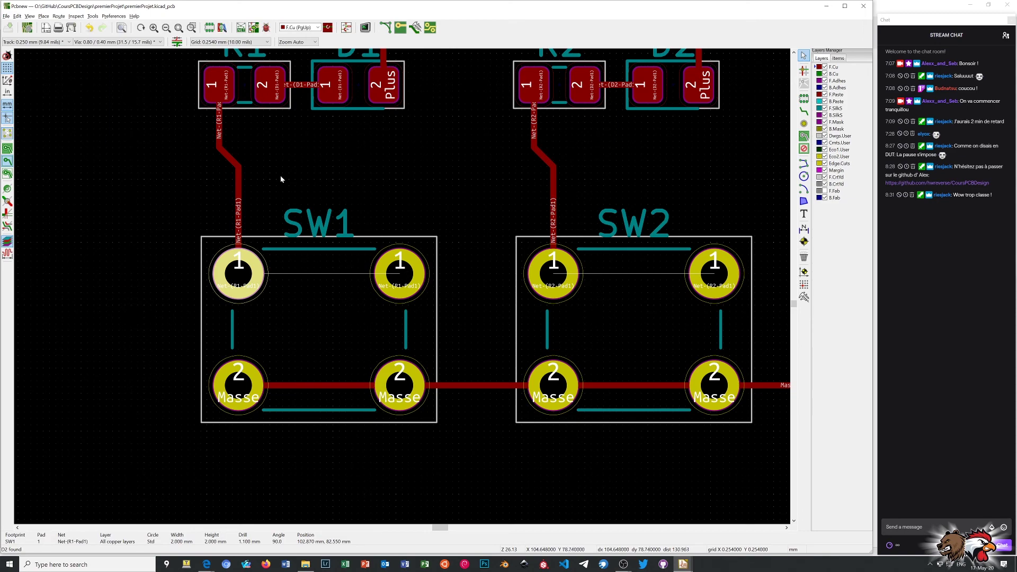
pyautogui.scroll(-2, 470, 141)
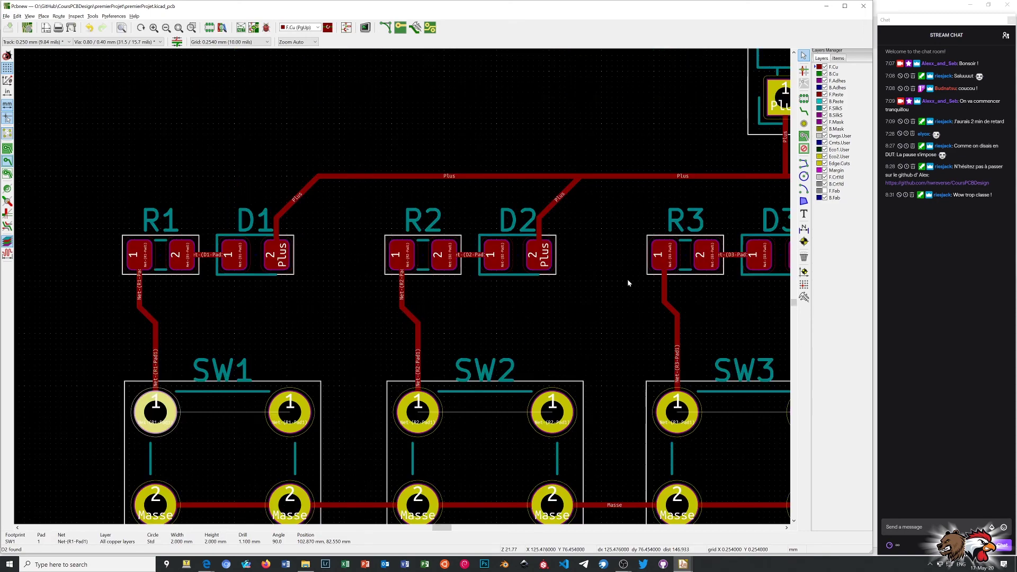
pyautogui.scroll(1, 402, 288)
pyautogui.scroll(-3, 403, 289)
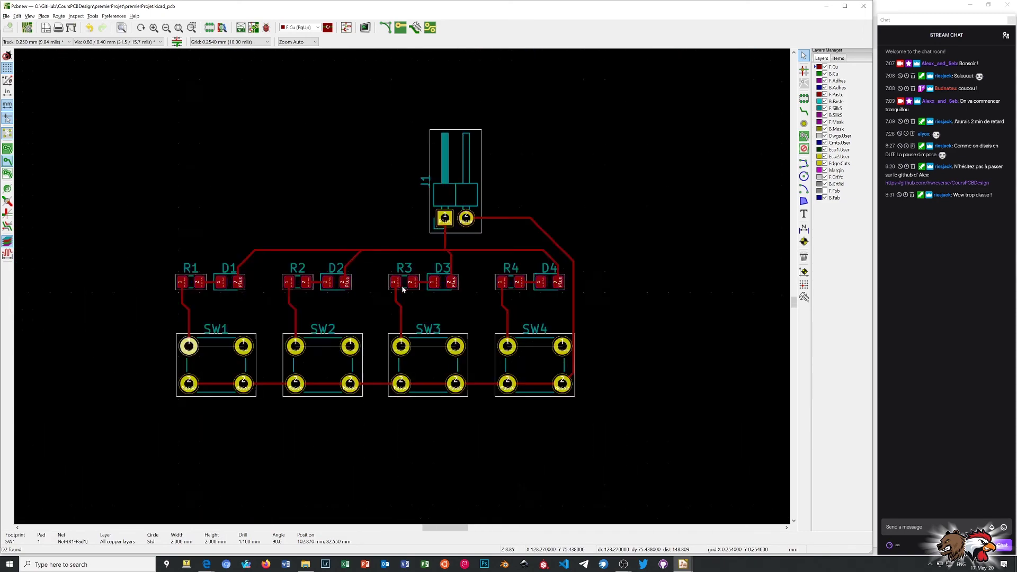
pyautogui.scroll(2, 403, 288)
pyautogui.scroll(-3, 403, 288)
pyautogui.scroll(2, 404, 289)
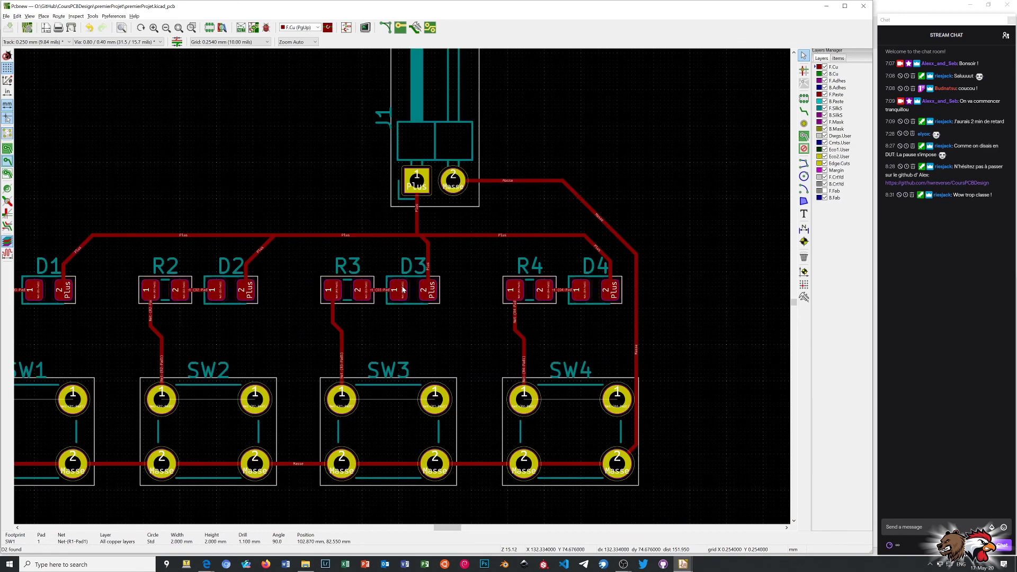
# Join the two pads 1 of each switch, SW4 through SW1, with straight front copper tracks, and save the board.
pyautogui.moveTo(257, 425); pyautogui.dragTo(364, 410, button='middle')
pyautogui.click(803, 111)
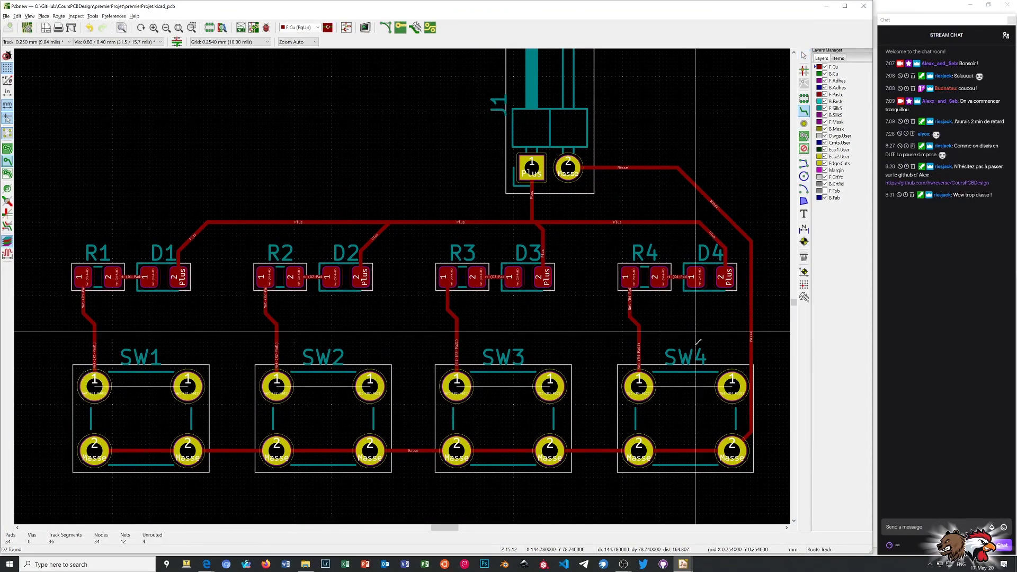
pyautogui.click(733, 386)
pyautogui.click(639, 386)
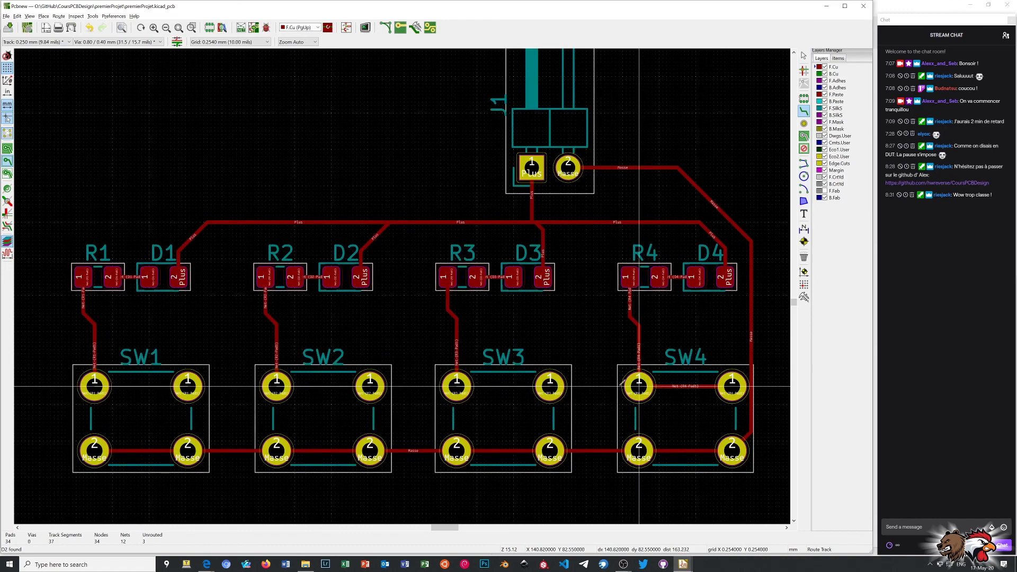
pyautogui.click(550, 386)
pyautogui.click(456, 386)
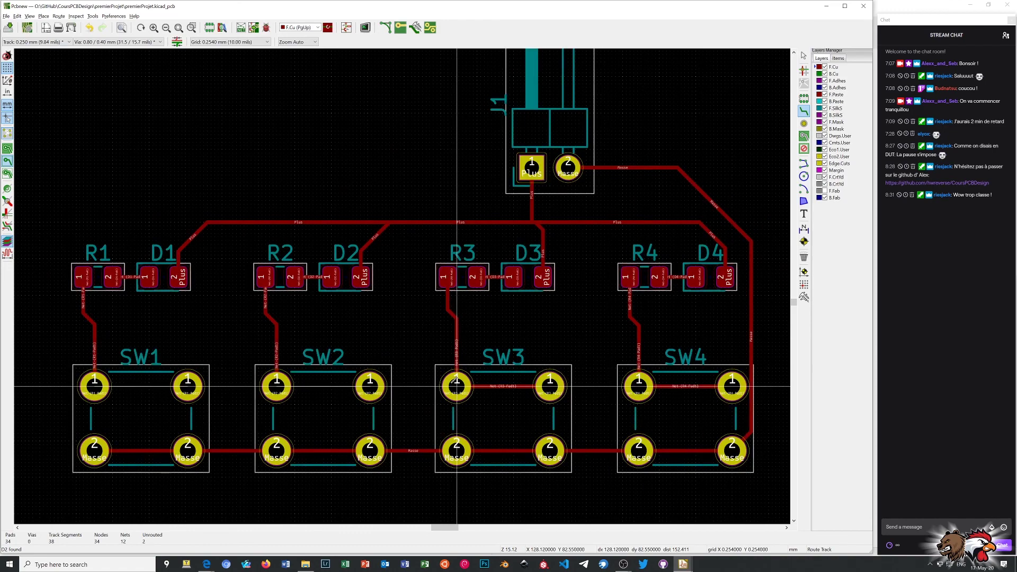
pyautogui.click(370, 386)
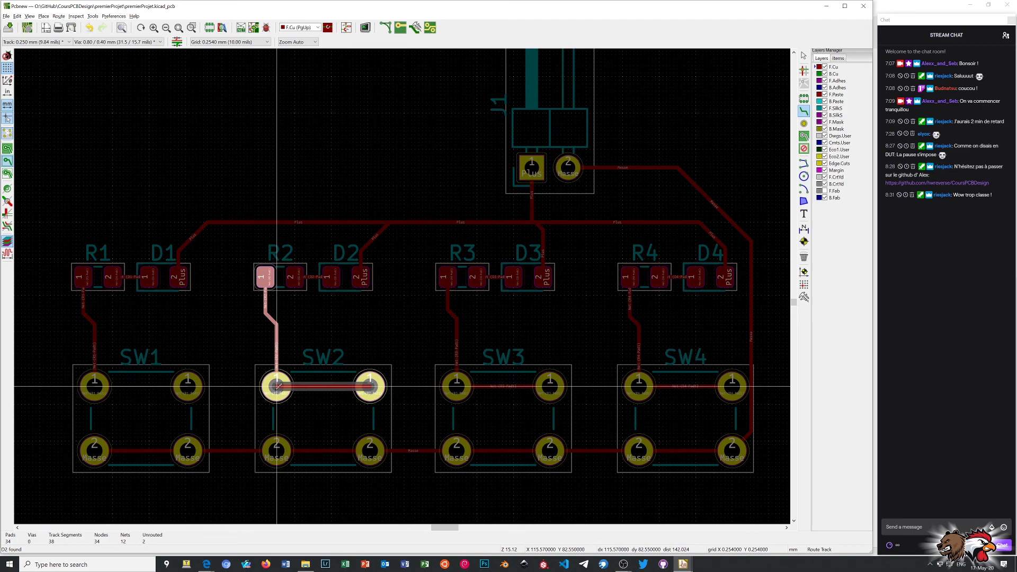
pyautogui.click(276, 387)
pyautogui.click(188, 386)
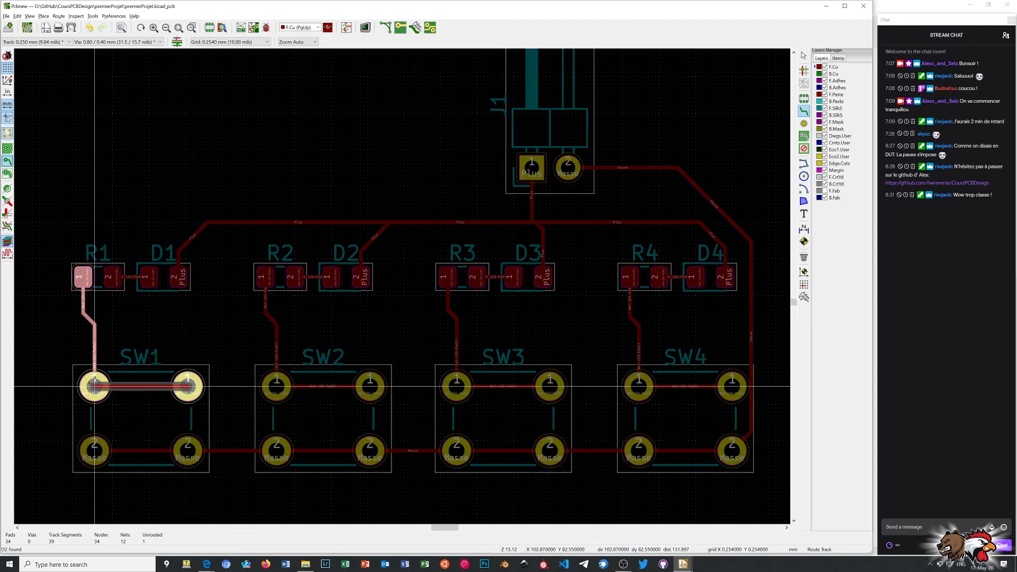
pyautogui.click(95, 386)
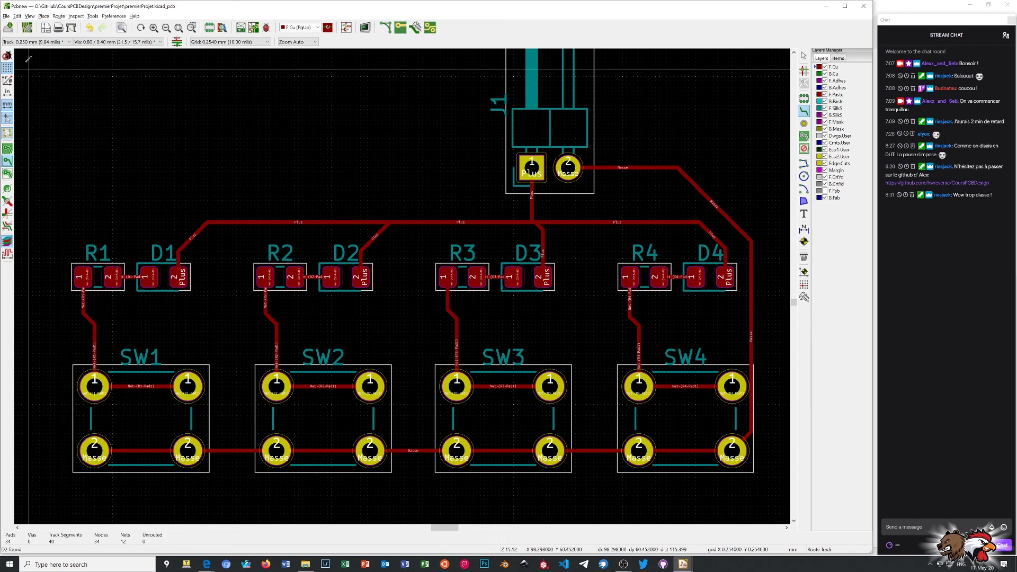
pyautogui.click(9, 29)
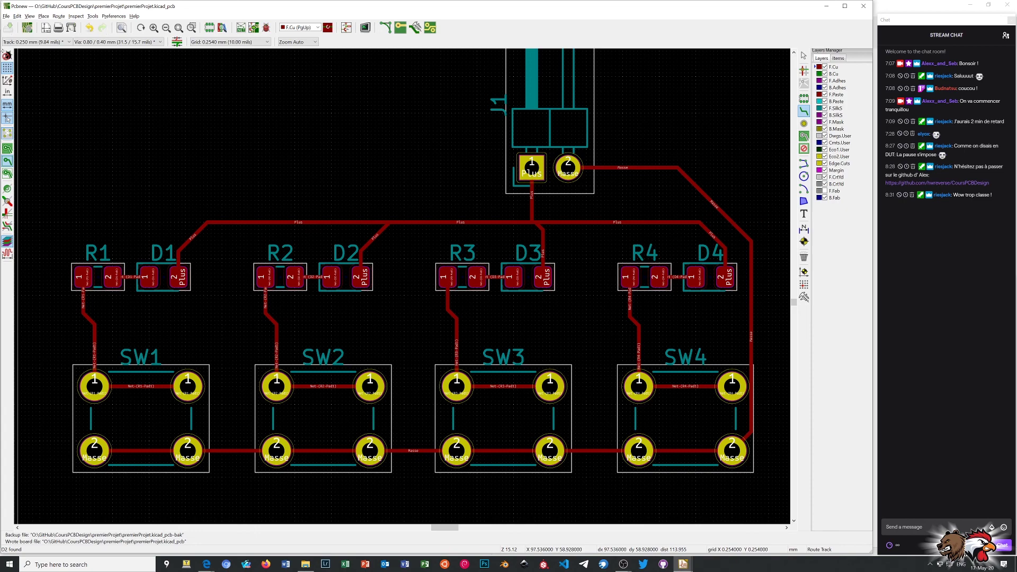
# Run the design rules check on the routed board, review its problems and unconnected items, and close the check.
pyautogui.click(269, 30)
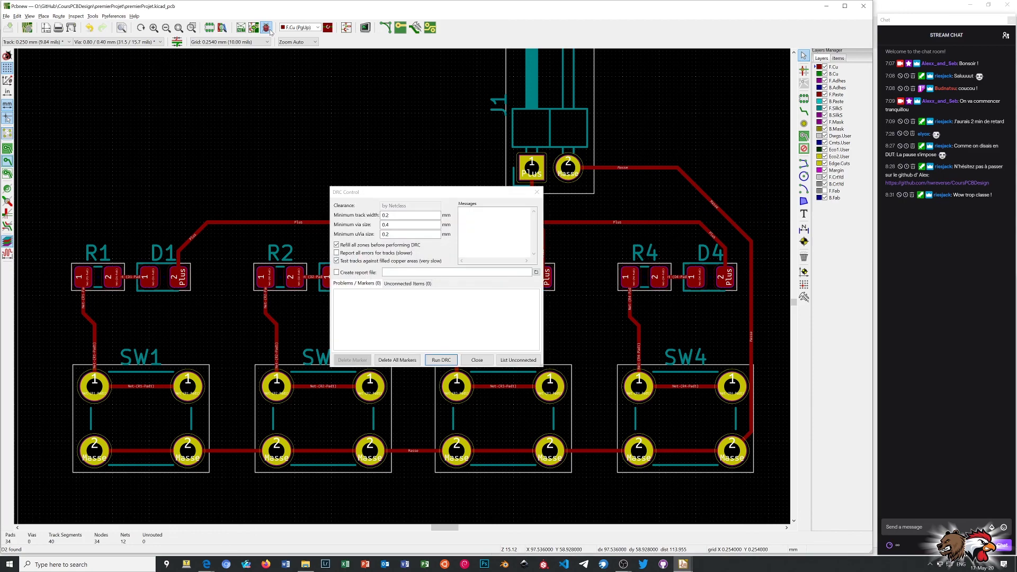
pyautogui.click(445, 197)
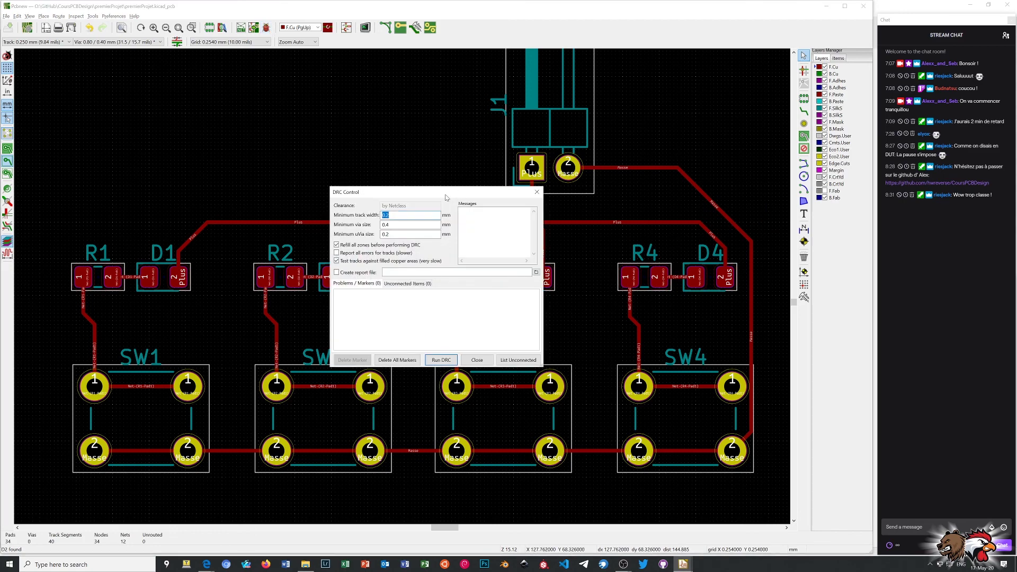
pyautogui.click(447, 360)
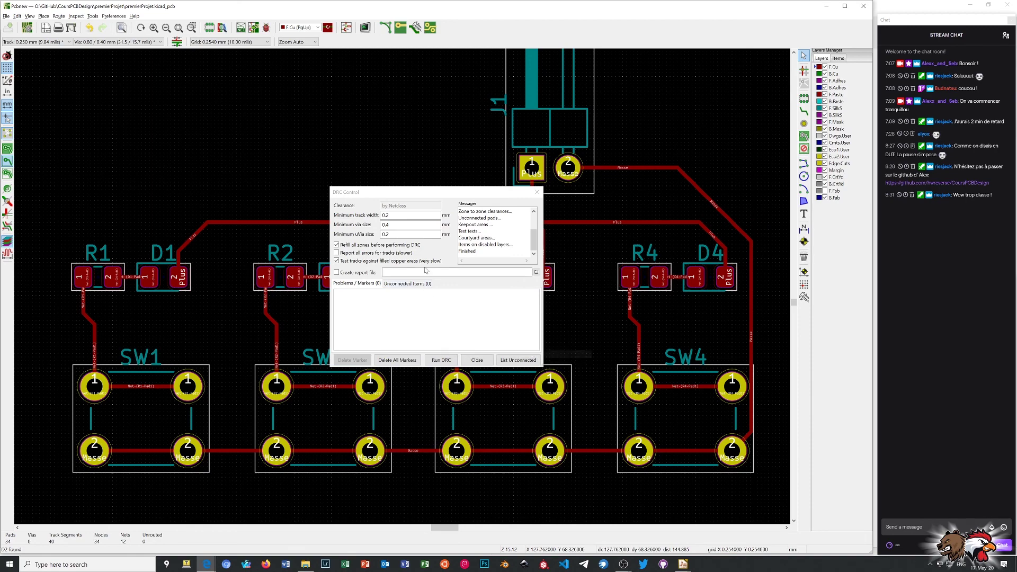
pyautogui.moveTo(444, 195); pyautogui.dragTo(414, 179)
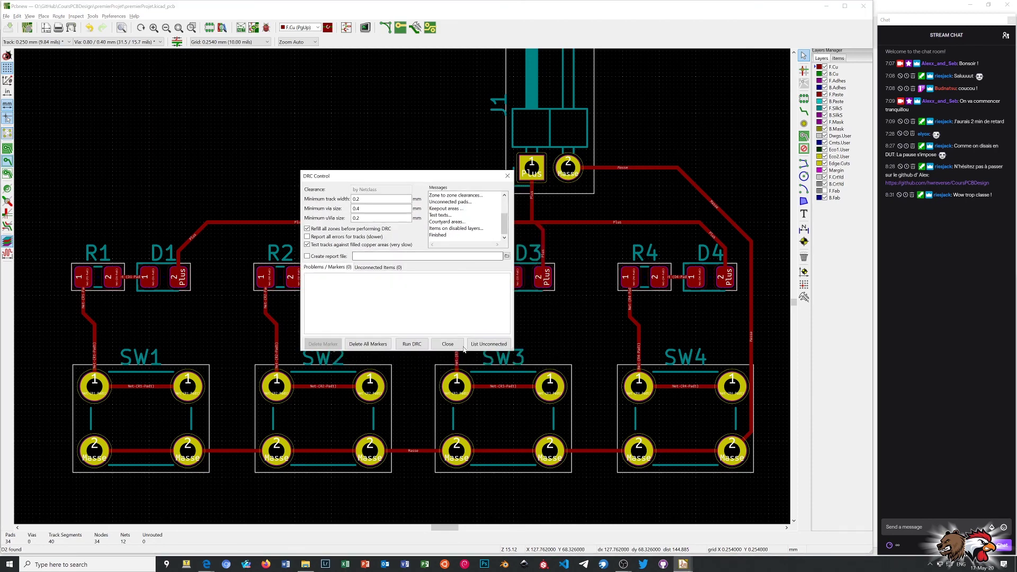
pyautogui.click(446, 343)
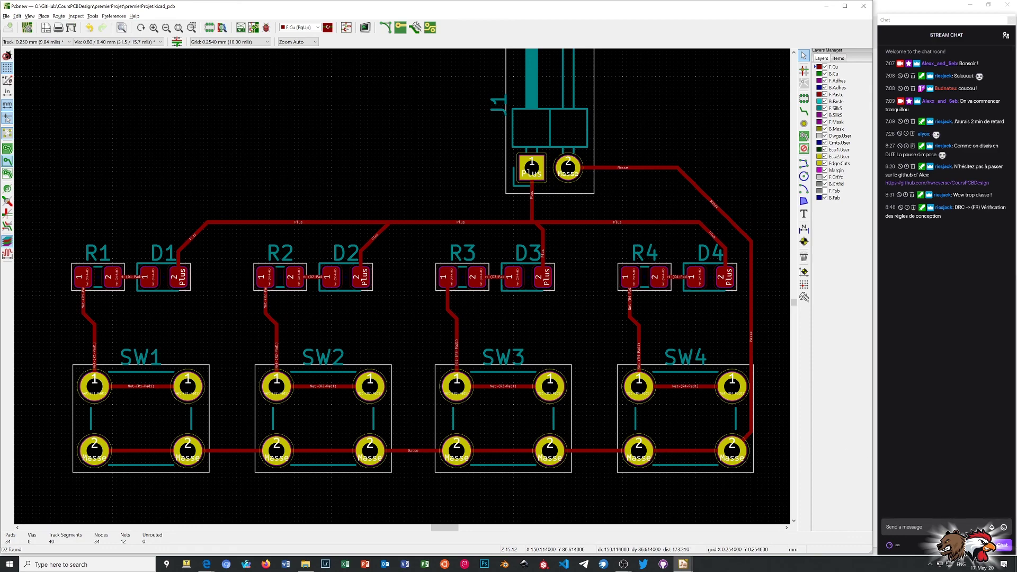
pyautogui.click(623, 564)
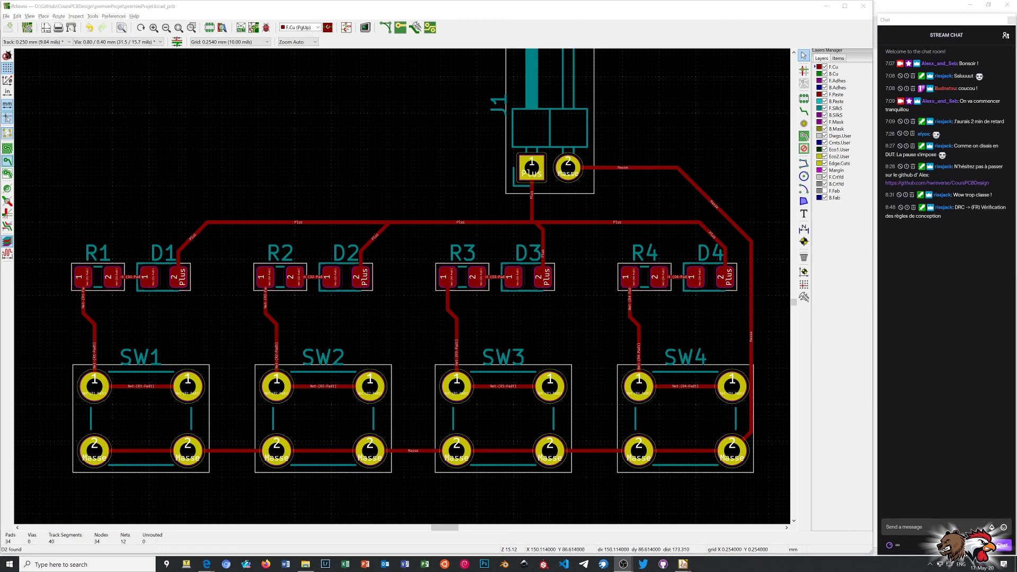